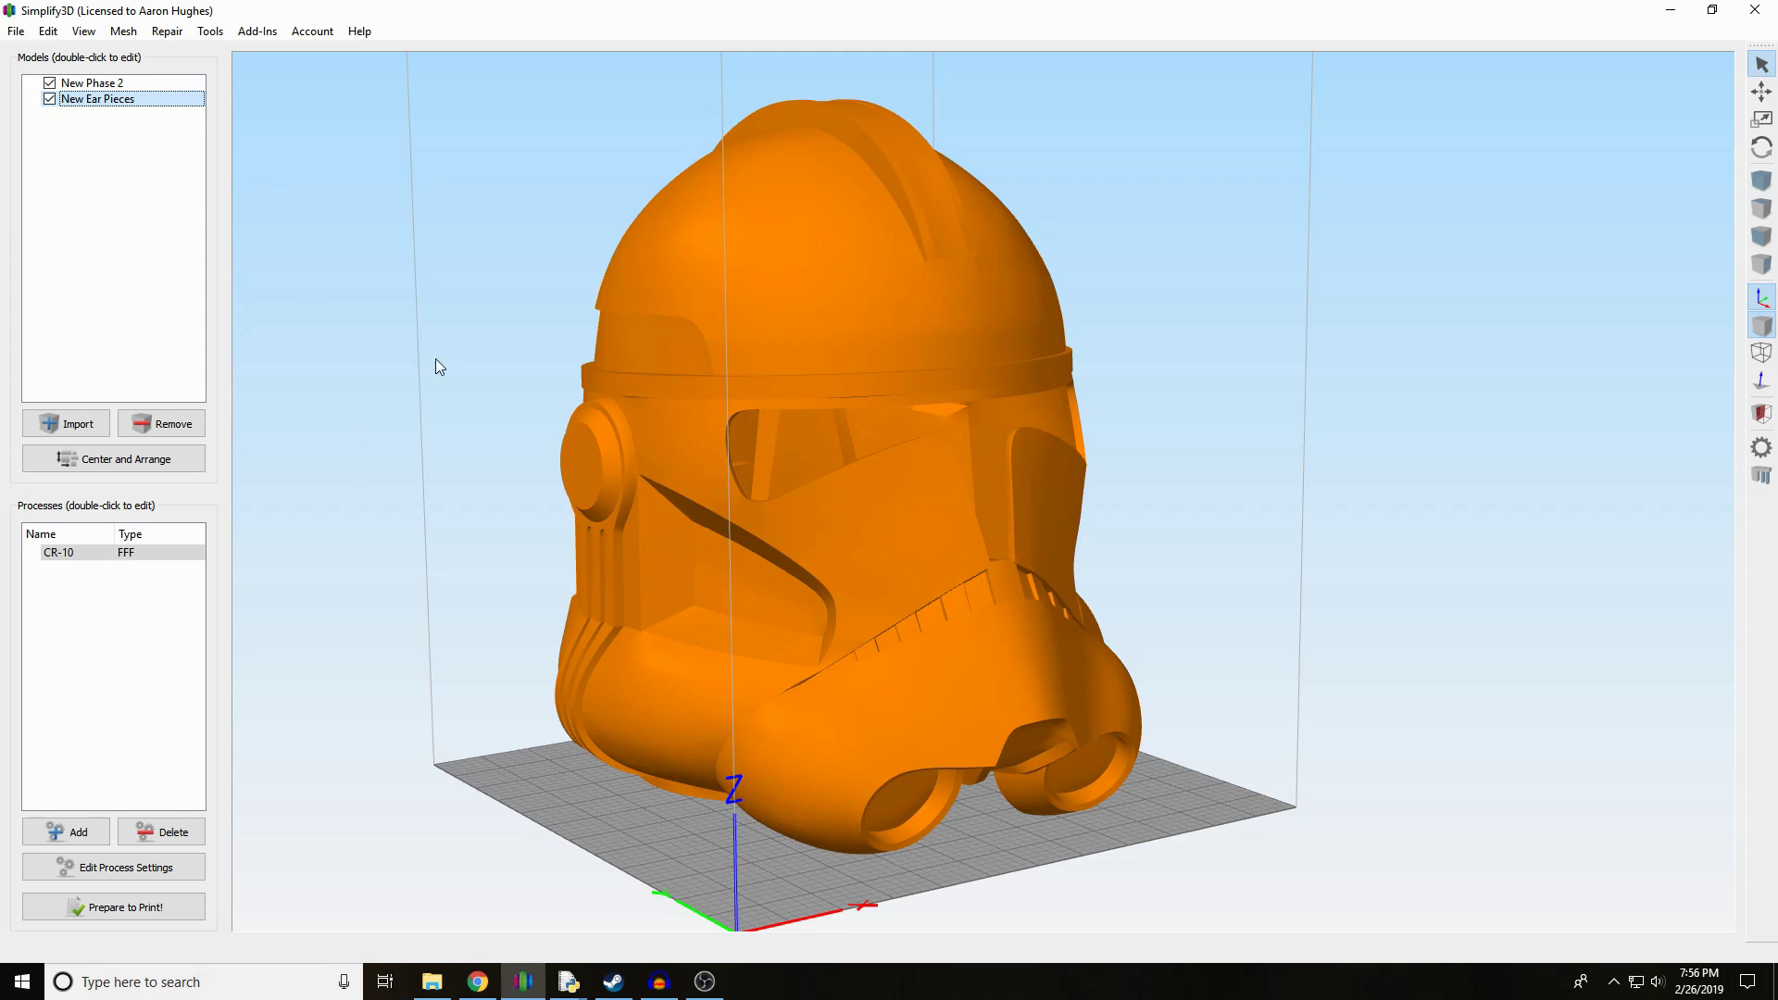
# - Look at the helmet from the side and top, then select the New Phase 2 model
pyautogui.moveTo(436, 360); pyautogui.dragTo(556, 397)
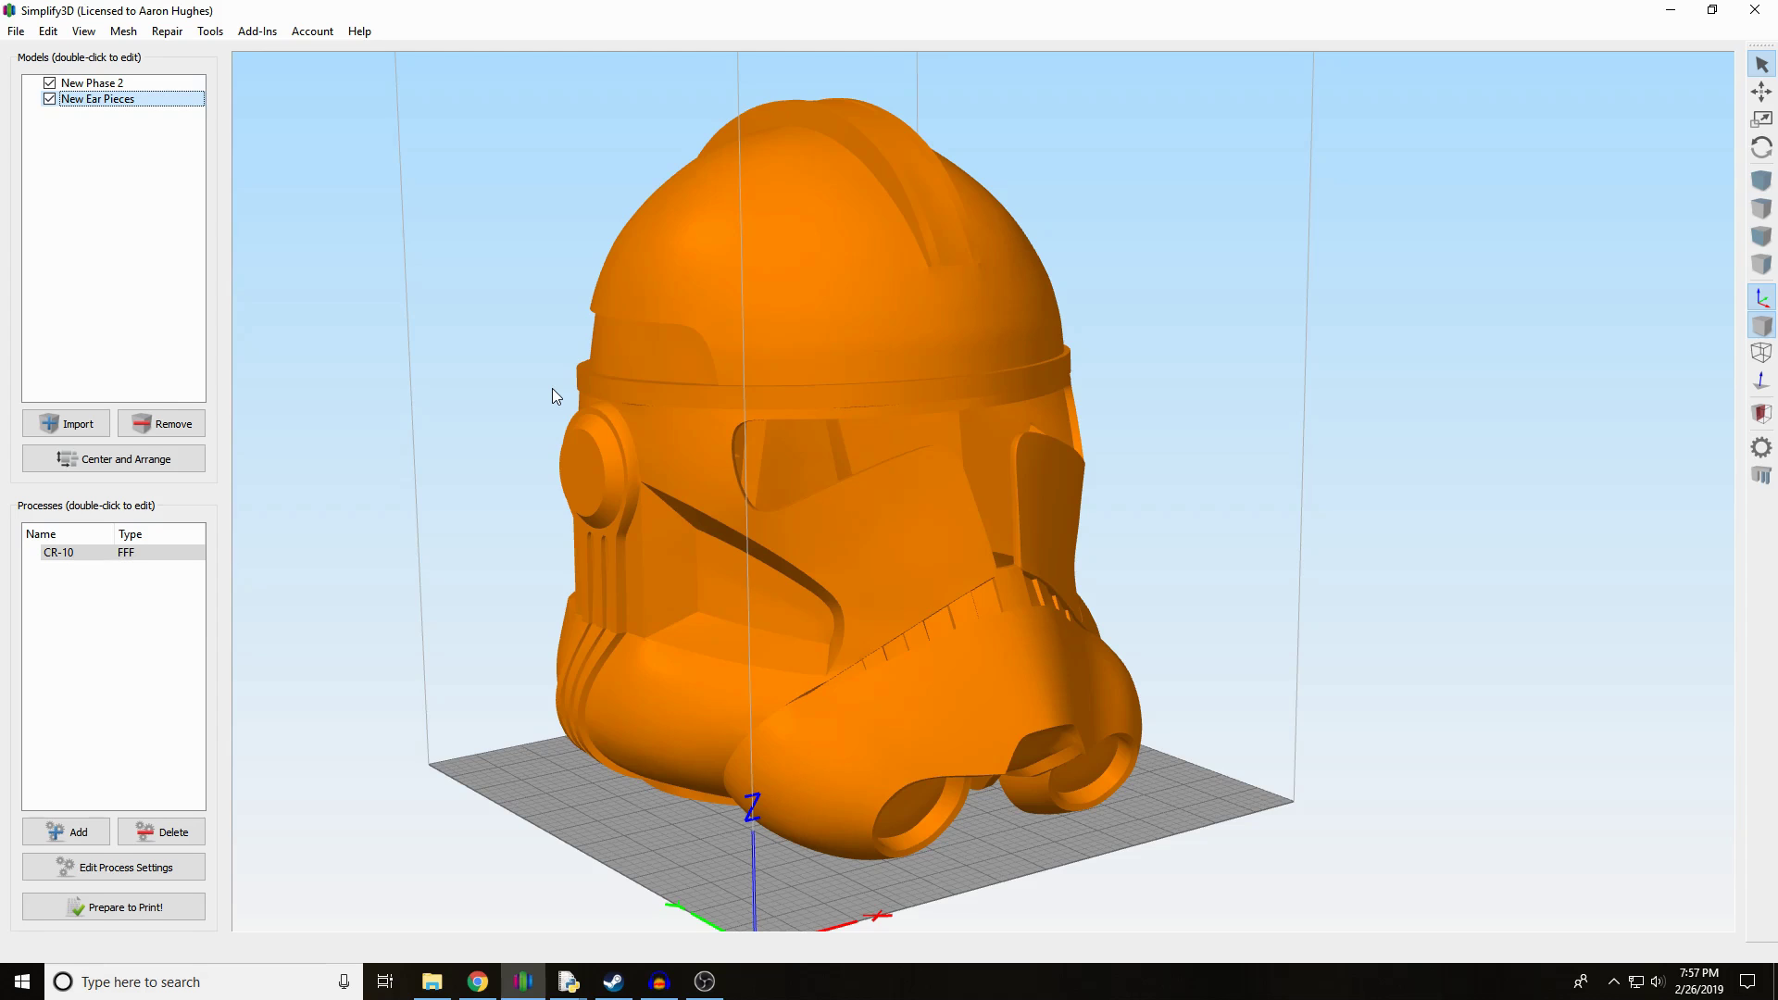
pyautogui.moveTo(553, 389); pyautogui.dragTo(778, 554)
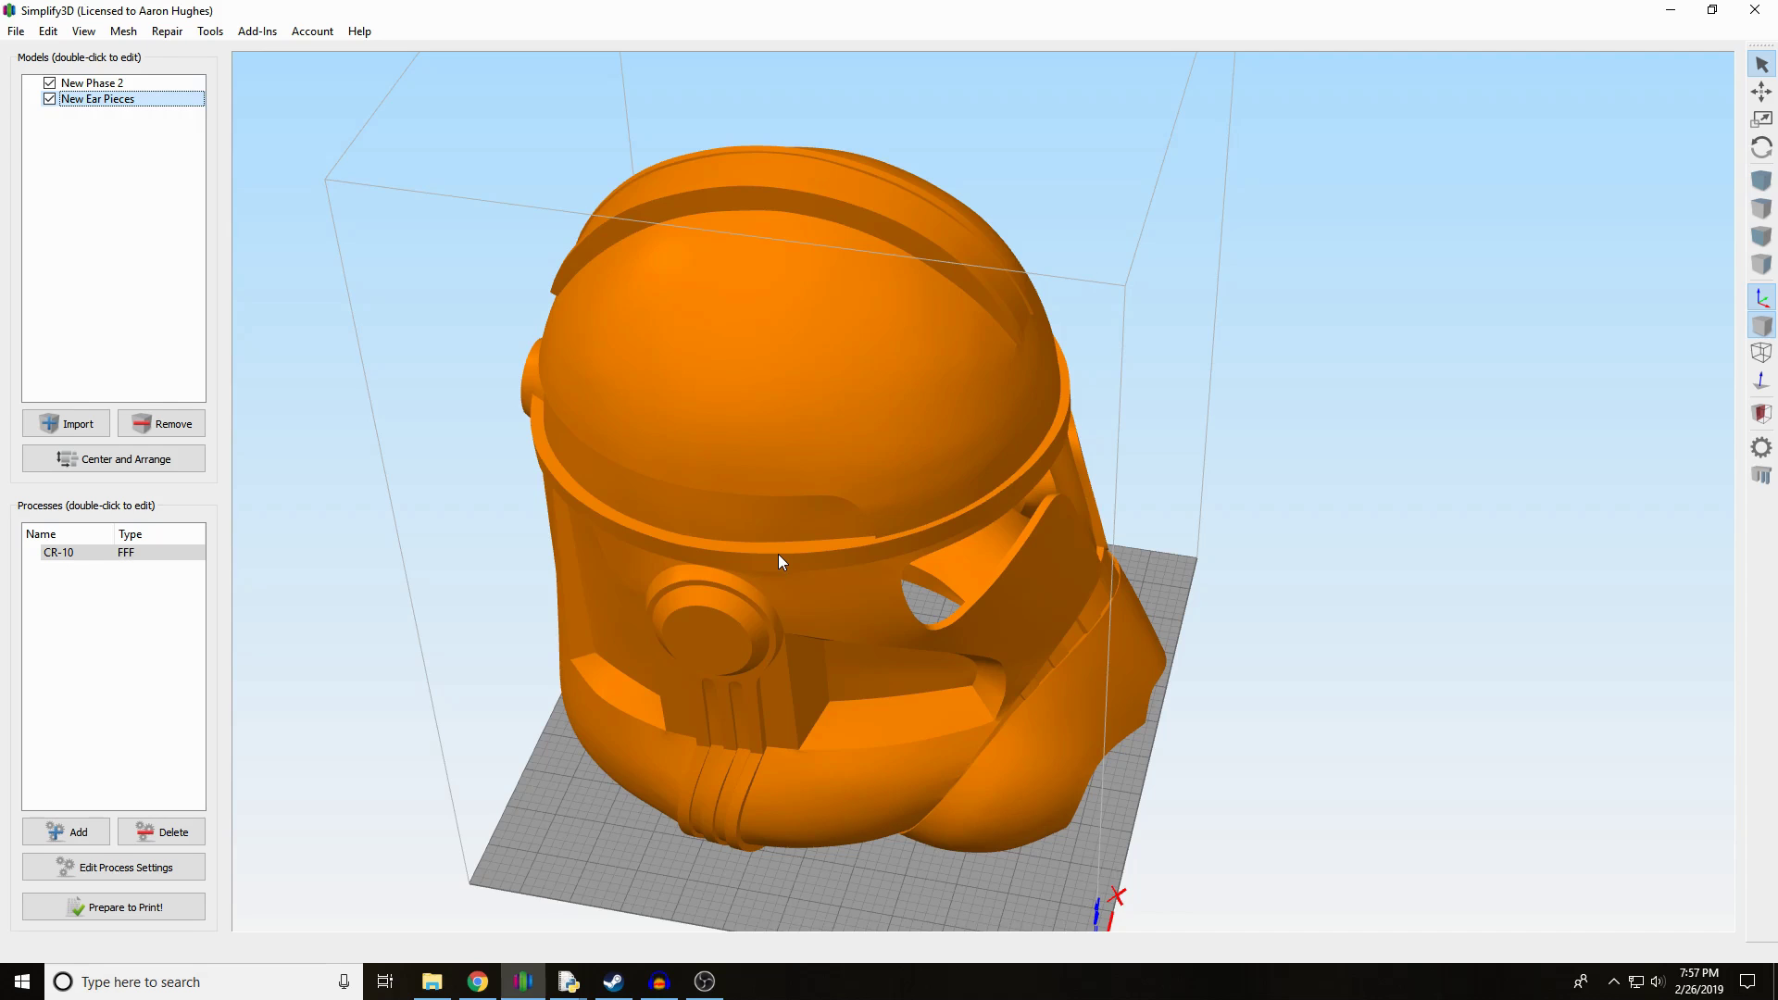
pyautogui.moveTo(778, 554); pyautogui.dragTo(1020, 341)
pyautogui.click(1006, 343)
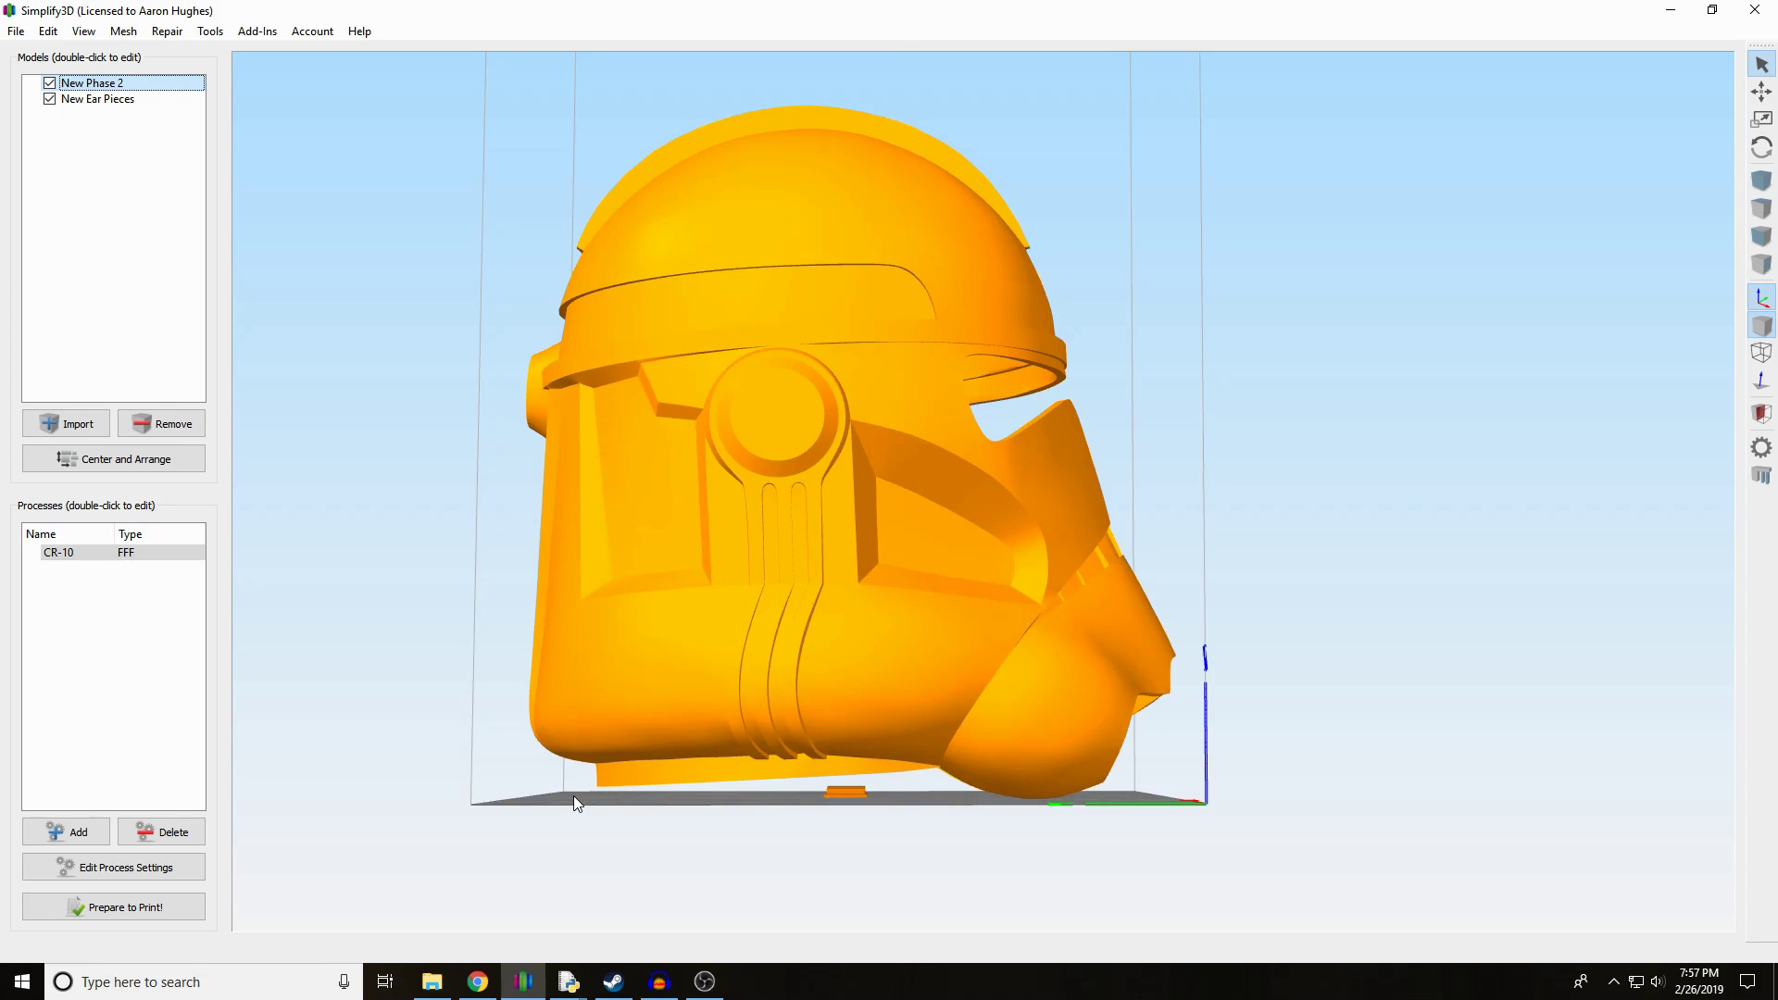
# - Rotate New Phase 2 to -3° about X, then center and arrange the models on the bed
pyautogui.doubleClick(724, 715)
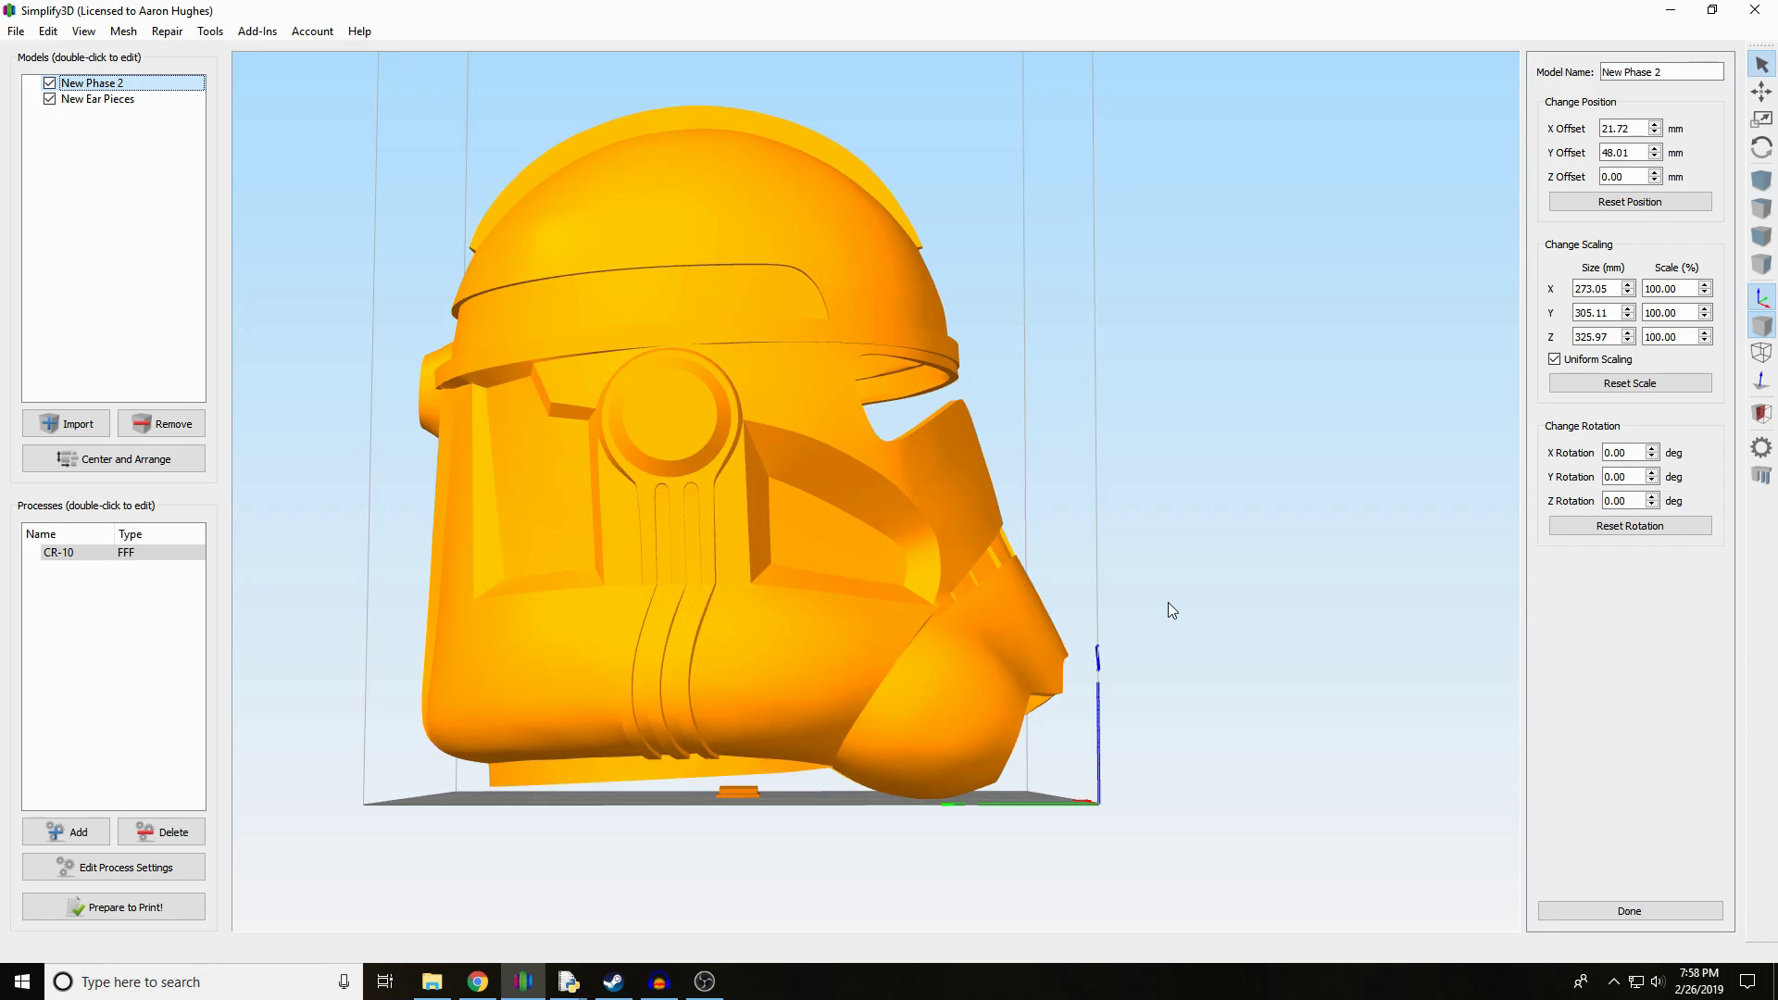
pyautogui.click(1652, 472)
pyautogui.click(1653, 481)
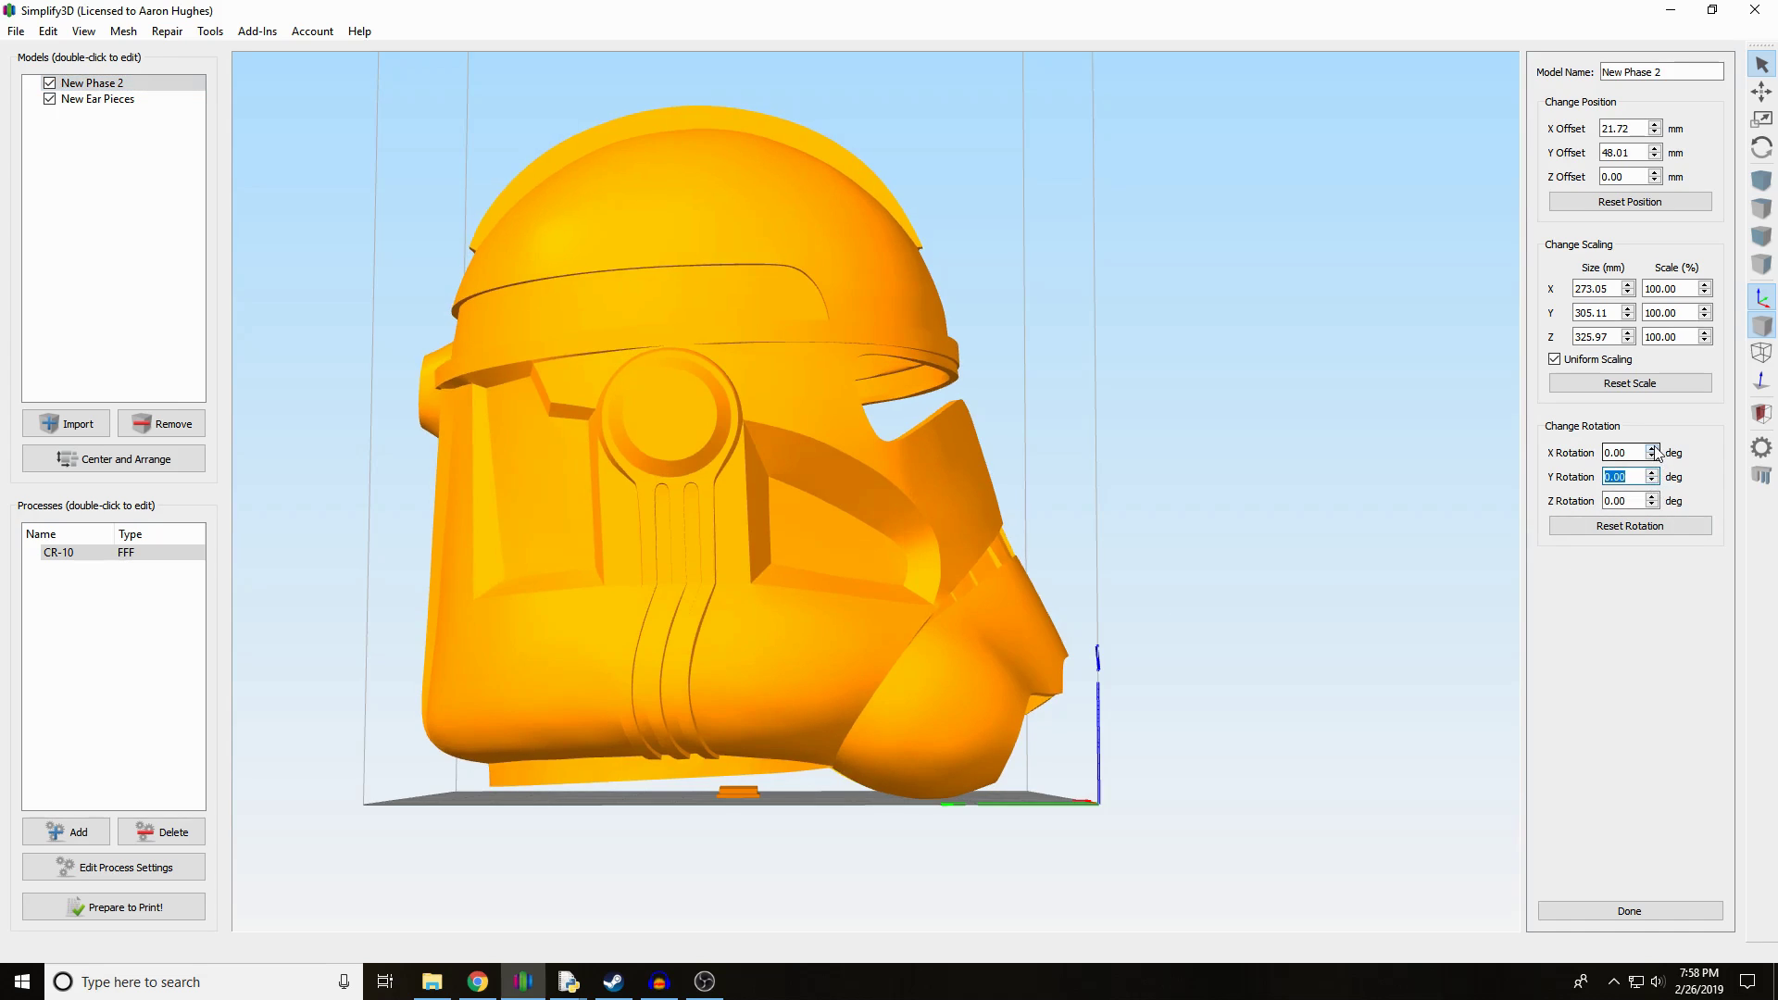
pyautogui.click(1652, 457)
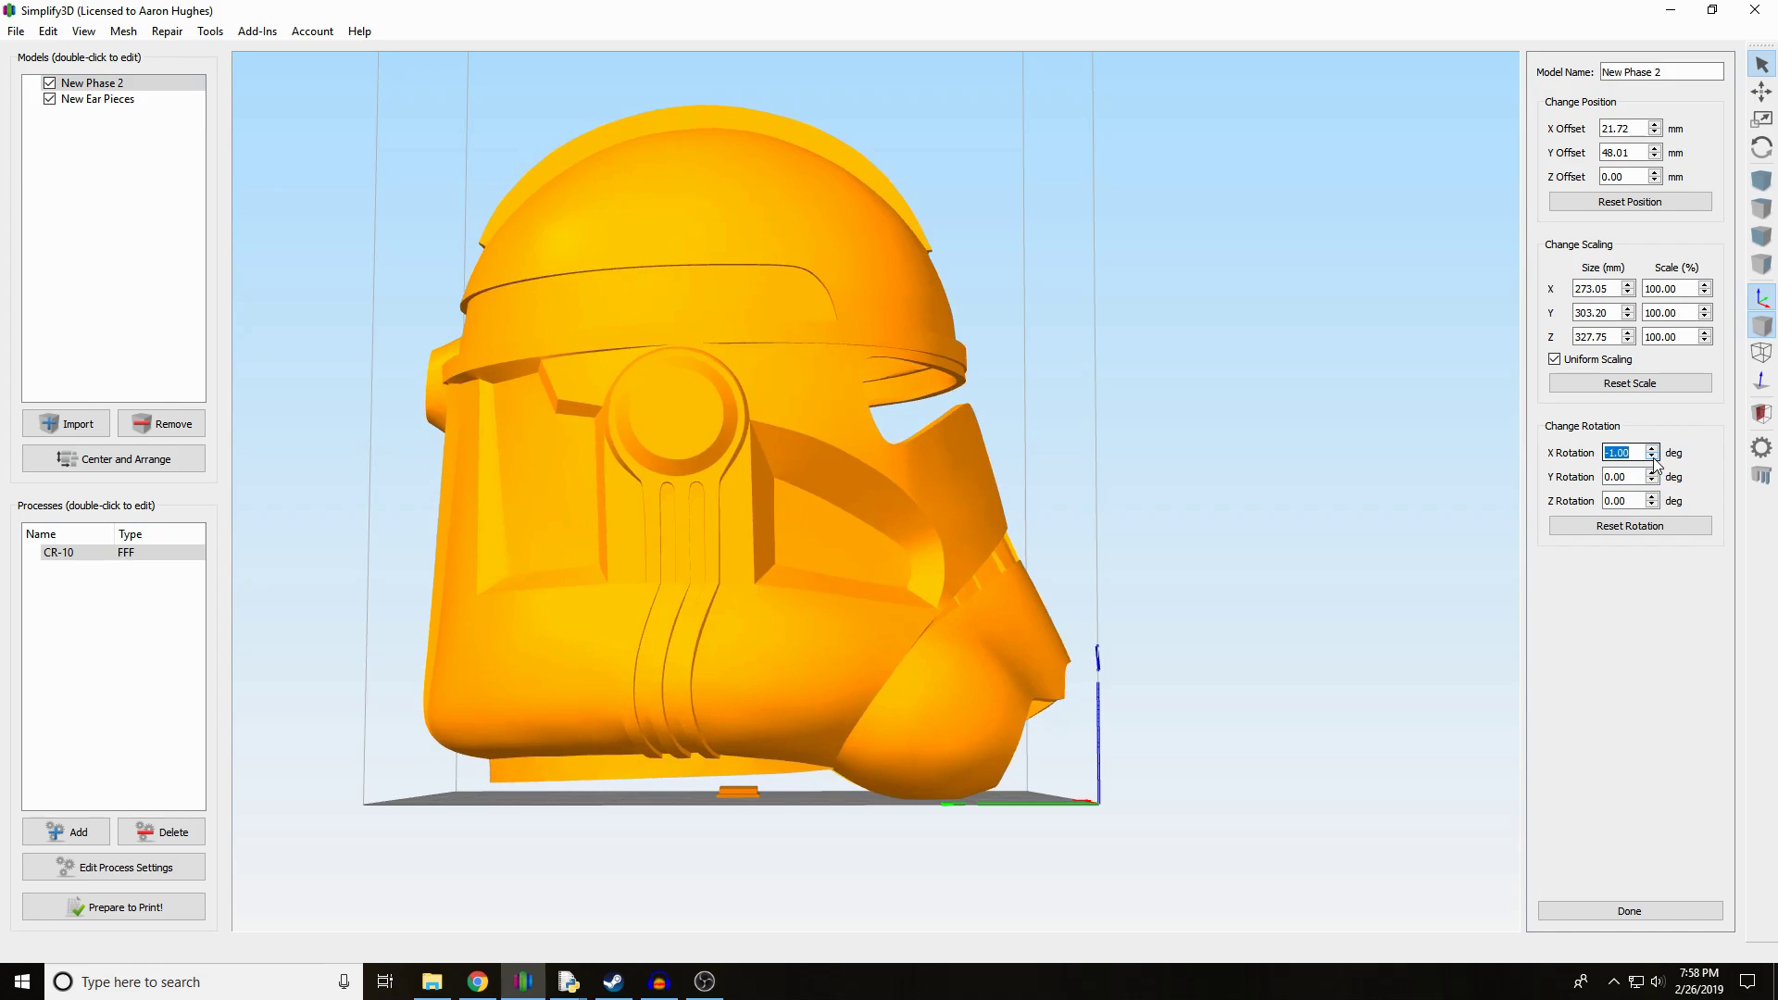
pyautogui.click(1652, 457)
pyautogui.click(1653, 457)
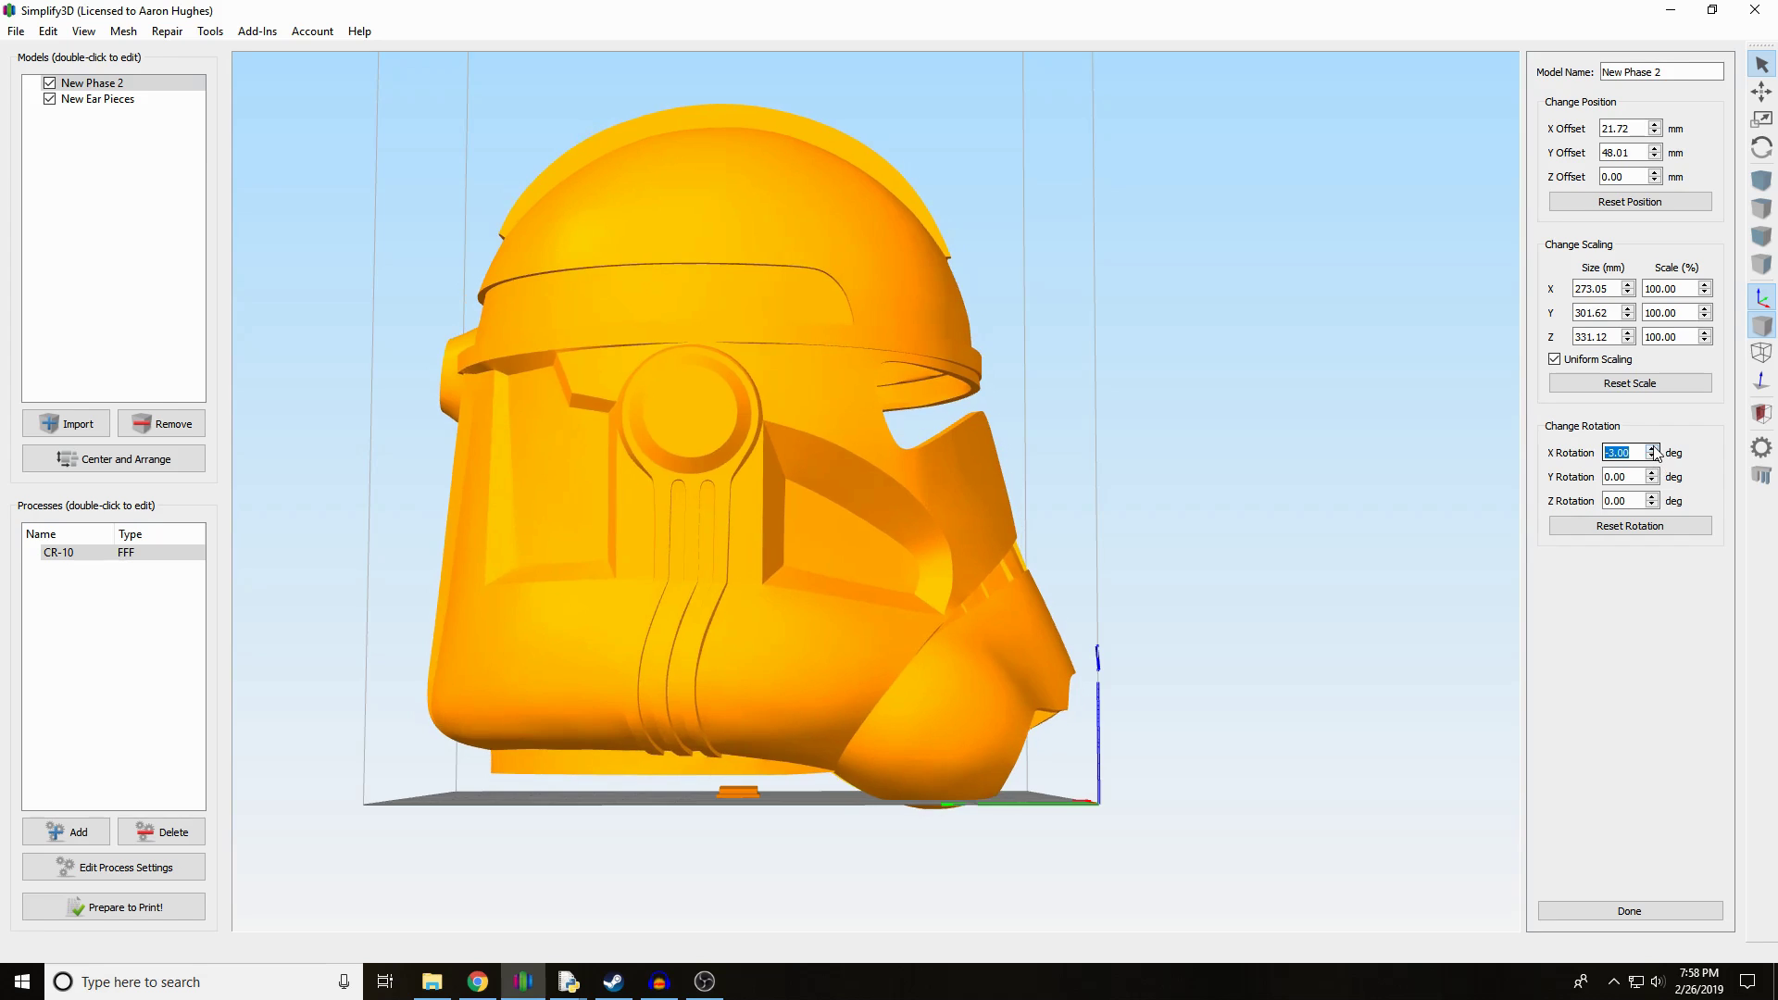
pyautogui.click(196, 463)
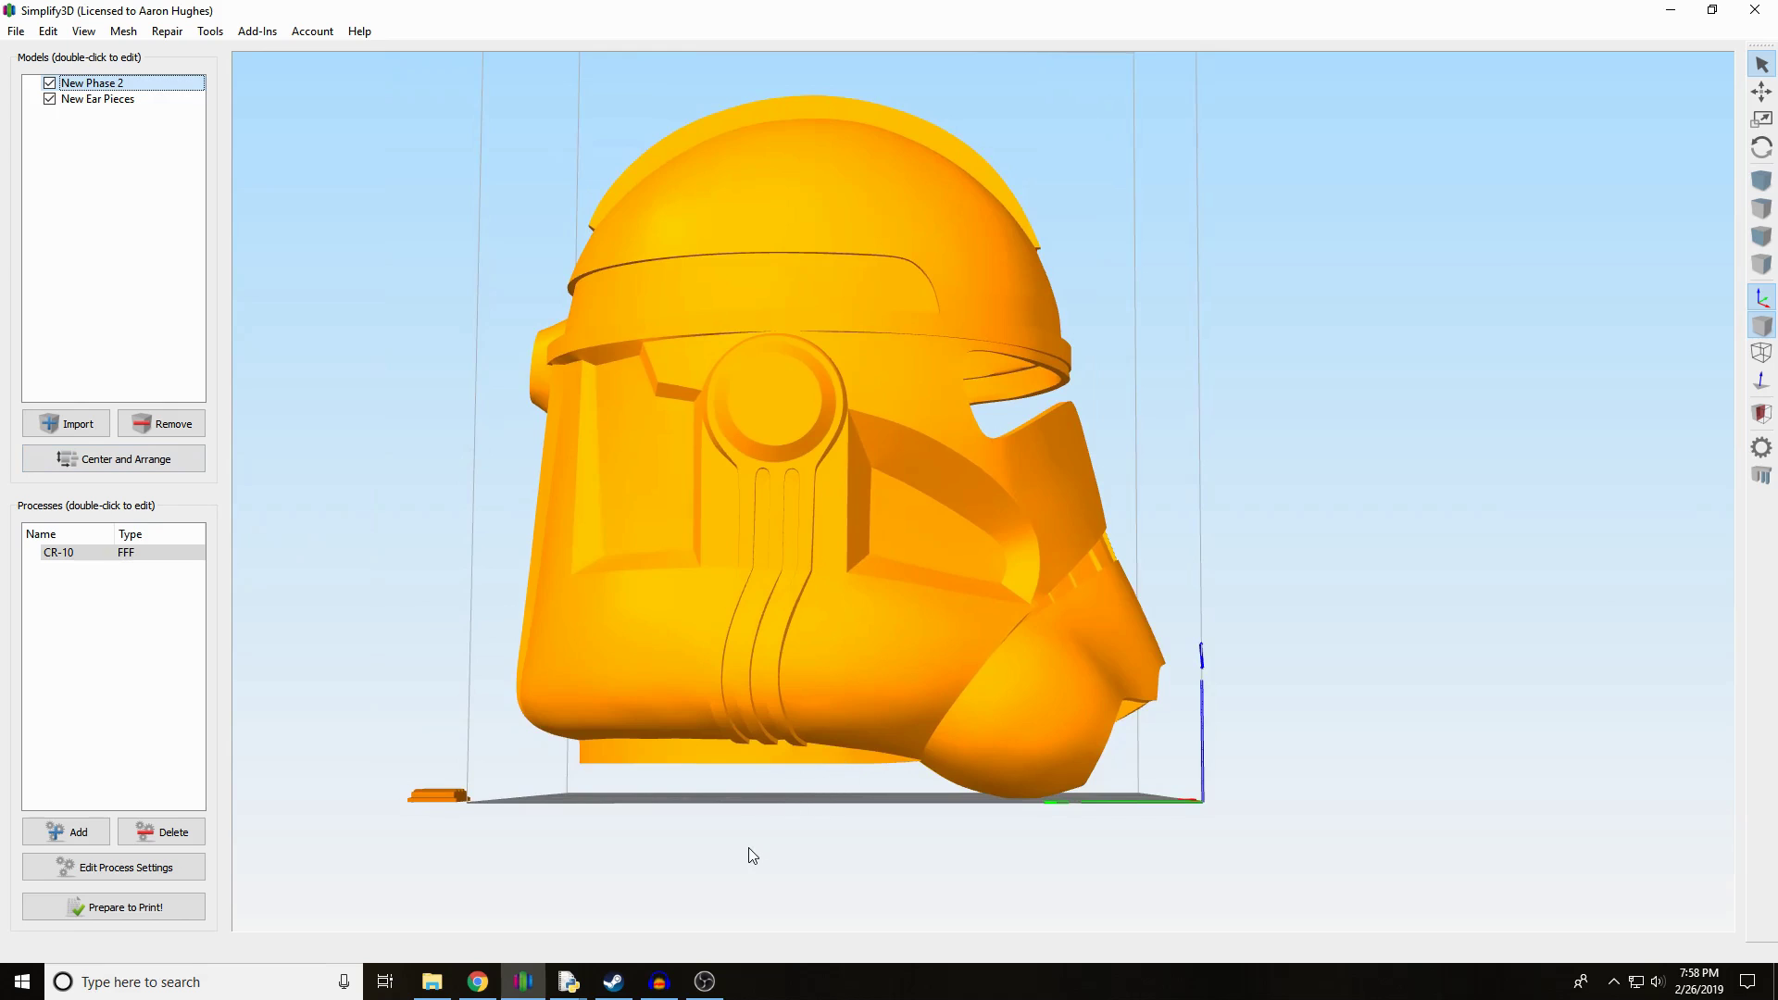
pyautogui.moveTo(752, 856); pyautogui.dragTo(798, 815)
pyautogui.scroll(-5, 647, 830)
# - Export the models as a binary STL file and save it
pyautogui.click(15, 31)
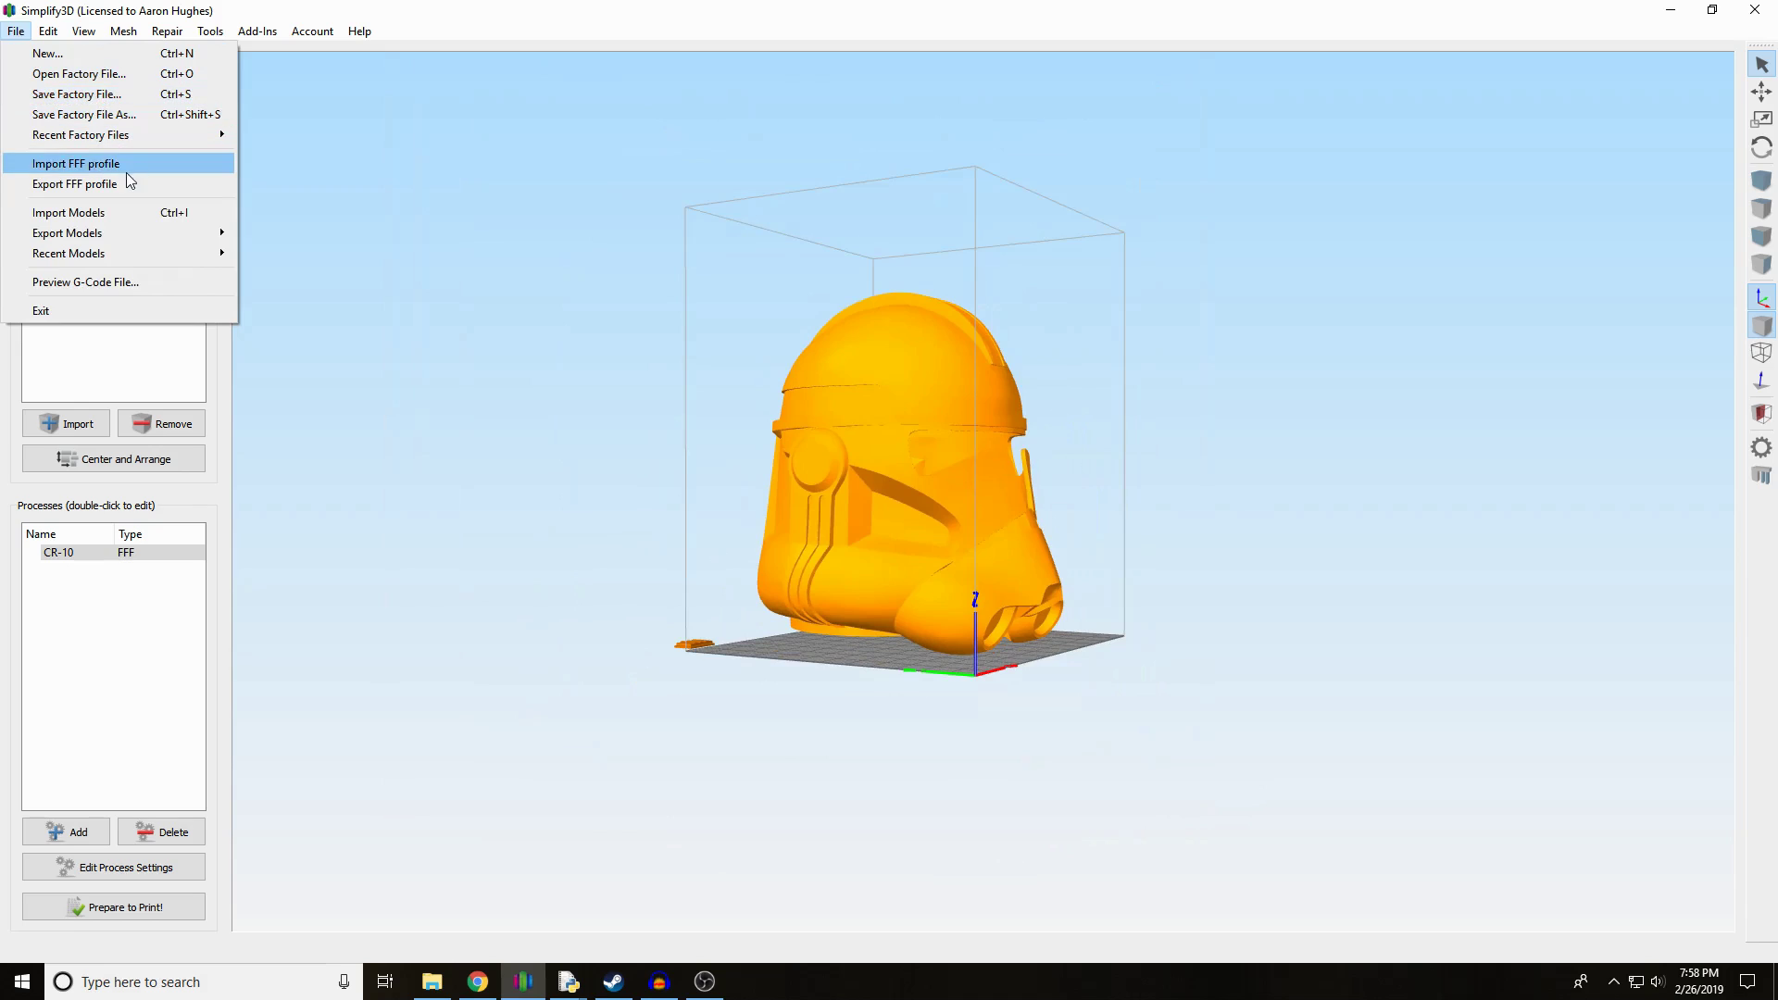
pyautogui.click(127, 182)
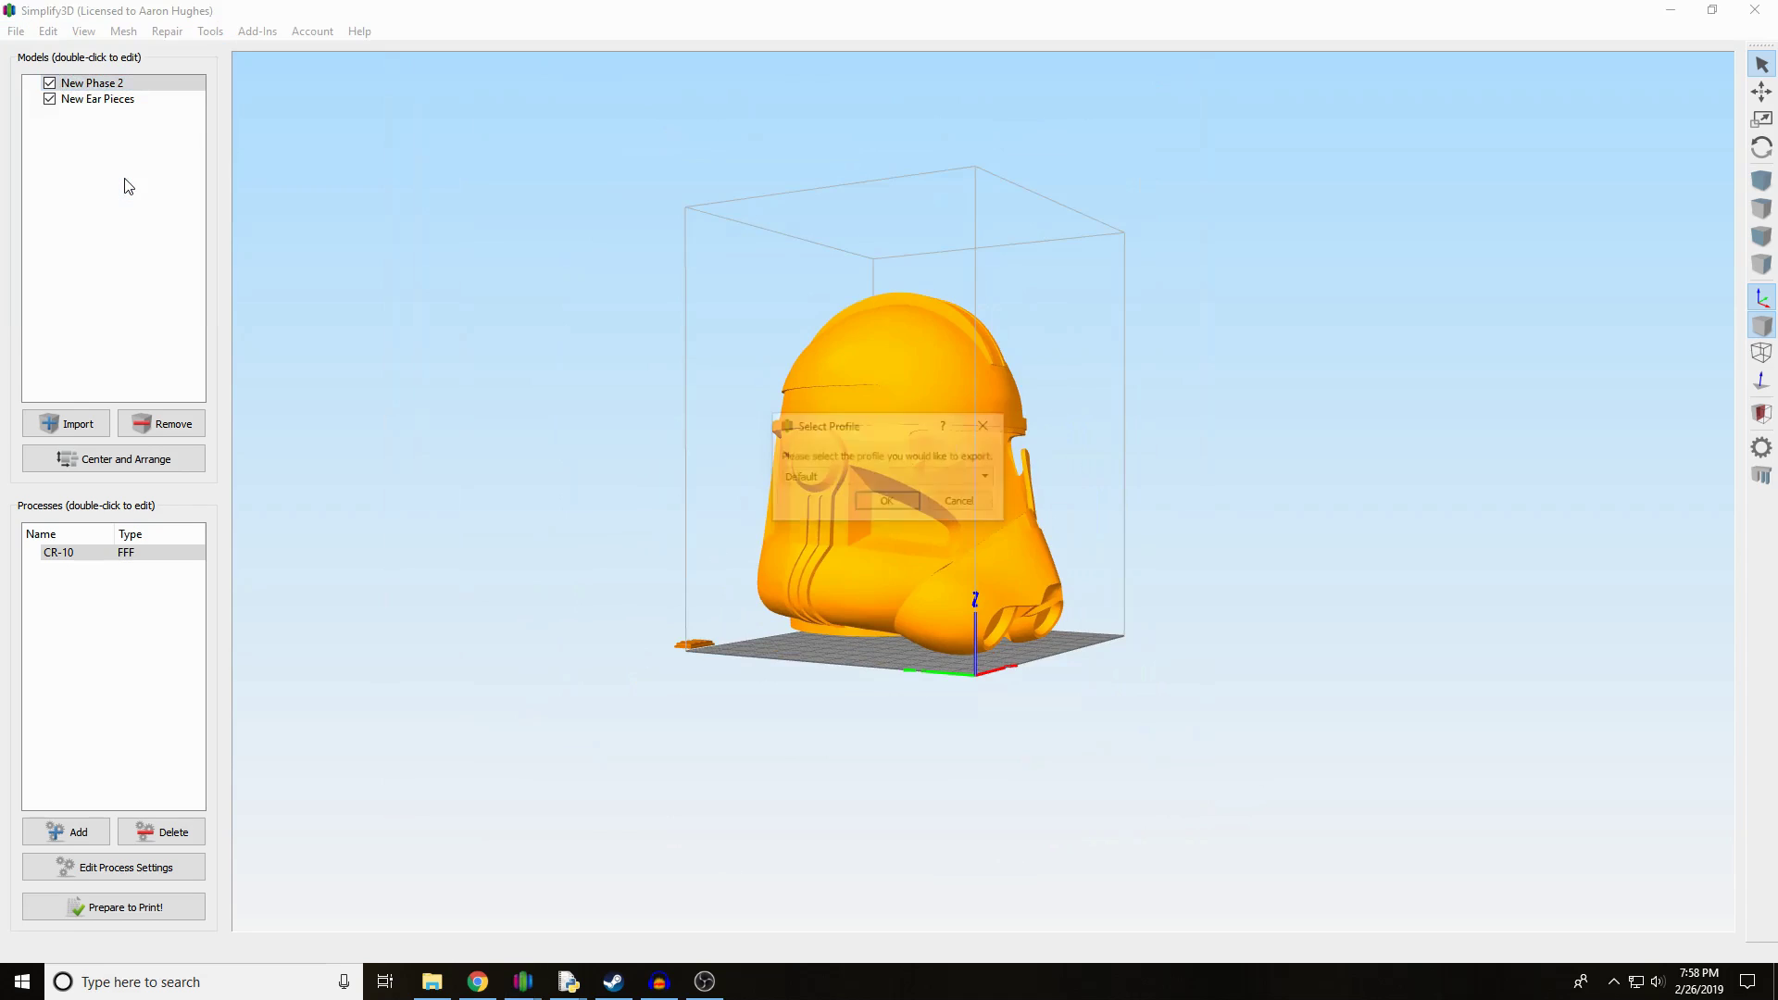
pyautogui.click(958, 503)
pyautogui.click(48, 31)
pyautogui.moveTo(17, 35)
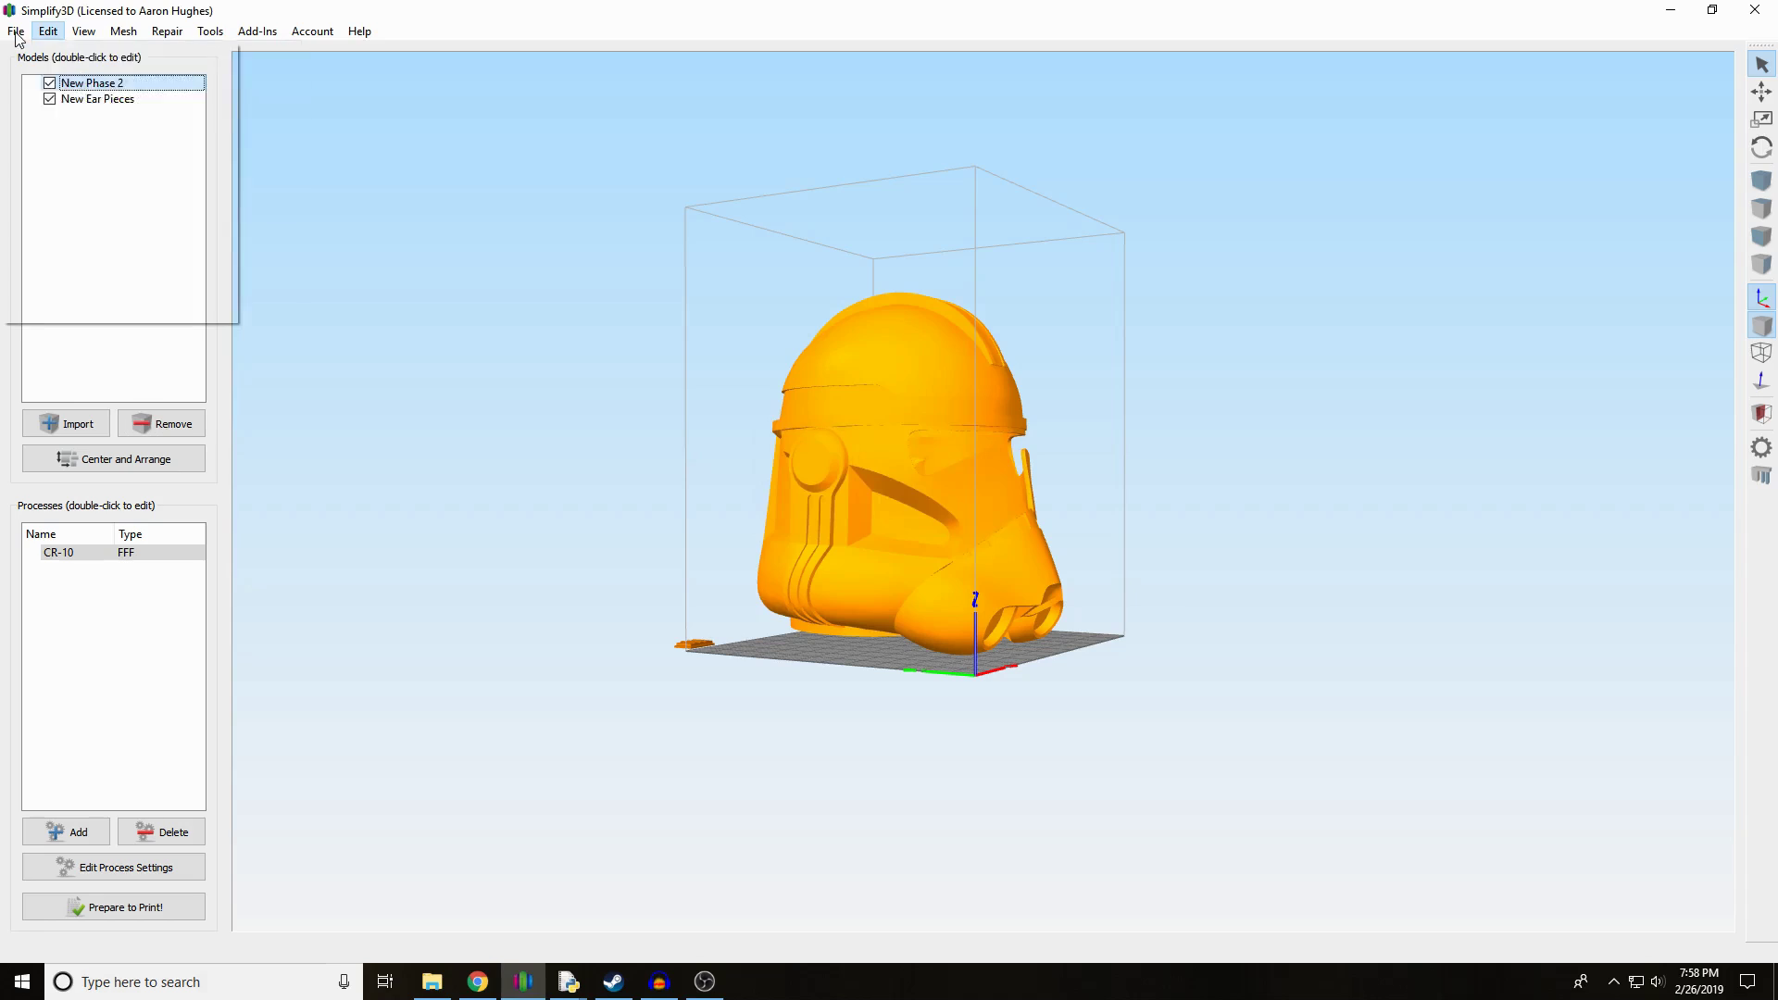
pyautogui.moveTo(98, 236)
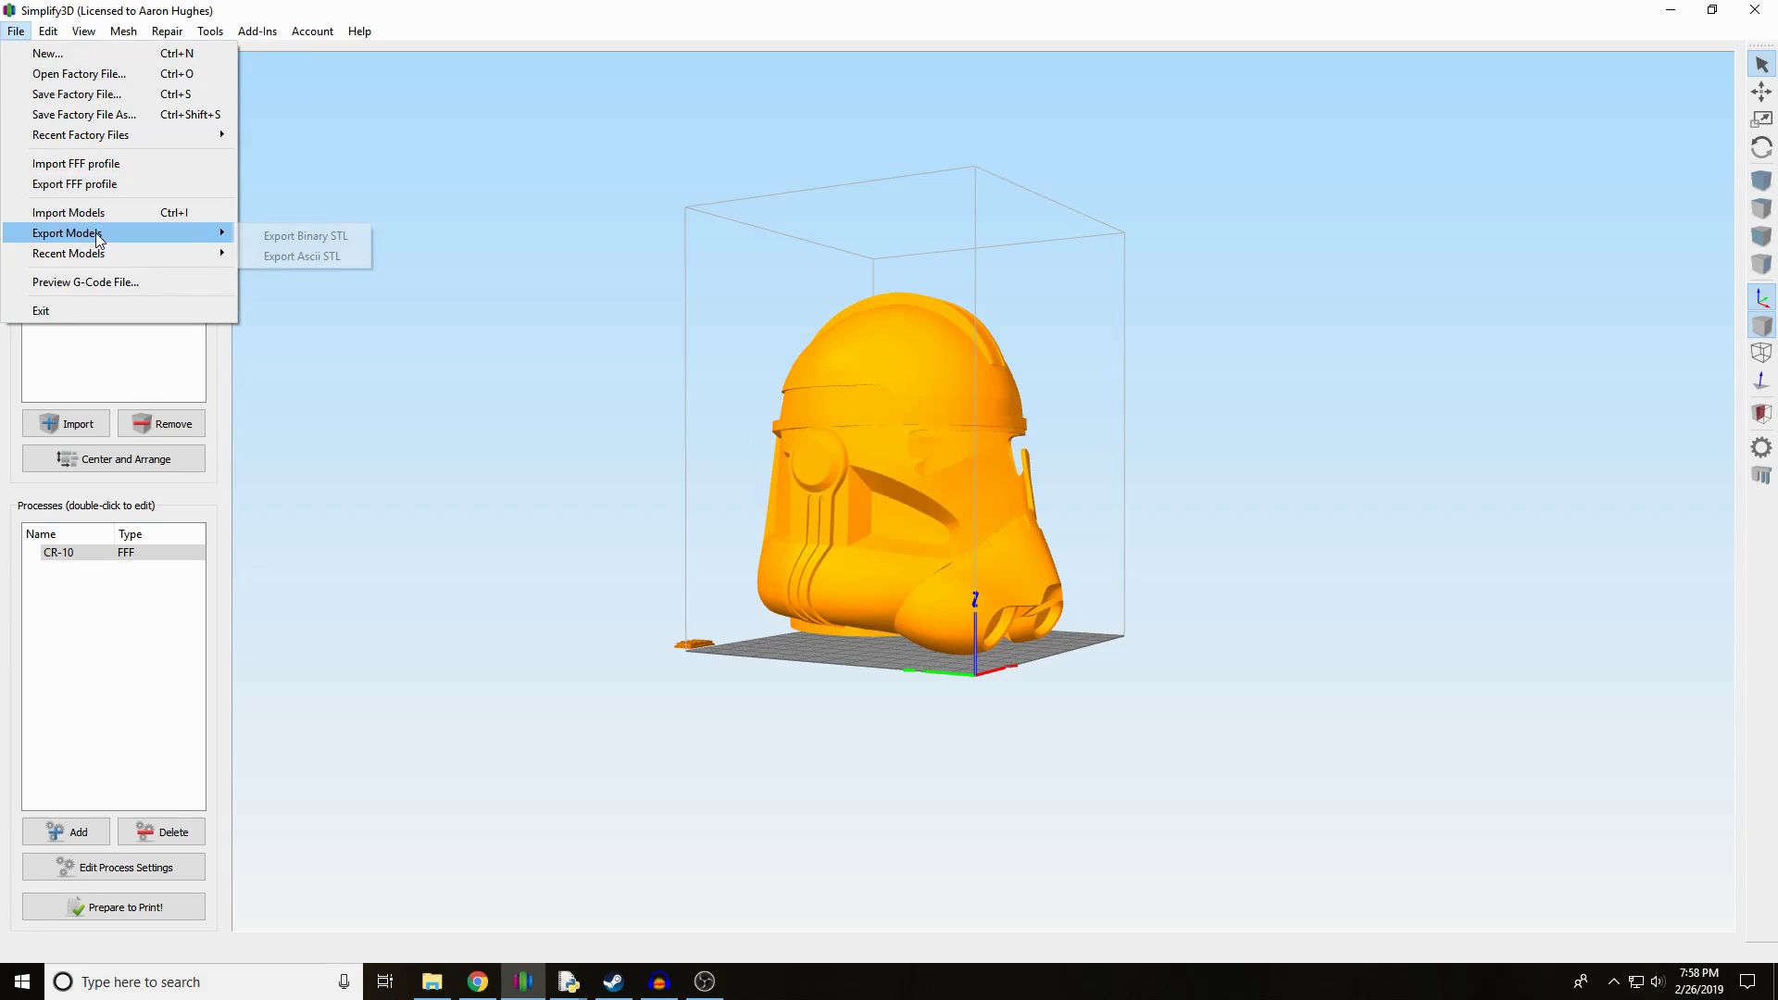
pyautogui.click(348, 237)
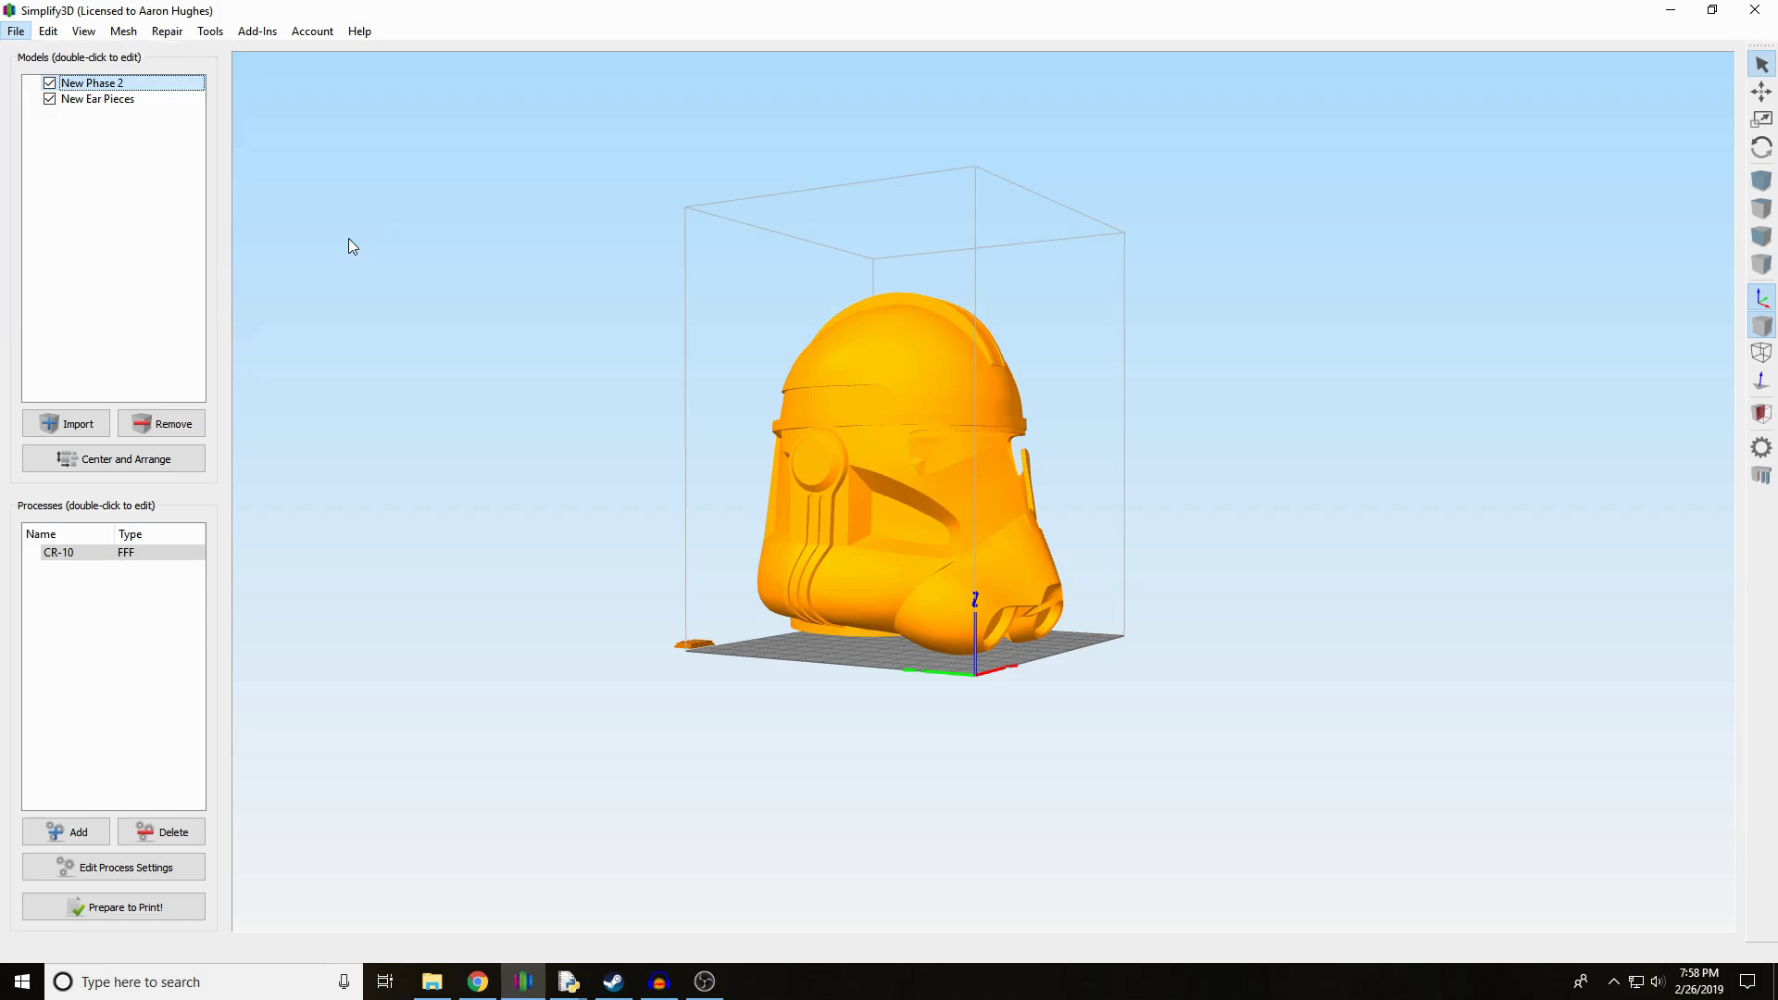
pyautogui.click(861, 700)
pyautogui.click(213, 984)
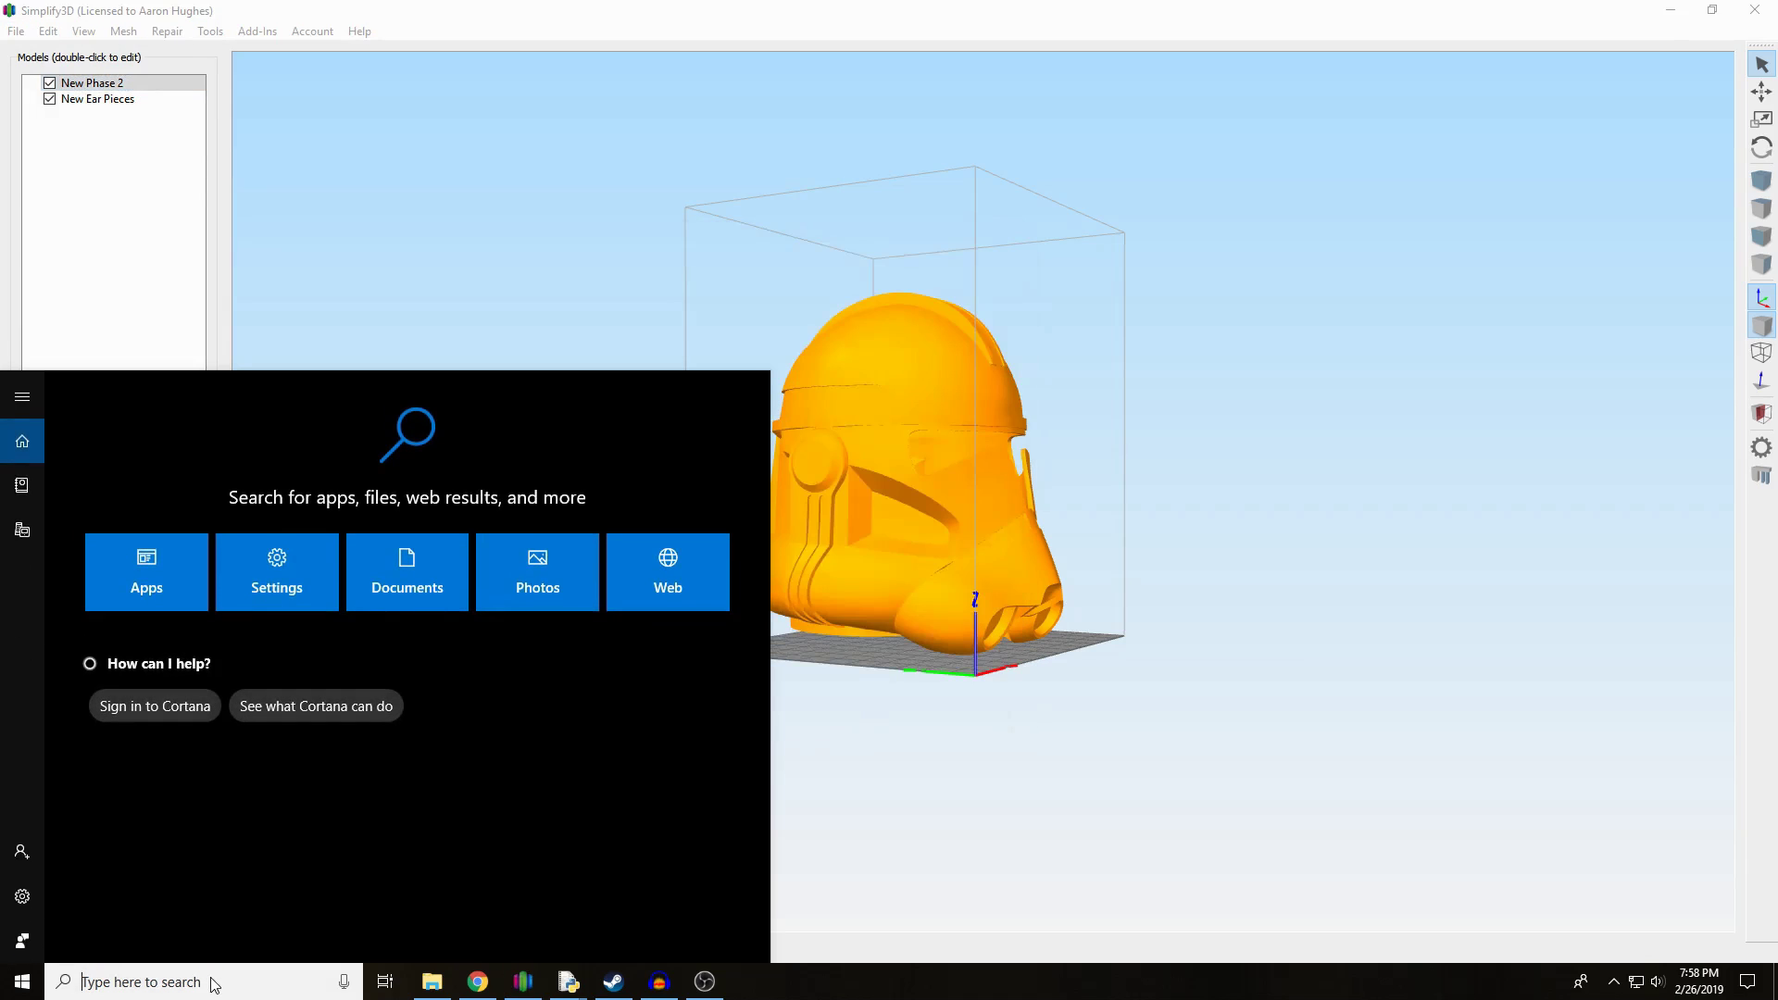
# - Launch Meshmixer without restoring the old session and import New Phase 2 Flat.stl
pyautogui.write('mes')
pyautogui.press('Return')
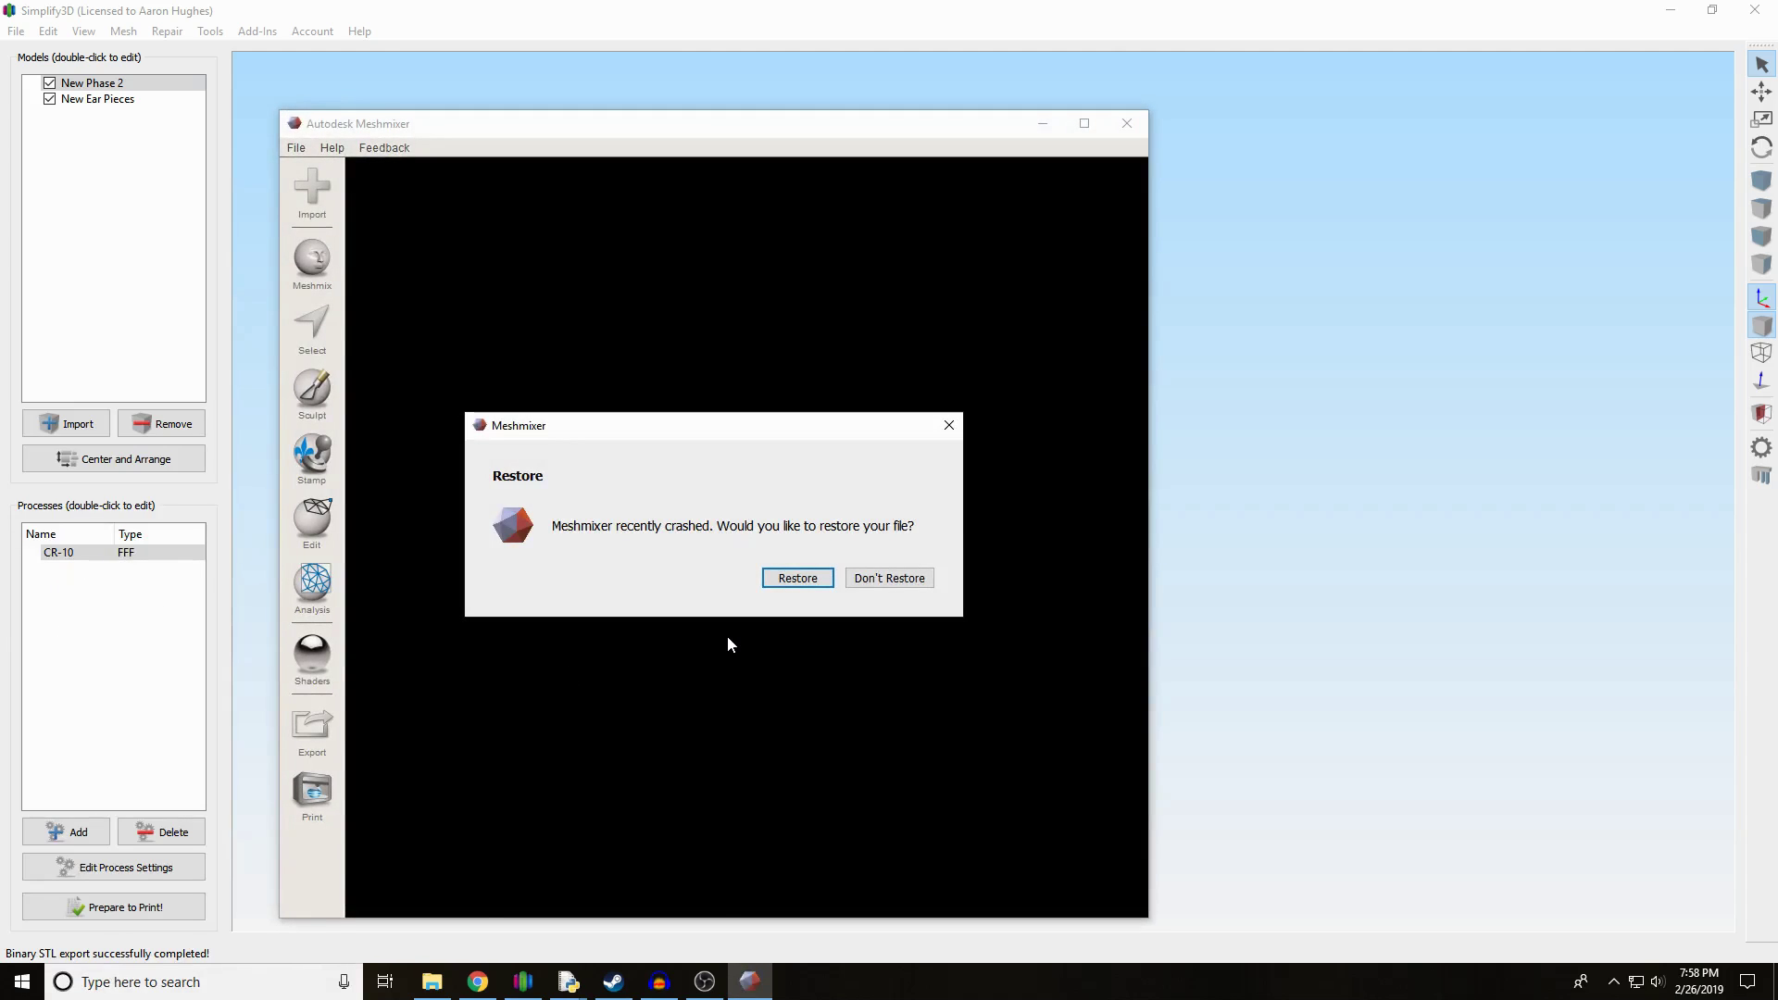
pyautogui.click(876, 579)
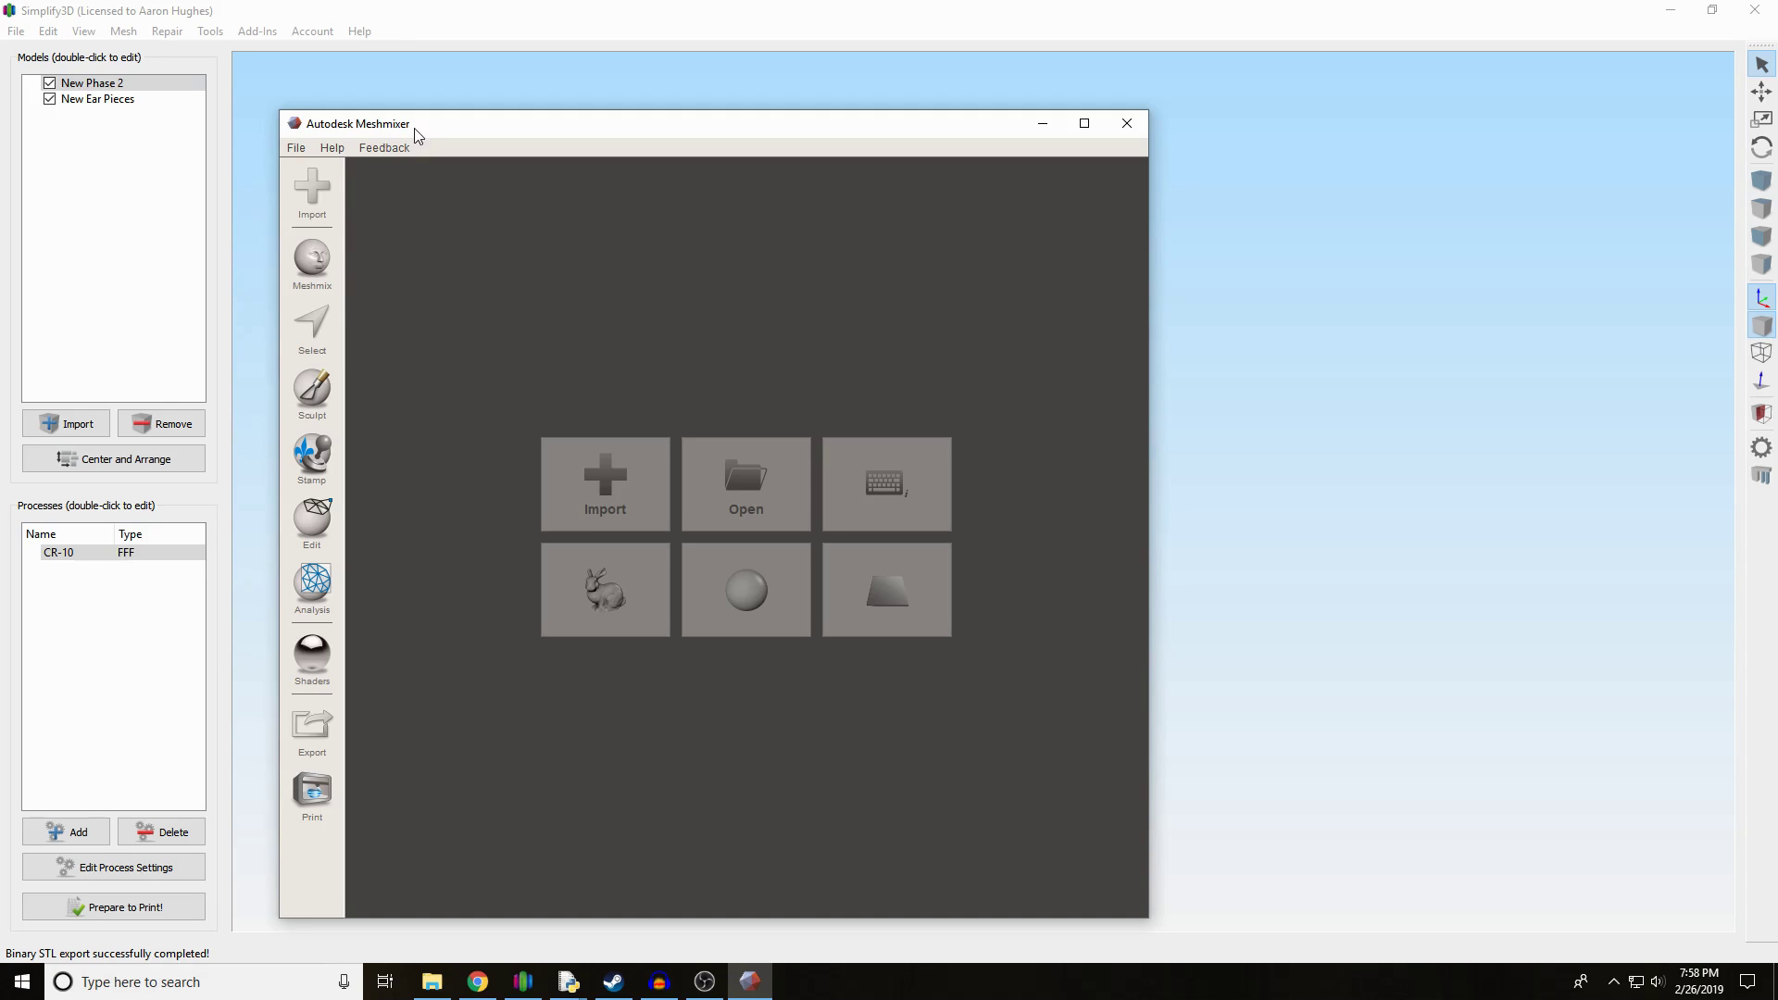
pyautogui.click(567, 481)
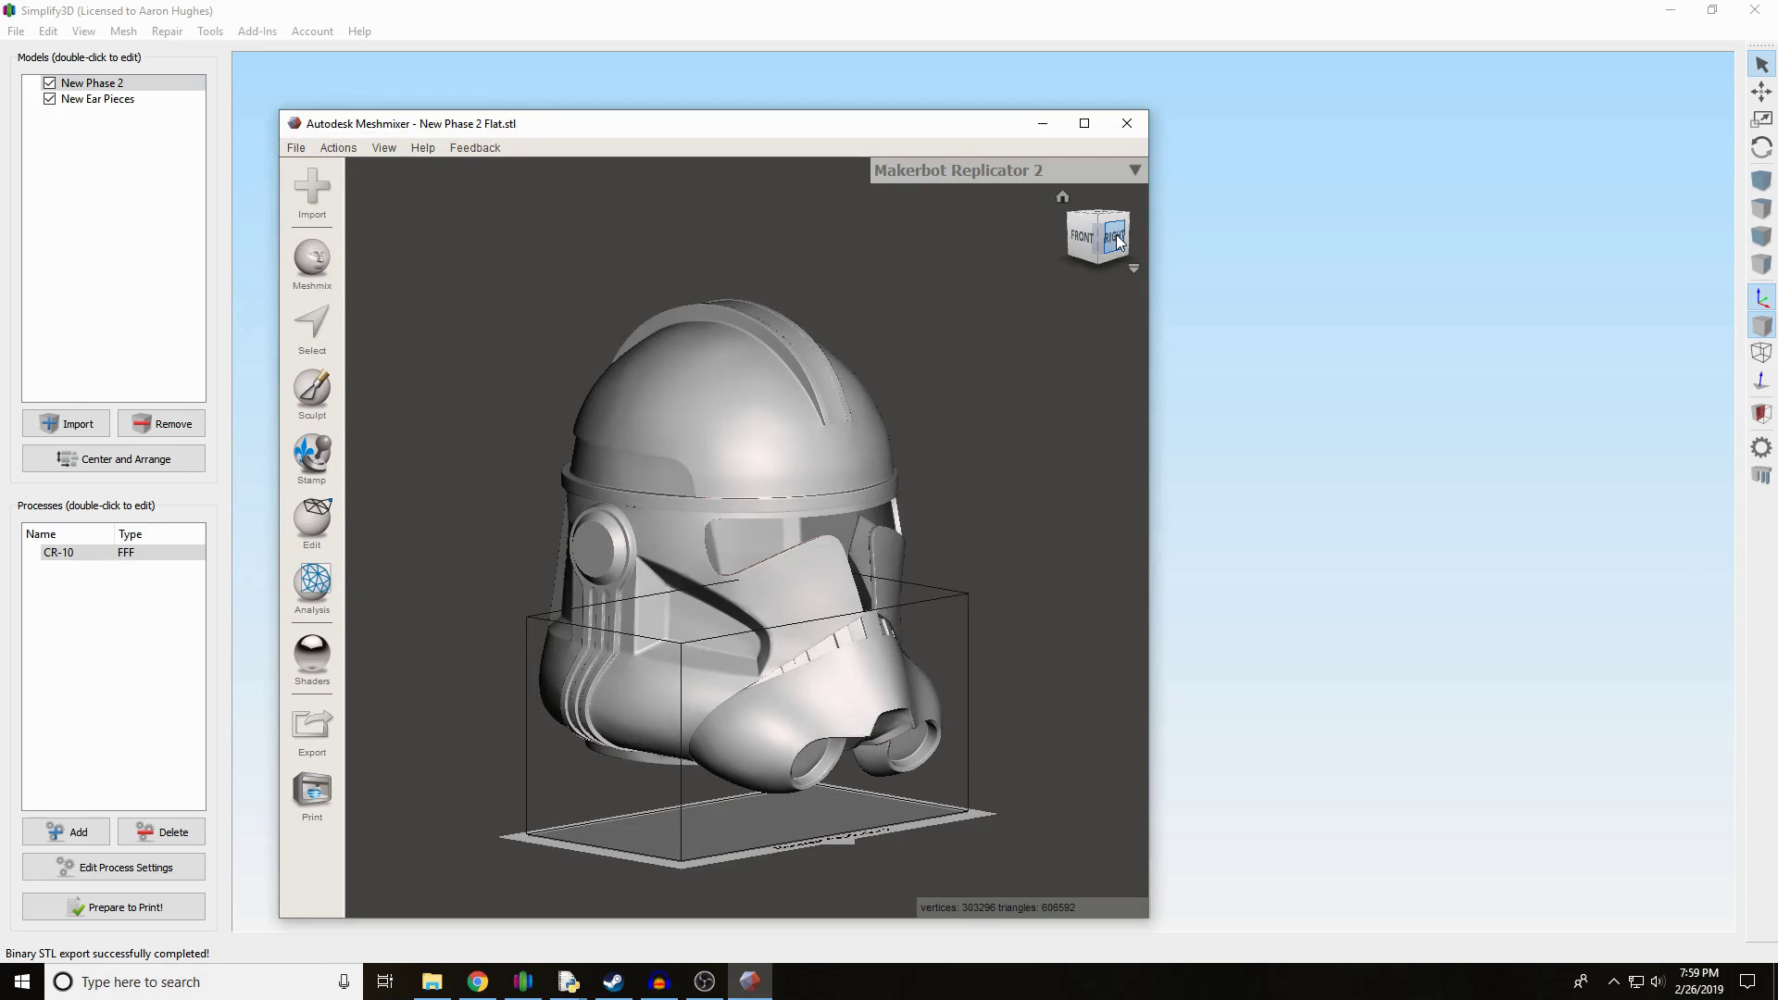
# - Use the view cube to look at the helmet front-on, then from the side
pyautogui.click(1115, 235)
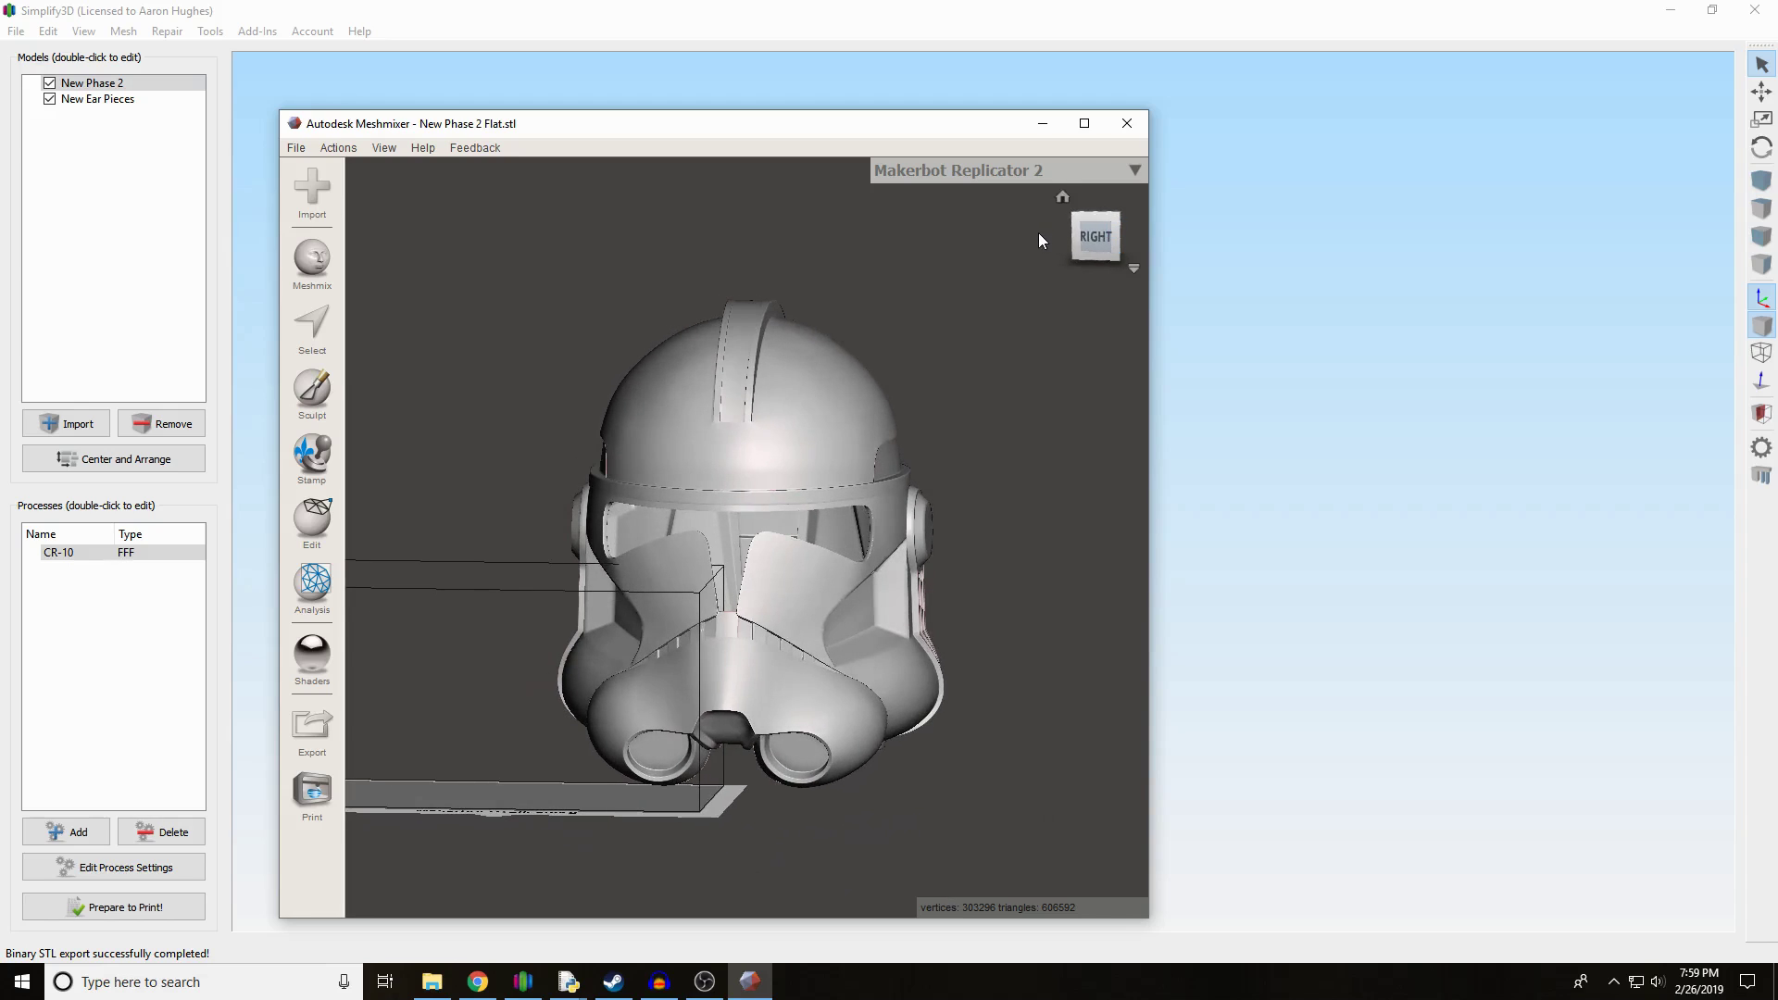
pyautogui.click(1090, 239)
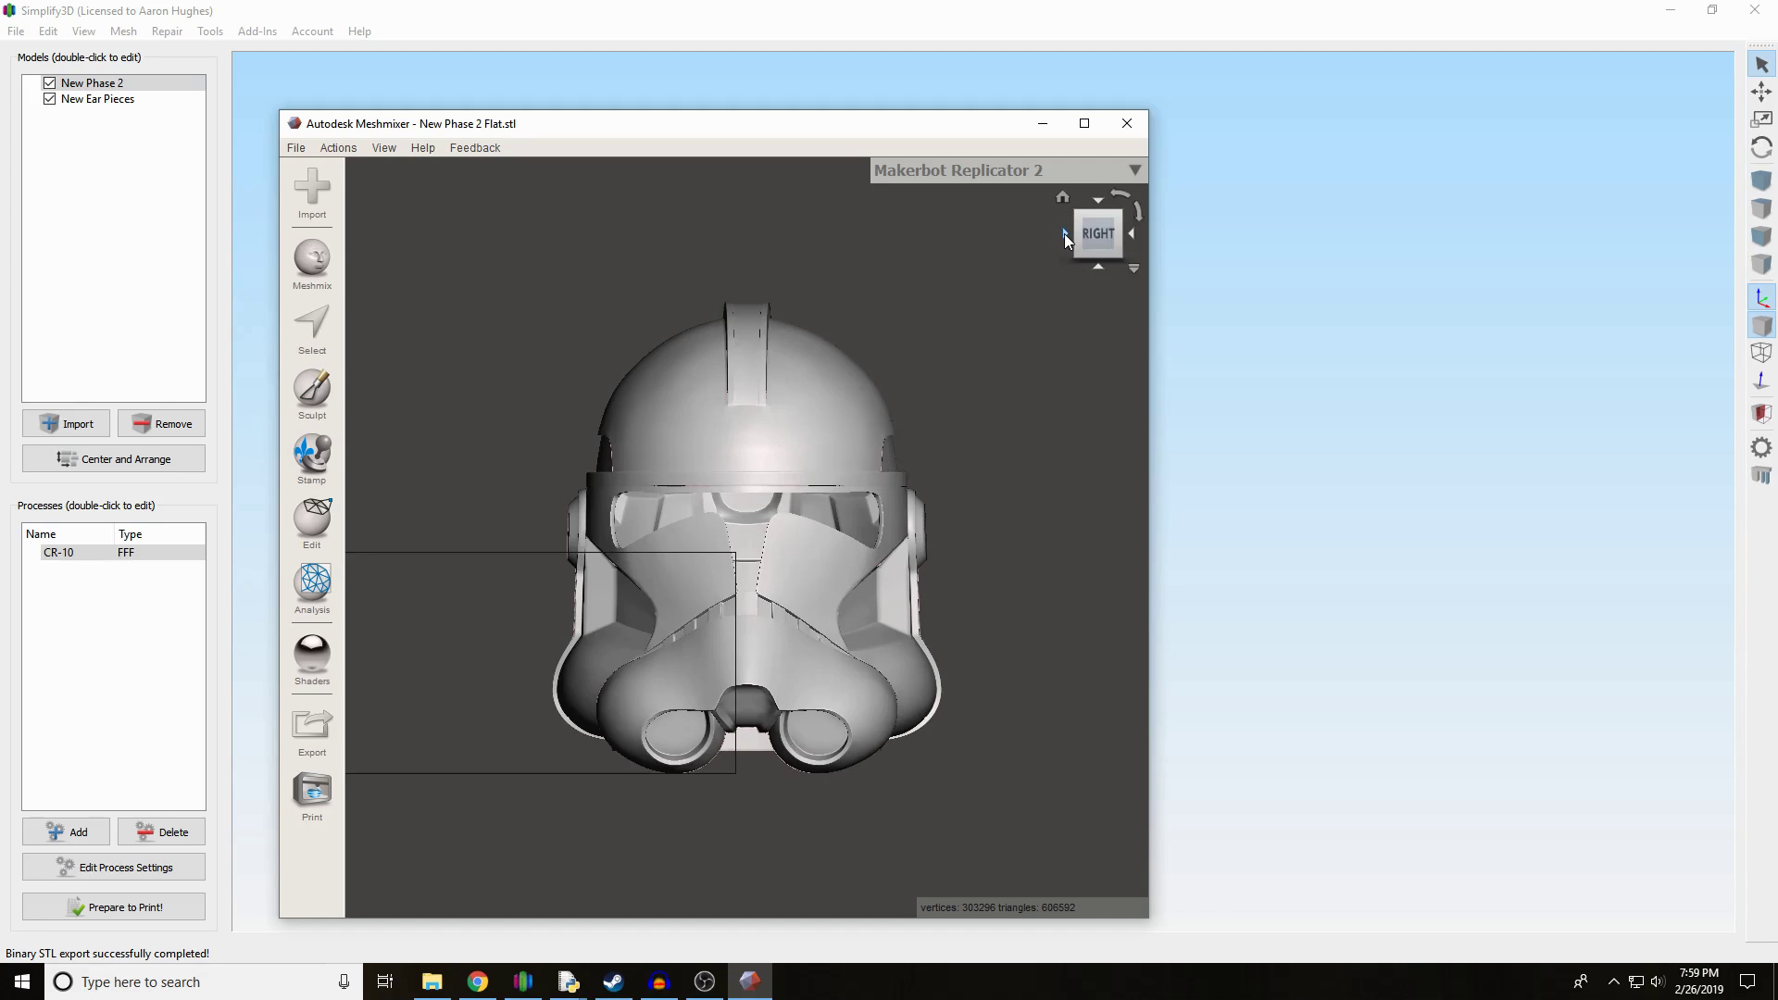
pyautogui.click(1065, 233)
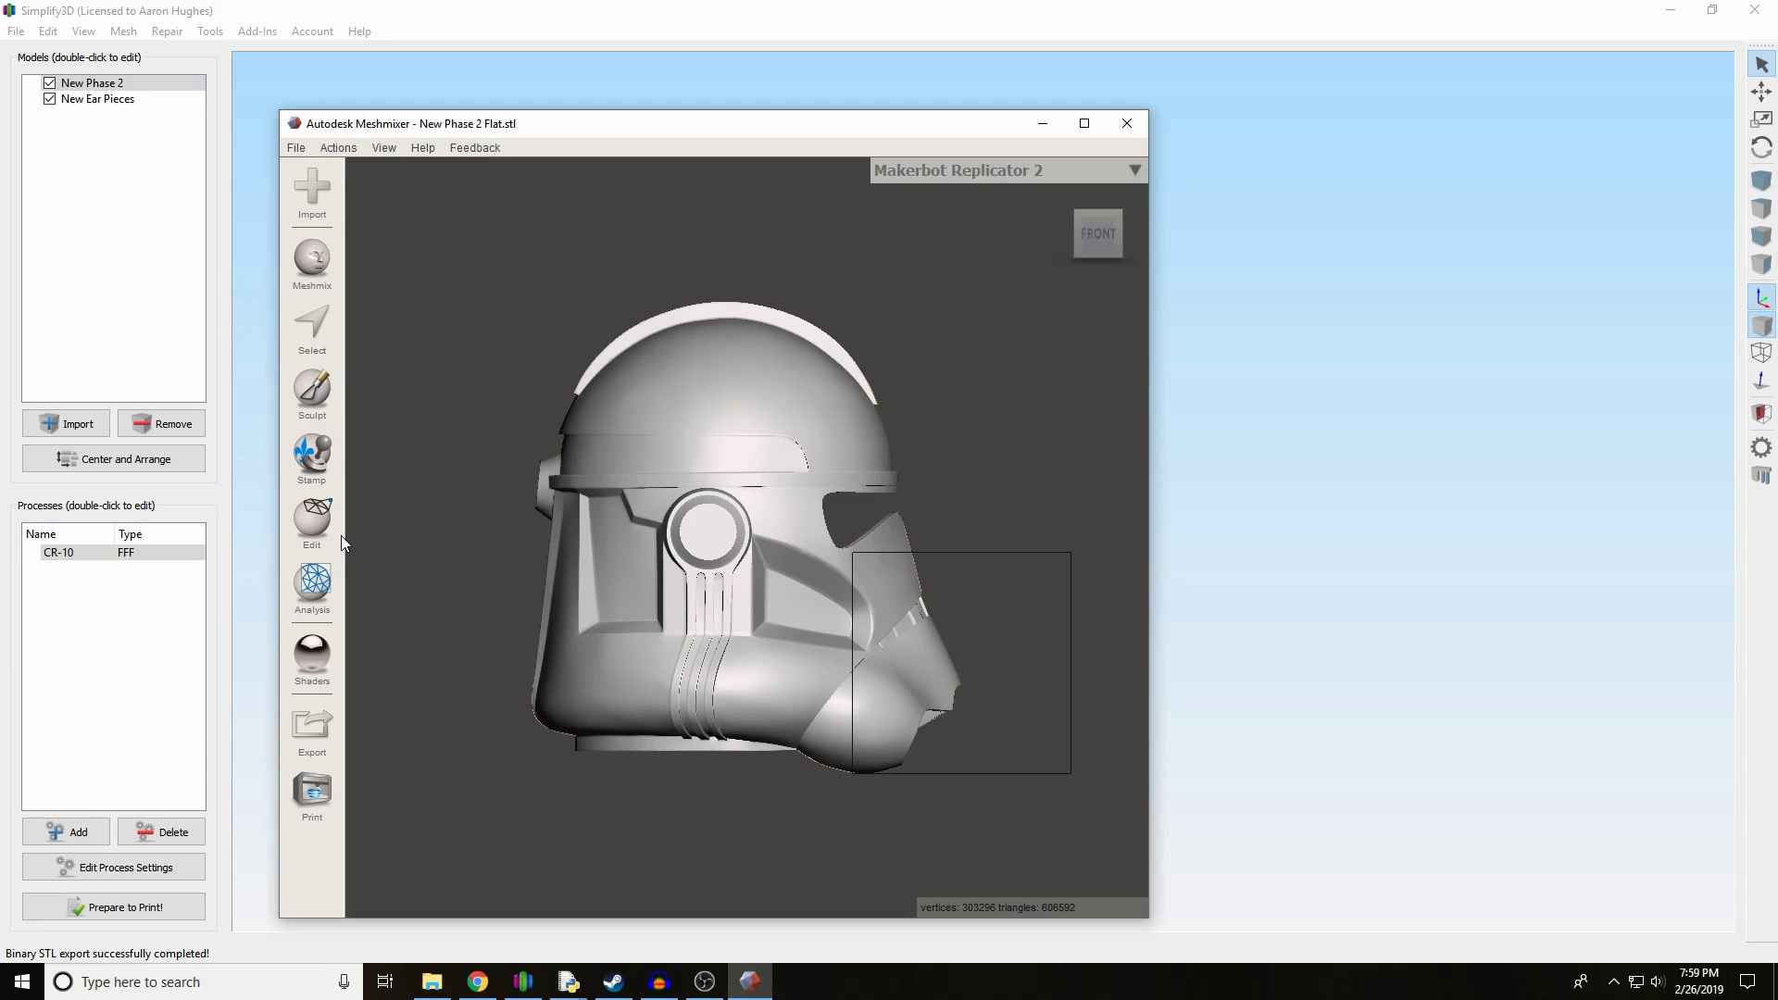
pyautogui.moveTo(334, 537)
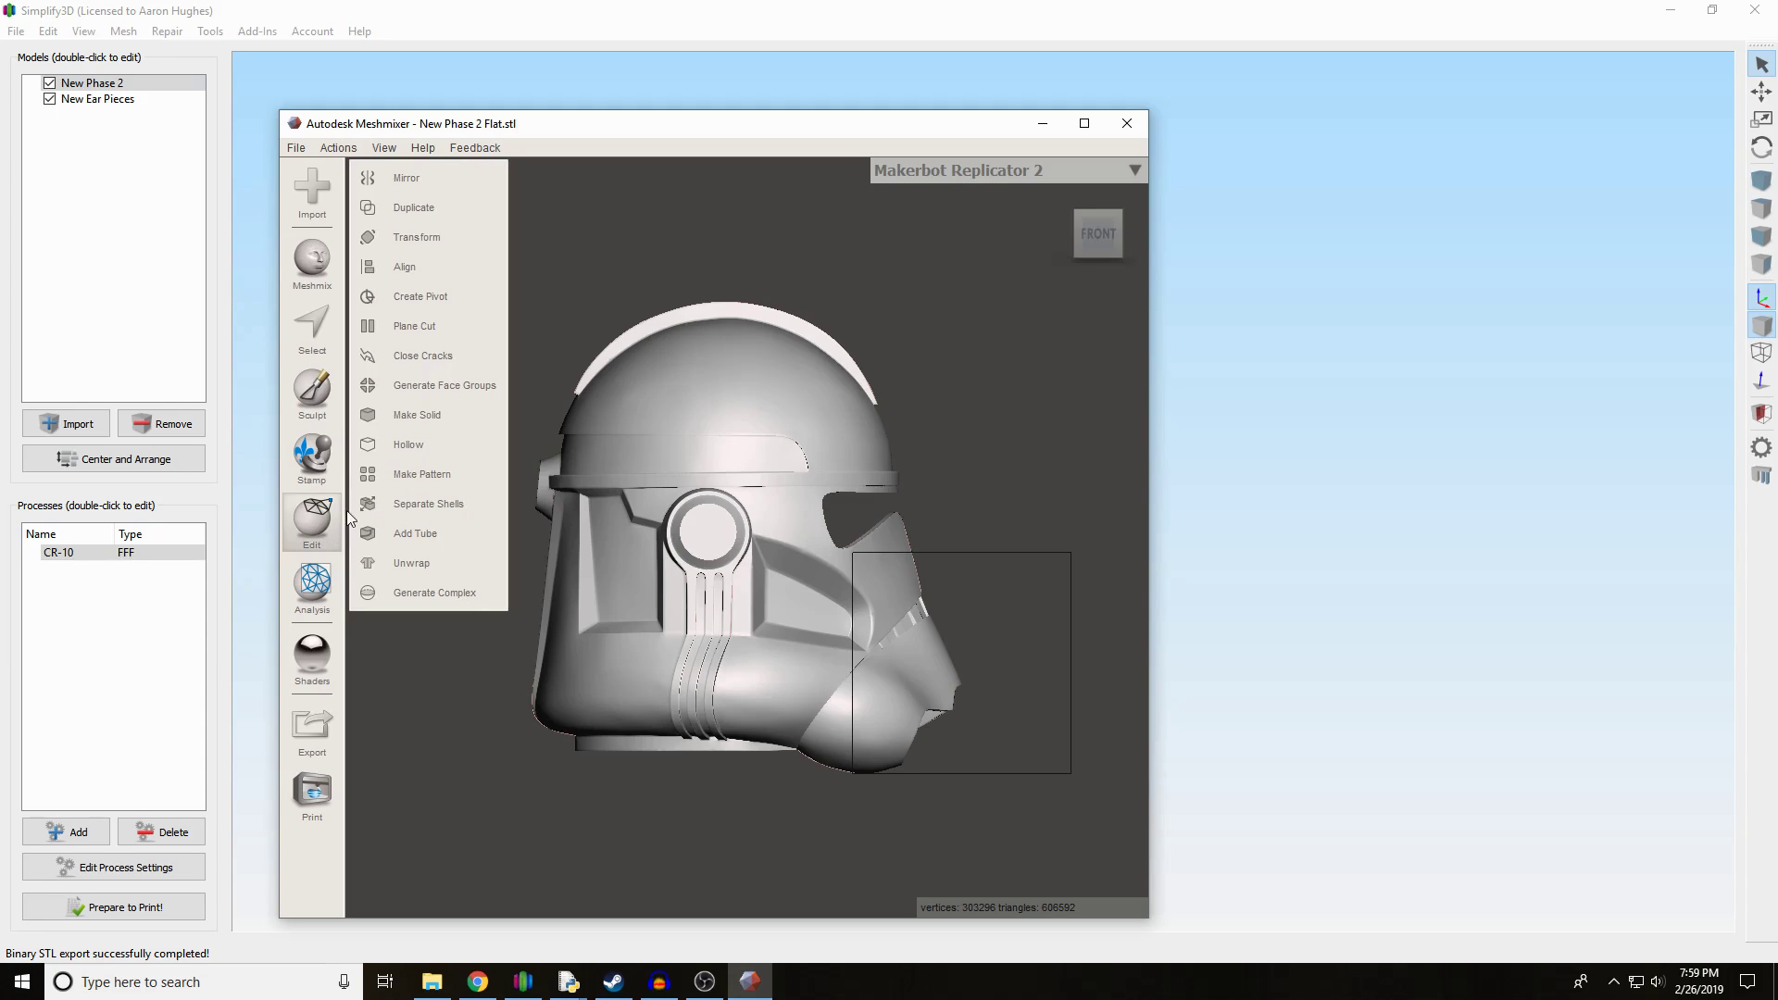
# - Try a plane cut near the brim, cancel it, and turn the view to the helmet's side
pyautogui.click(419, 326)
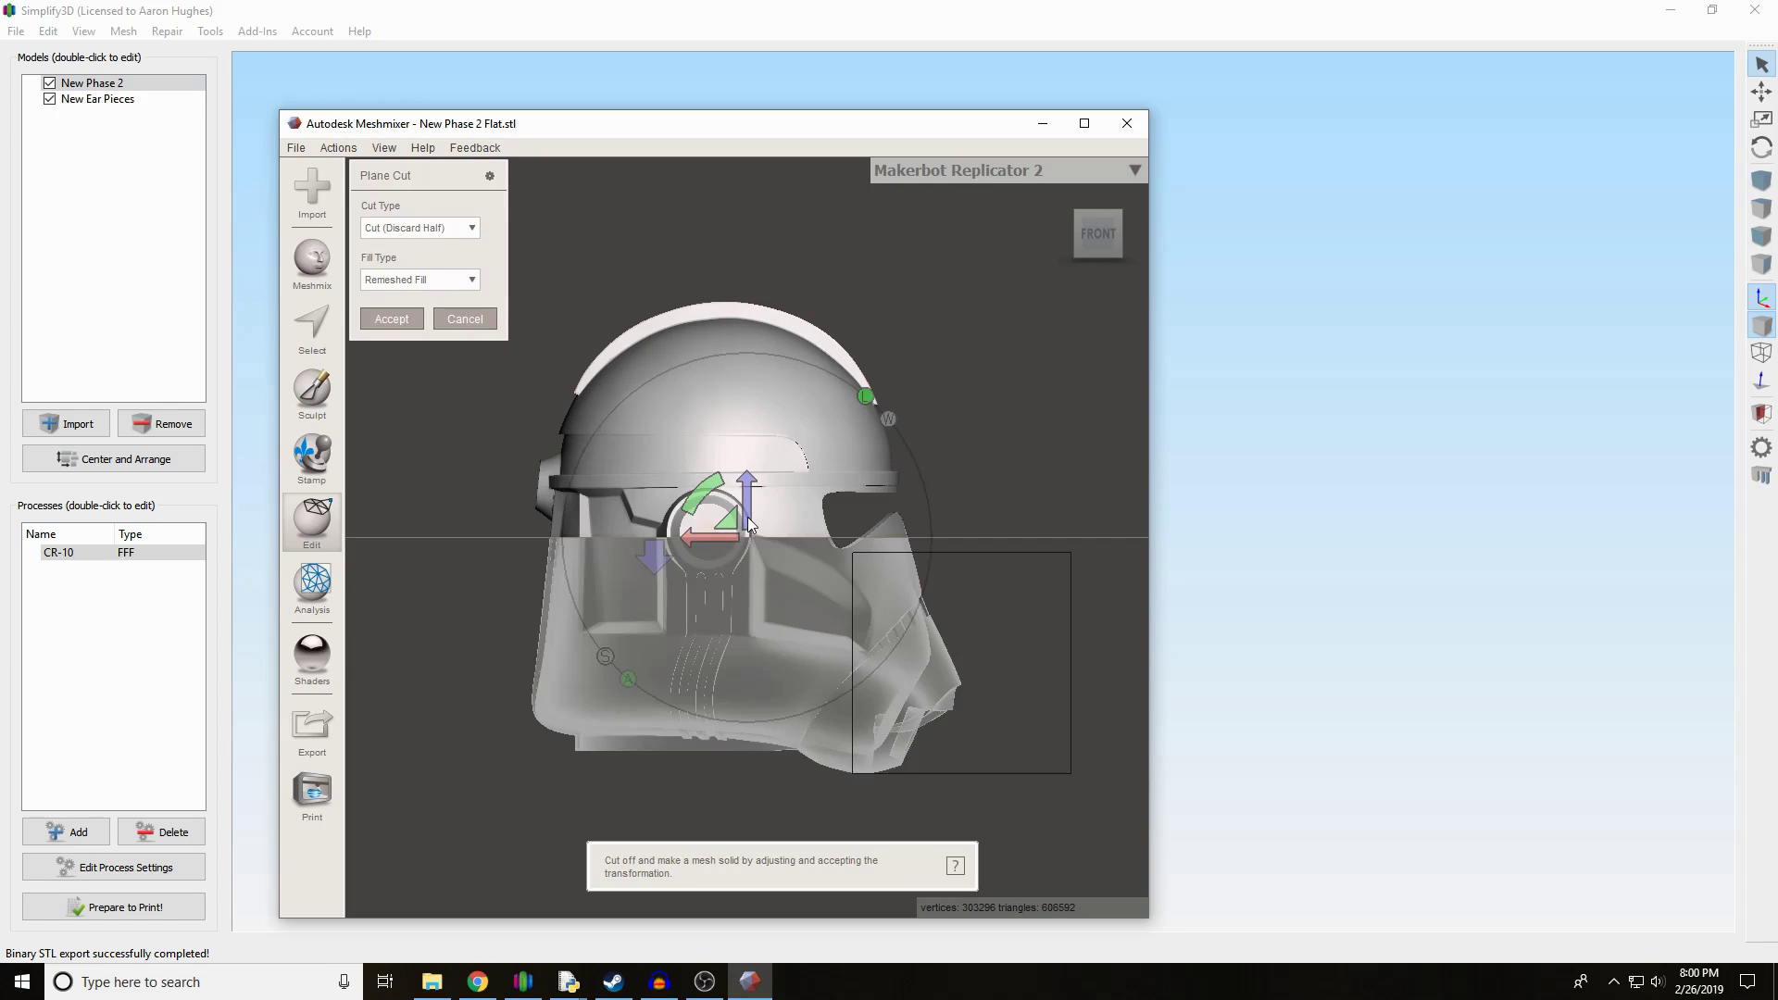
pyautogui.moveTo(749, 523); pyautogui.dragTo(746, 524)
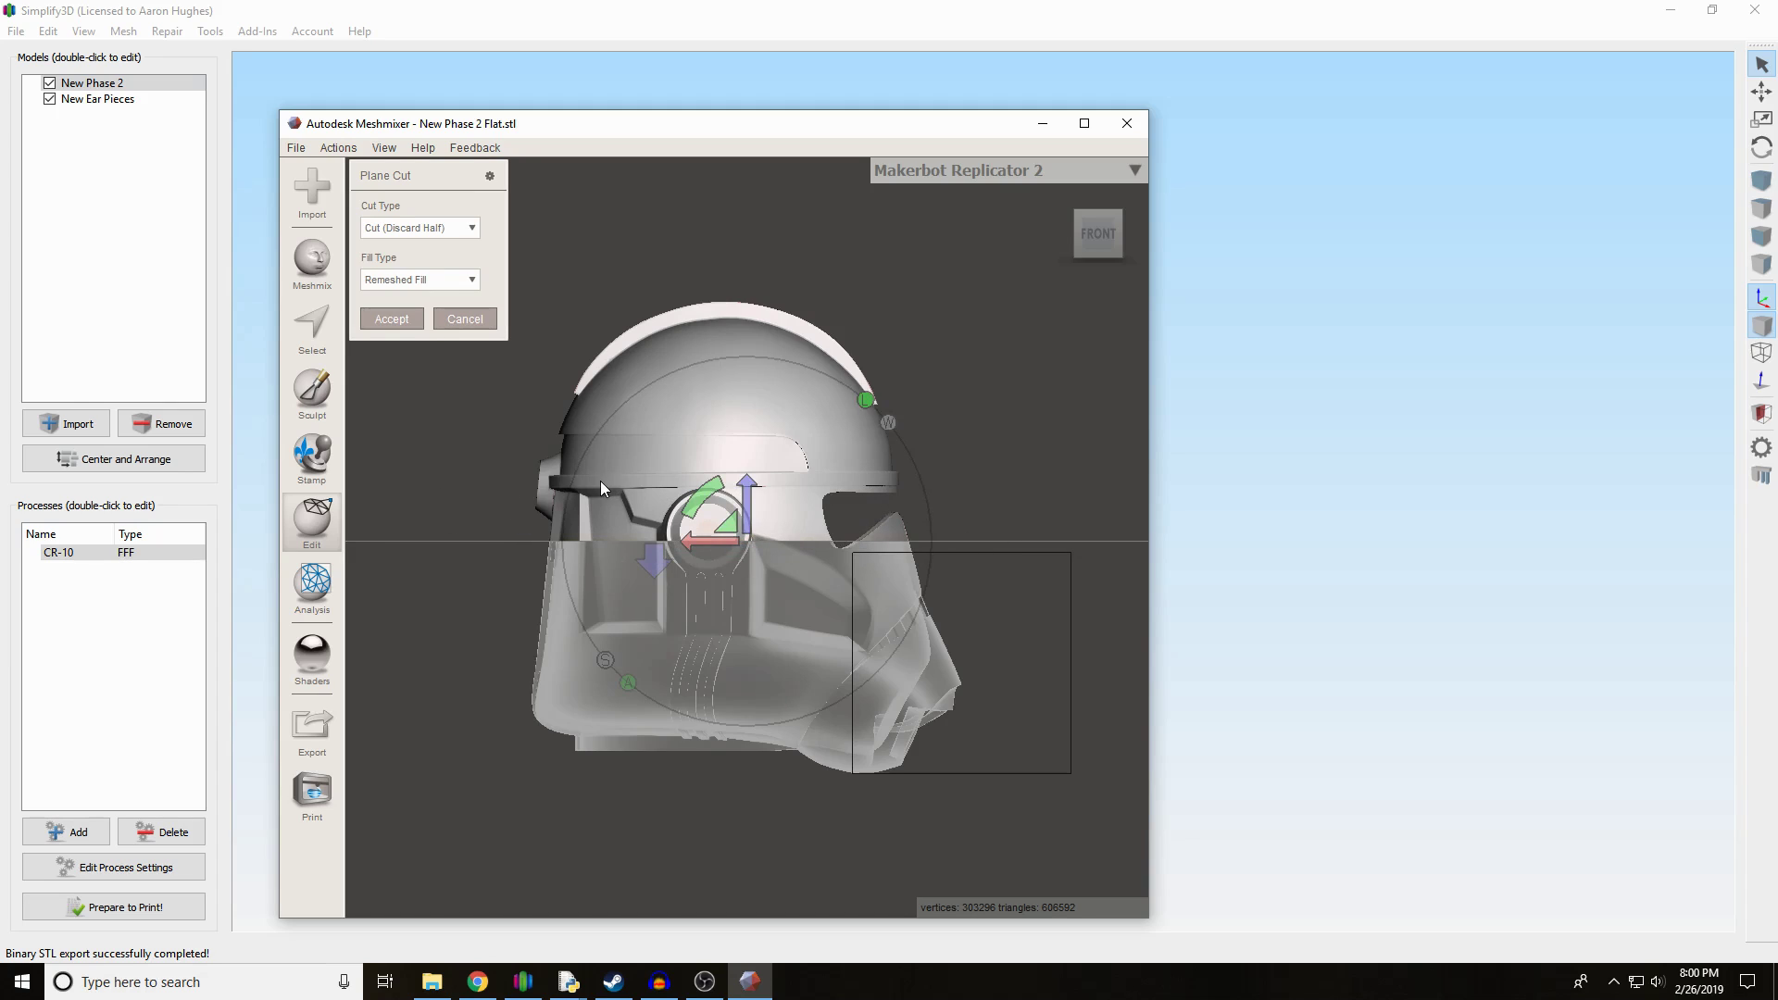
pyautogui.moveTo(750, 505); pyautogui.dragTo(757, 448)
pyautogui.scroll(3, 843, 456)
pyautogui.scroll(1, 851, 465)
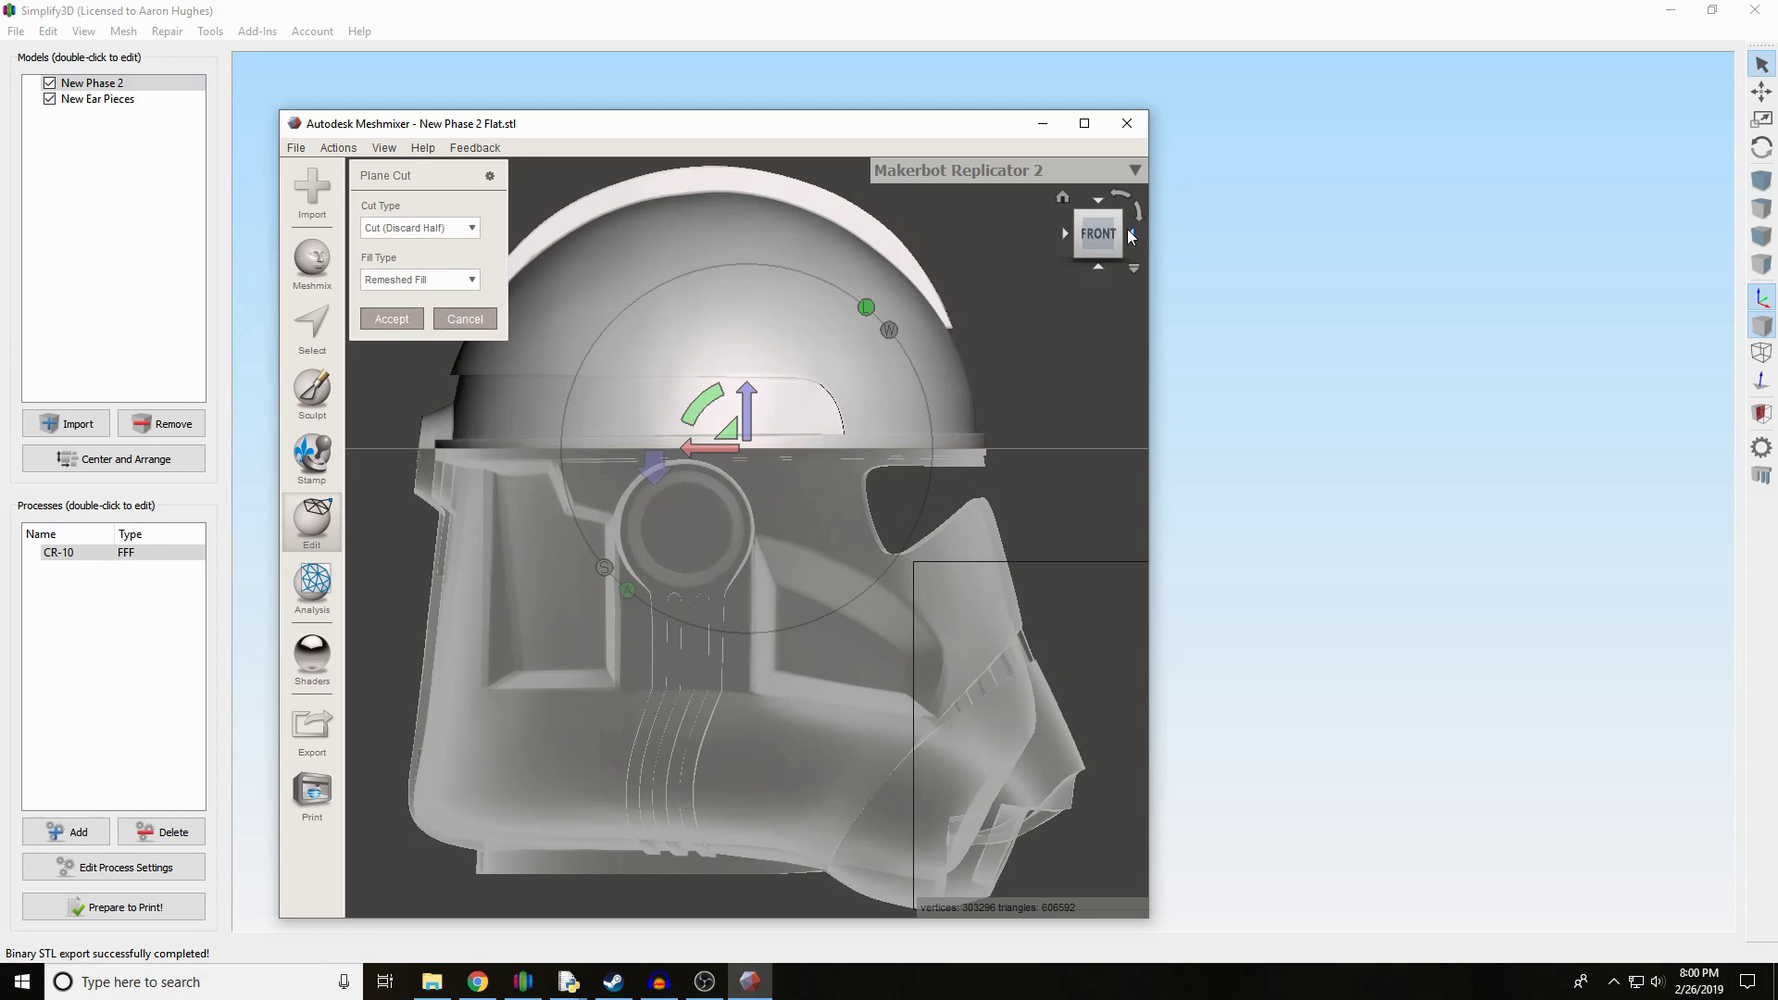
pyautogui.click(1132, 233)
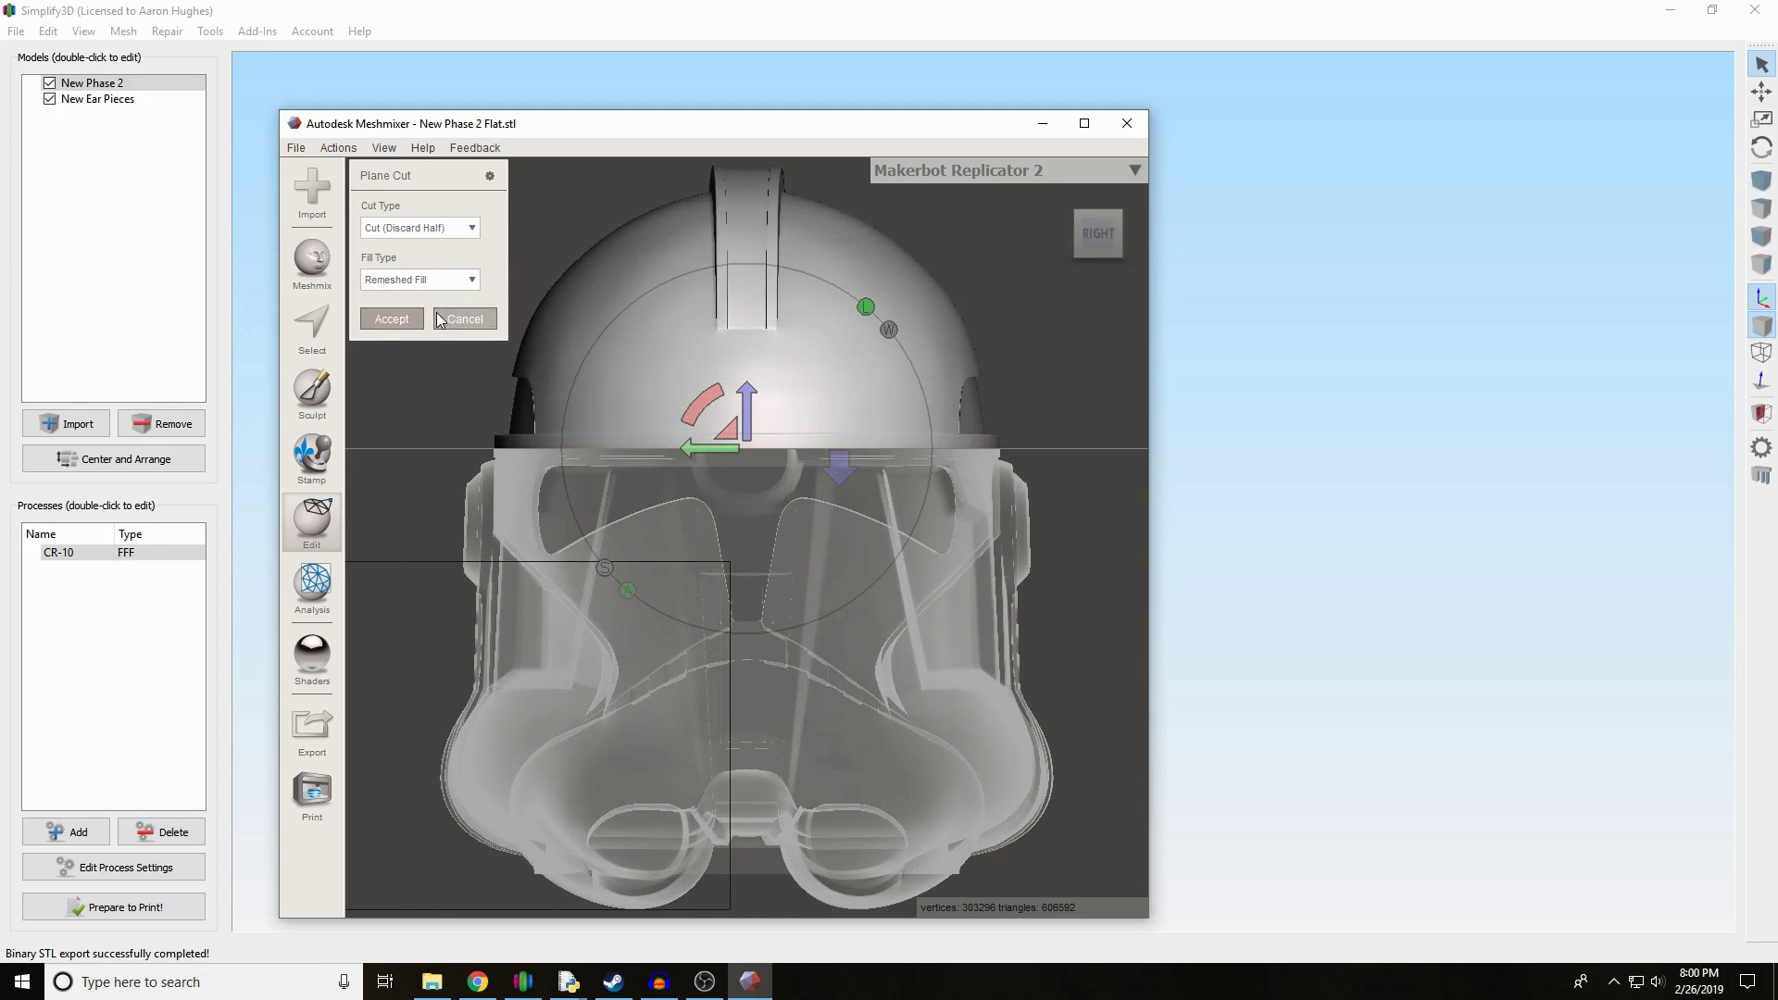
pyautogui.click(459, 320)
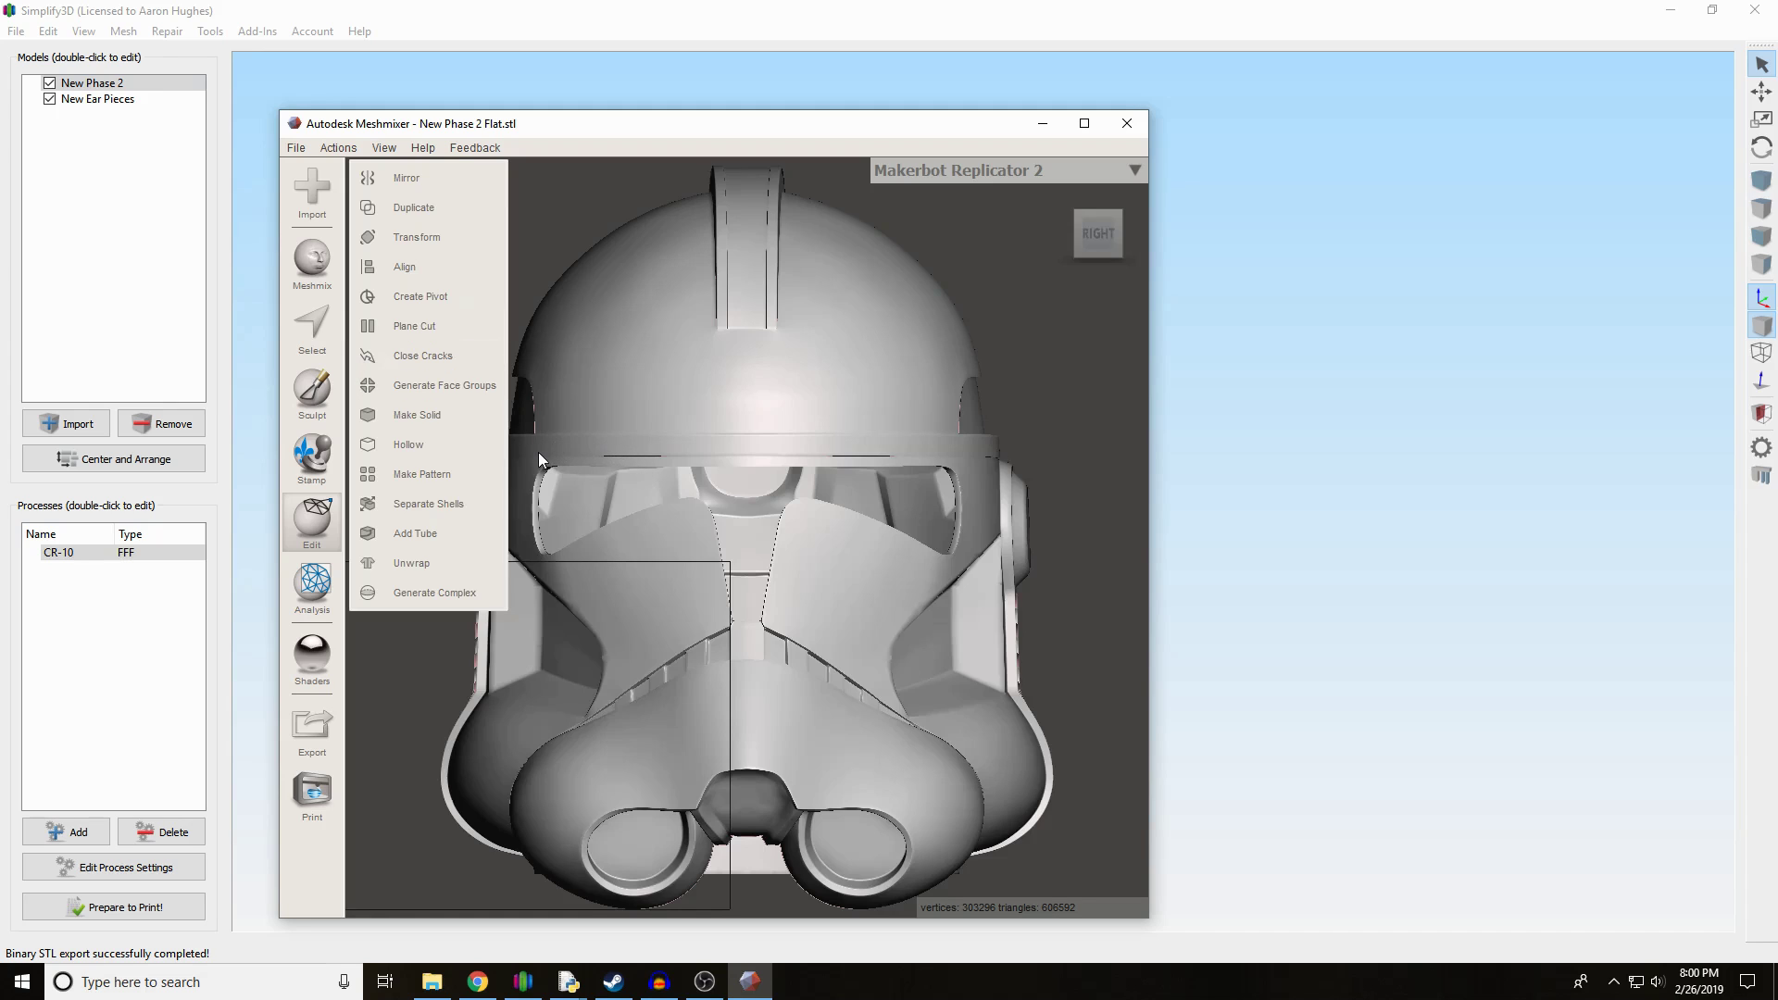
pyautogui.click(1079, 237)
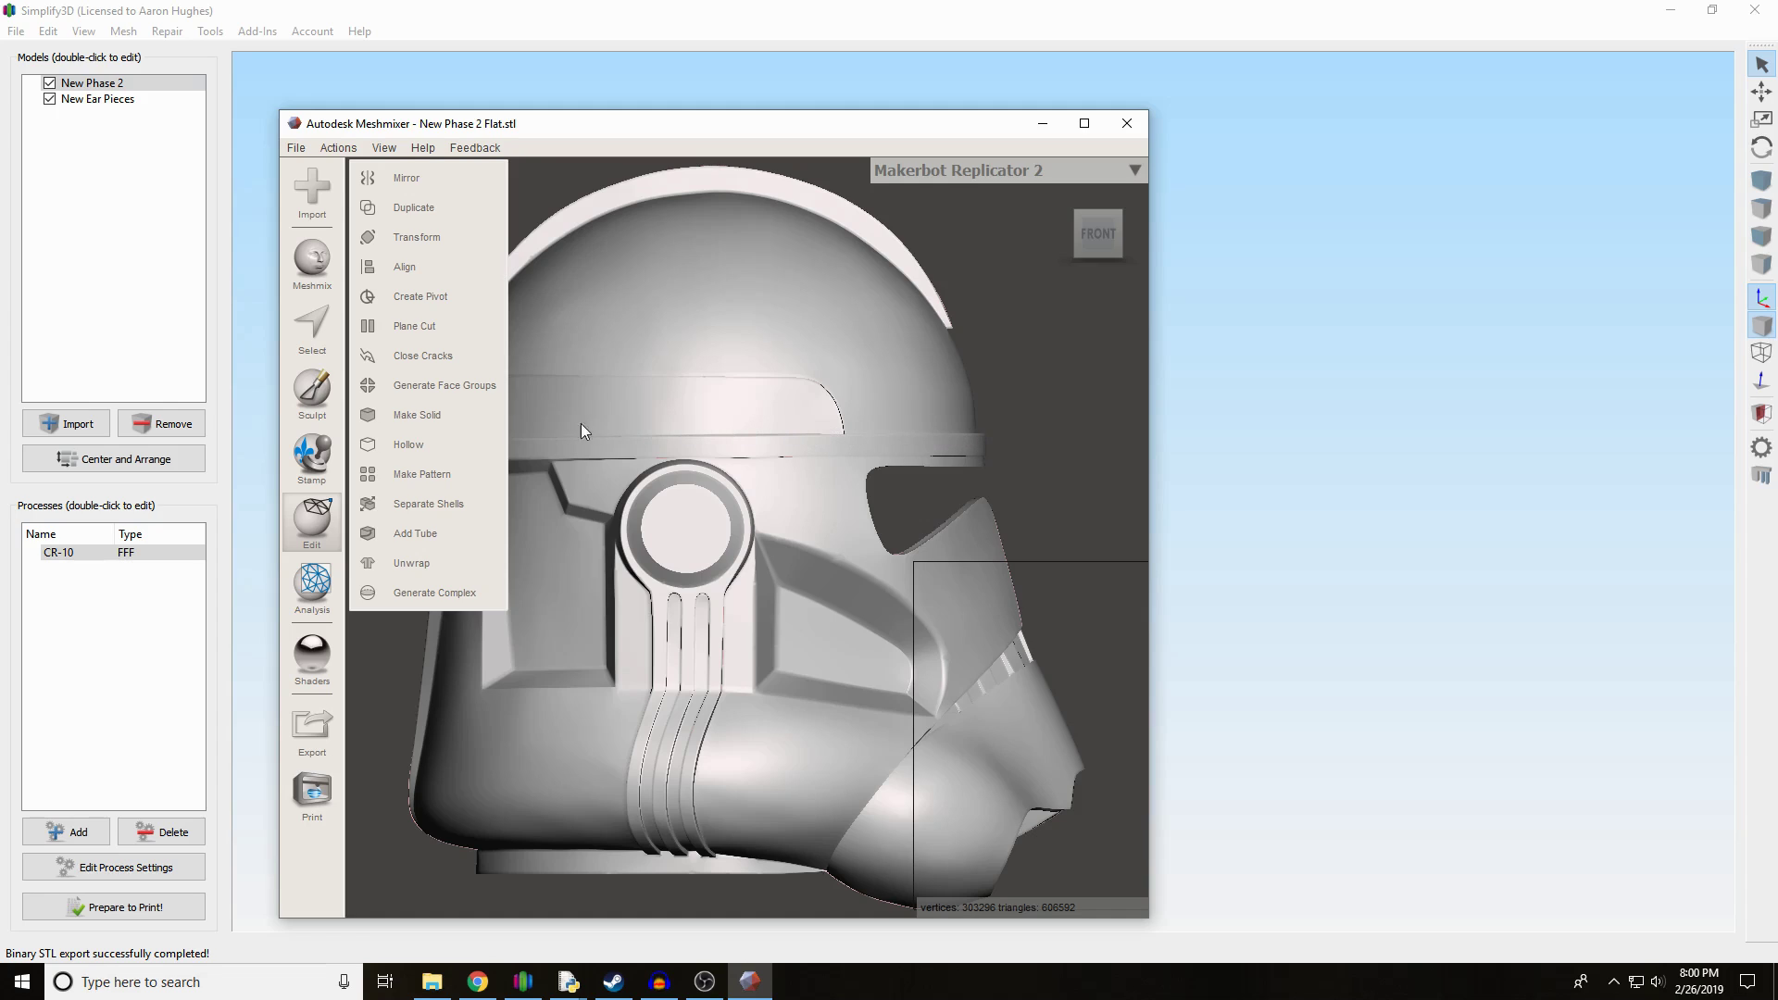
pyautogui.click(1099, 245)
# - Plane-cut at the brim with the direction flipped, discarding the top dome
pyautogui.click(414, 326)
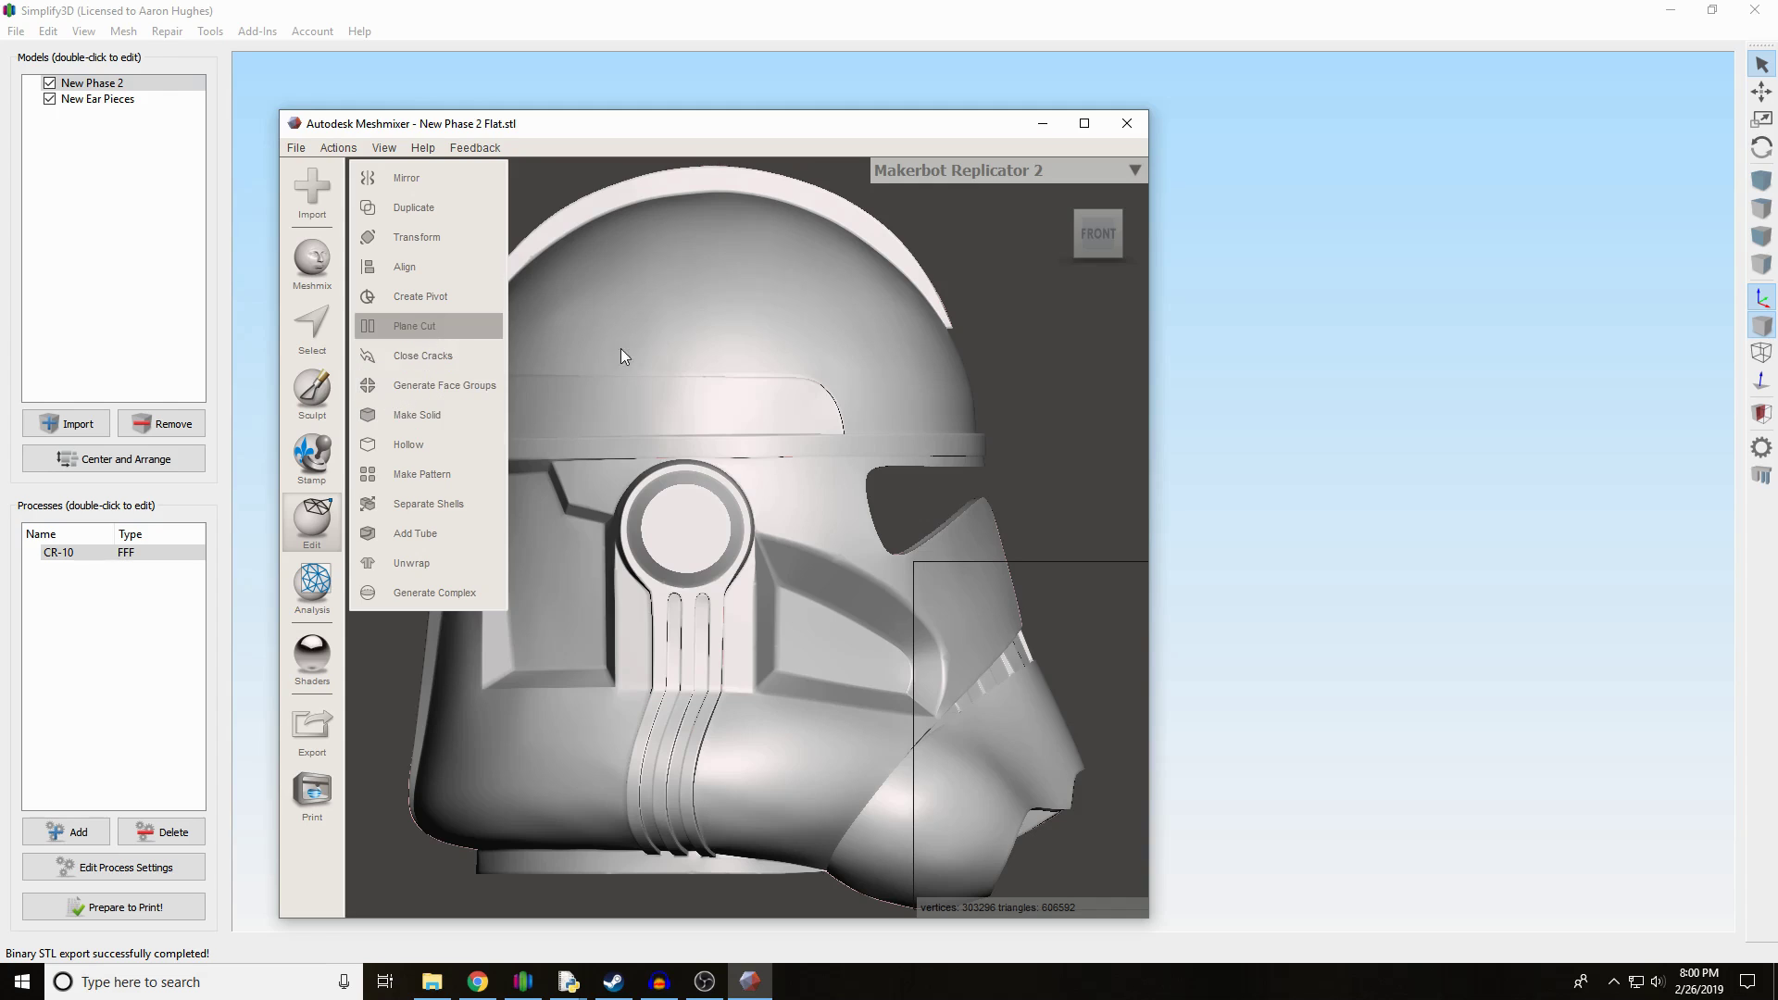
pyautogui.moveTo(751, 491); pyautogui.dragTo(765, 407)
pyautogui.click(649, 478)
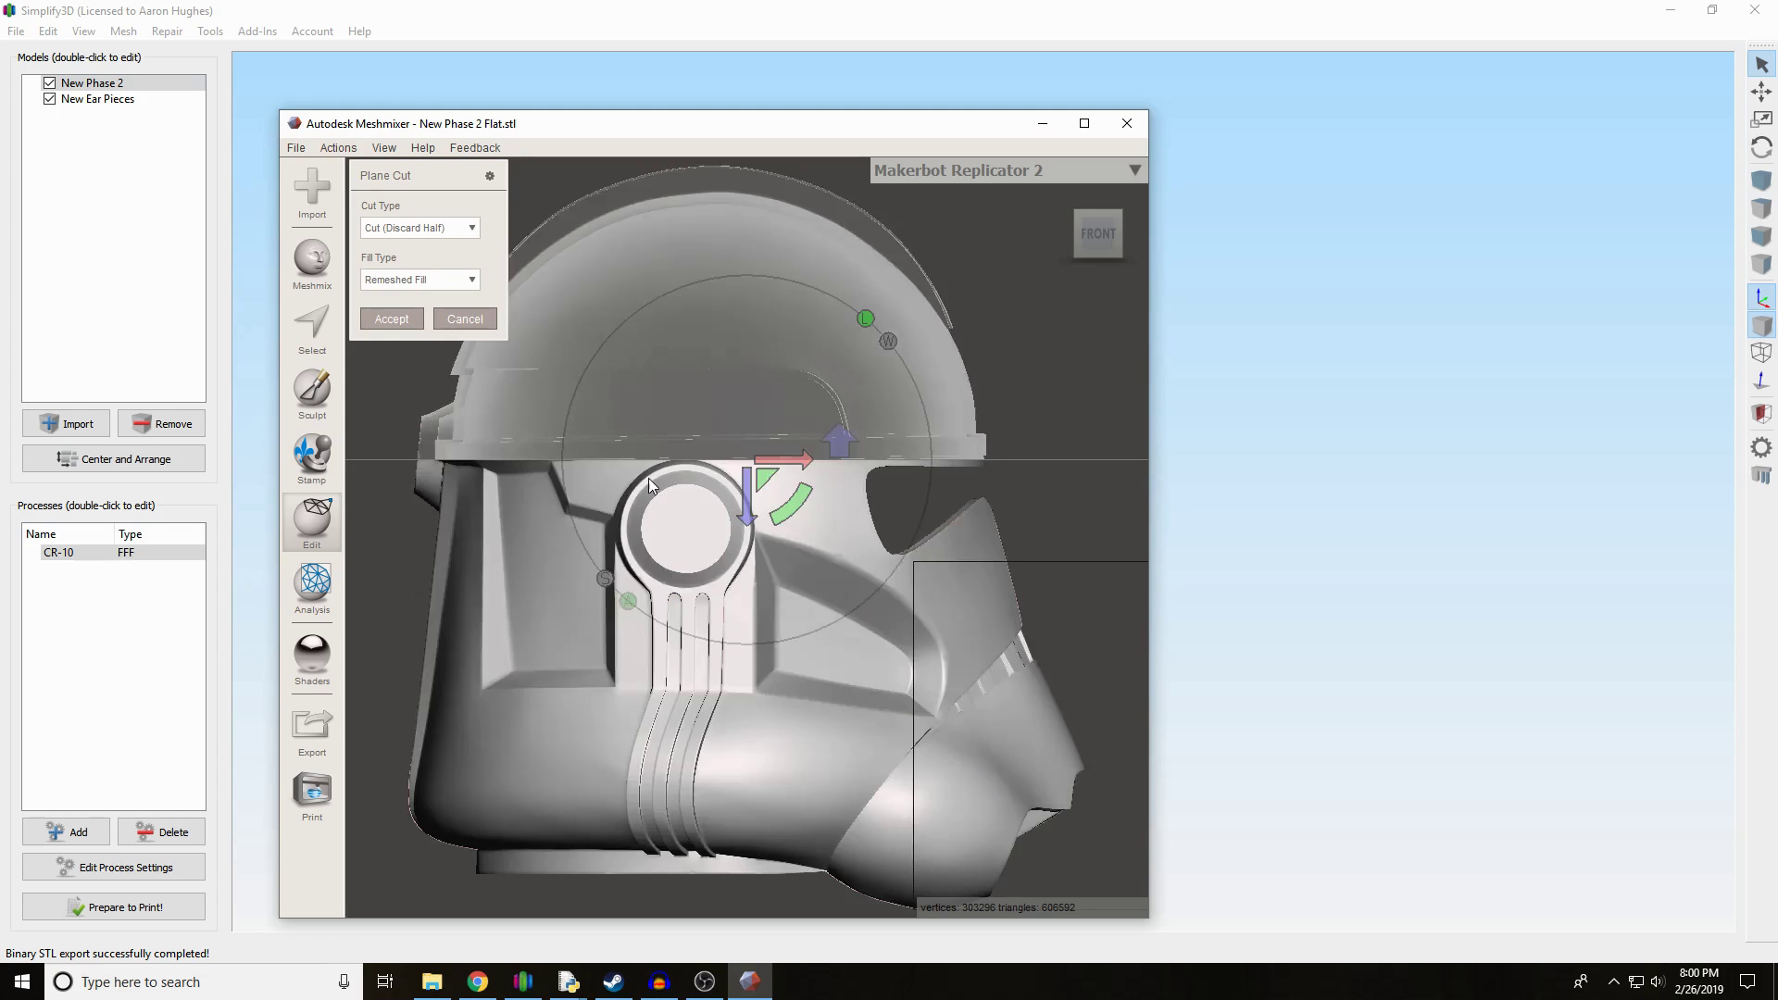
pyautogui.click(391, 319)
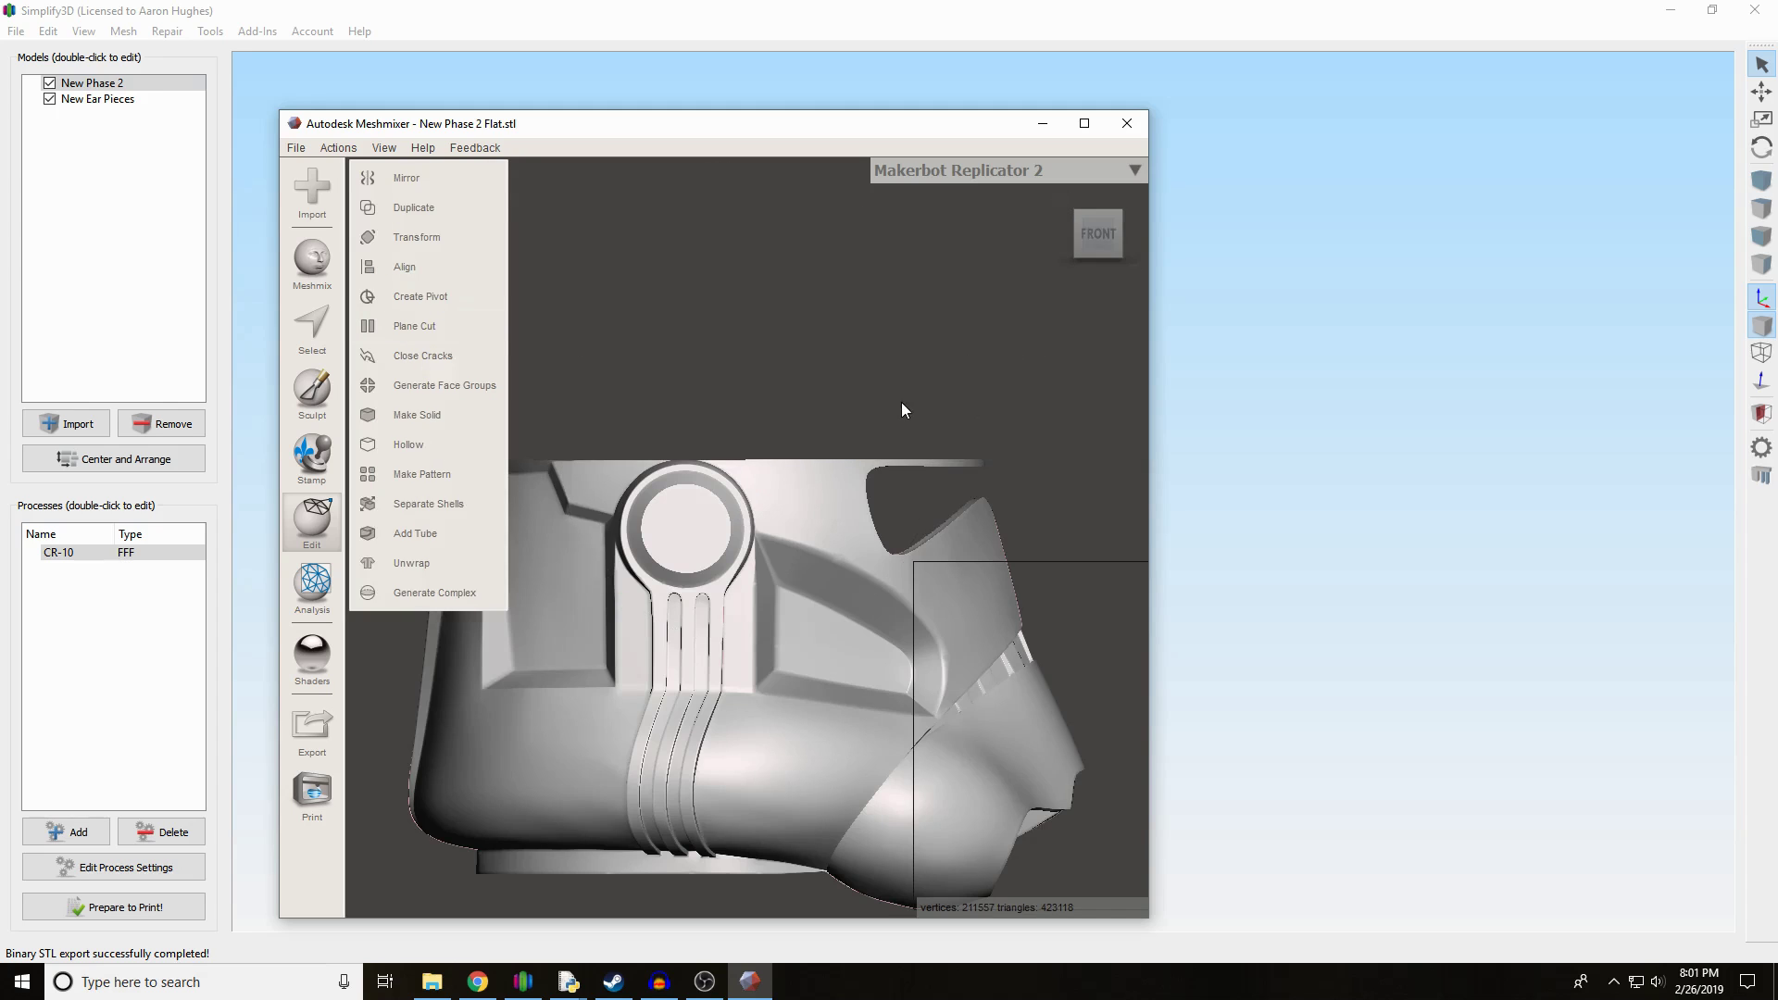
pyautogui.moveTo(1100, 239)
pyautogui.moveTo(1100, 239); pyautogui.dragTo(1020, 252)
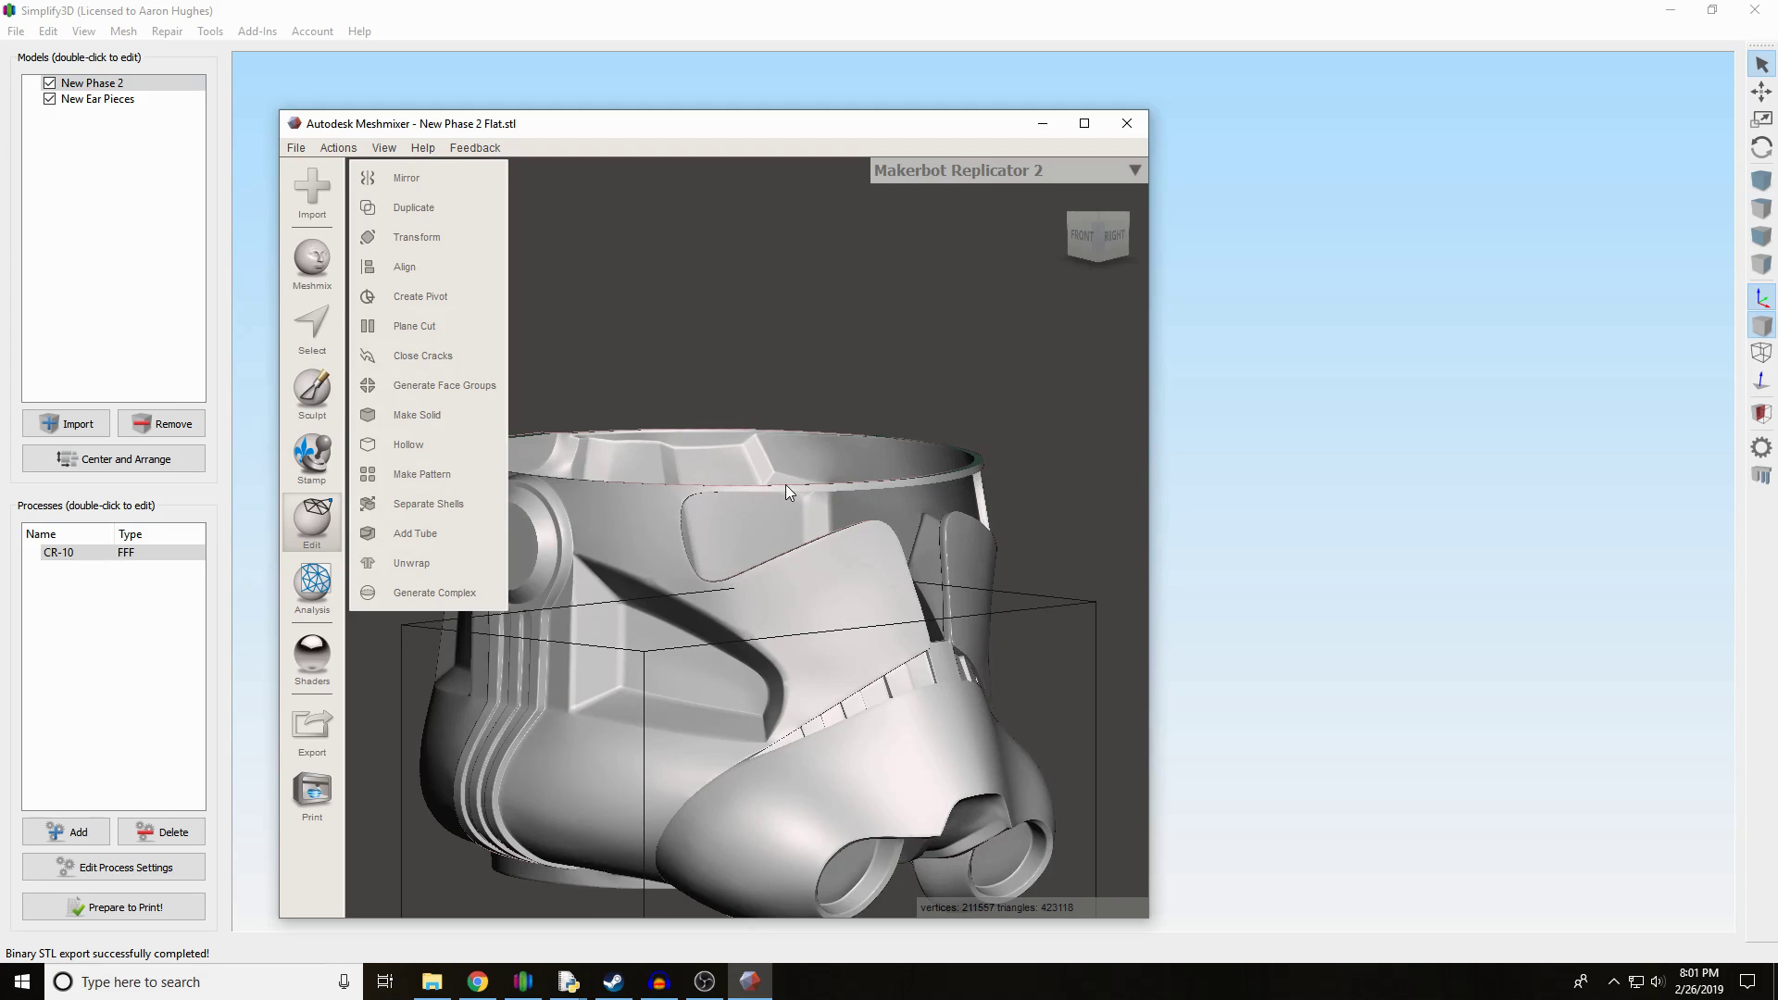
pyautogui.click(1097, 239)
pyautogui.moveTo(997, 243); pyautogui.dragTo(1069, 252, button='right')
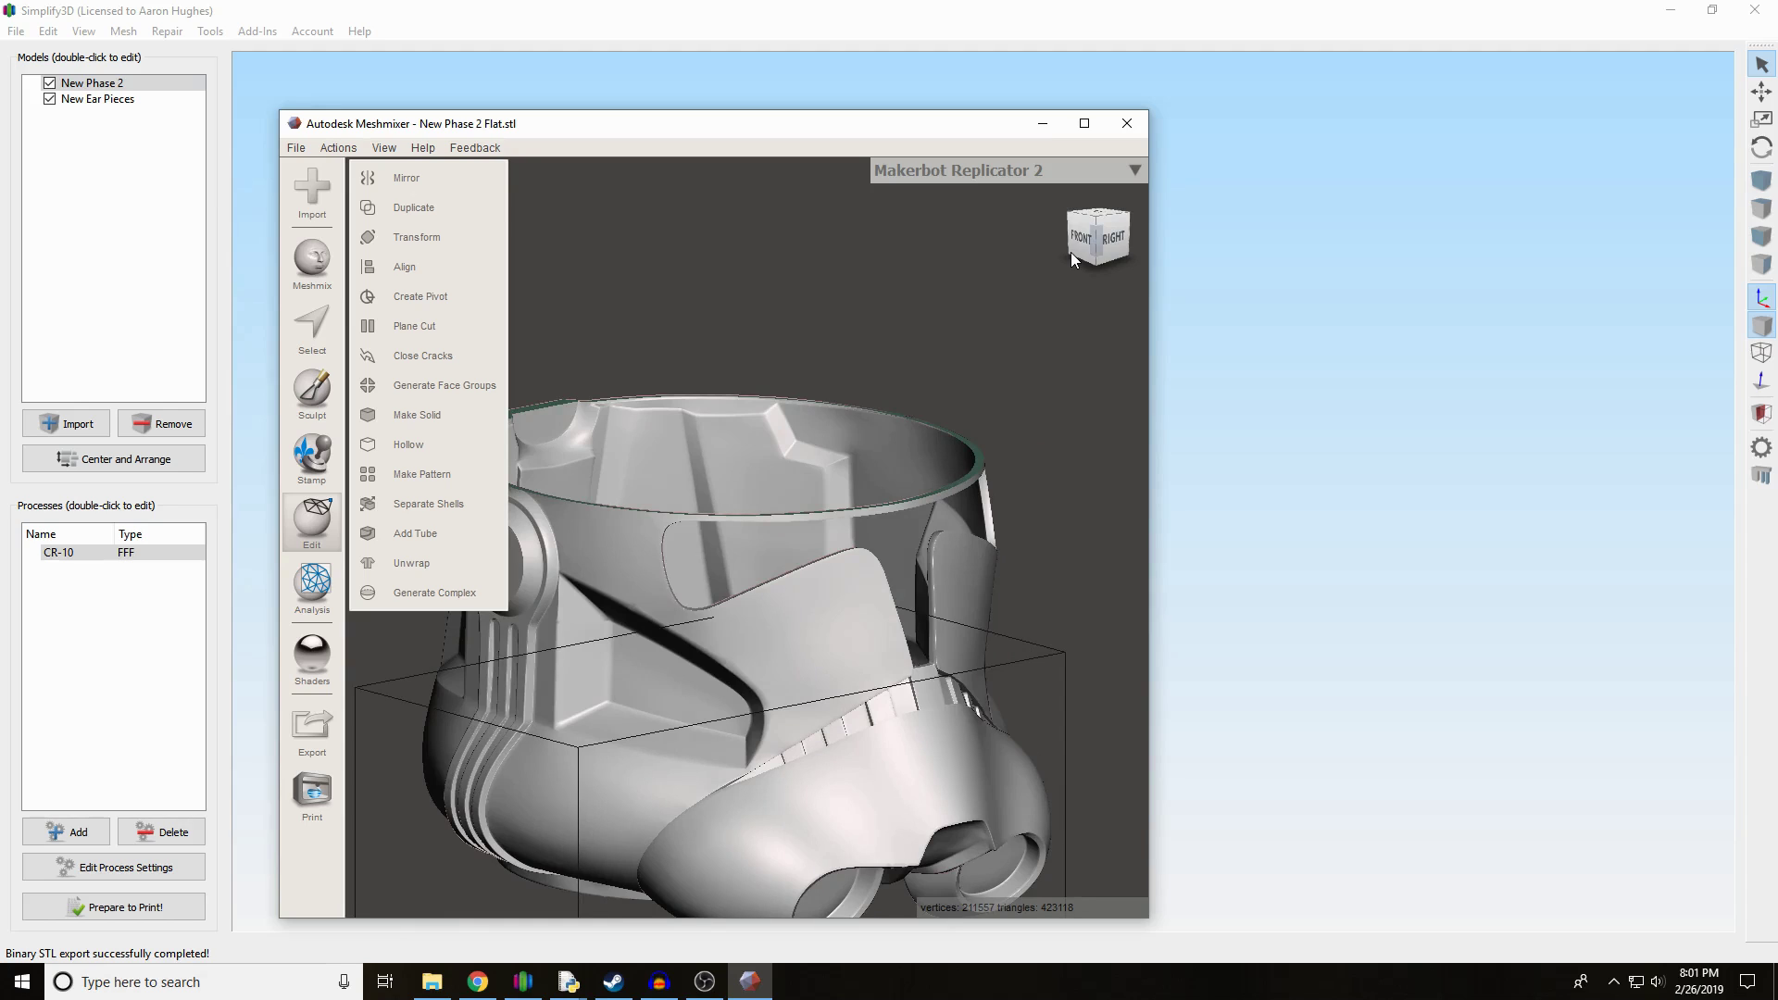
pyautogui.moveTo(1071, 252); pyautogui.dragTo(1126, 235, button='right')
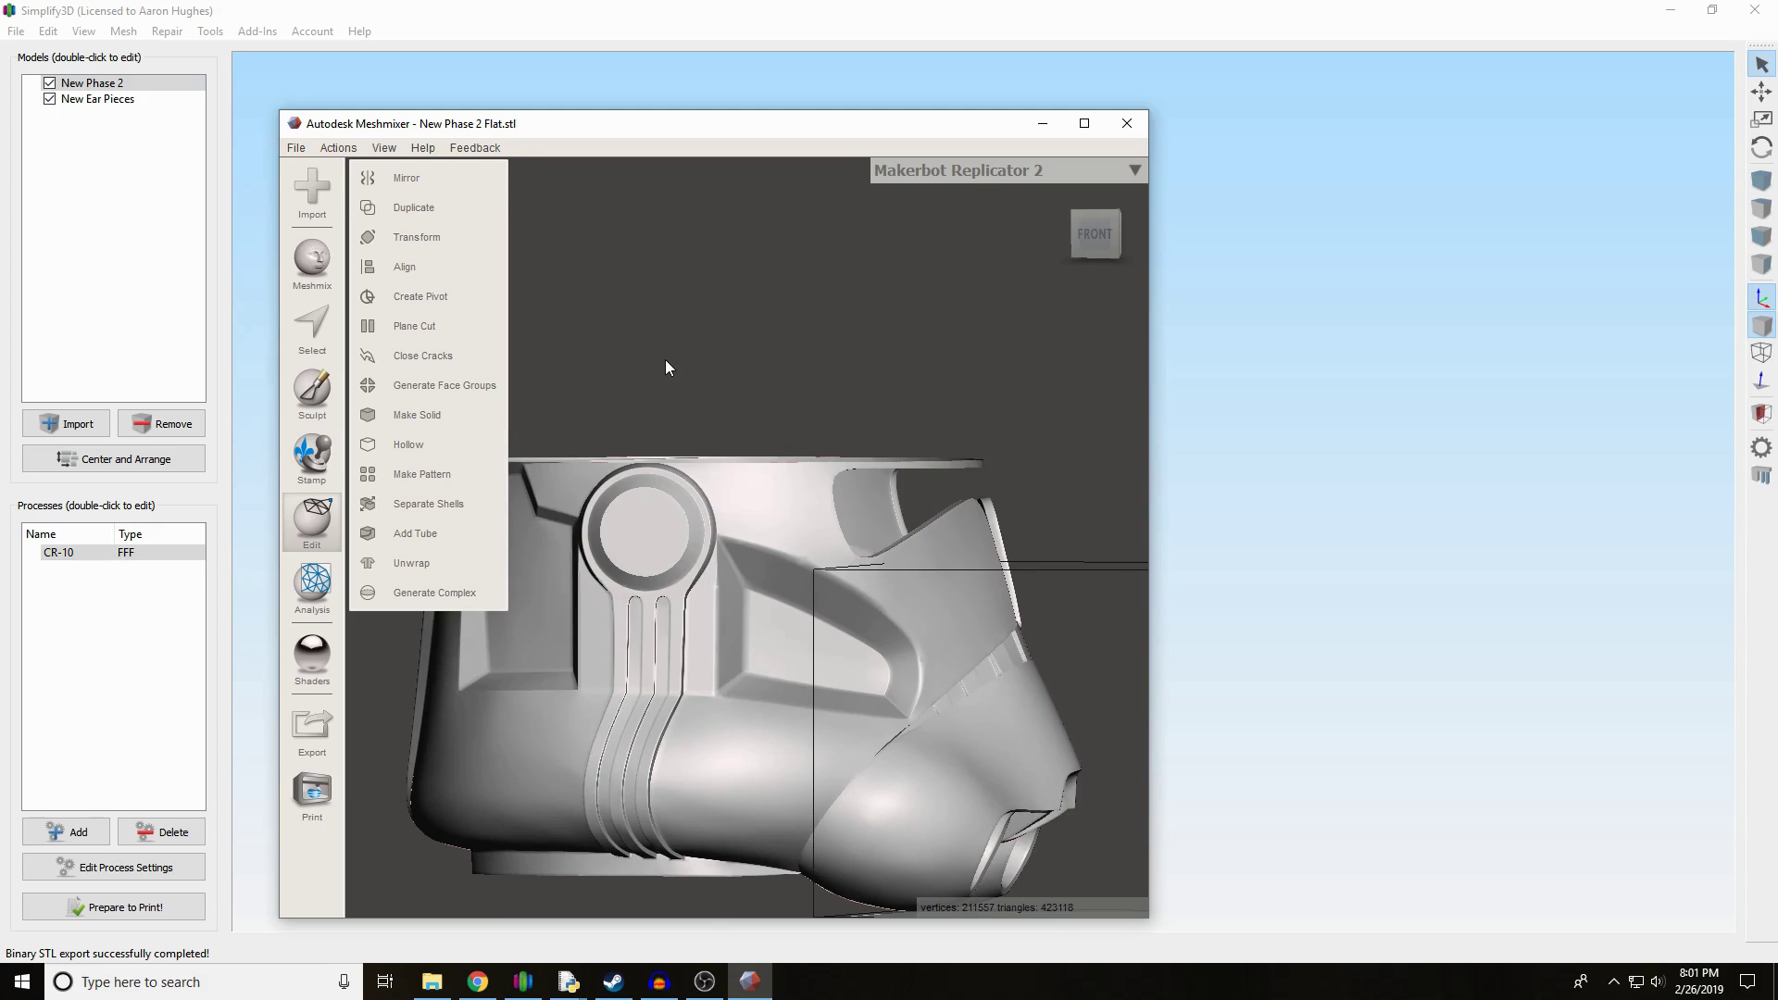
# - Undo the cut to restore the whole helmet and position a new cut plane on the brim line
pyautogui.press('c')
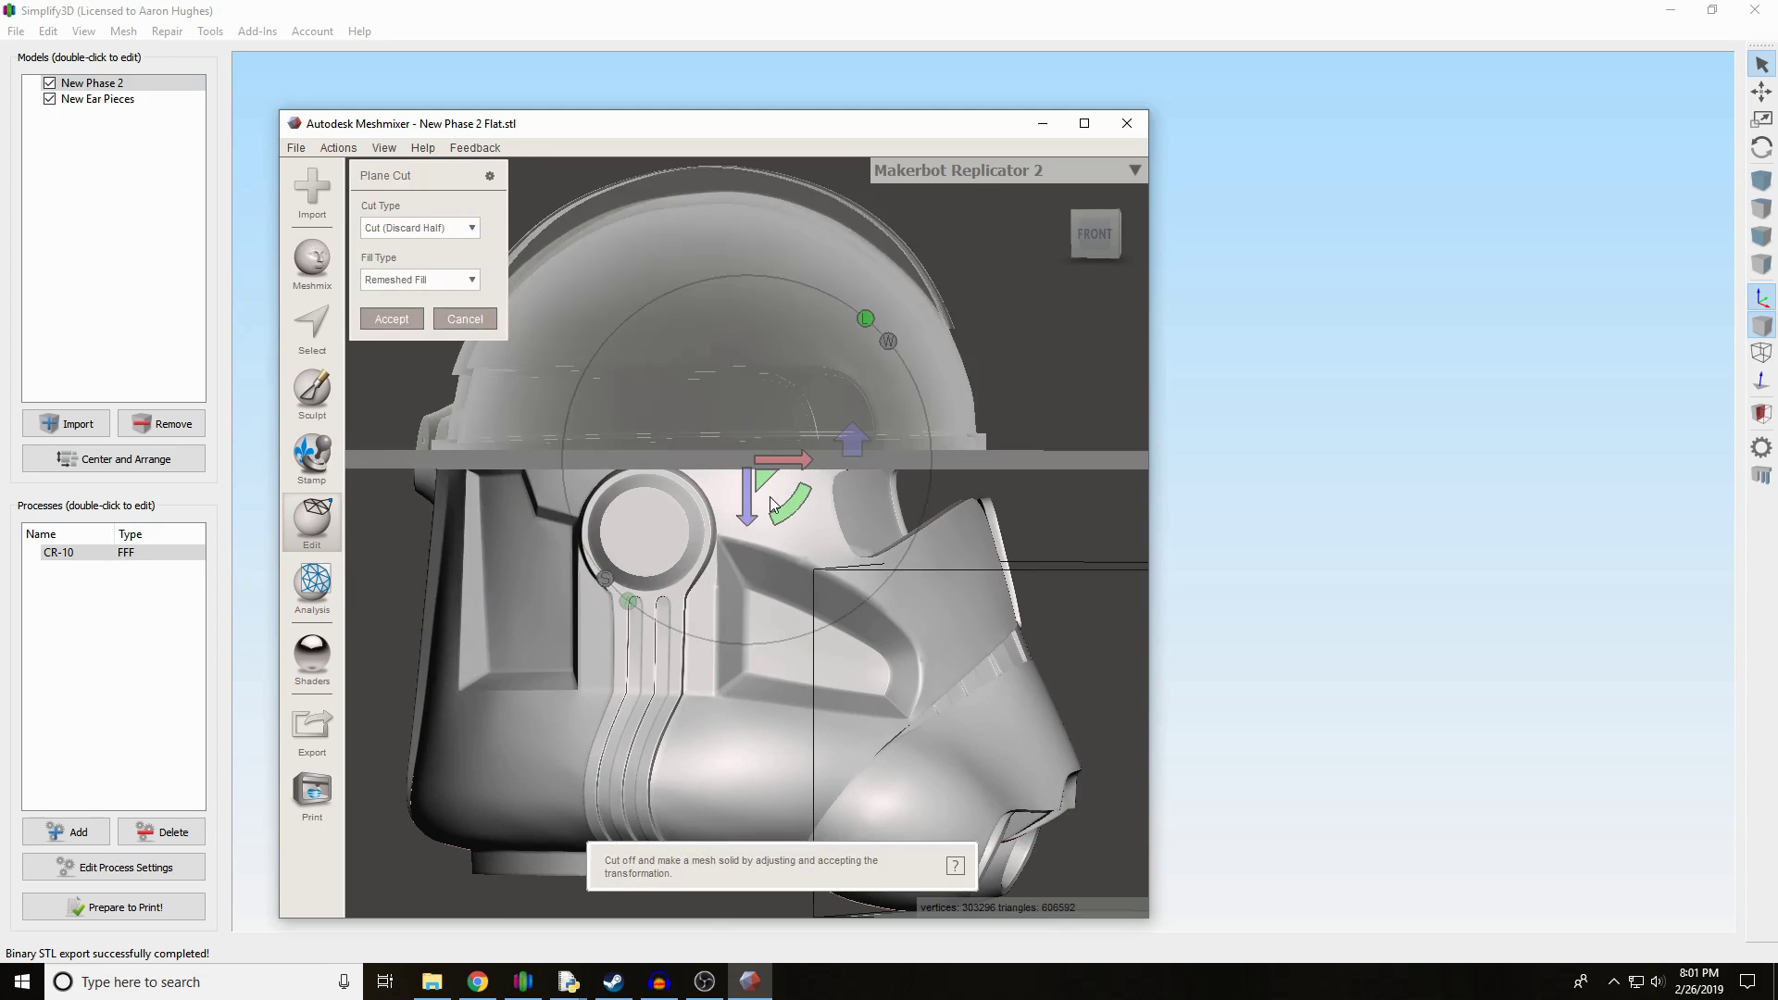
pyautogui.moveTo(771, 505); pyautogui.dragTo(922, 348)
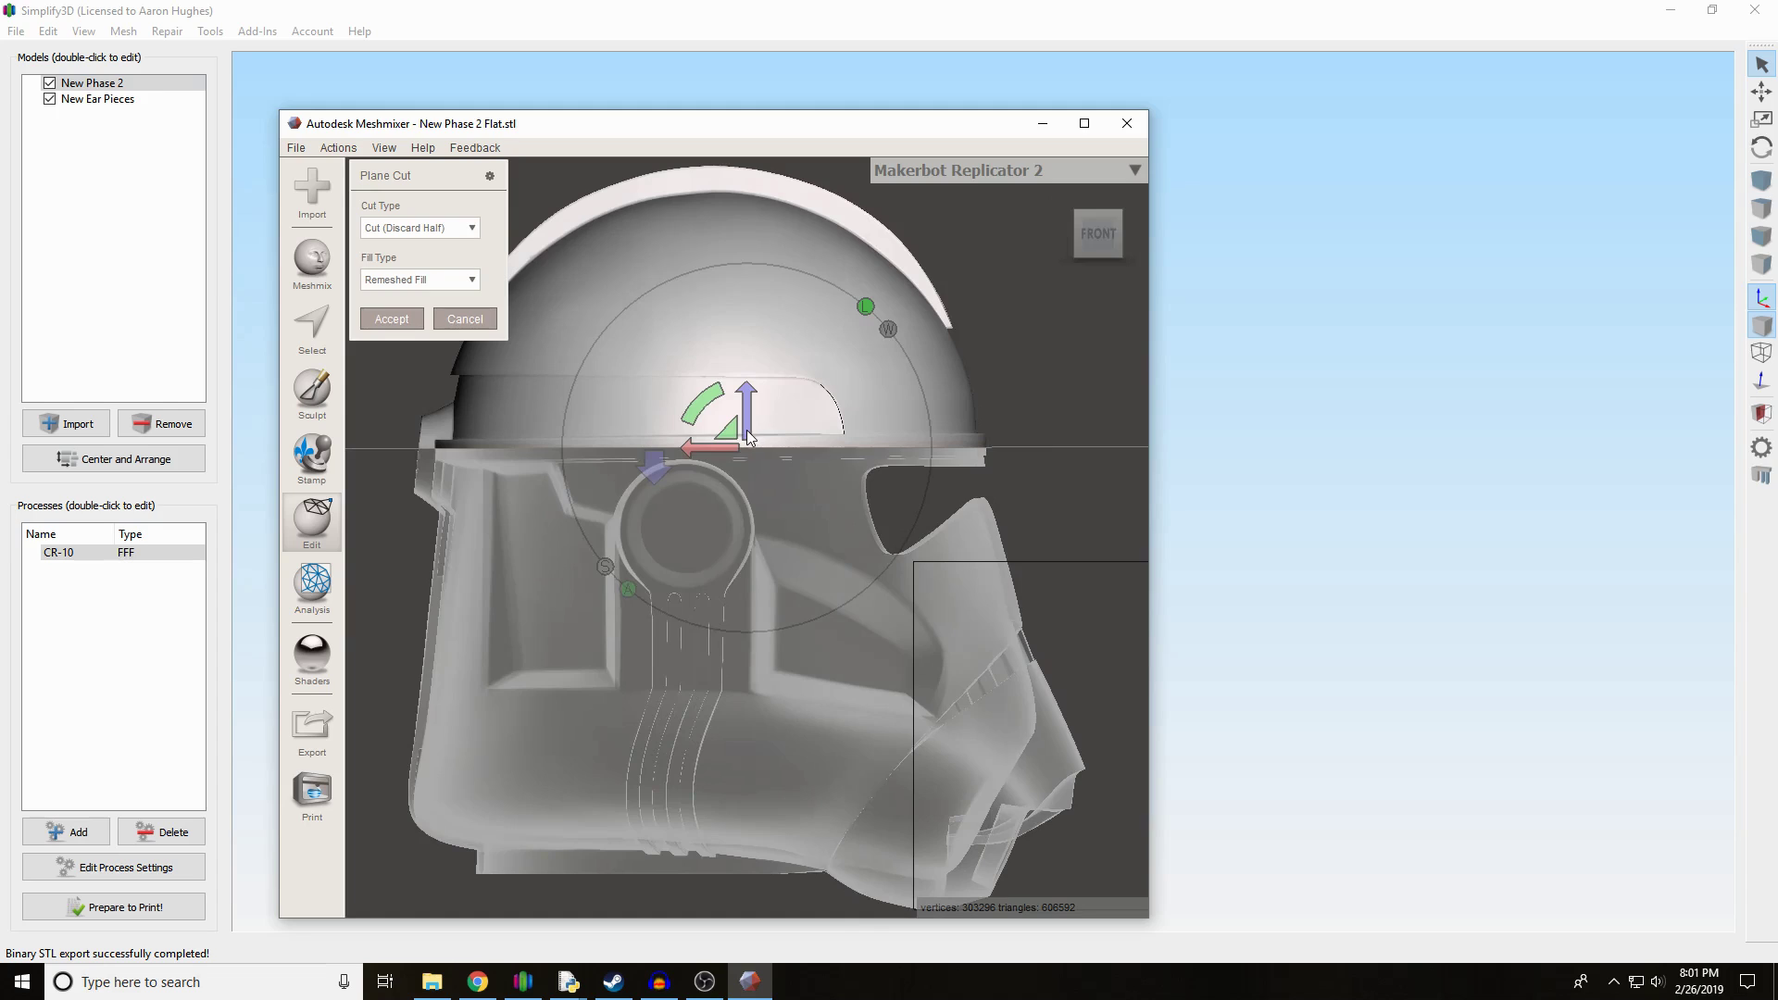
pyautogui.moveTo(748, 435); pyautogui.dragTo(776, 415)
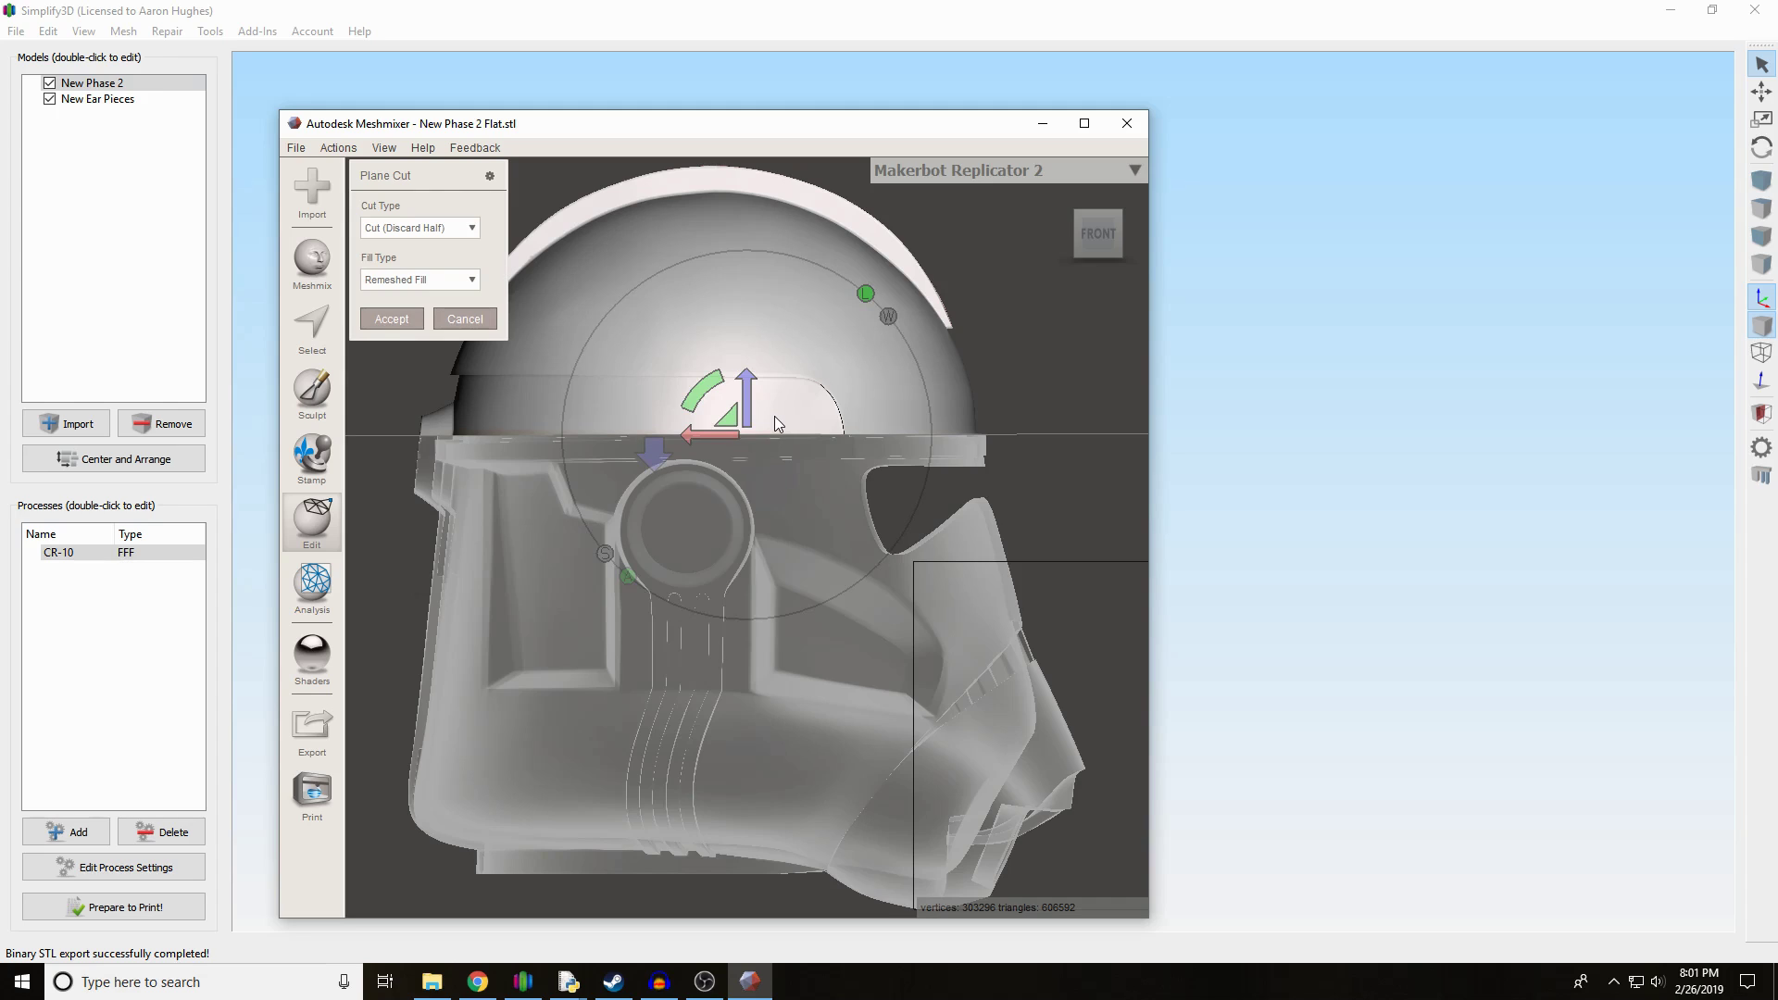
pyautogui.moveTo(1102, 242)
pyautogui.mouseDown()
pyautogui.moveTo(1132, 268)
pyautogui.moveTo(997, 275)
pyautogui.moveTo(1093, 250)
pyautogui.mouseUp()
pyautogui.click(1093, 246)
pyautogui.moveTo(747, 398); pyautogui.dragTo(748, 407)
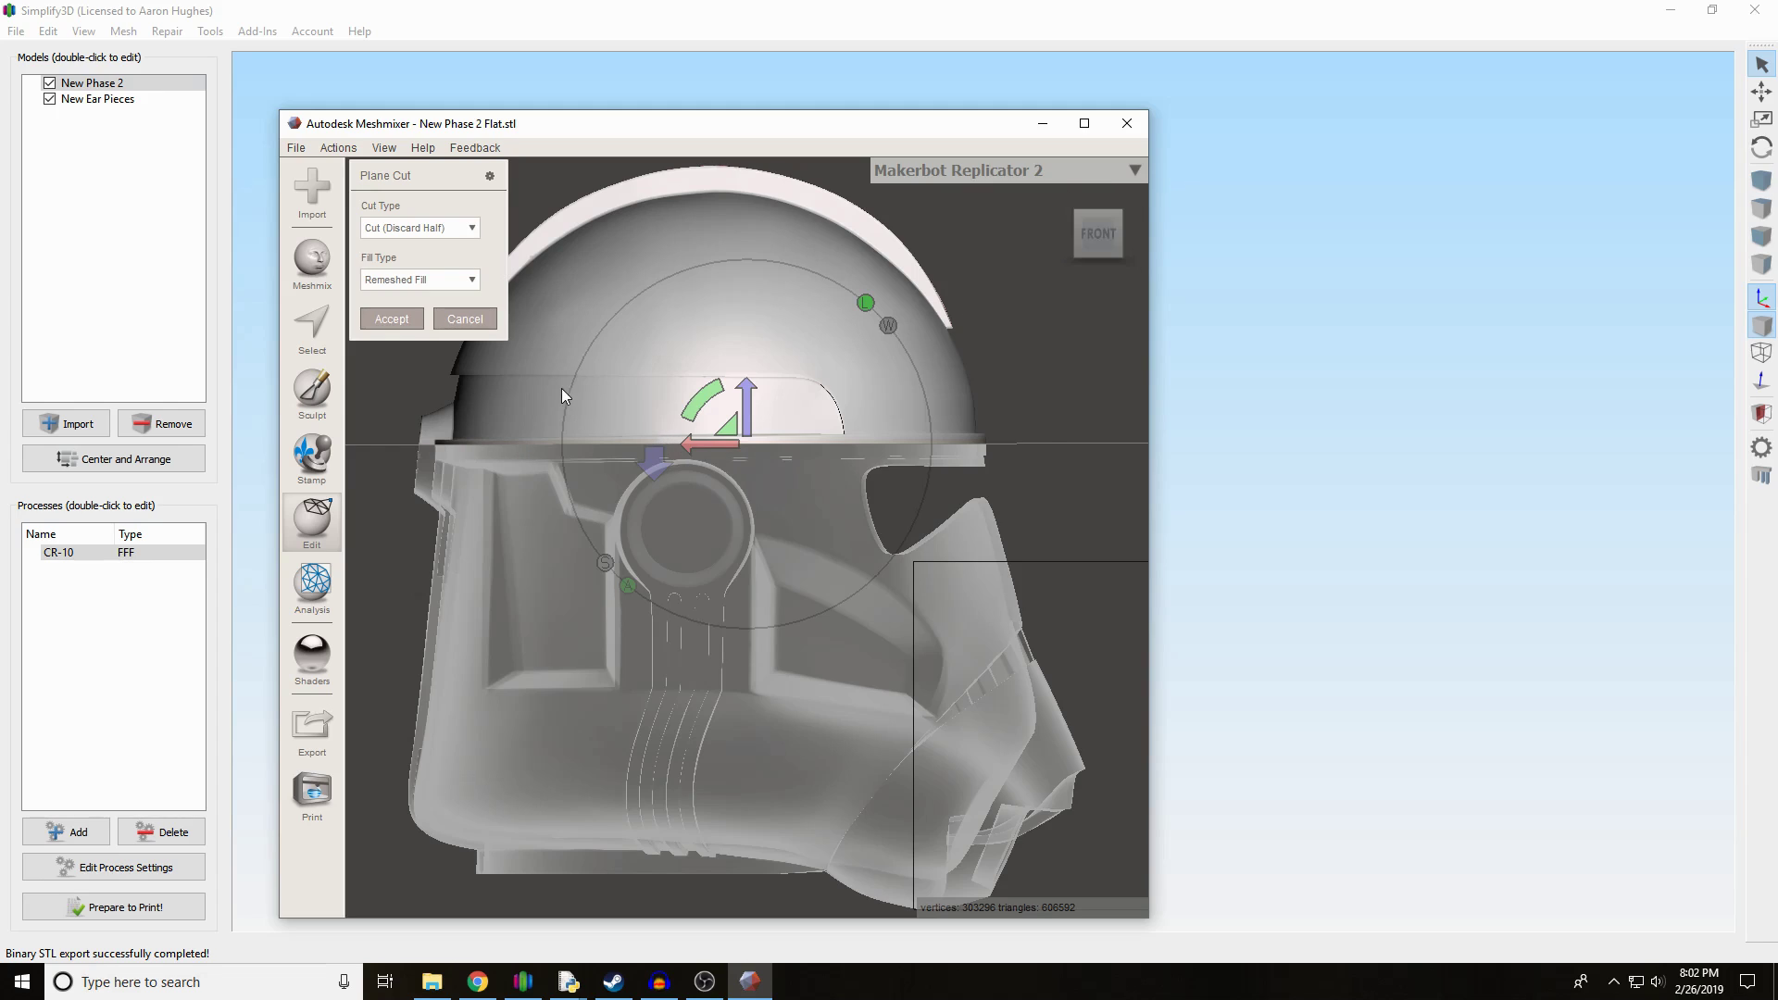
# - Set Cut Type to Slice (Keep Both) and apply the brim slice
pyautogui.click(456, 229)
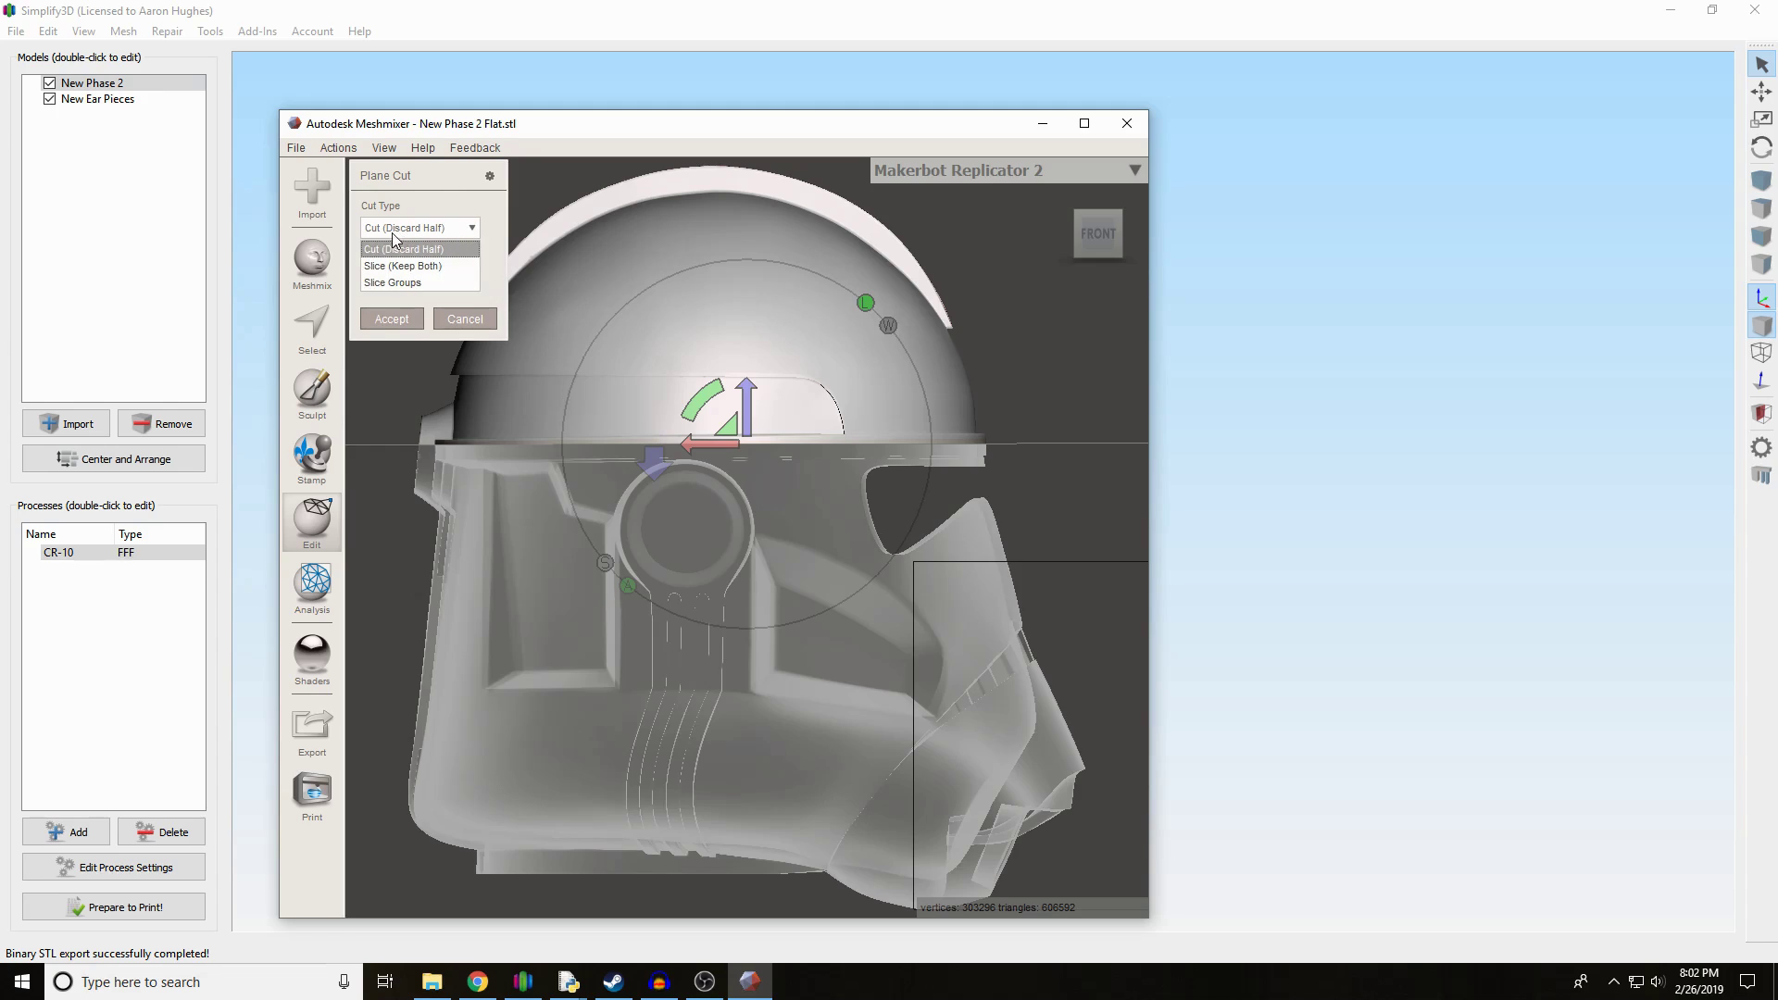
pyautogui.click(401, 267)
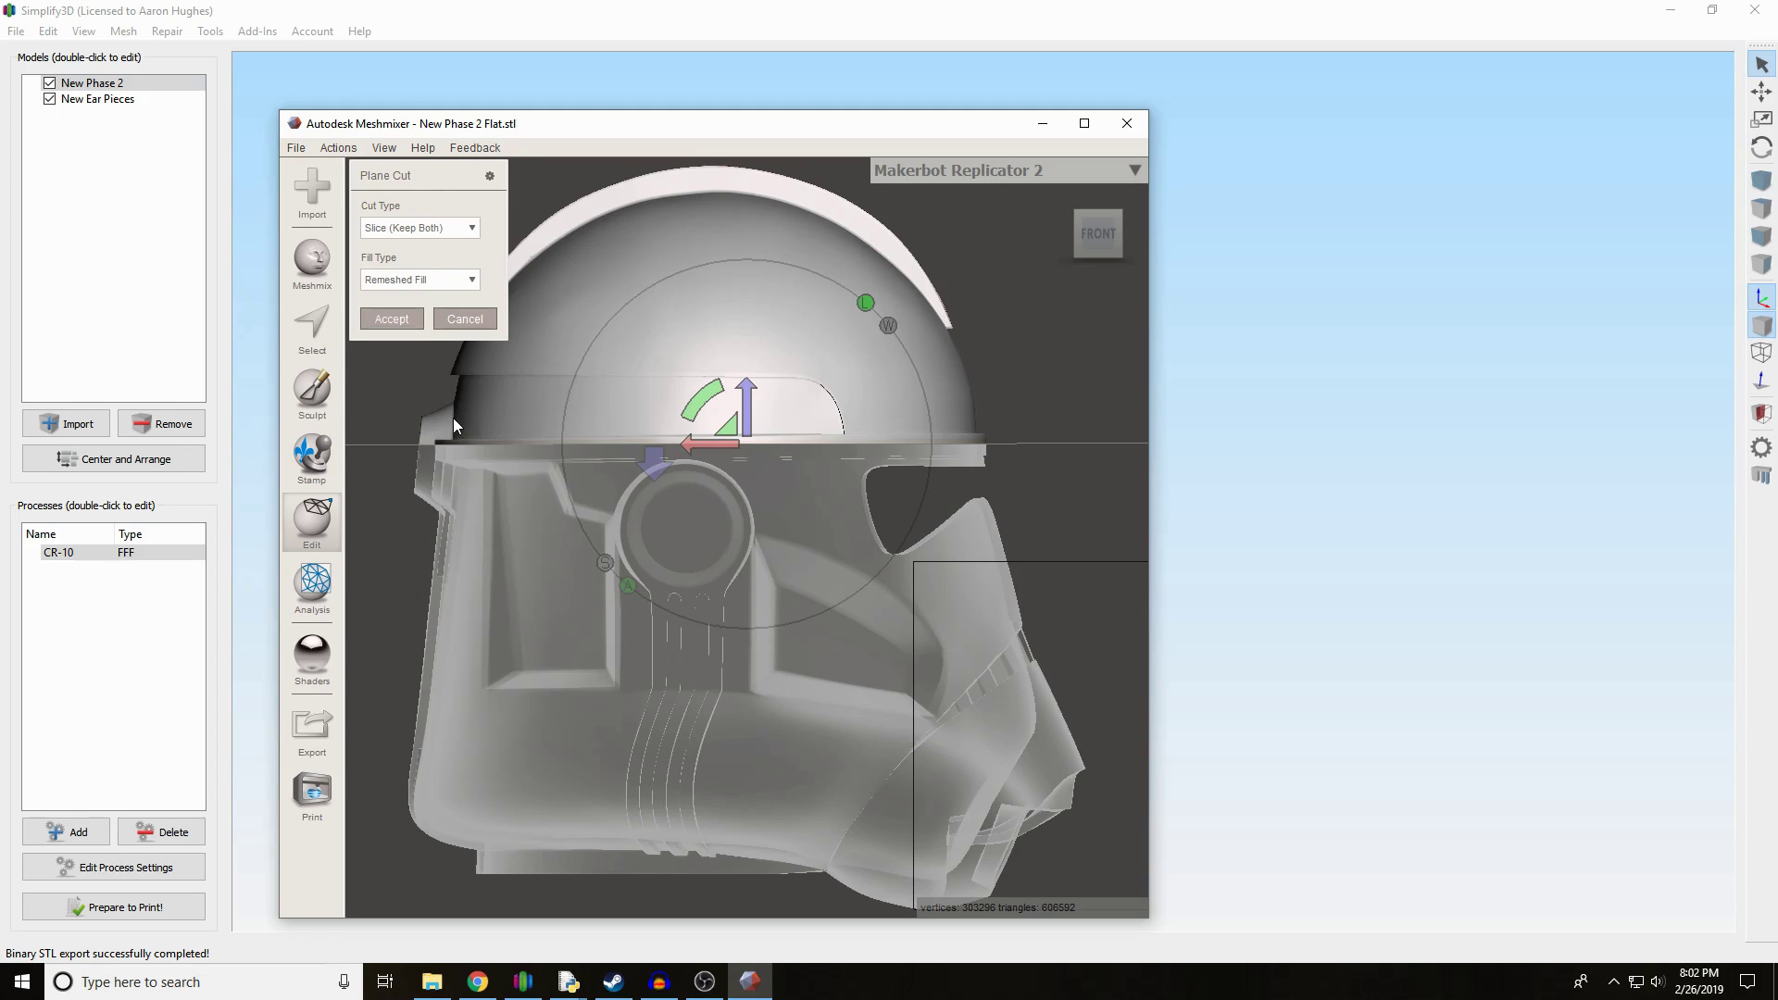
pyautogui.click(414, 323)
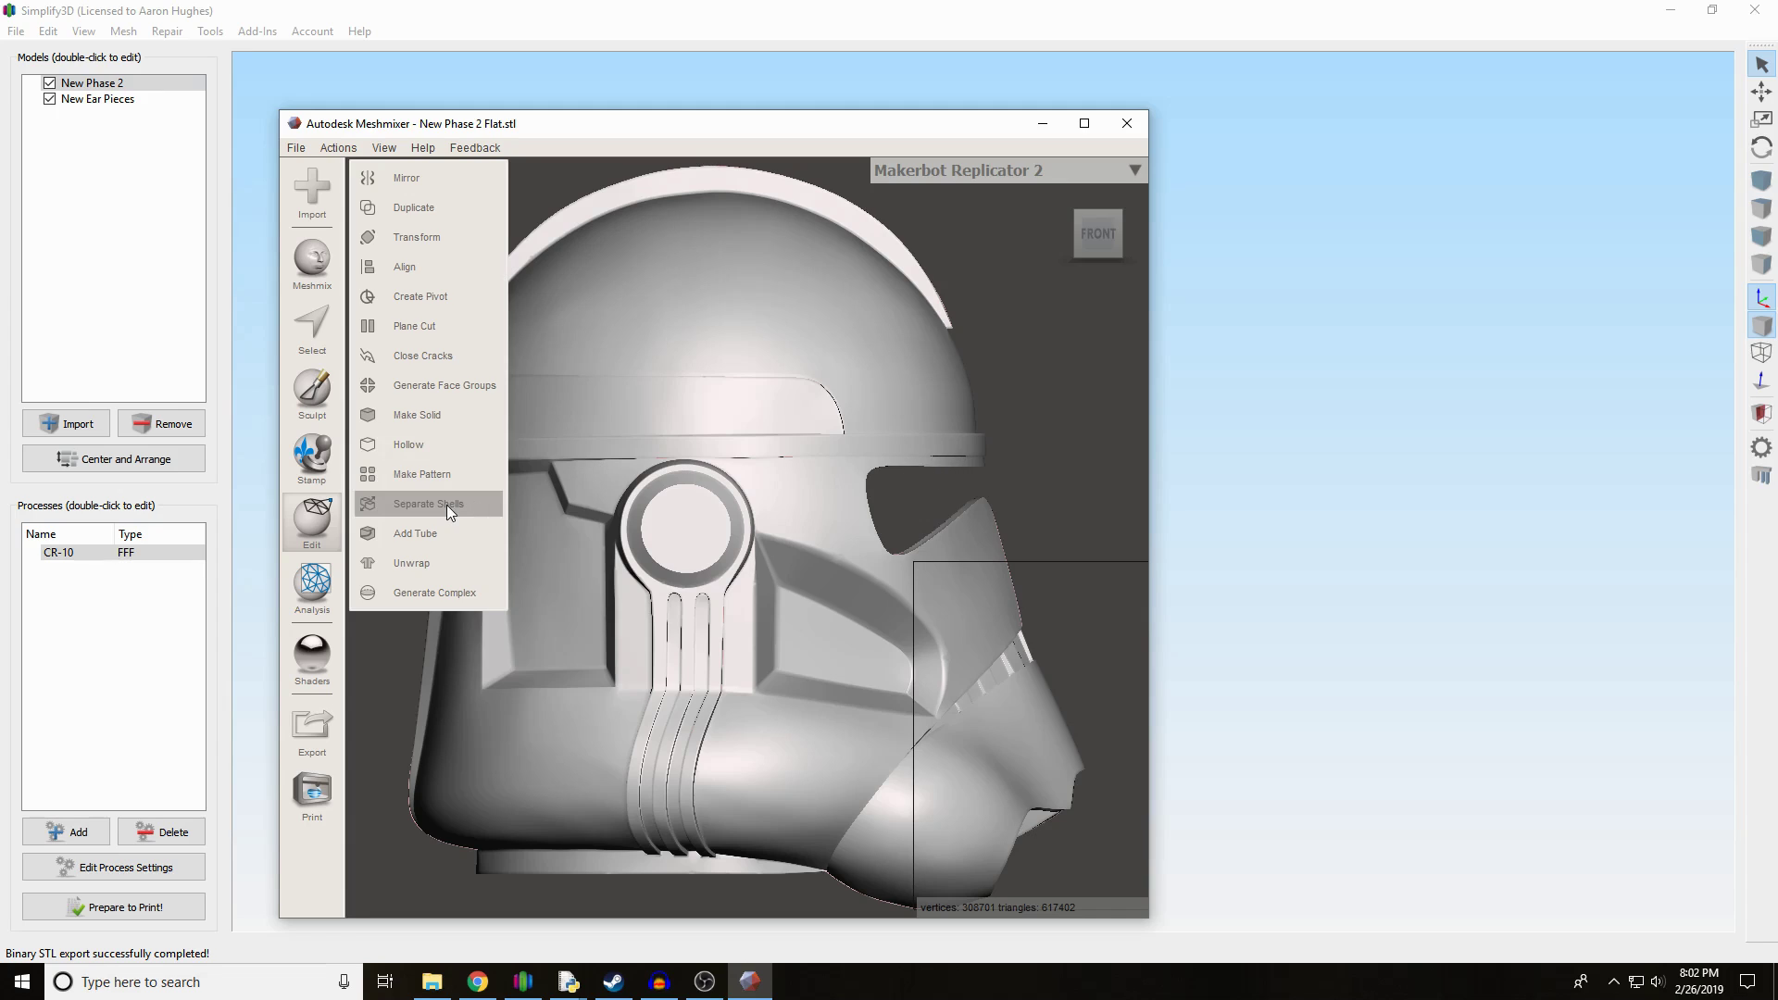
# - Run Separate Shells, check the dome and lower-section objects, and leave the lower section selected
pyautogui.click(400, 504)
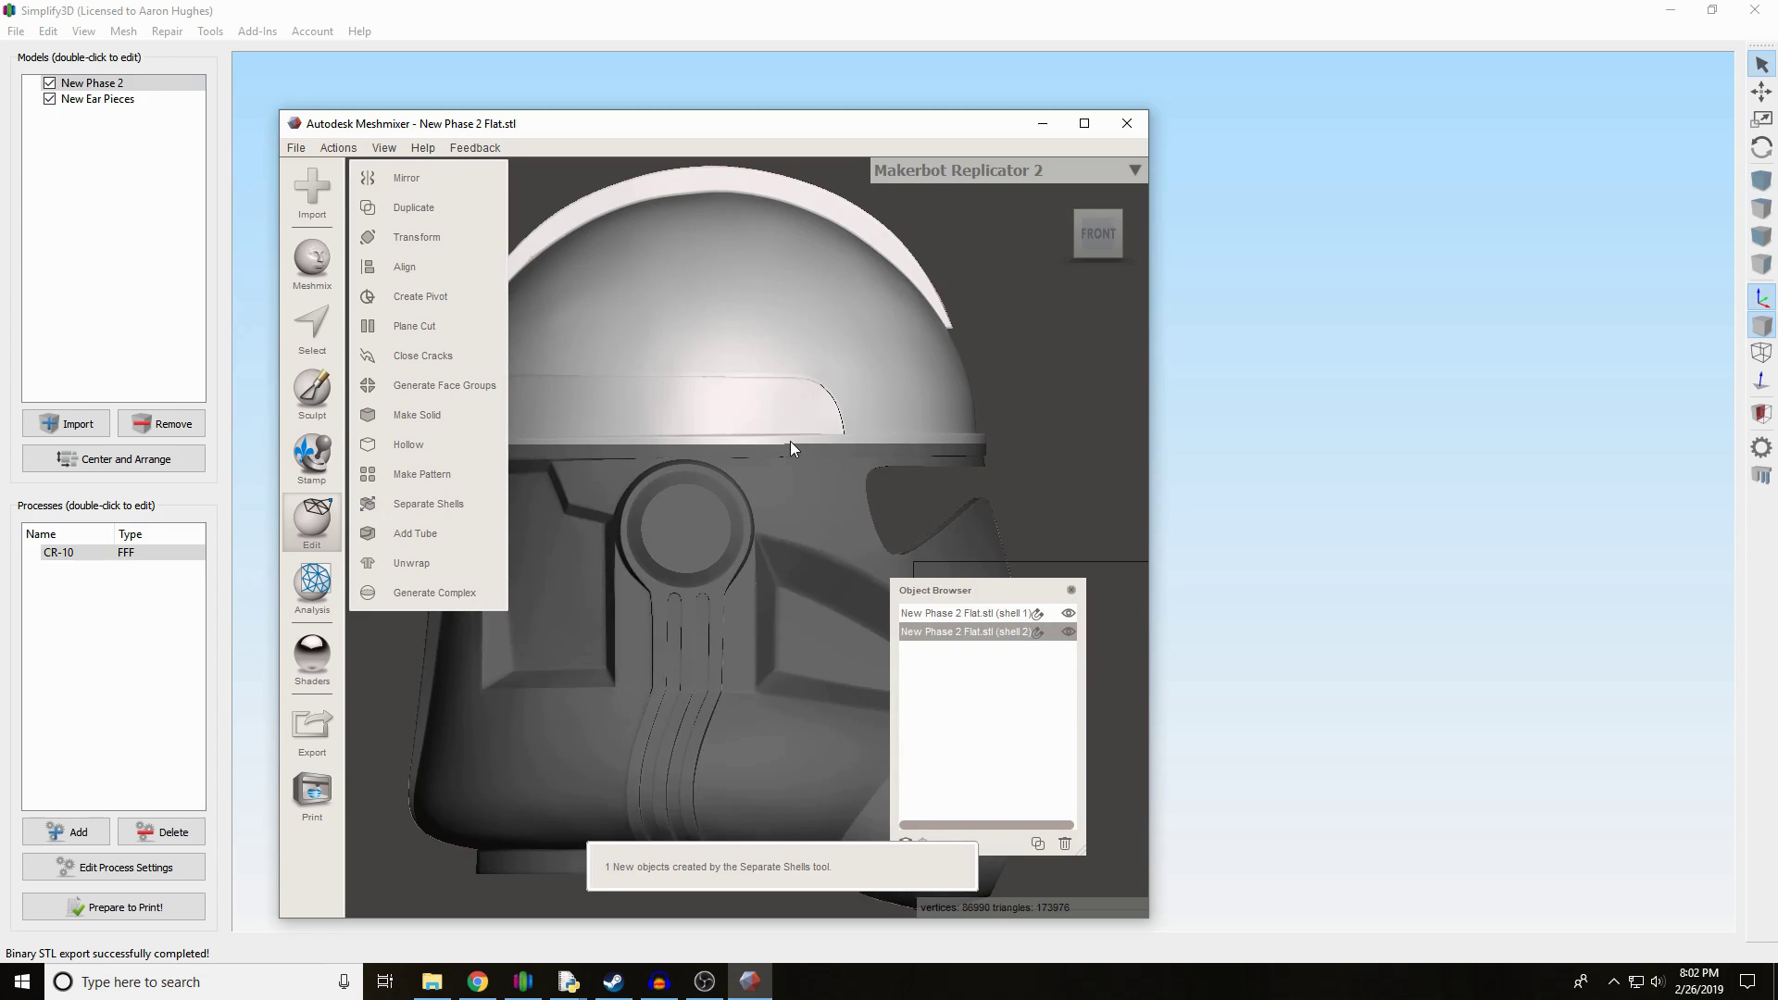
pyautogui.click(784, 530)
pyautogui.click(795, 415)
pyautogui.click(790, 531)
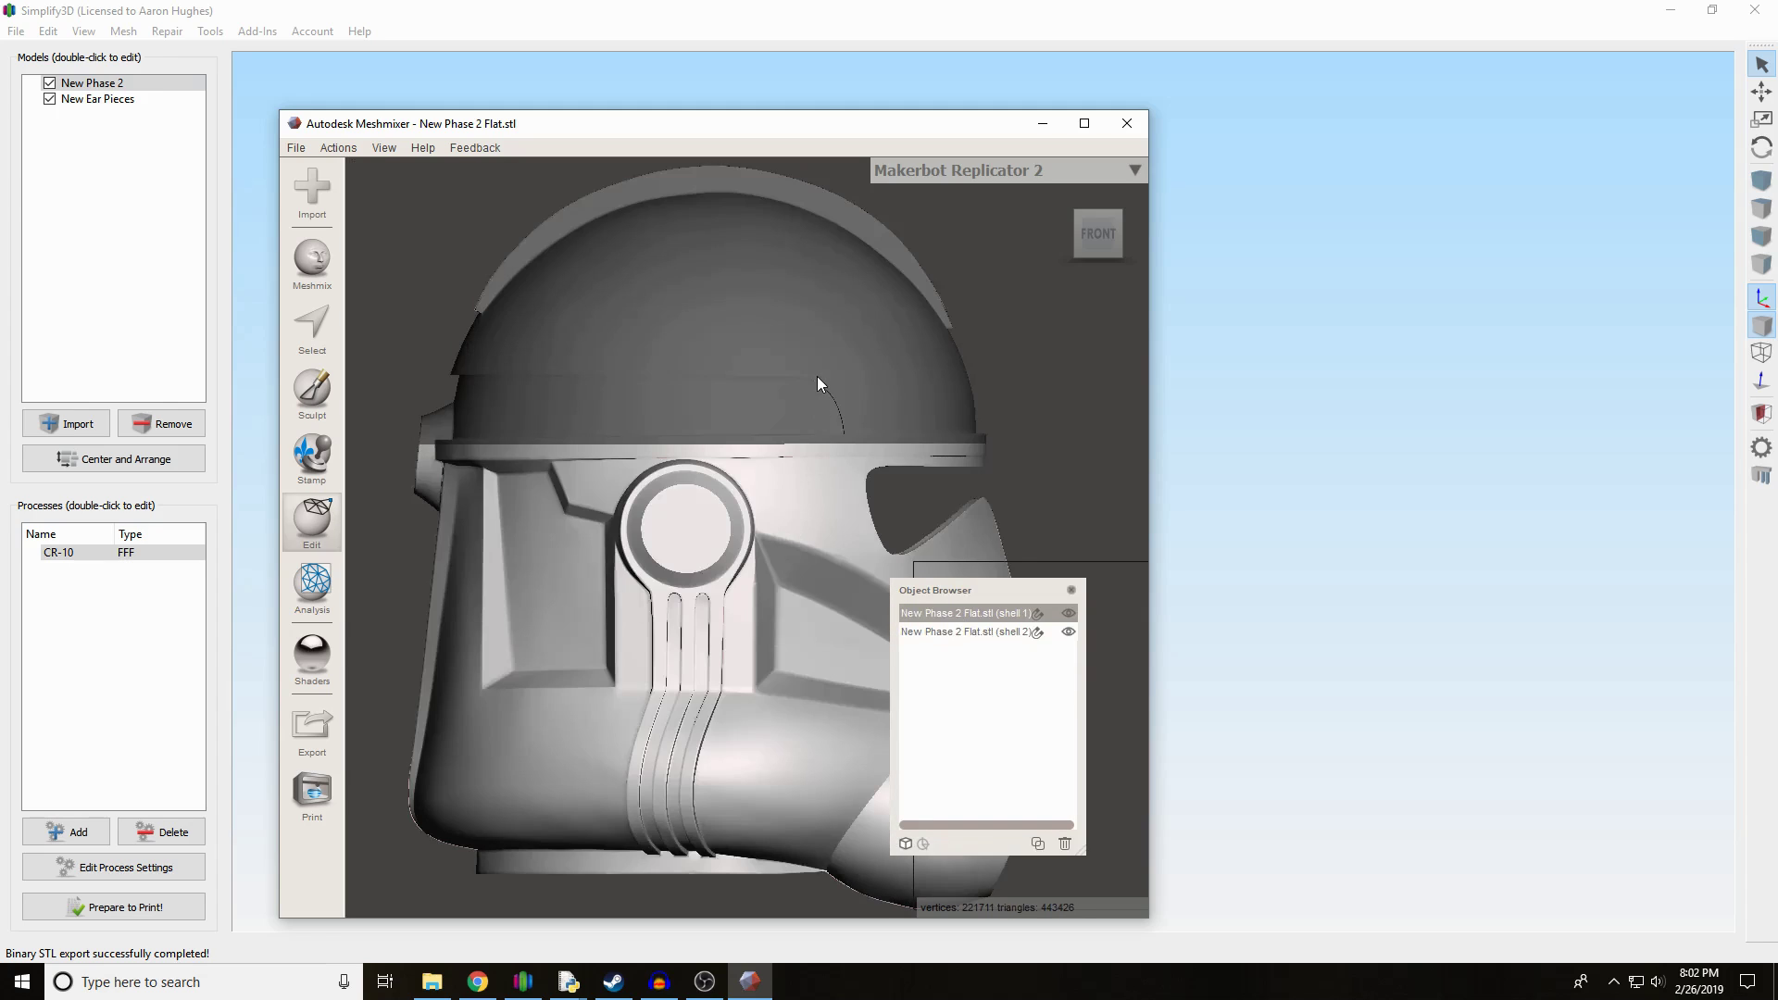
pyautogui.click(817, 379)
pyautogui.click(832, 543)
pyautogui.click(834, 431)
pyautogui.click(831, 493)
pyautogui.click(867, 349)
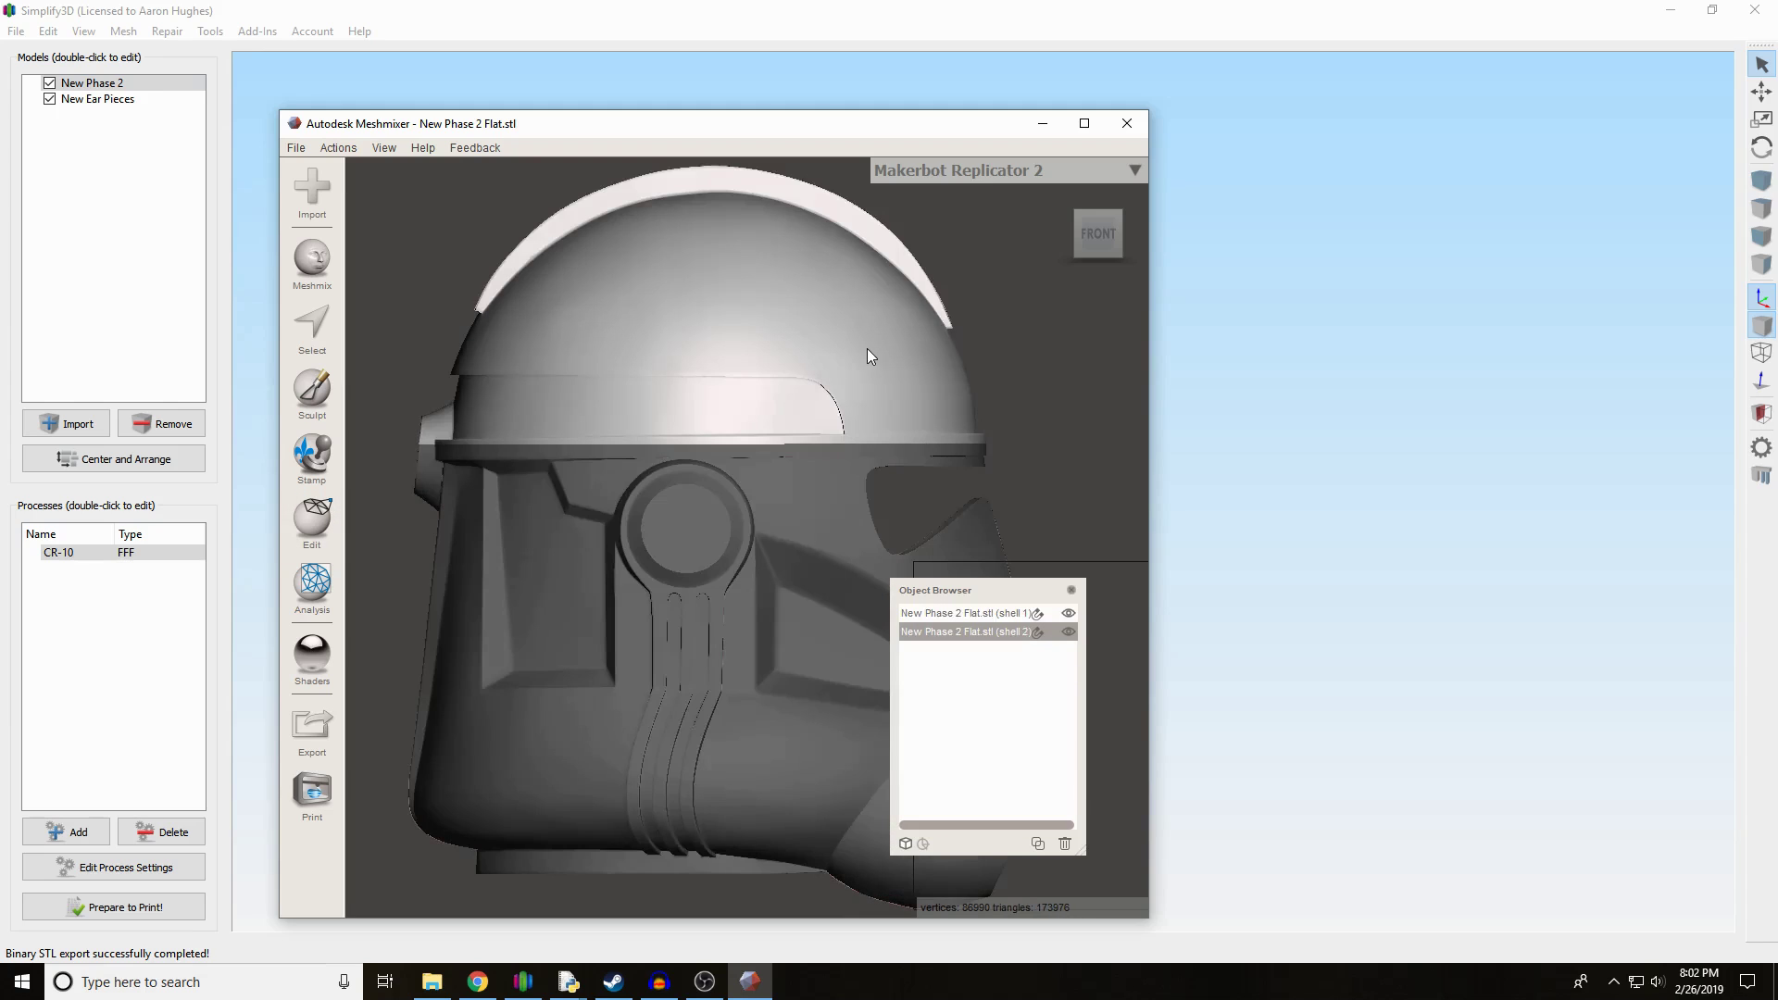
pyautogui.click(839, 588)
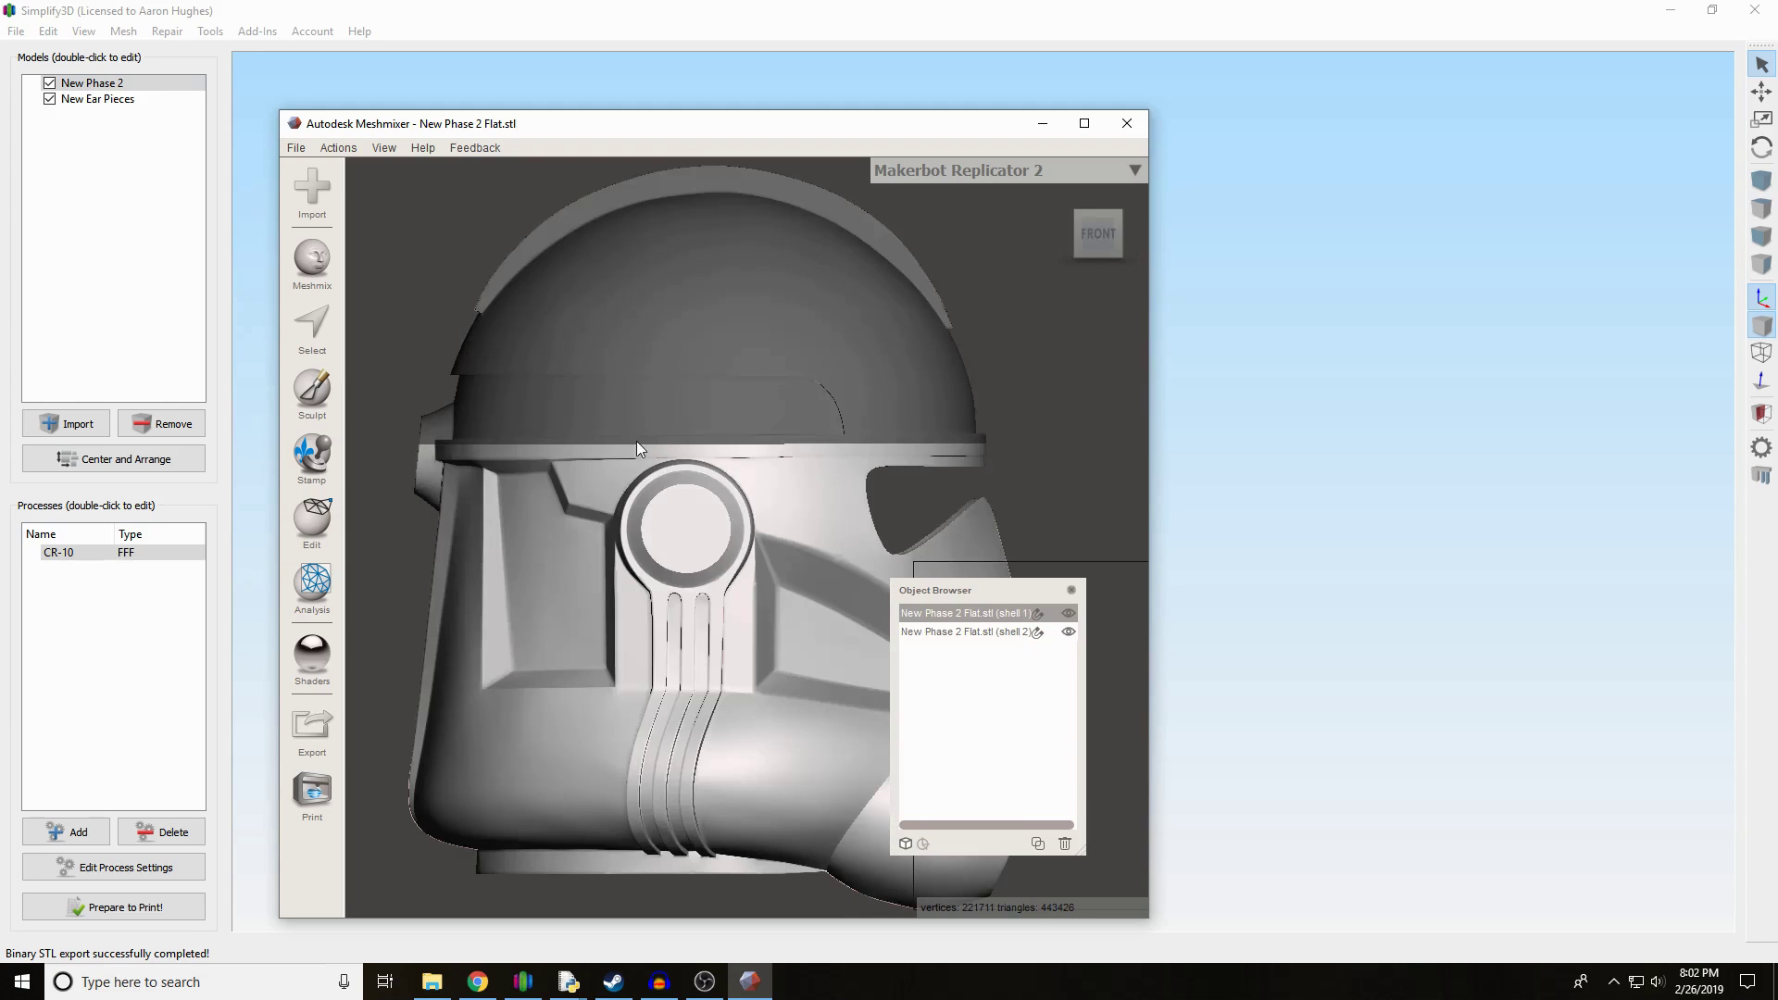
pyautogui.click(312, 521)
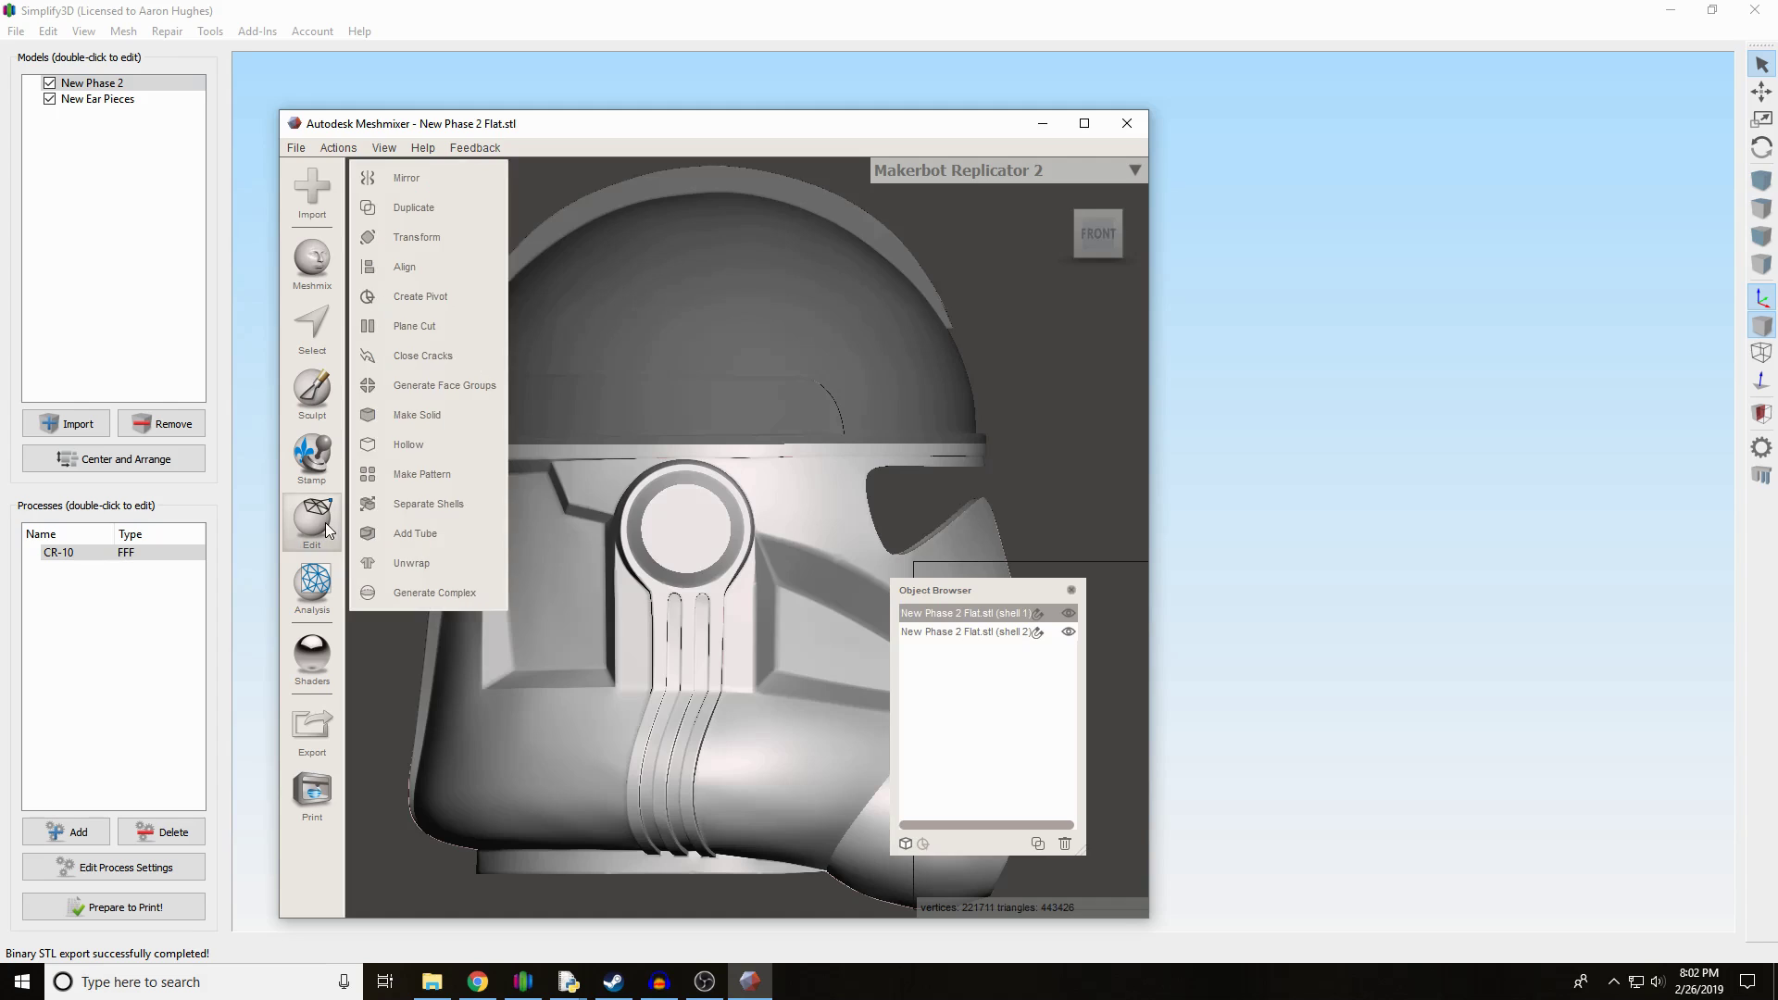
# - Set up a vertical plane cut through the lower section beside the ear disc, undoing the last plane move
pyautogui.click(424, 327)
pyautogui.moveTo(1109, 236)
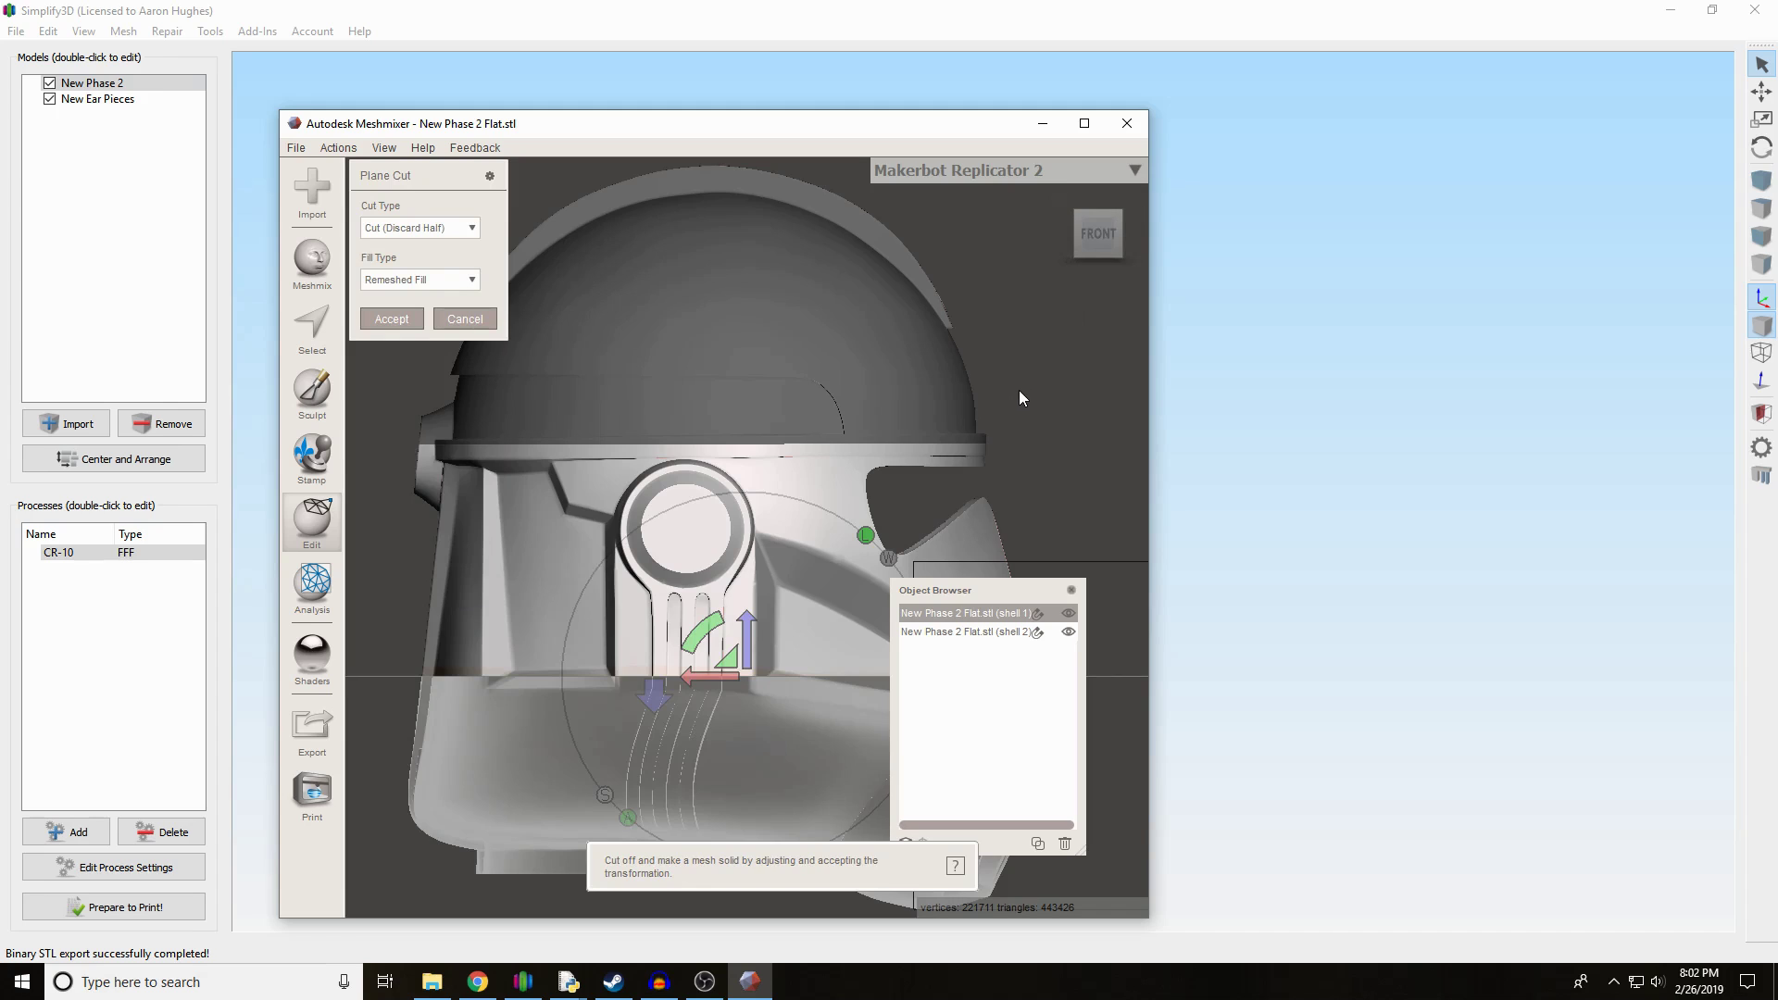
pyautogui.moveTo(1018, 391); pyautogui.dragTo(987, 330, button='middle')
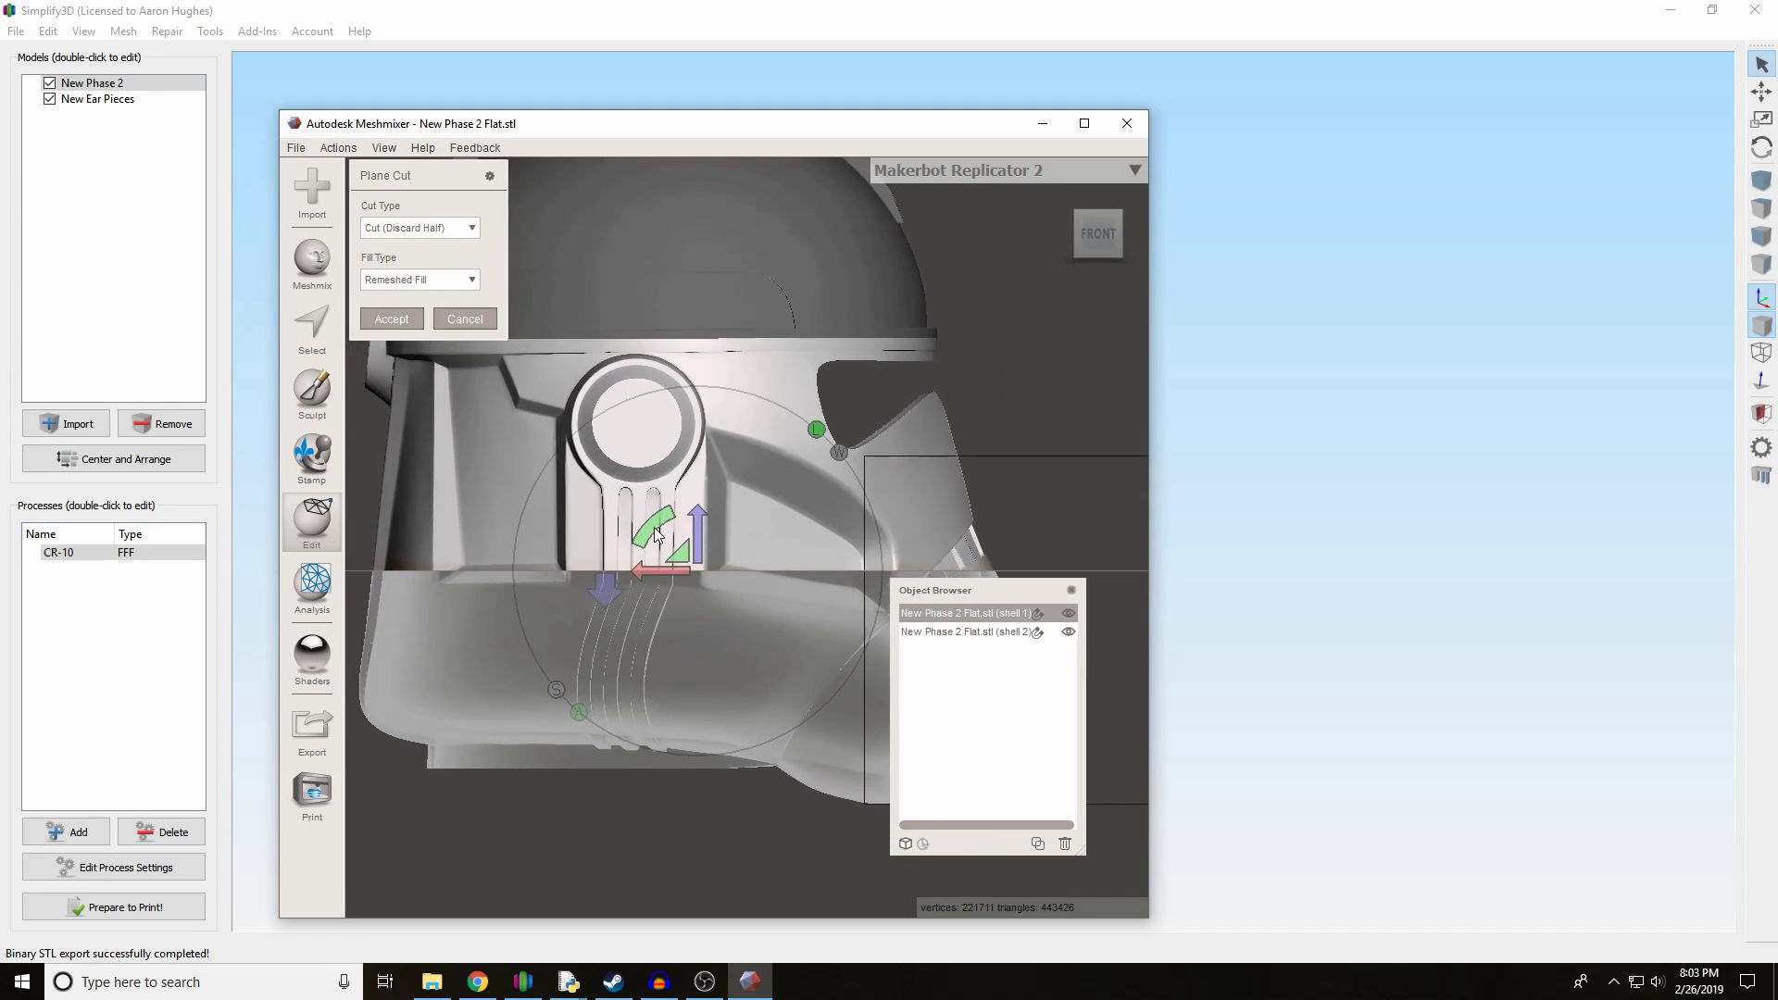
pyautogui.moveTo(654, 530); pyautogui.dragTo(802, 465)
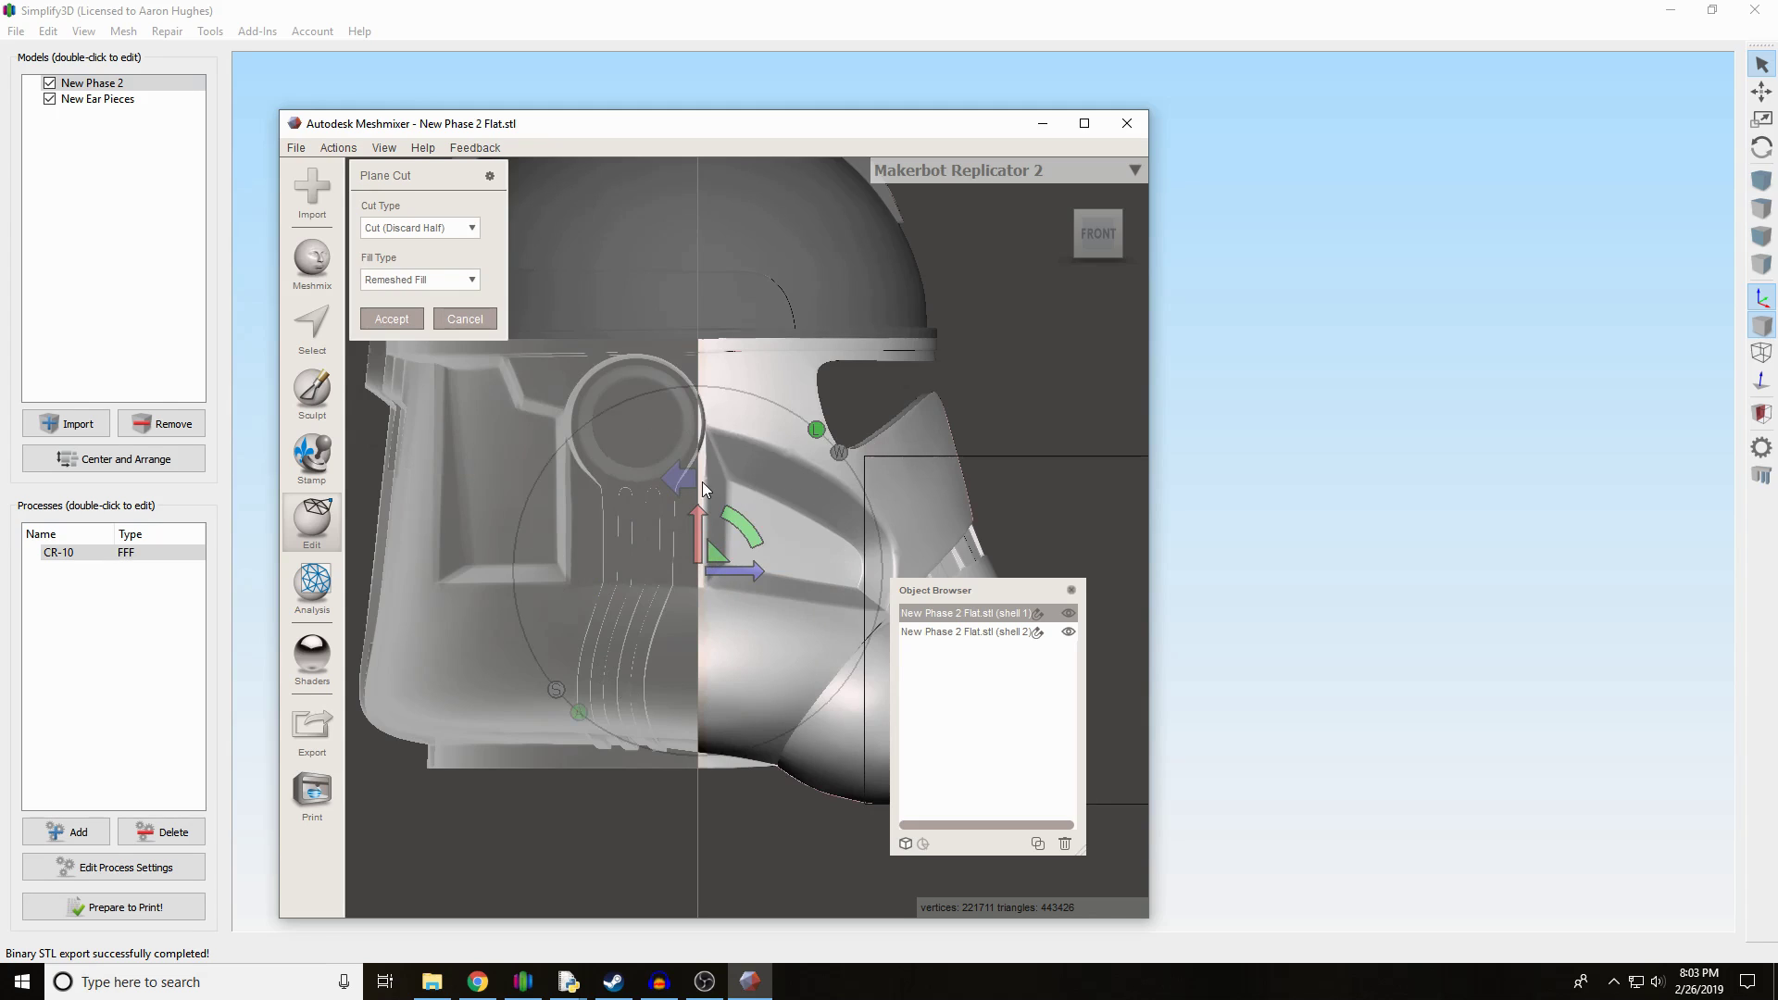
pyautogui.scroll(1, 738, 569)
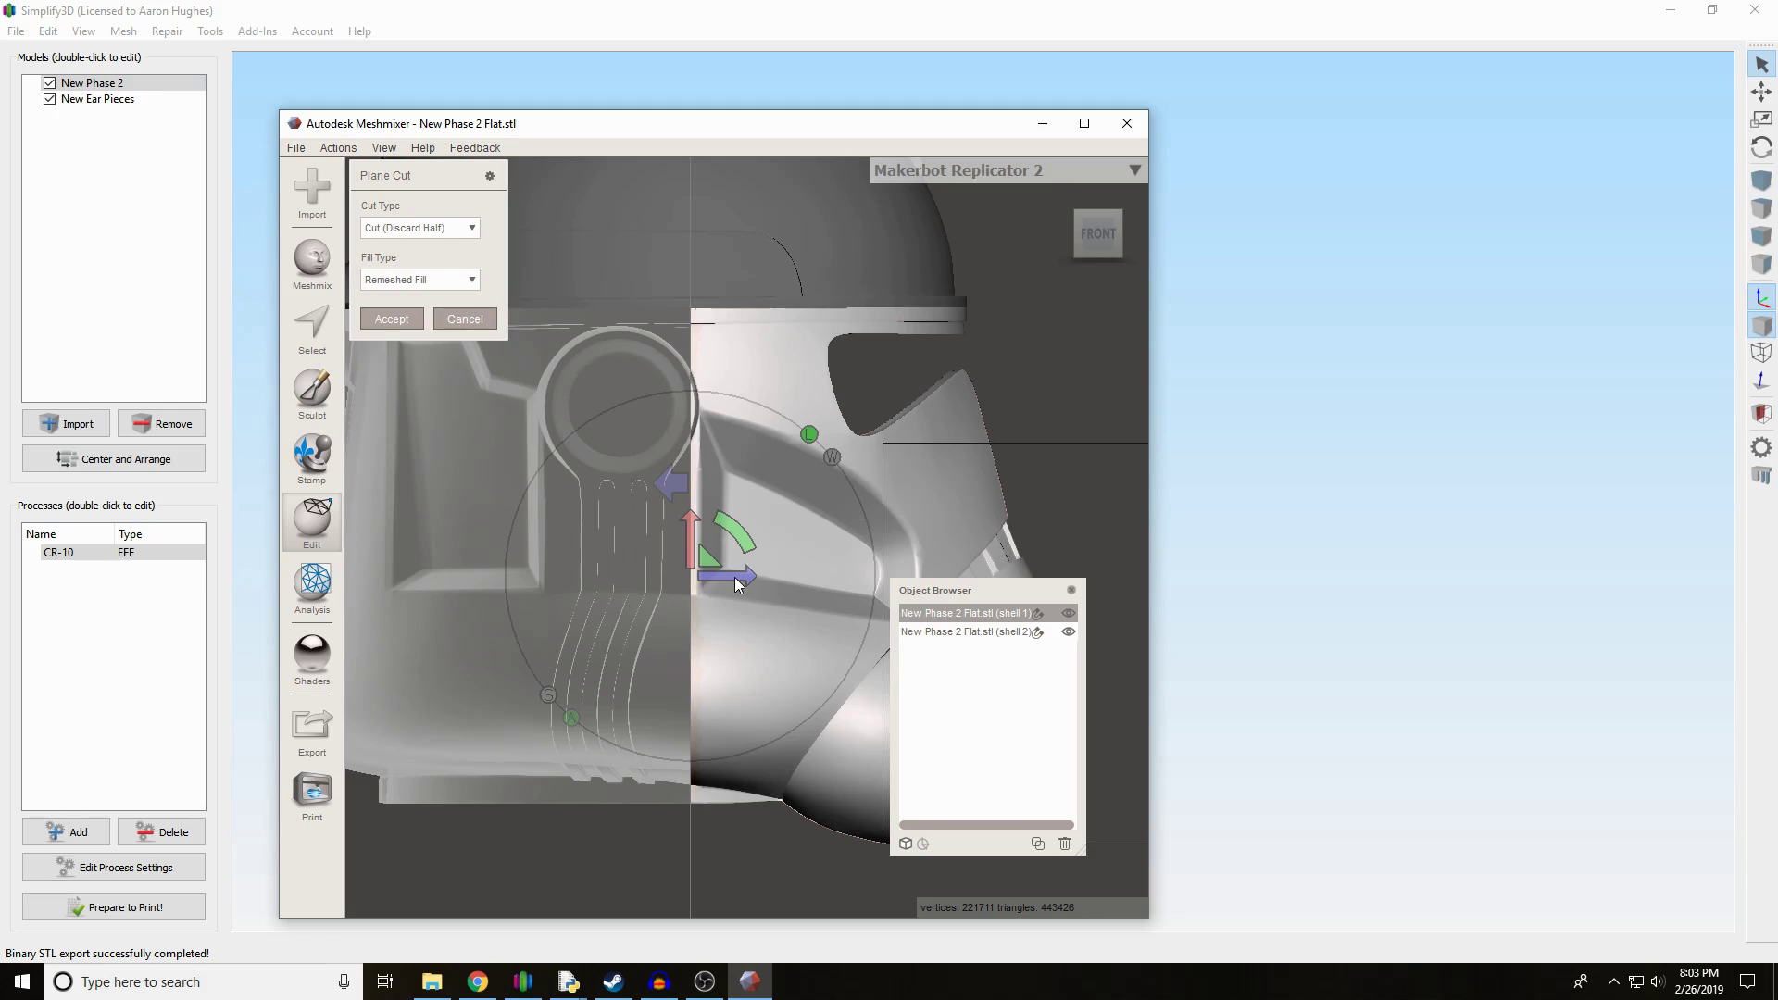
pyautogui.moveTo(738, 584); pyautogui.dragTo(614, 582)
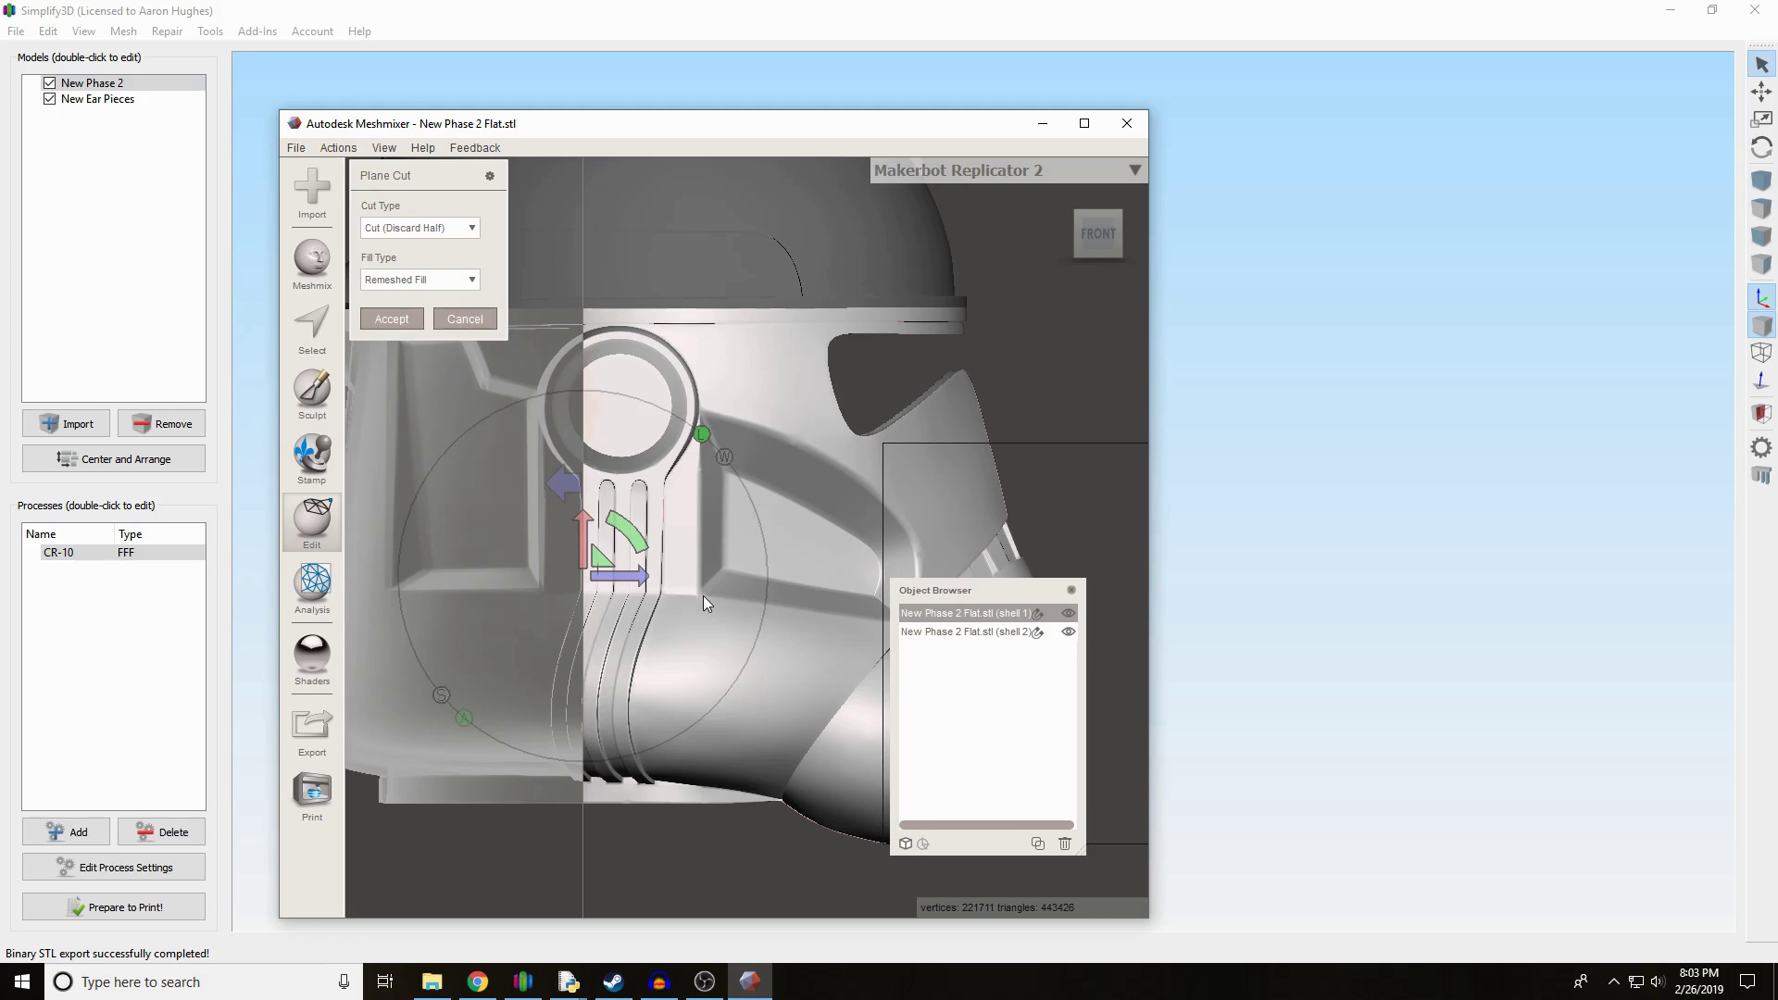
pyautogui.hotkey('ctrl', 'z')
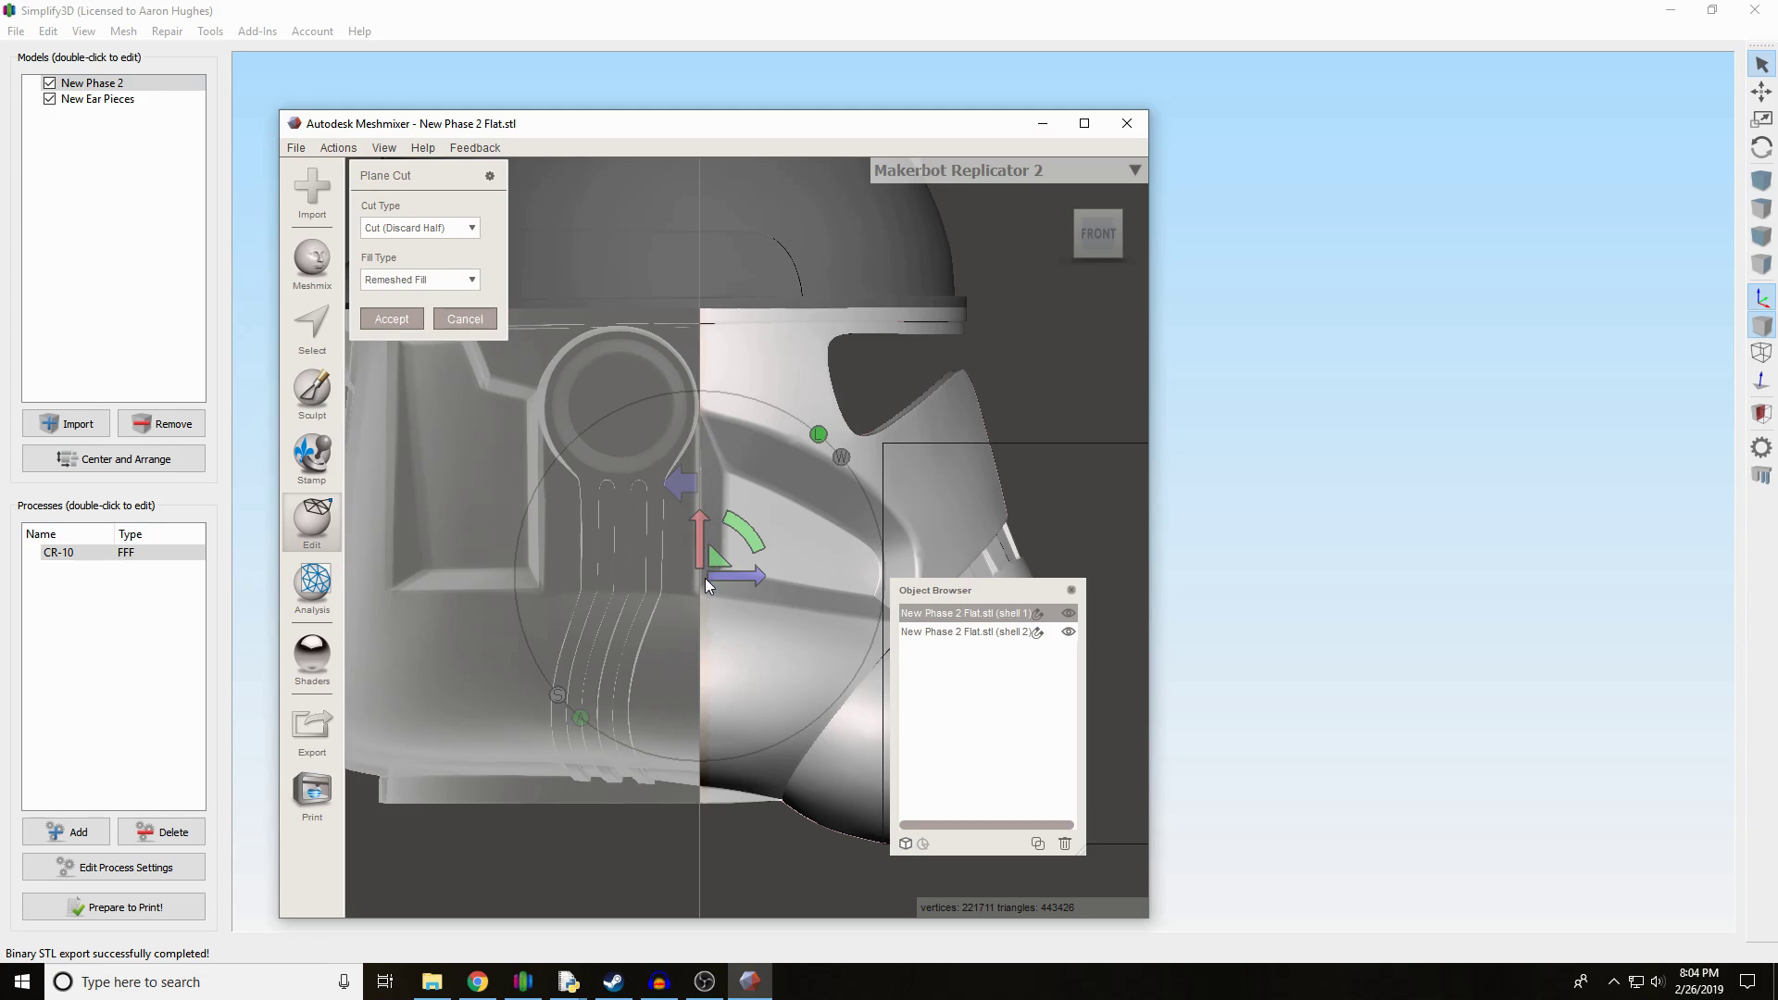
# - Accept the vertical cut, select each resulting piece, and orbit the helmet to face the viewer
pyautogui.press('Return')
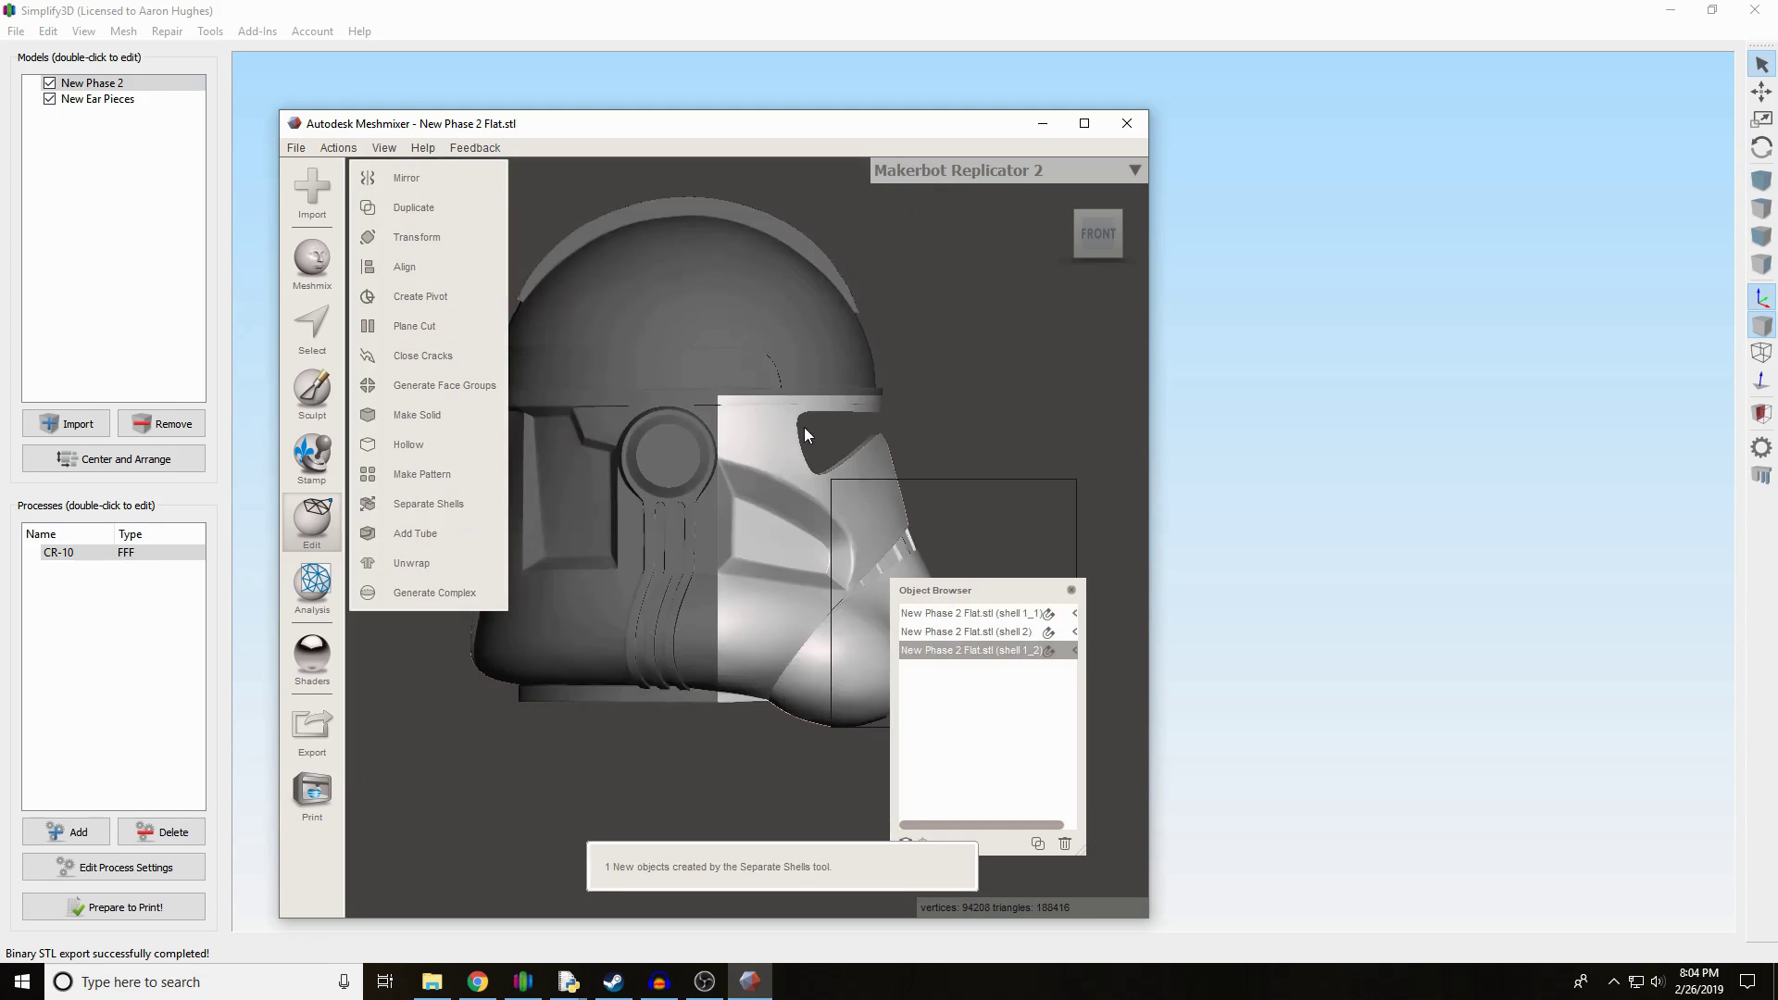
pyautogui.moveTo(919, 424); pyautogui.dragTo(712, 475, button='right')
pyautogui.click(780, 353)
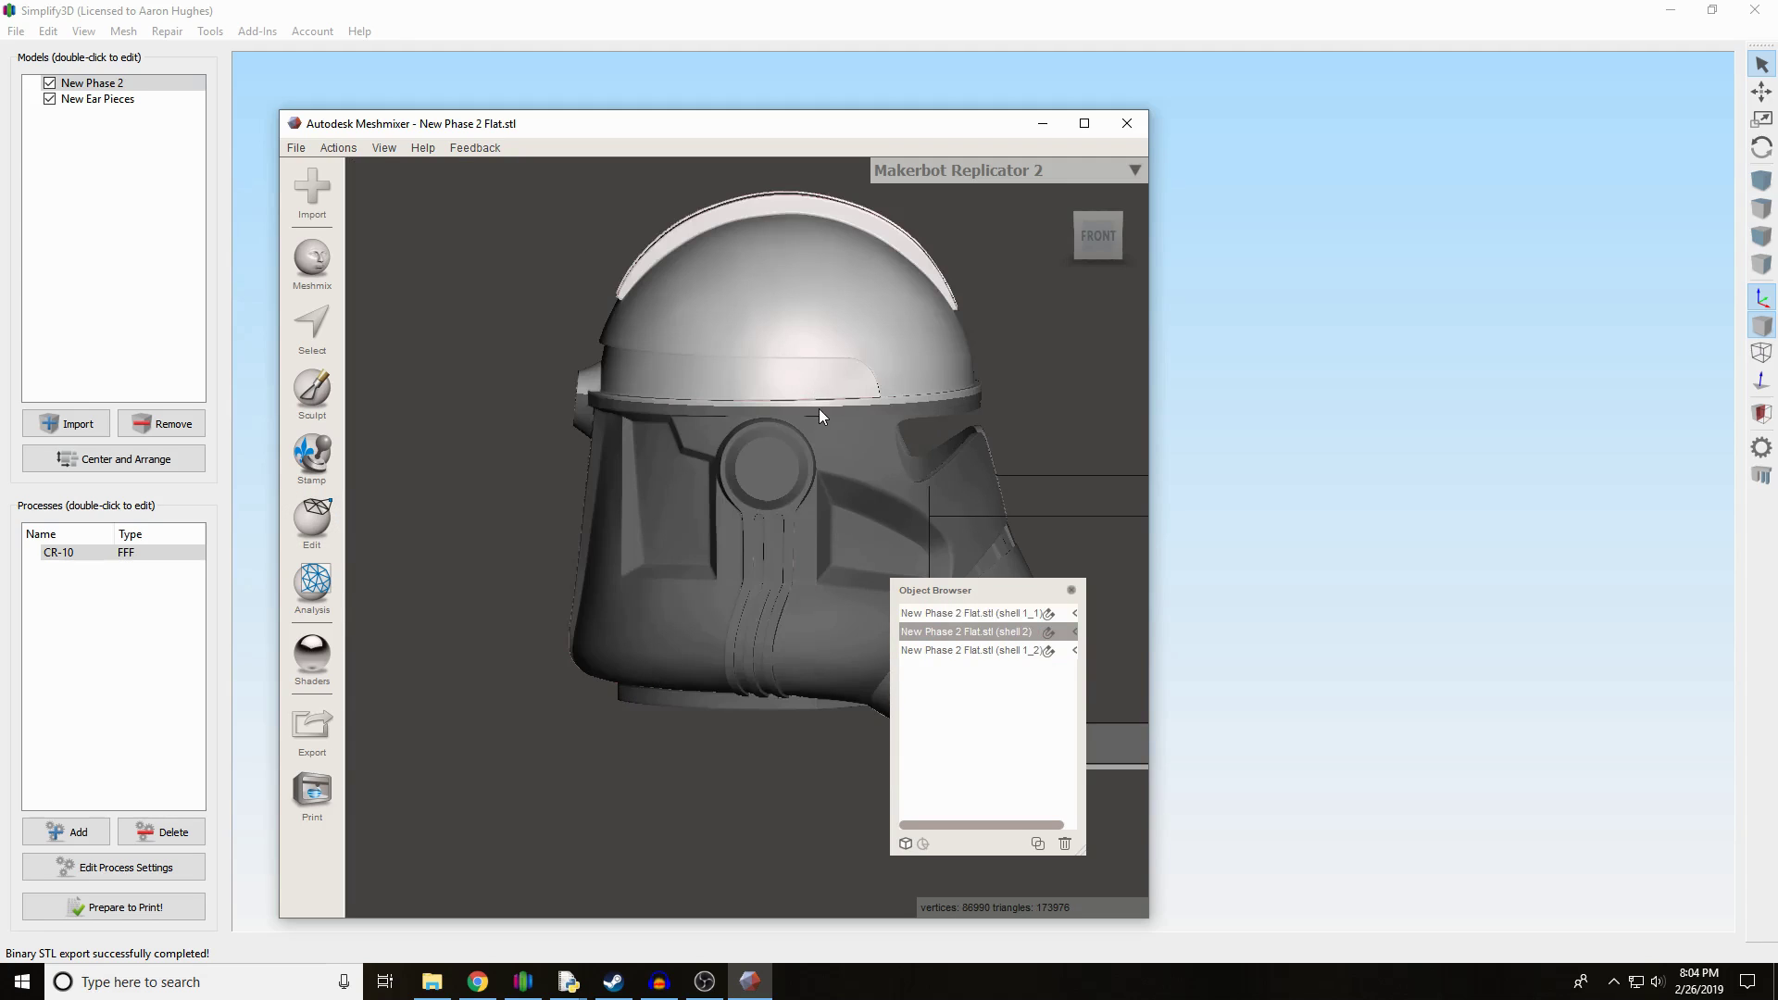
pyautogui.click(818, 410)
pyautogui.click(730, 364)
pyautogui.click(691, 461)
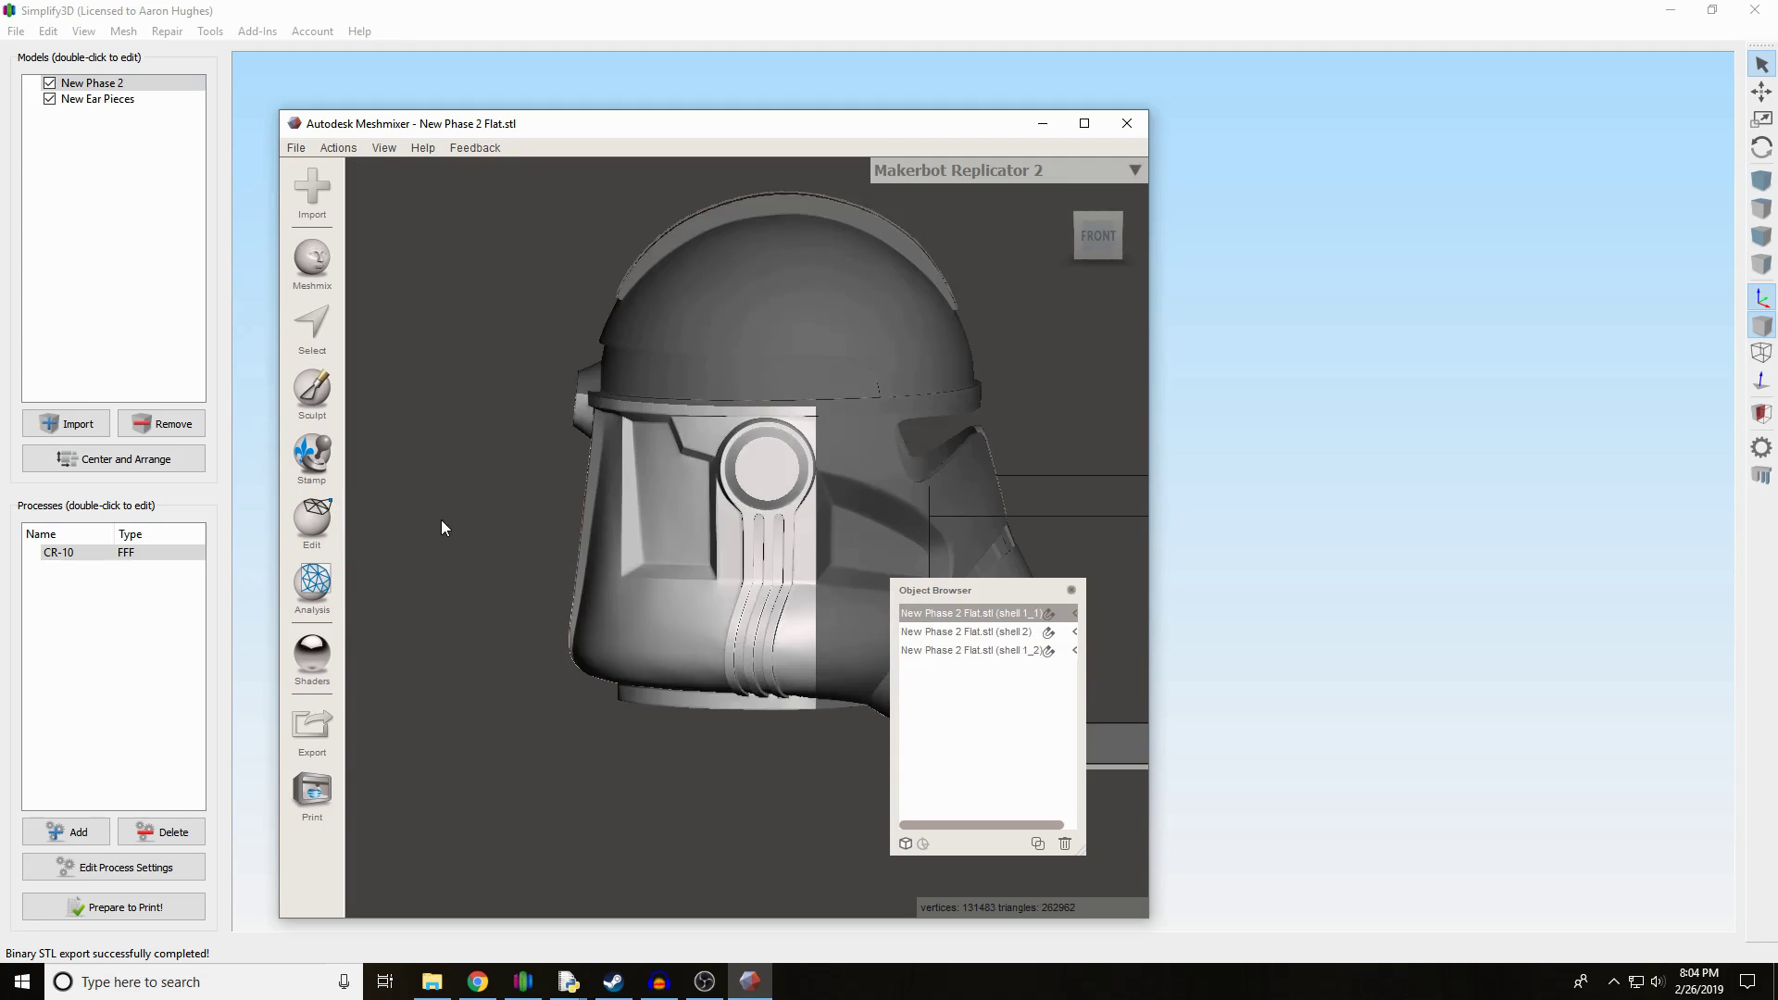
pyautogui.click(486, 469)
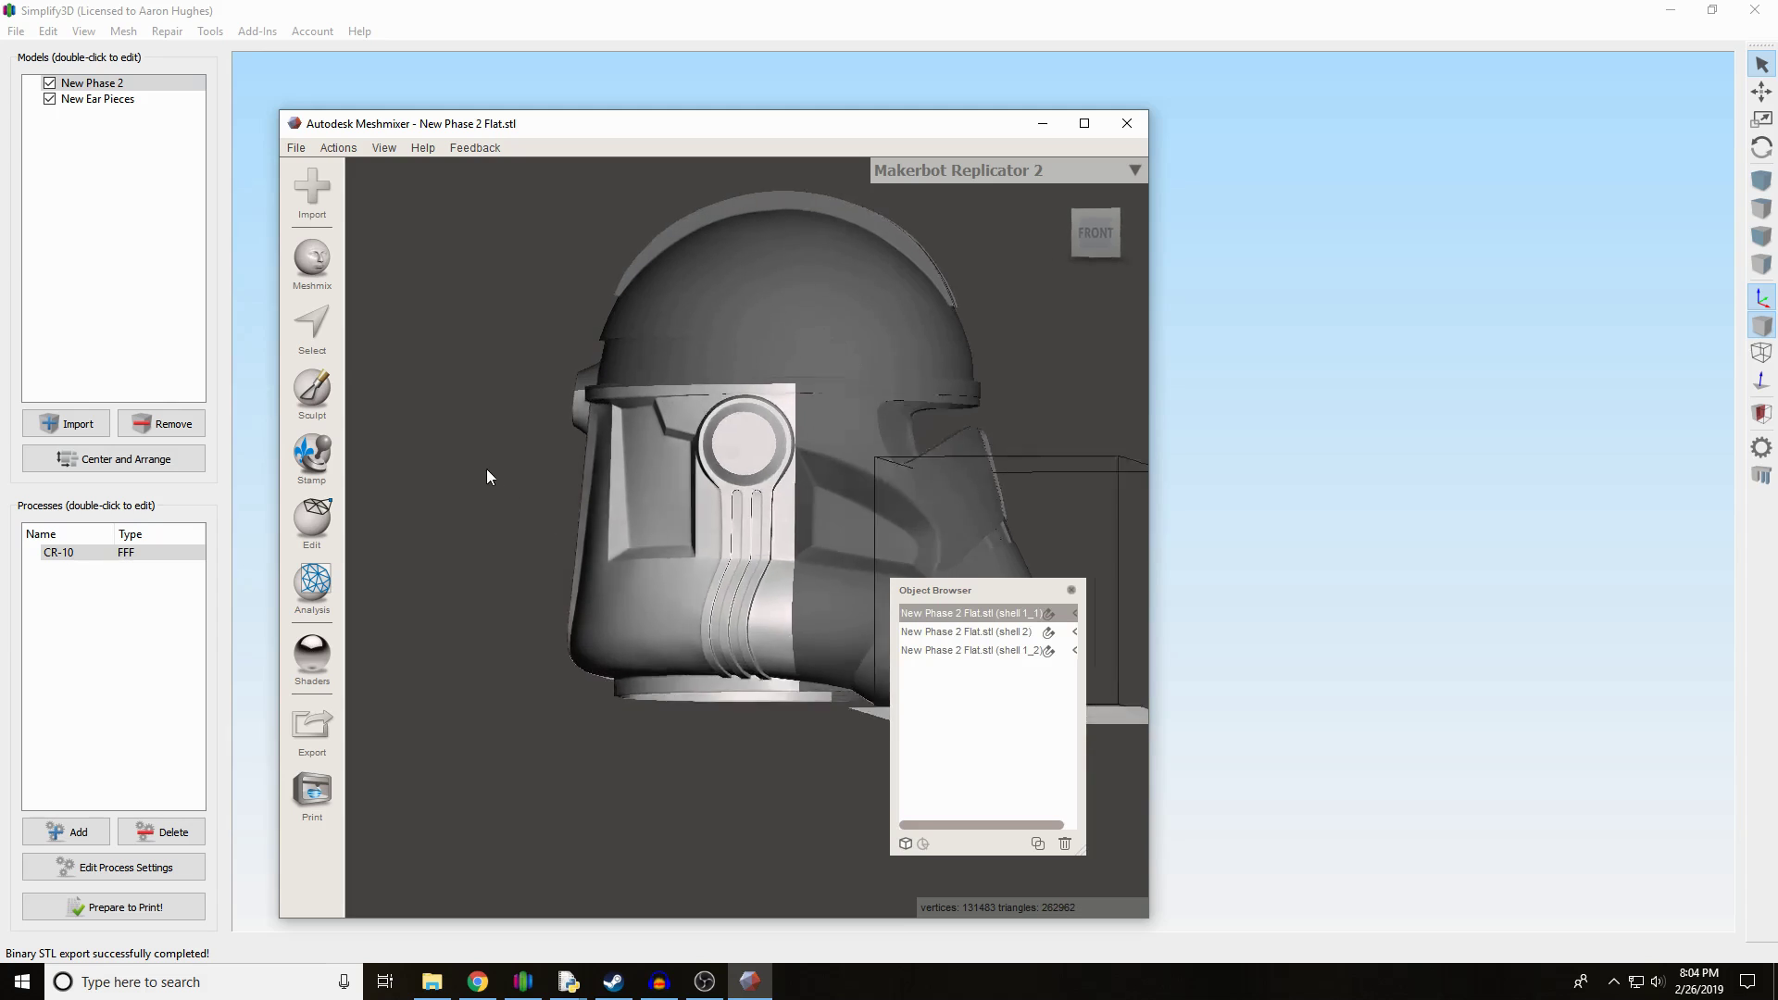
pyautogui.click(874, 533)
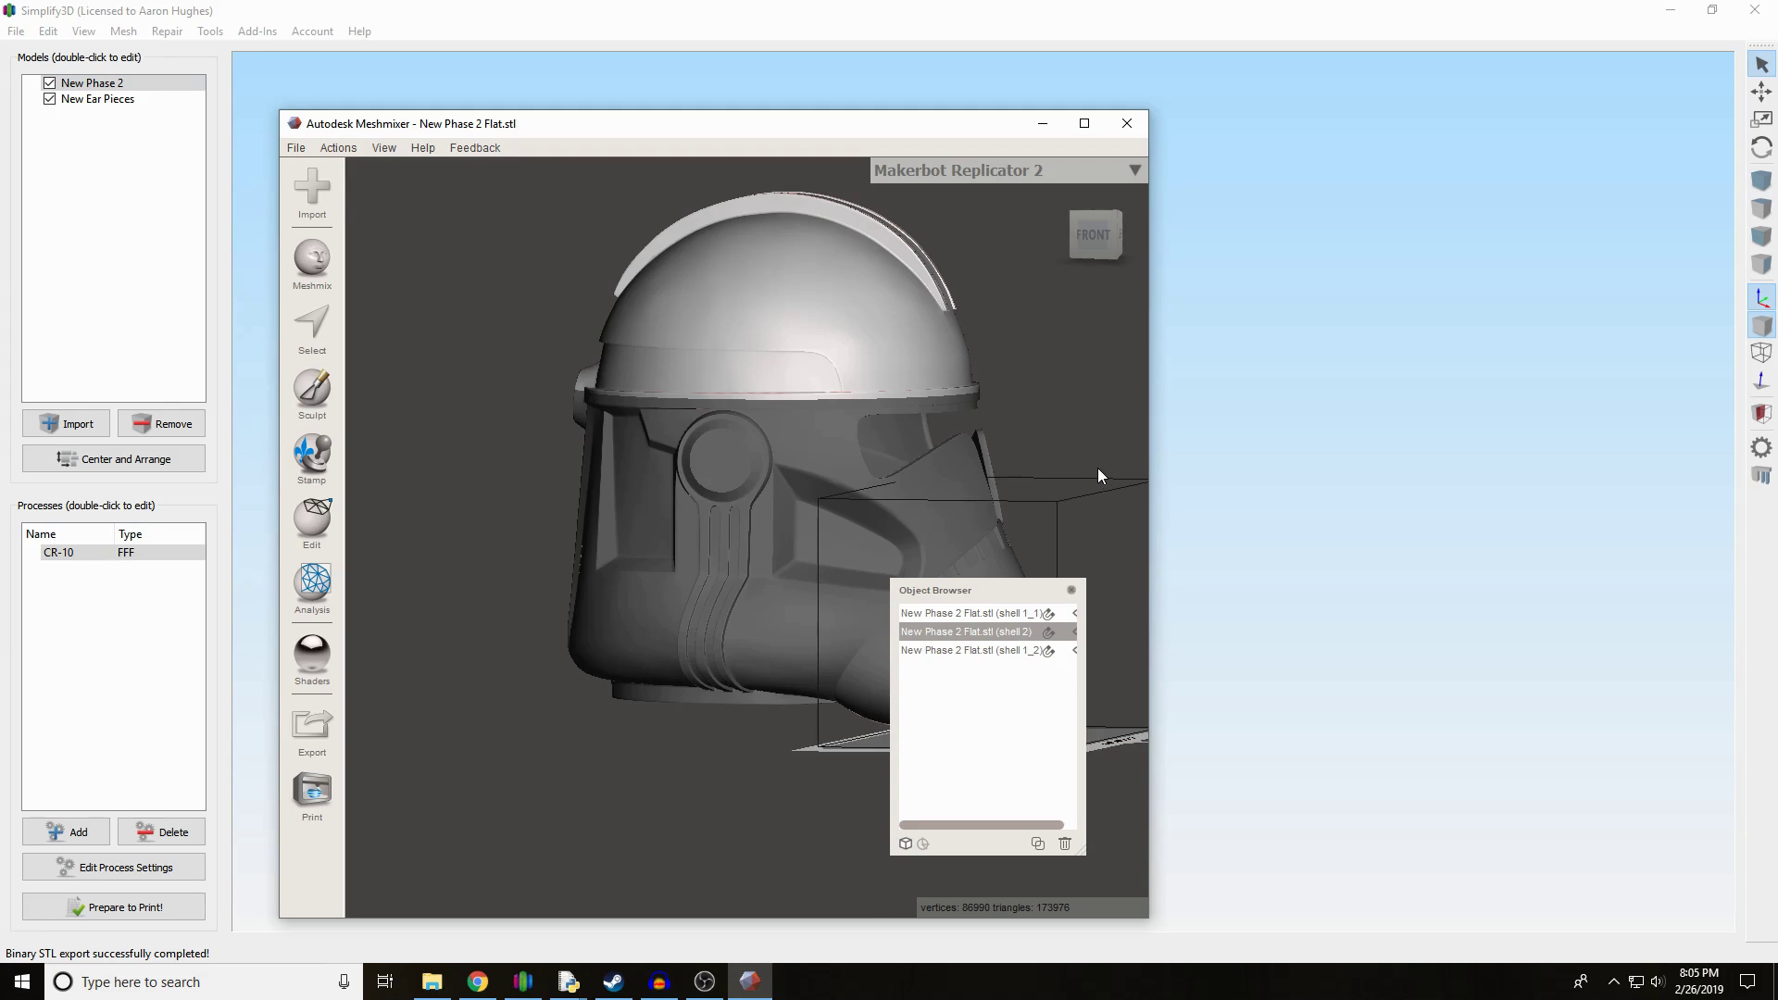
pyautogui.moveTo(1098, 471); pyautogui.dragTo(880, 480, button='right')
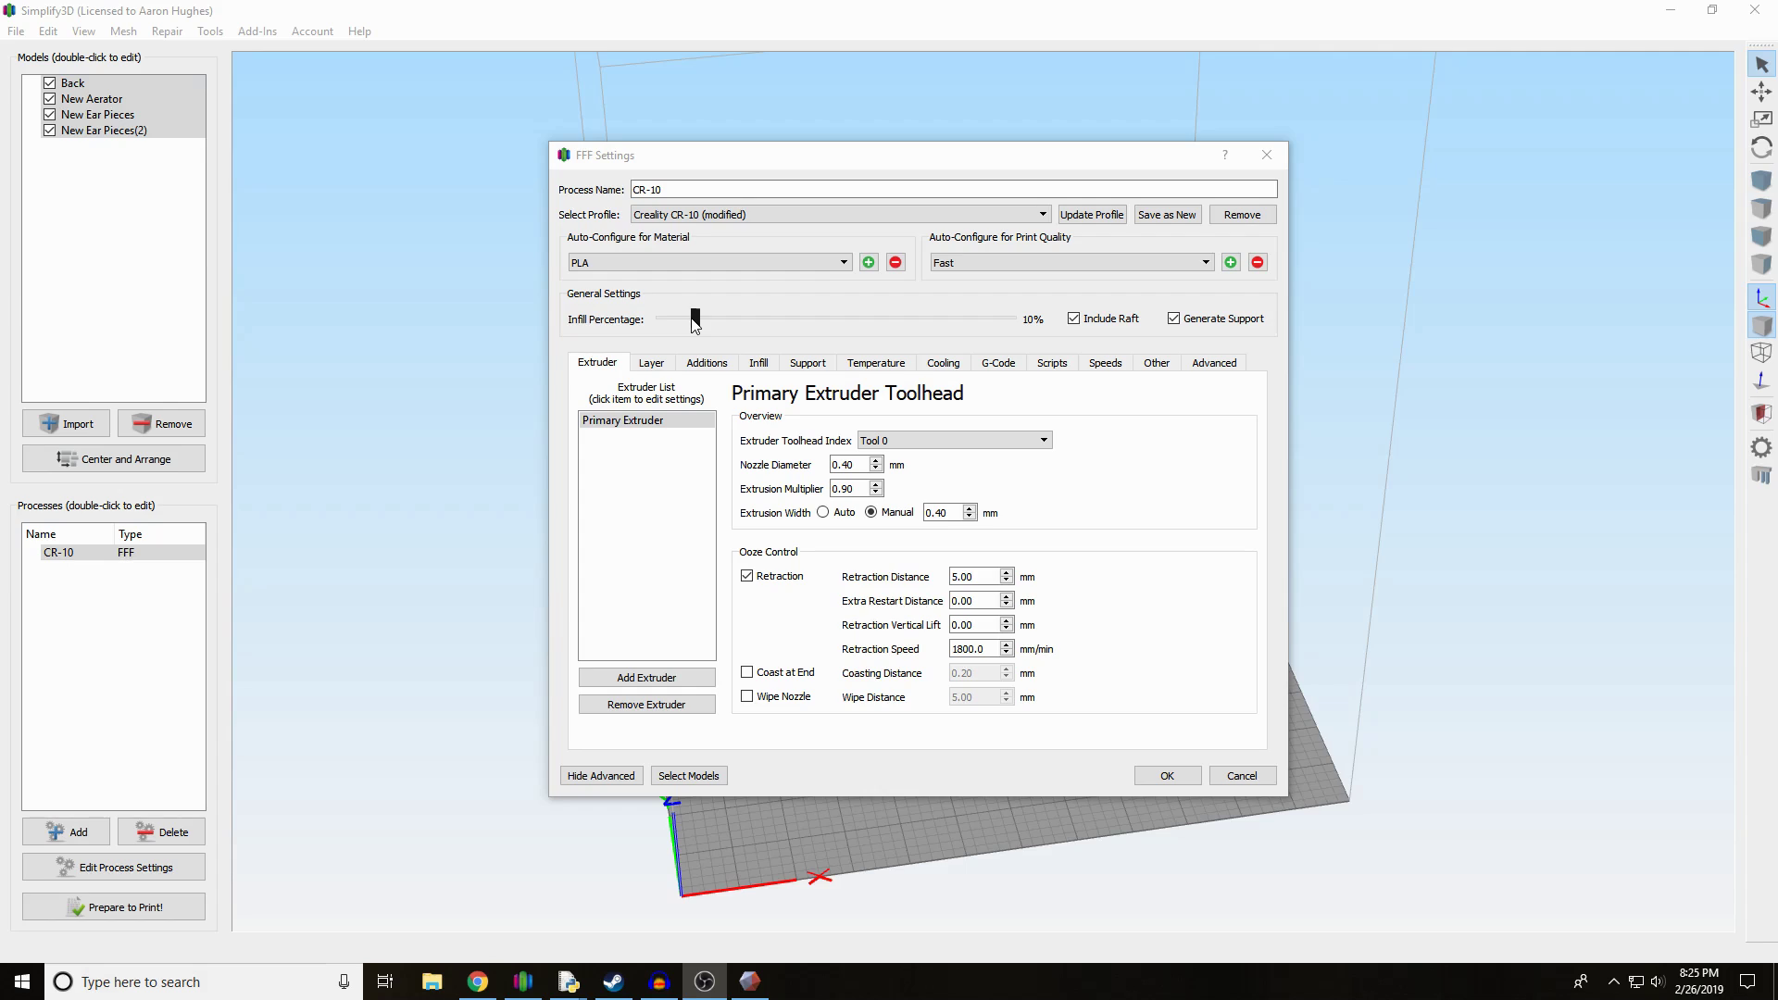
# - View the CR-10 Layer settings, leaving print quality at Fast and infill at 10%
pyautogui.click(673, 363)
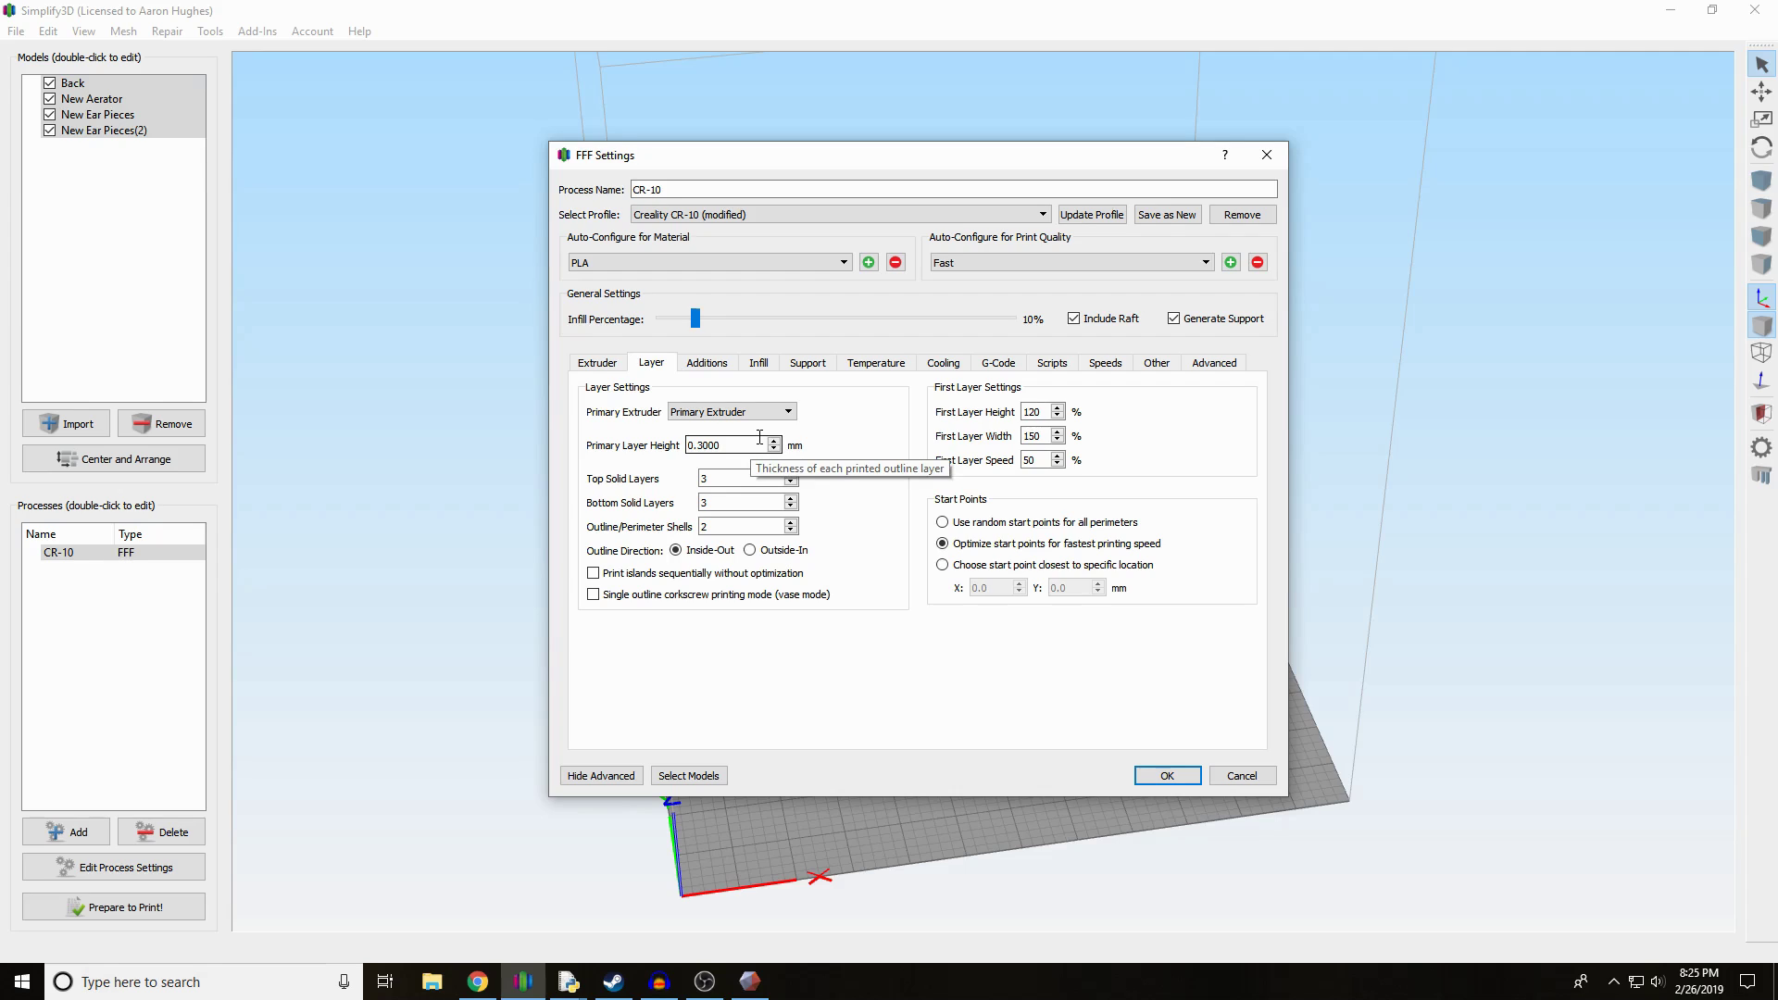
pyautogui.click(1007, 264)
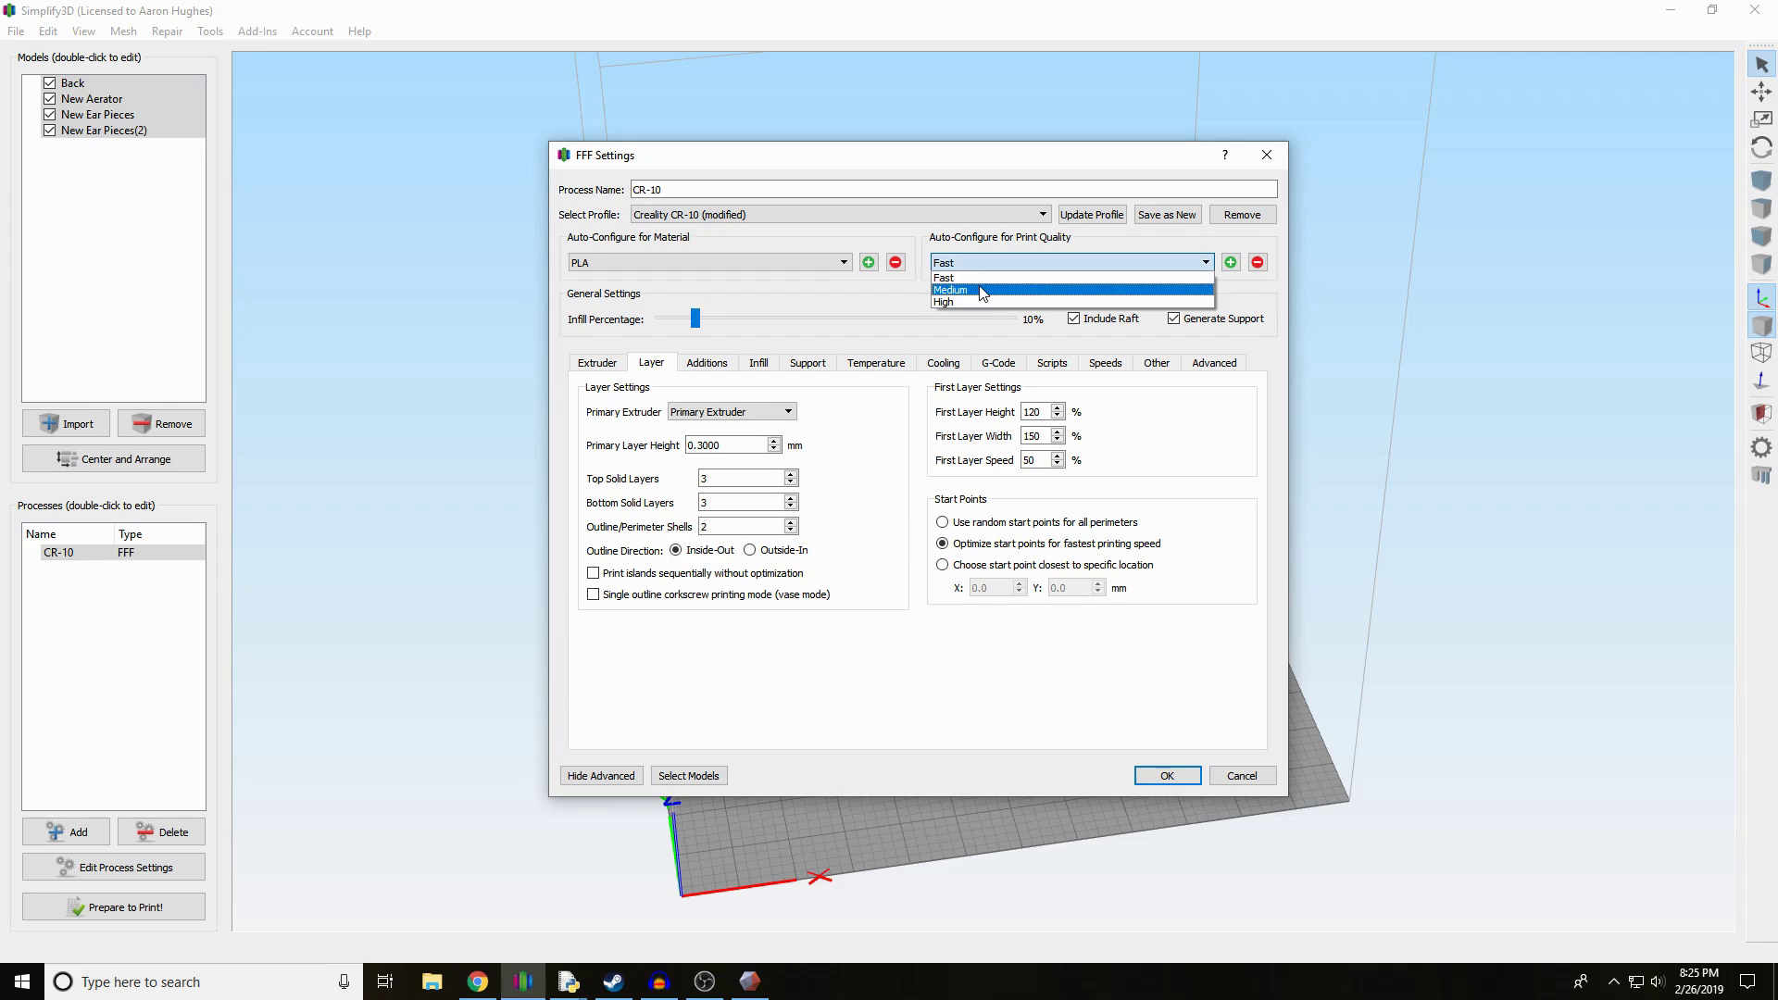
pyautogui.click(924, 322)
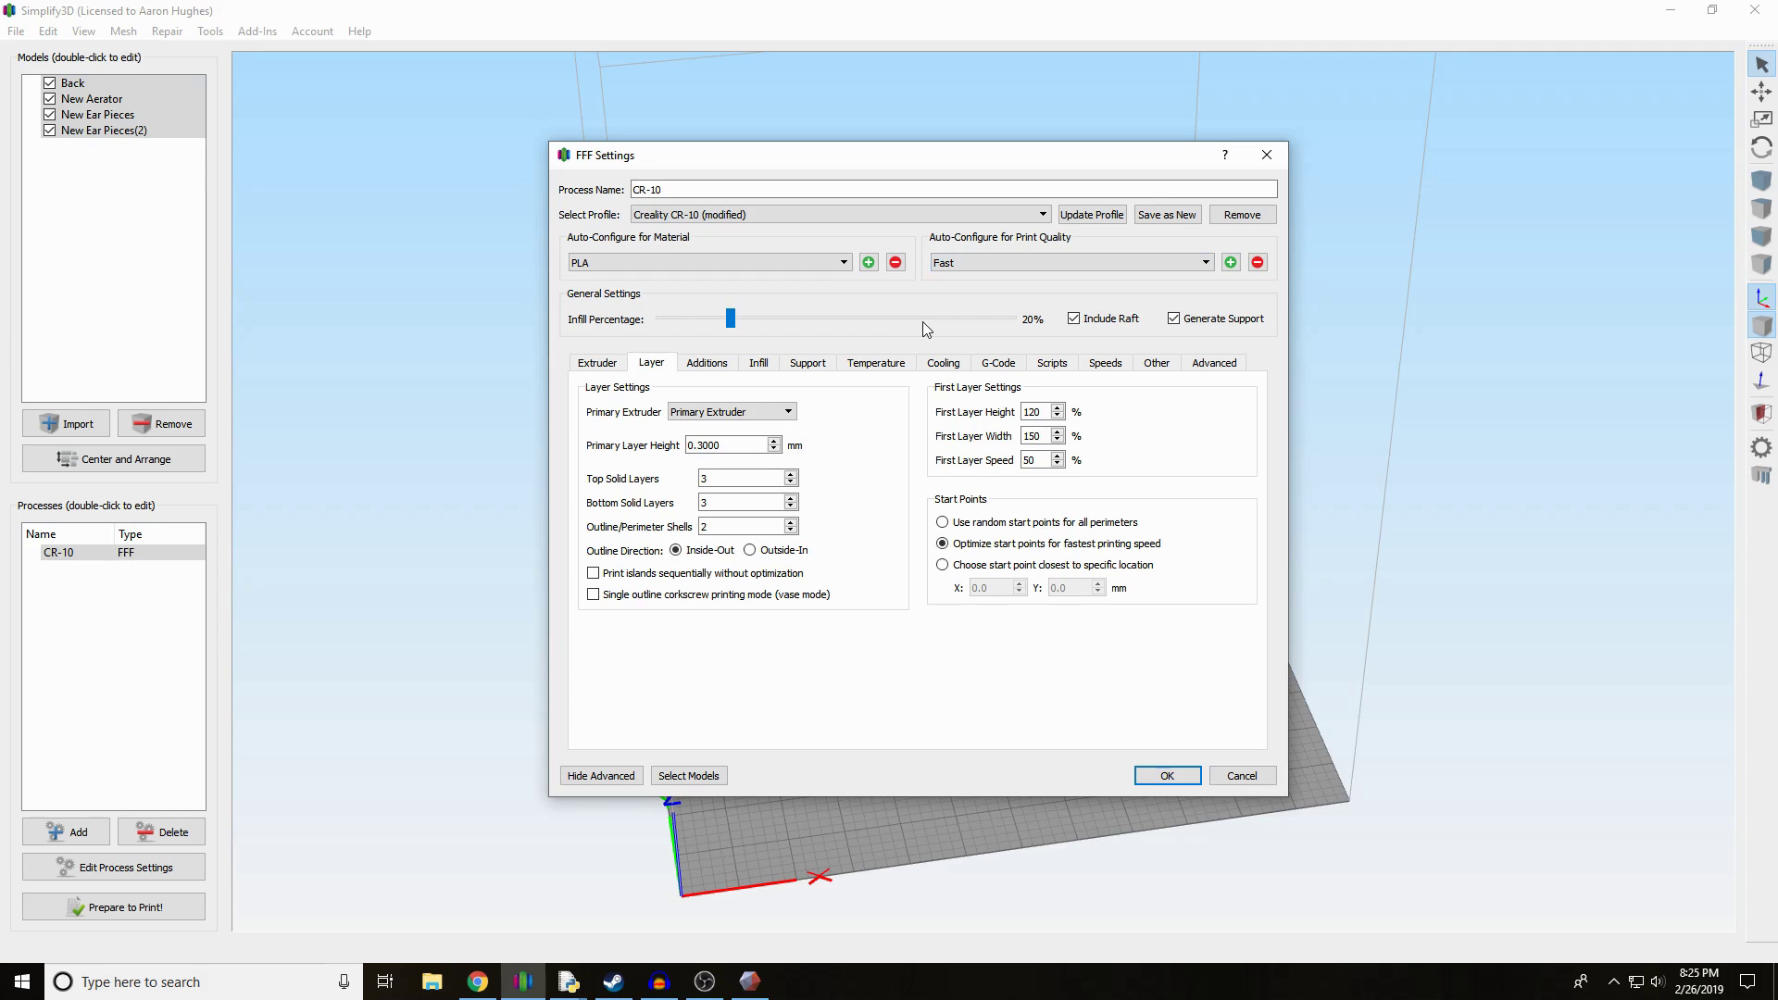
pyautogui.click(683, 319)
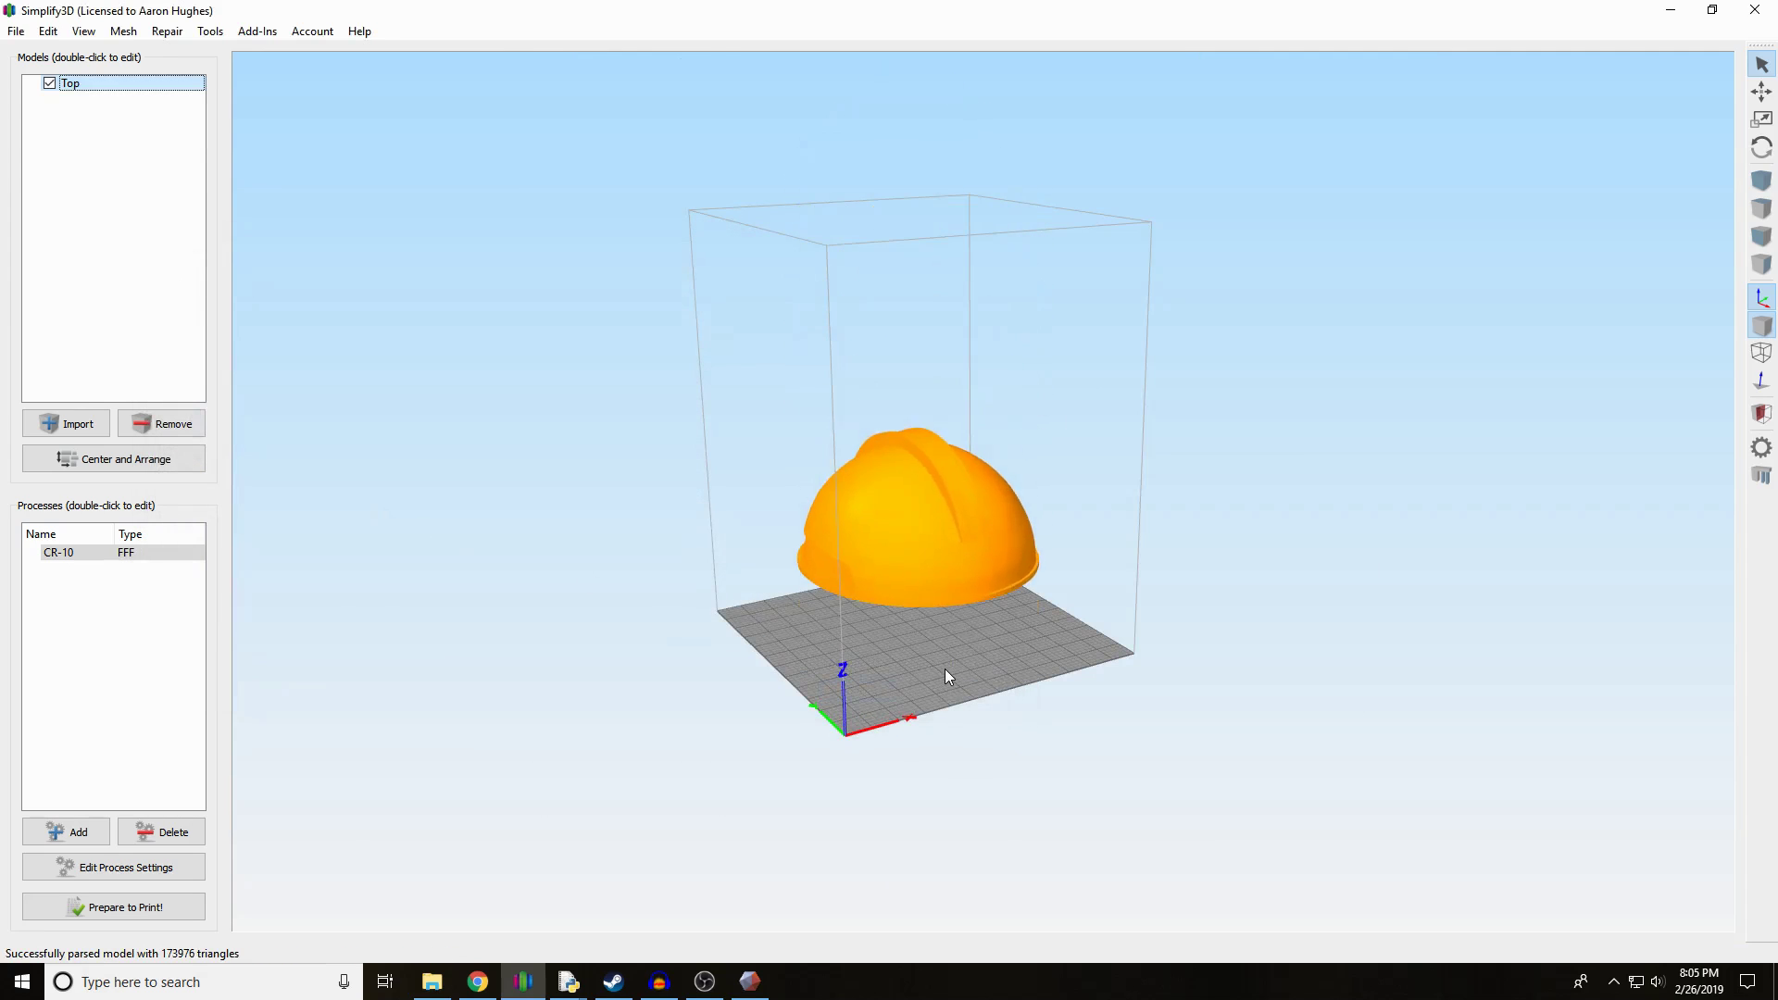
# - Generate automatic supports for the Top dome with a 70° max overhang angle
pyautogui.moveTo(780, 727); pyautogui.dragTo(853, 797)
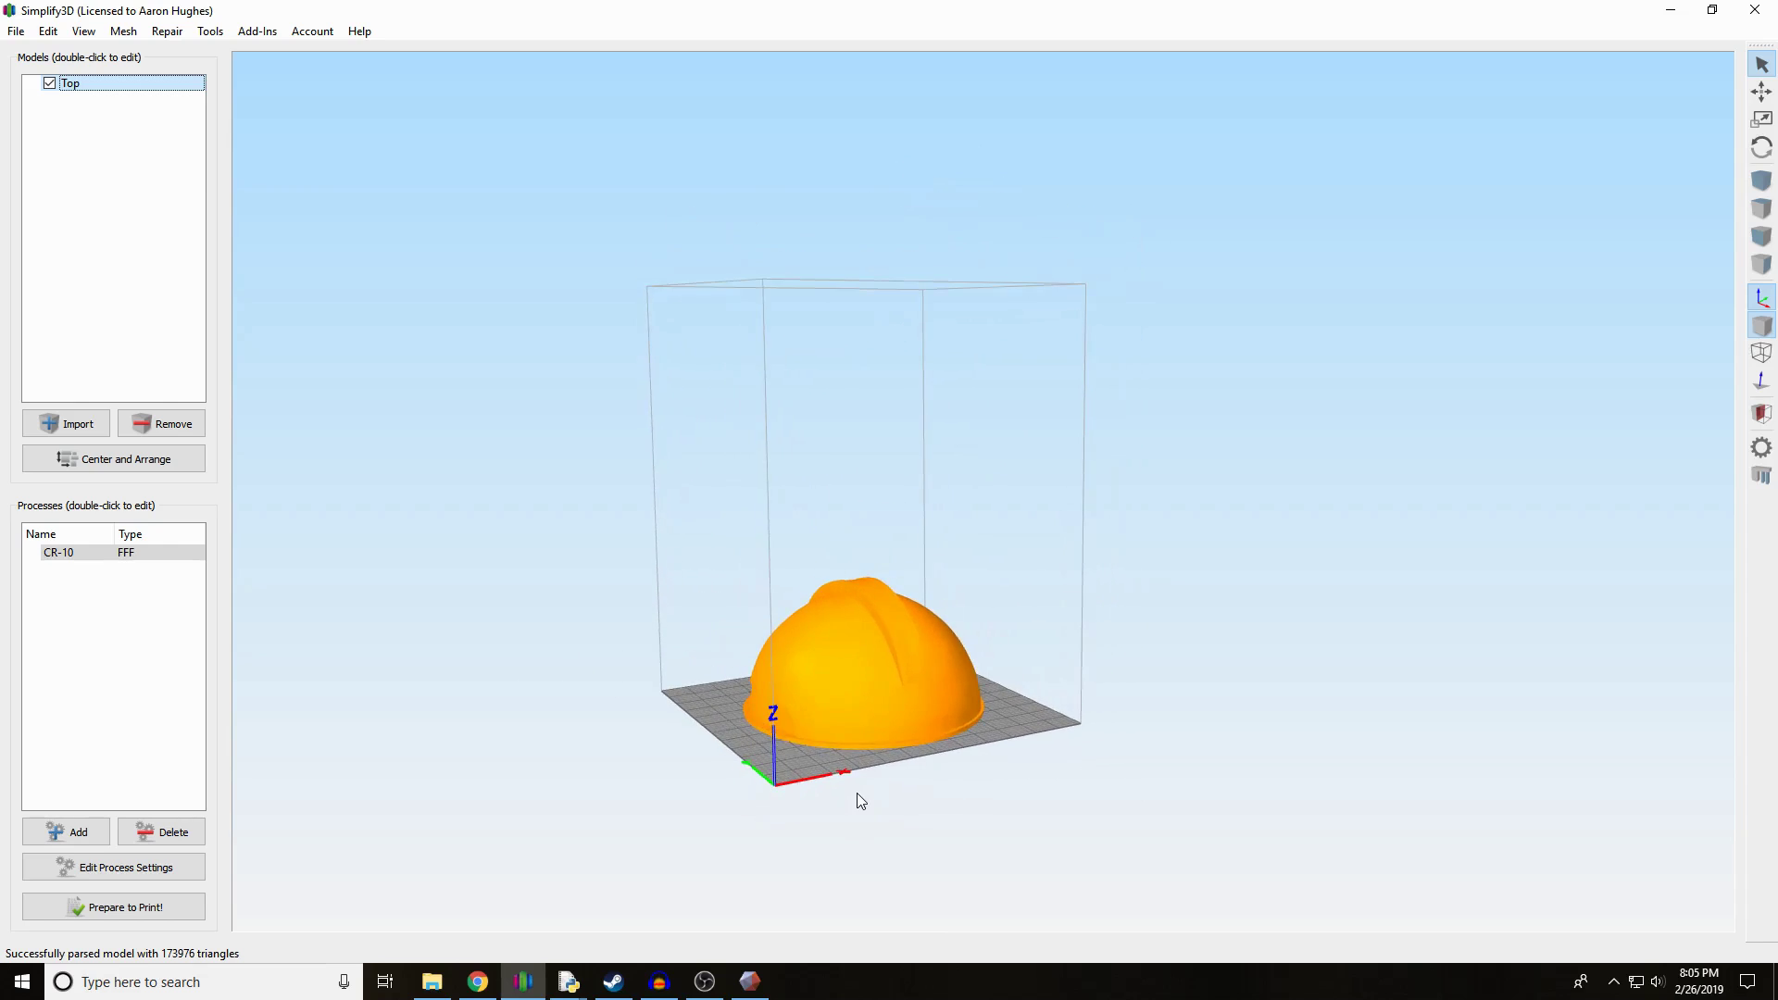
pyautogui.scroll(4, 1207, 737)
pyautogui.moveTo(1207, 738); pyautogui.dragTo(948, 496)
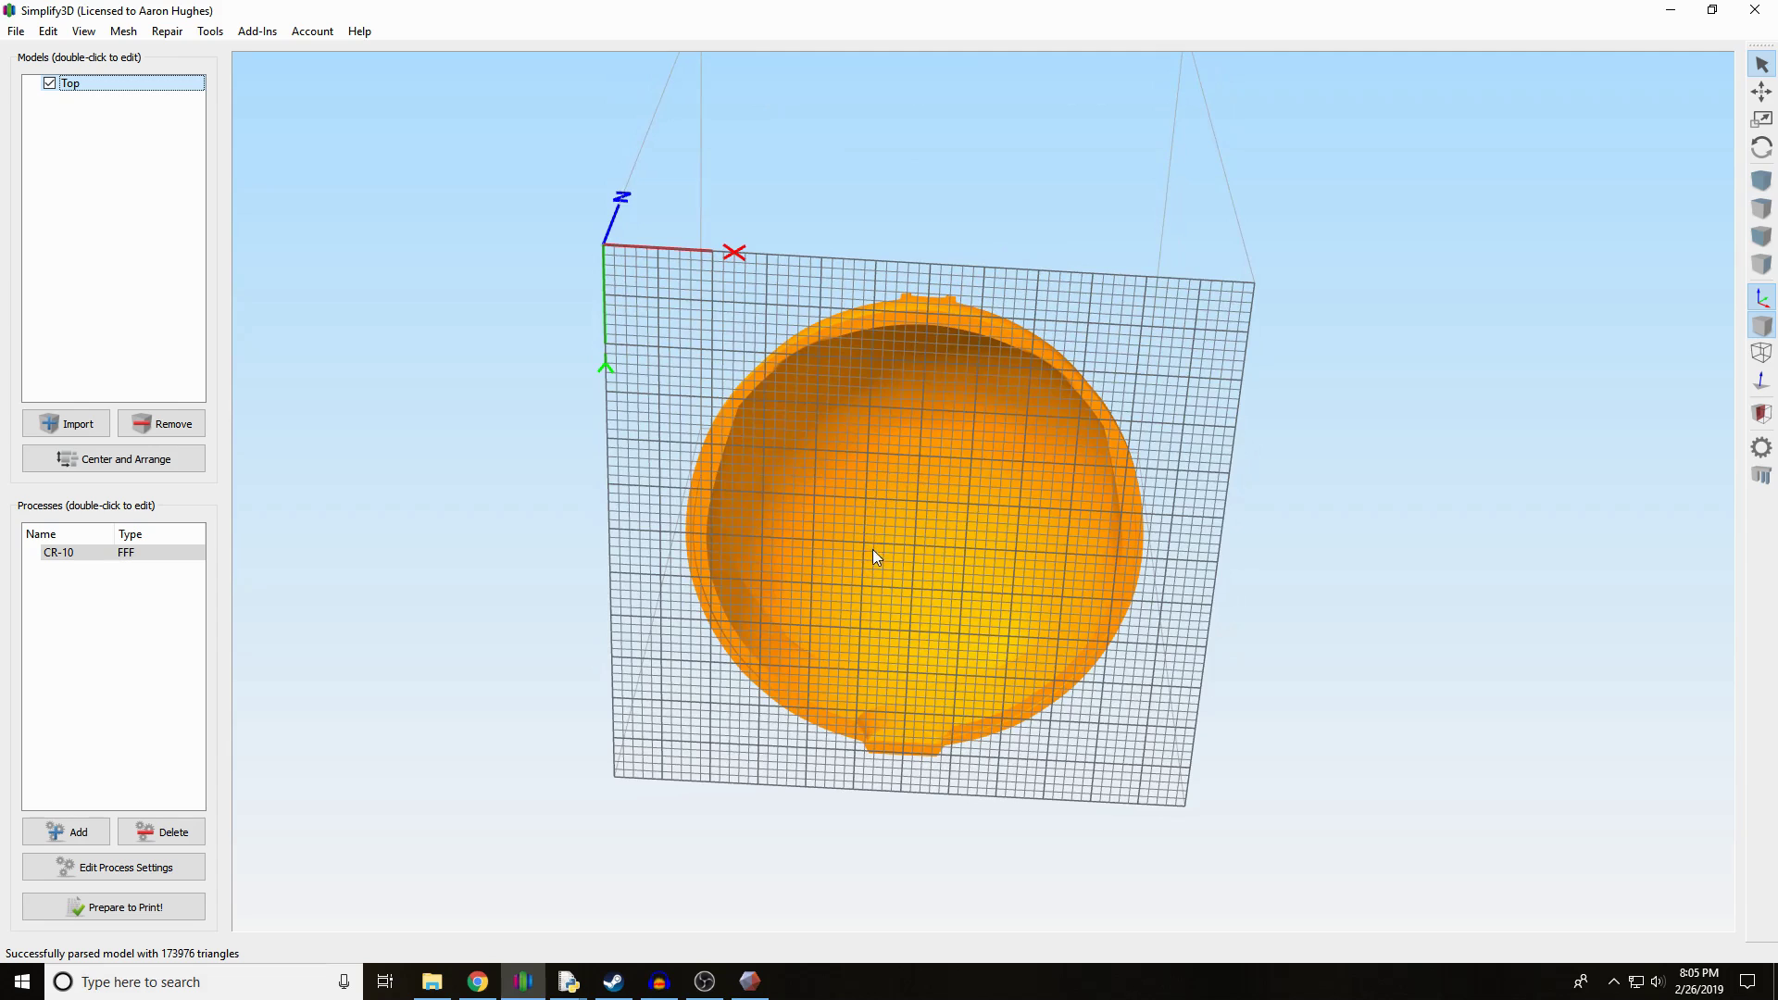
pyautogui.click(1762, 475)
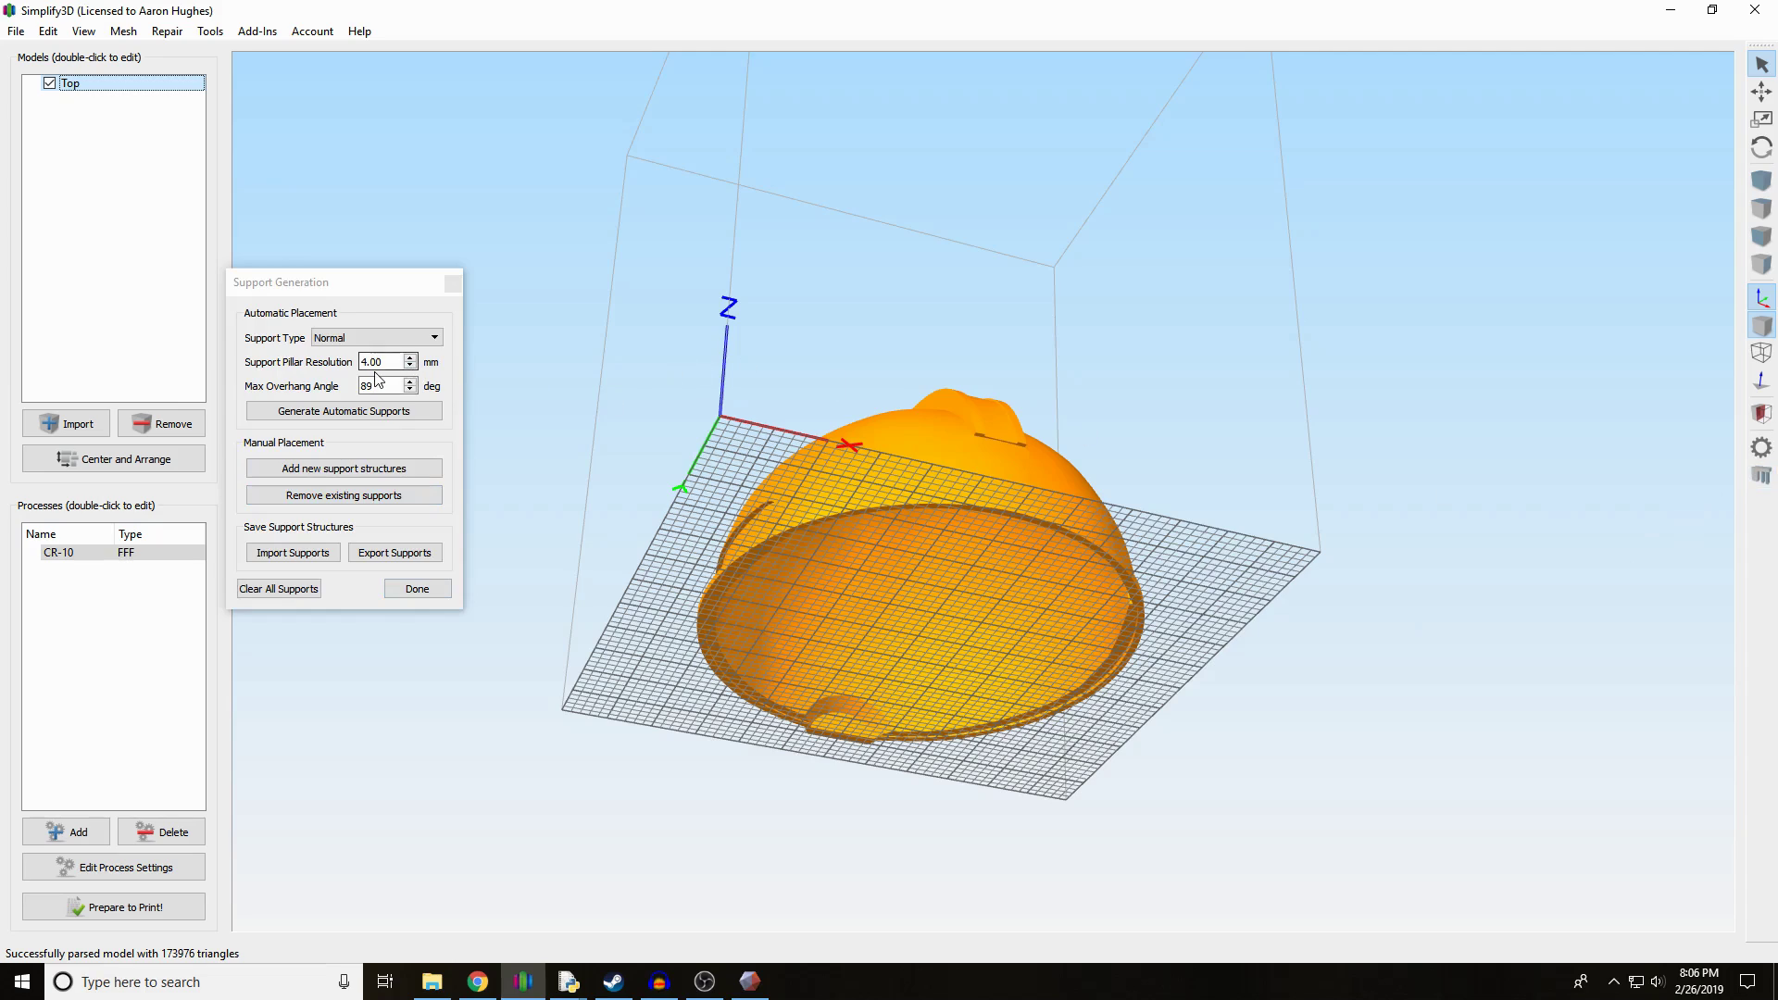
pyautogui.moveTo(394, 386); pyautogui.dragTo(352, 397)
pyautogui.write('70')
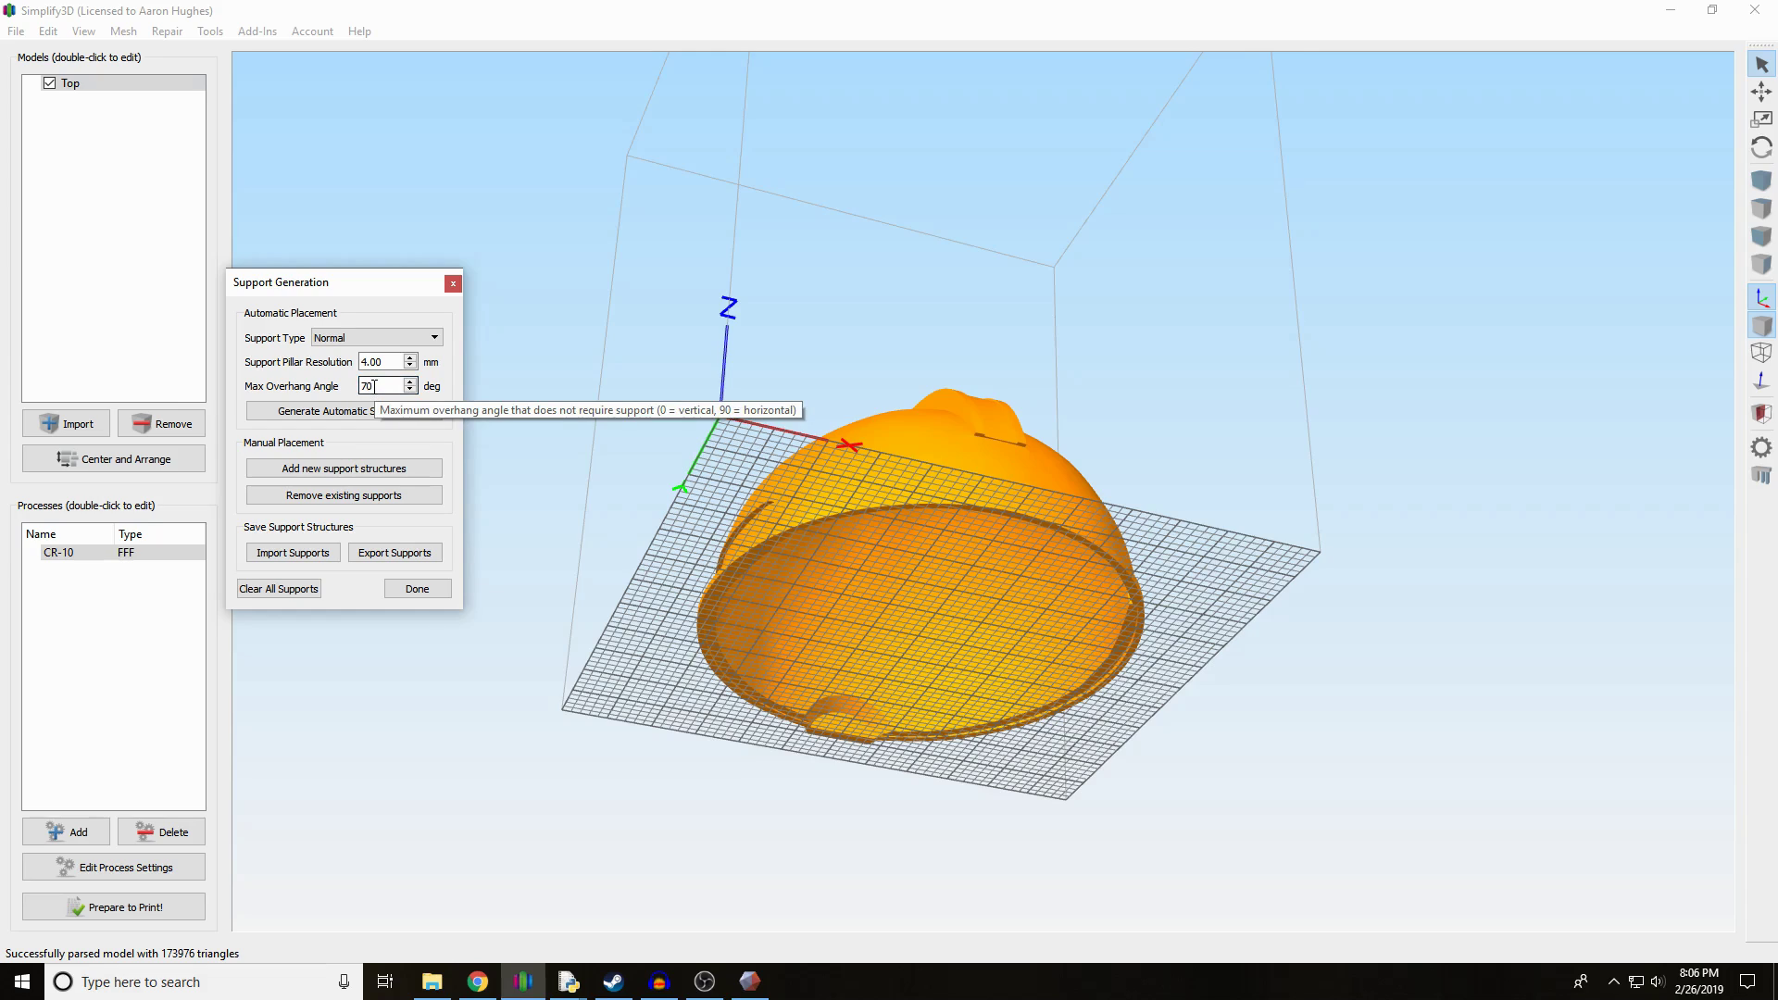
pyautogui.click(340, 420)
# - Regenerate the helmet top's supports with the maximum overhang angle lowered to 75°
pyautogui.moveTo(1052, 797); pyautogui.dragTo(1022, 630)
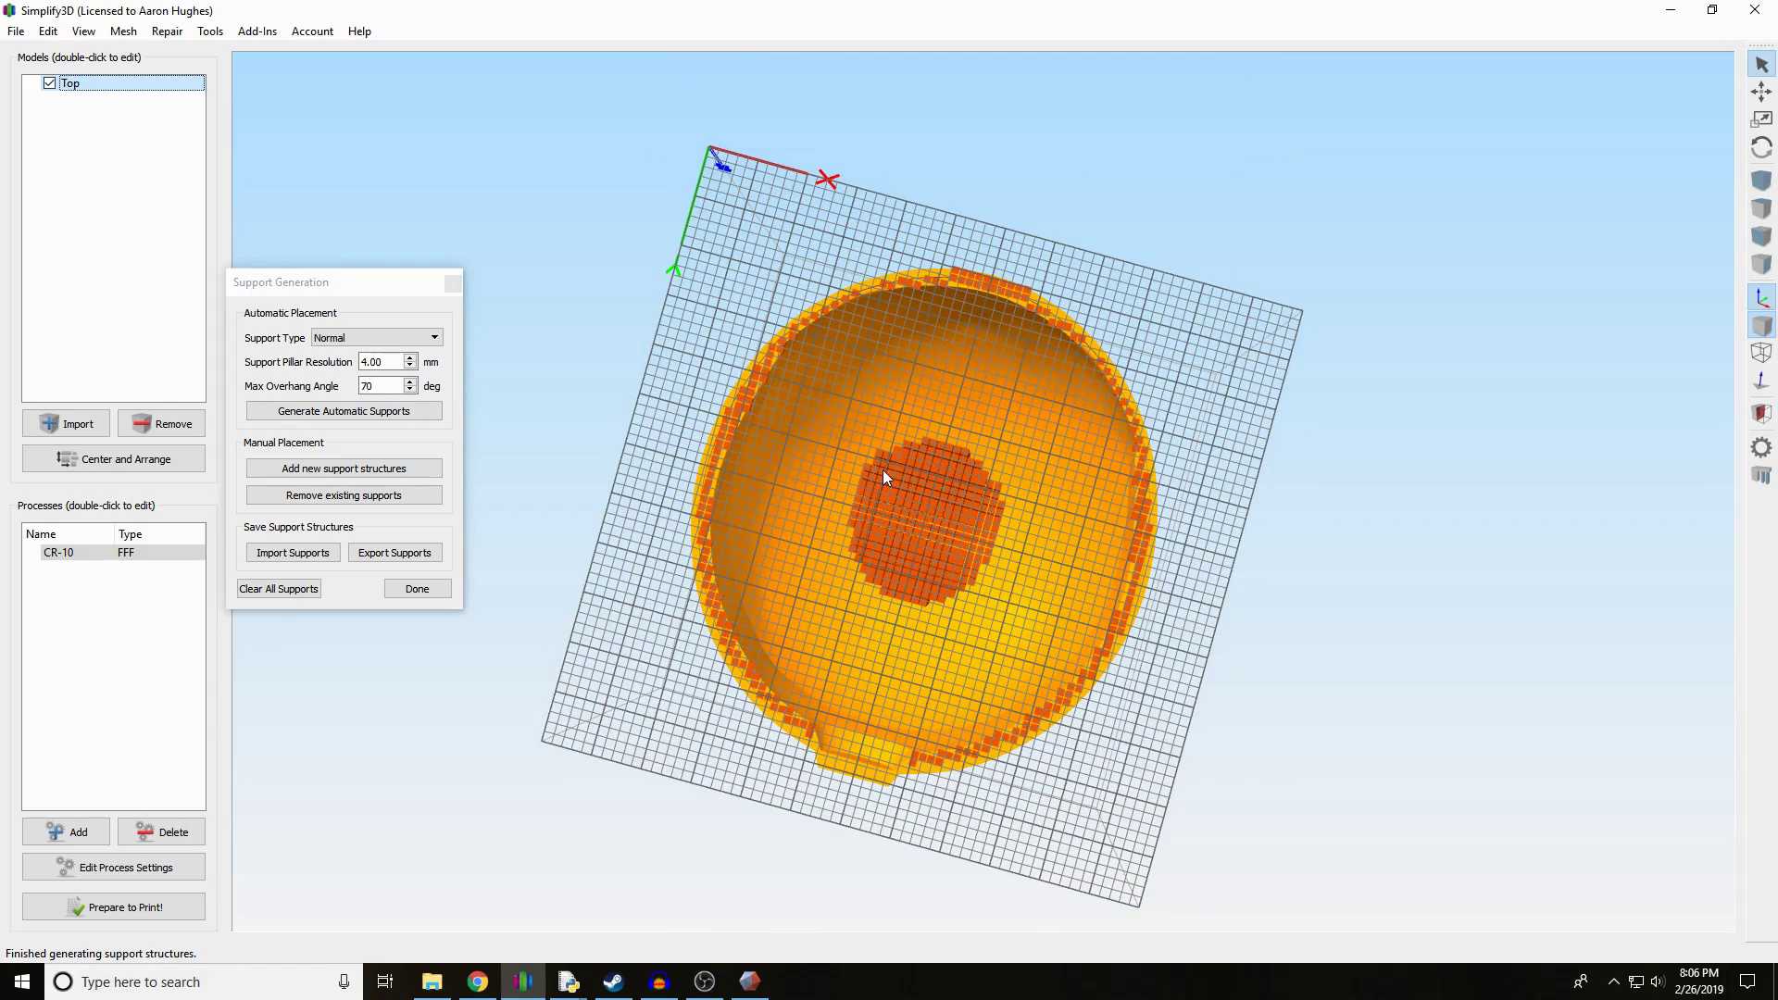
pyautogui.moveTo(603, 493); pyautogui.dragTo(702, 625)
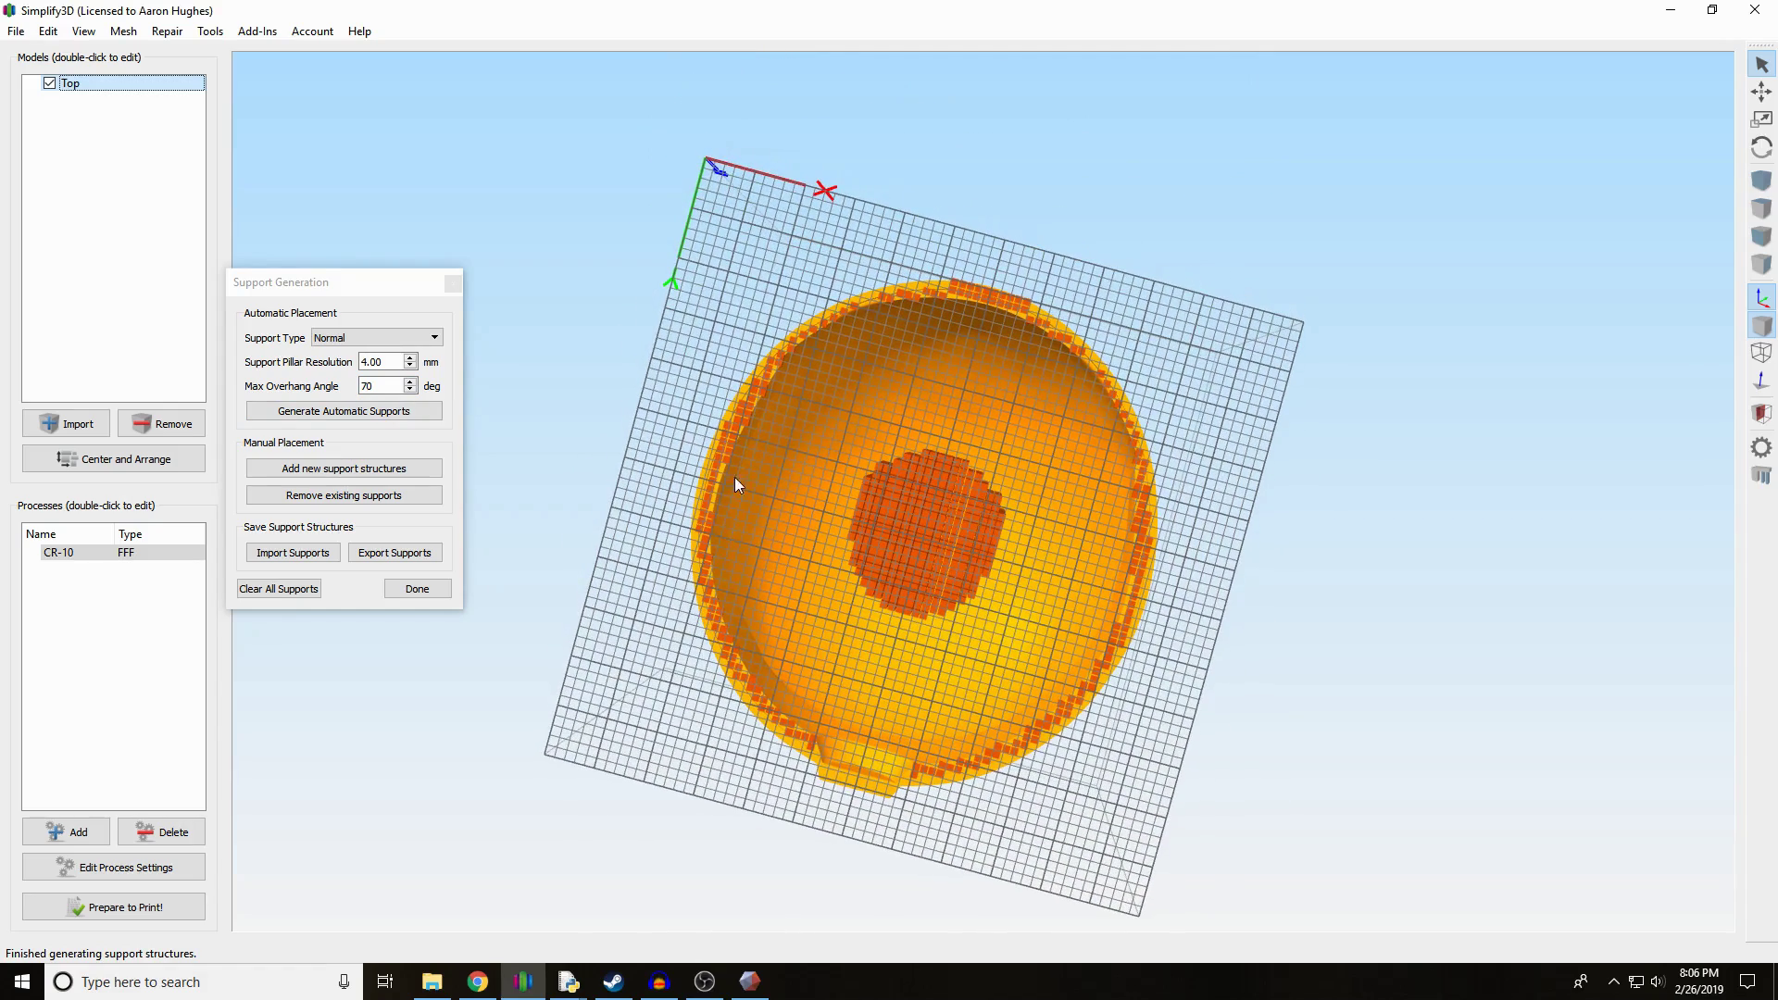
pyautogui.moveTo(1009, 678); pyautogui.dragTo(1124, 331)
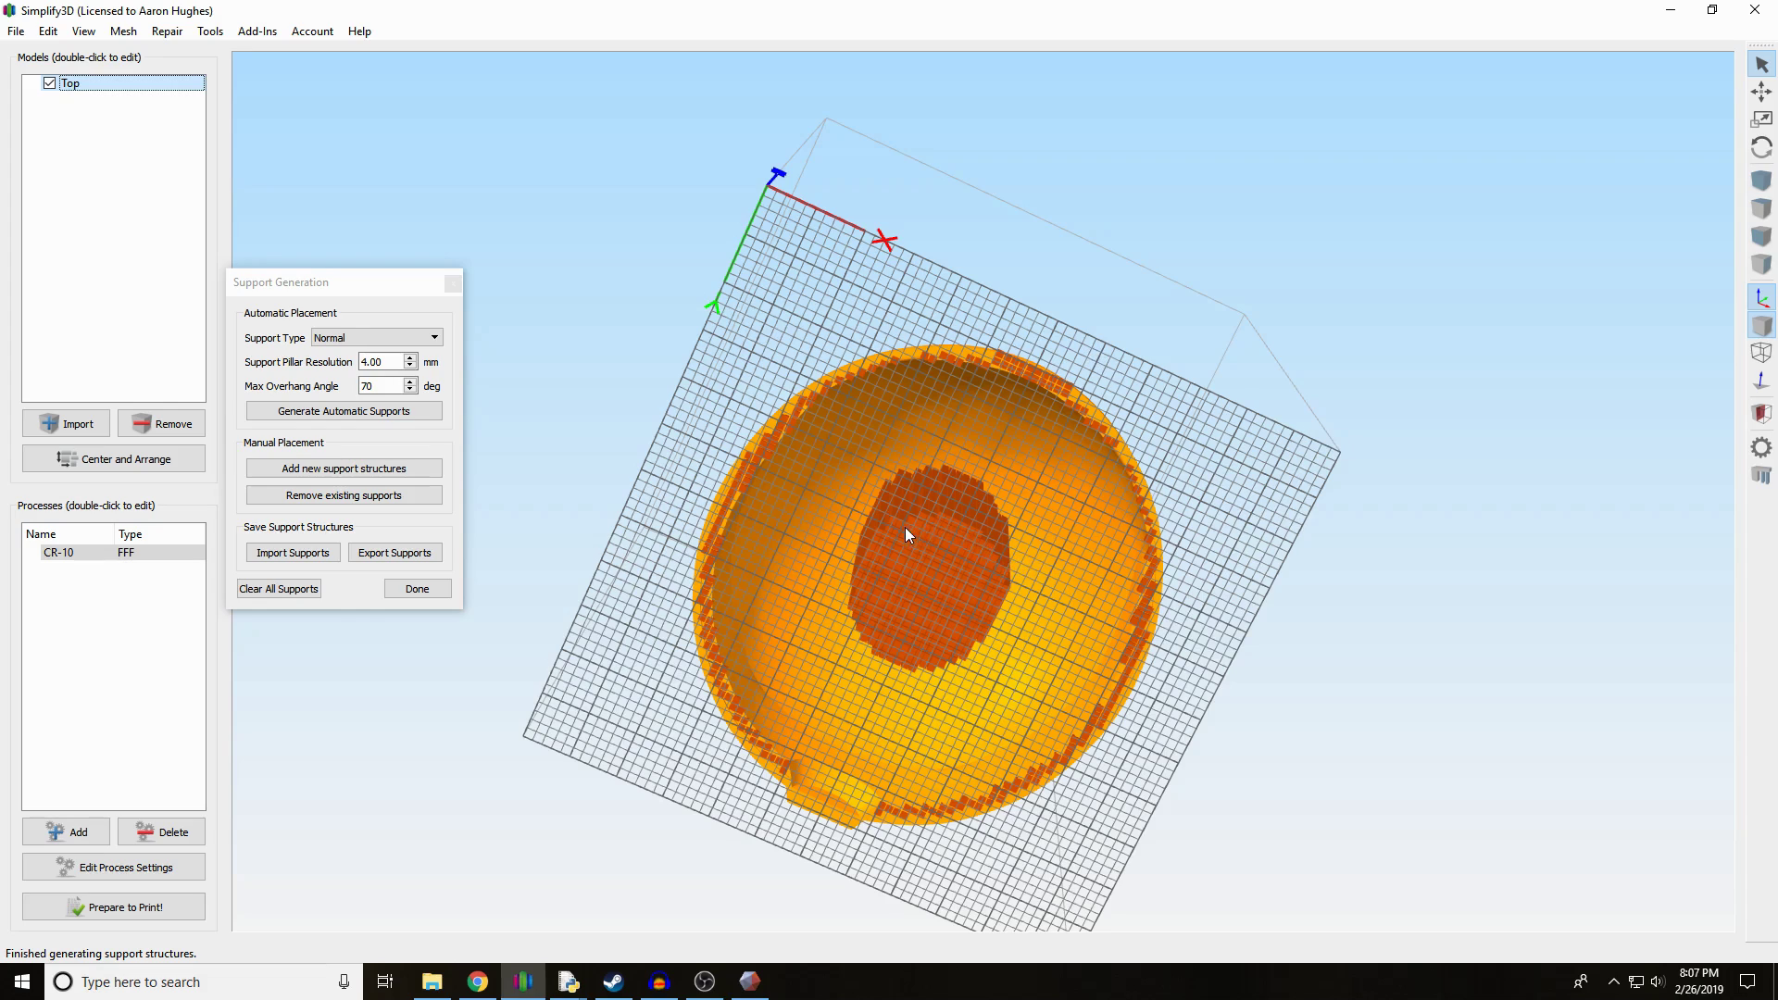
pyautogui.click(371, 386)
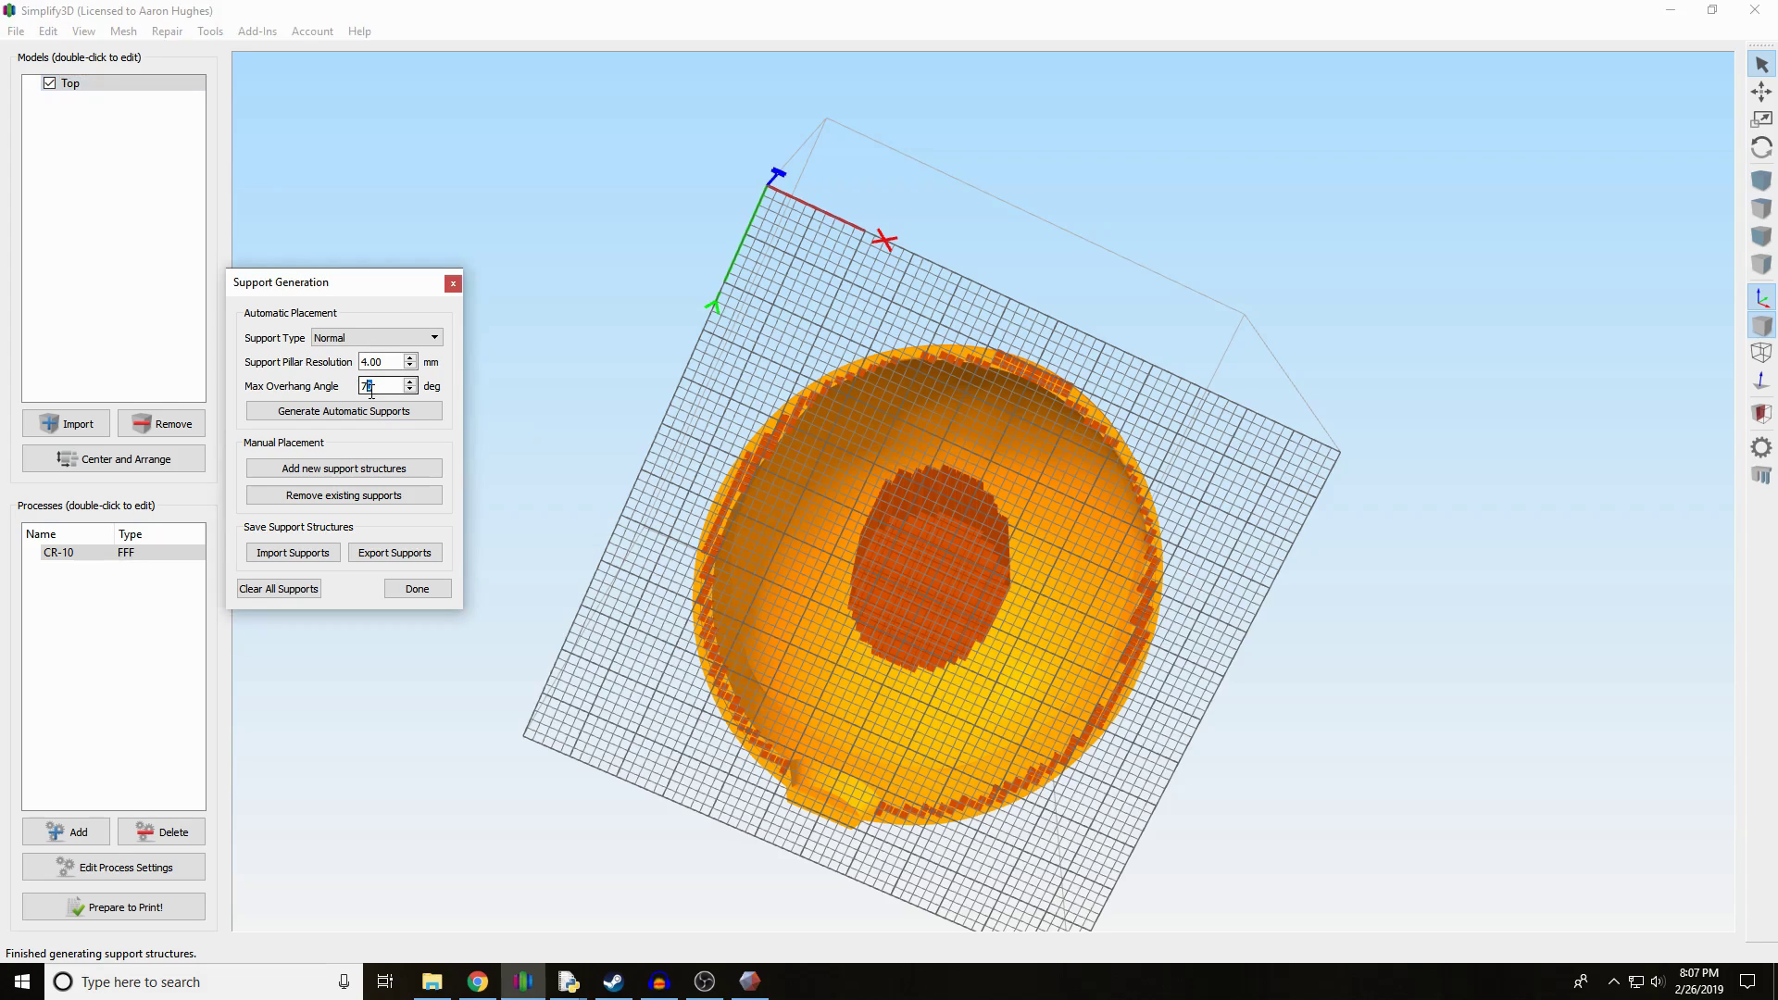
pyautogui.press('BackSpace')
pyautogui.write('5')
pyautogui.click(343, 411)
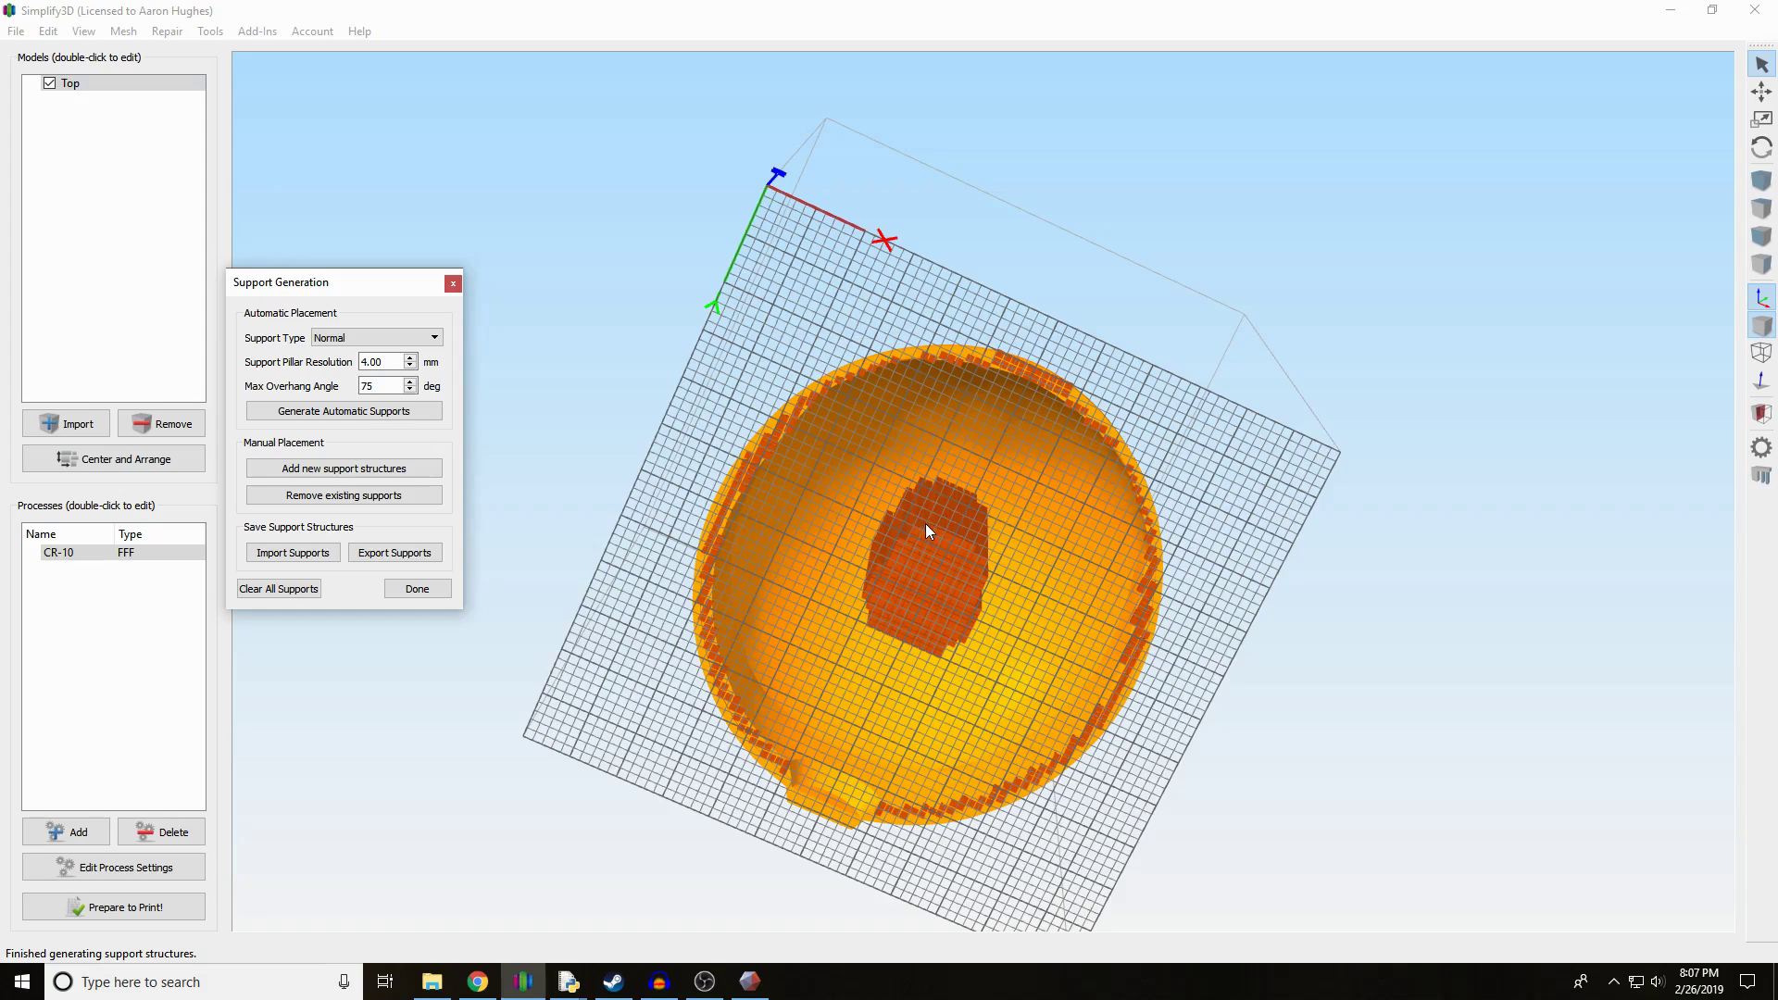
# - Inspect the reduced interior support patch from several angles, including below the bed
pyautogui.moveTo(1231, 679); pyautogui.dragTo(1259, 513)
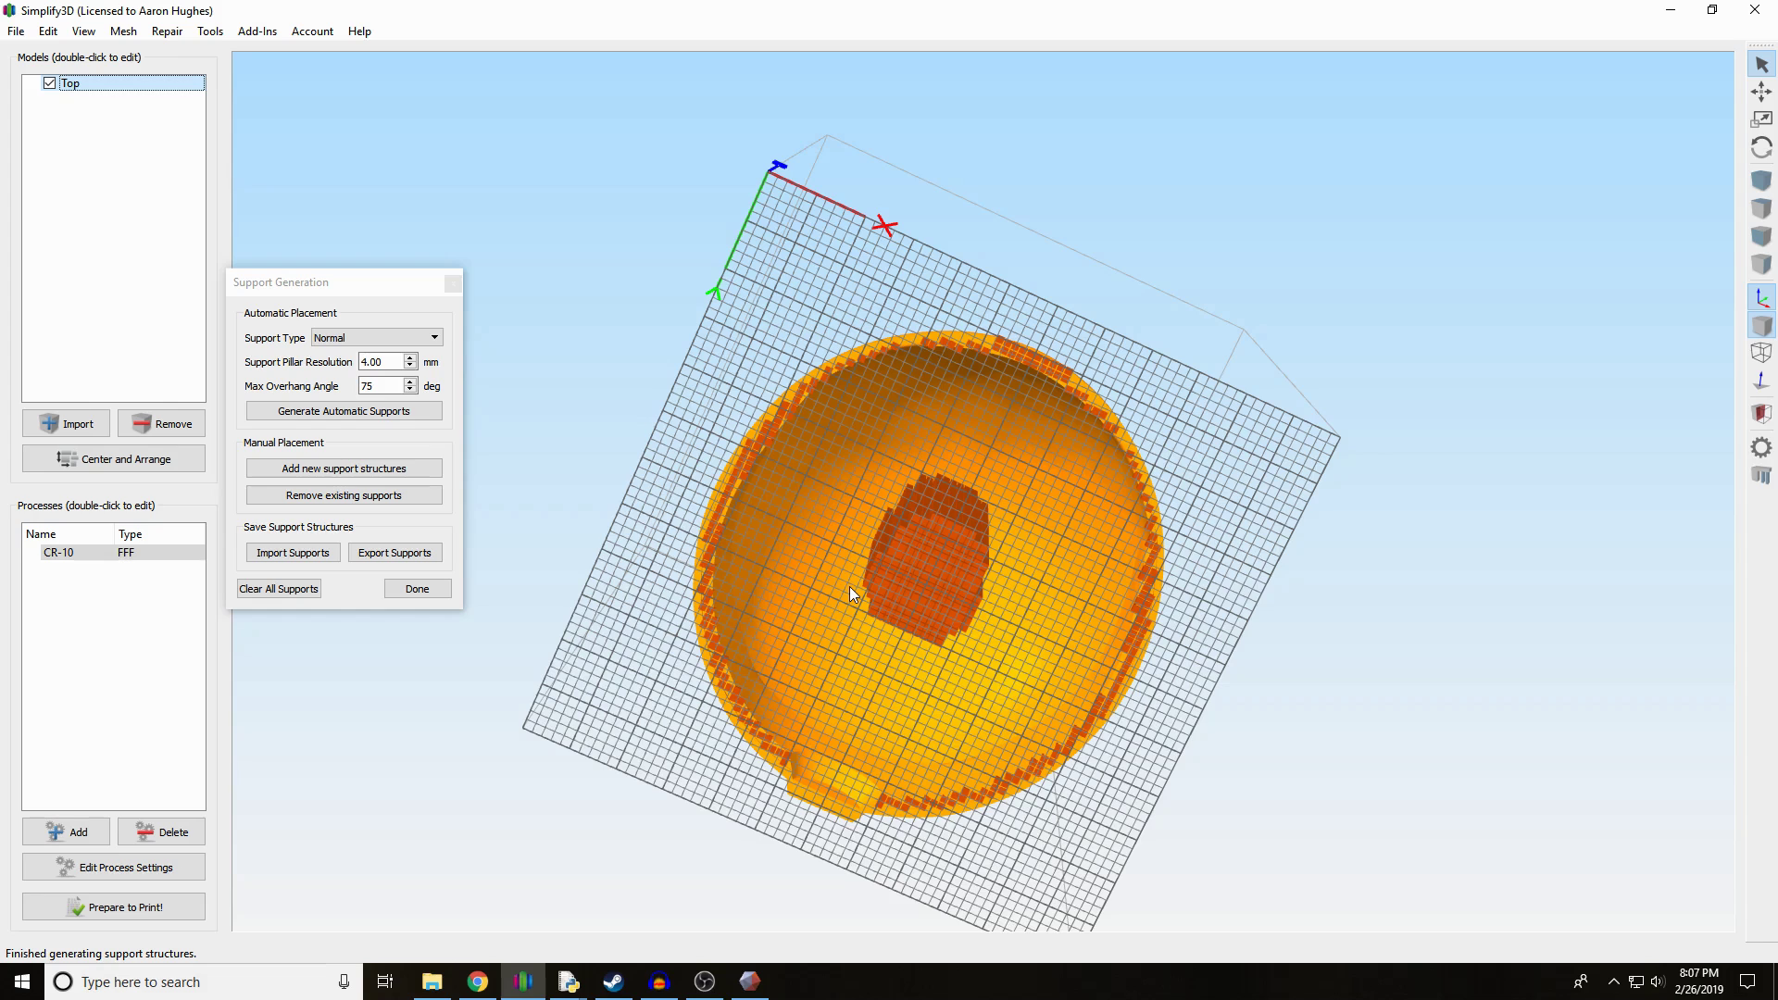
pyautogui.moveTo(1007, 457); pyautogui.dragTo(952, 604)
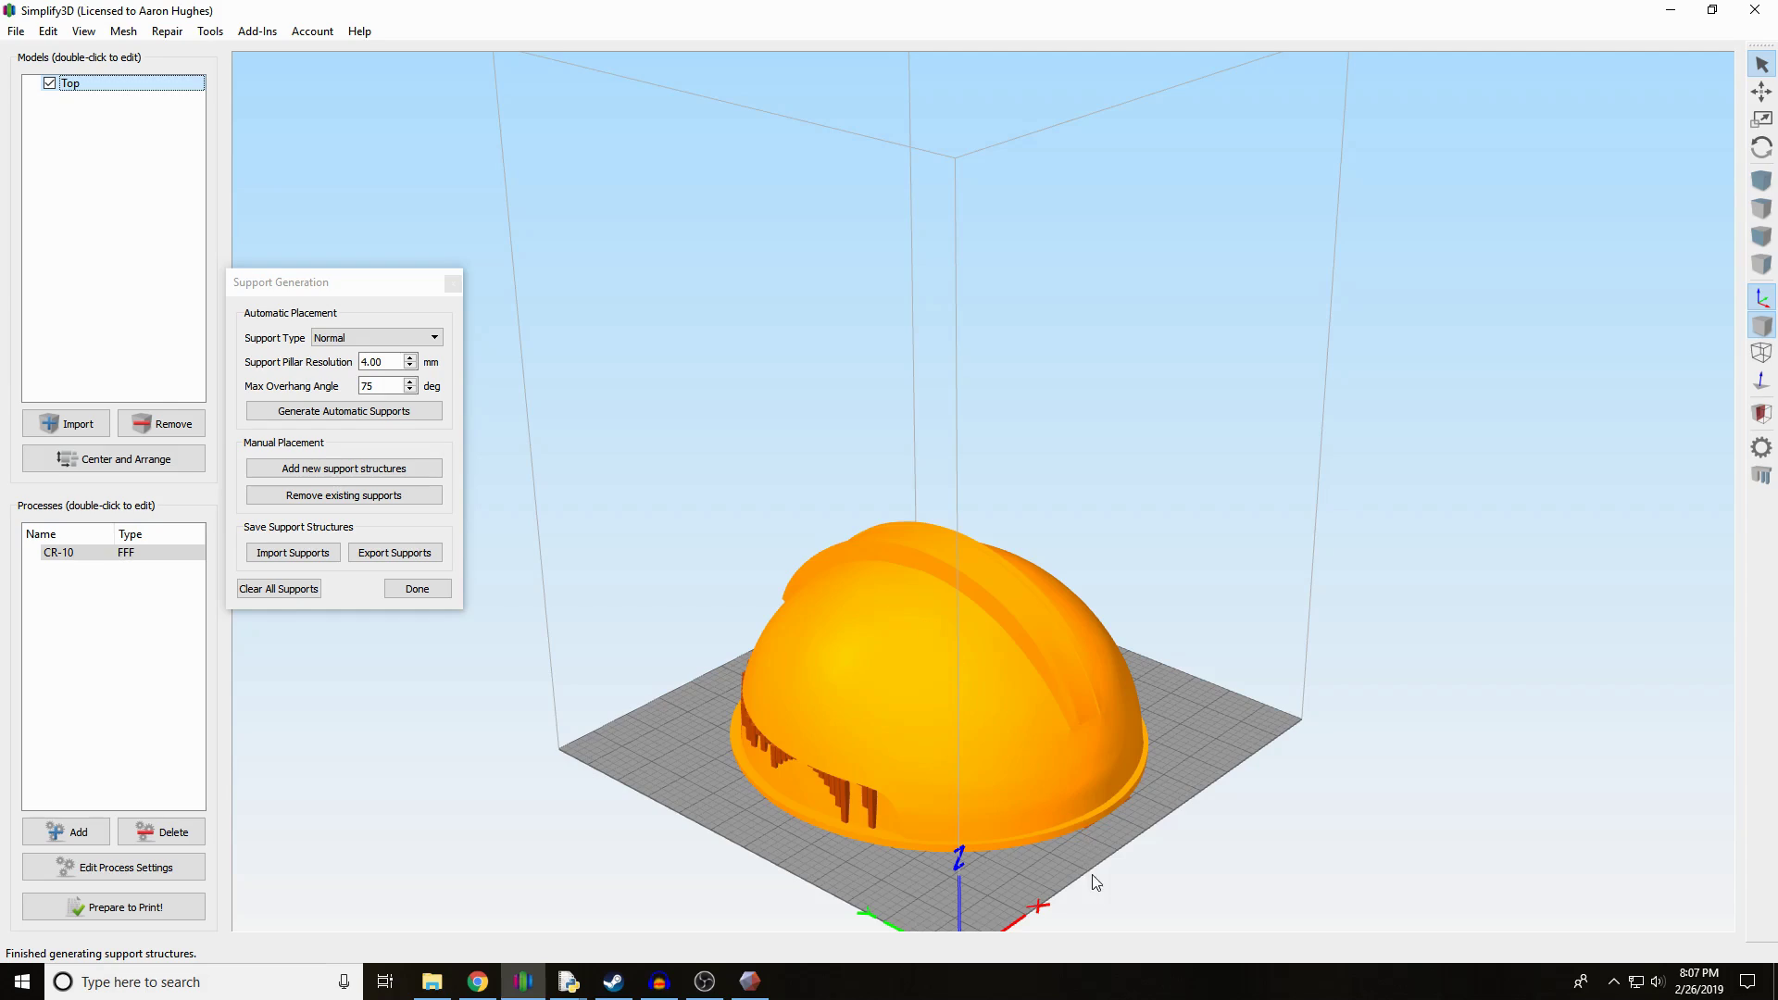
pyautogui.moveTo(1096, 878); pyautogui.dragTo(835, 421)
pyautogui.click(390, 387)
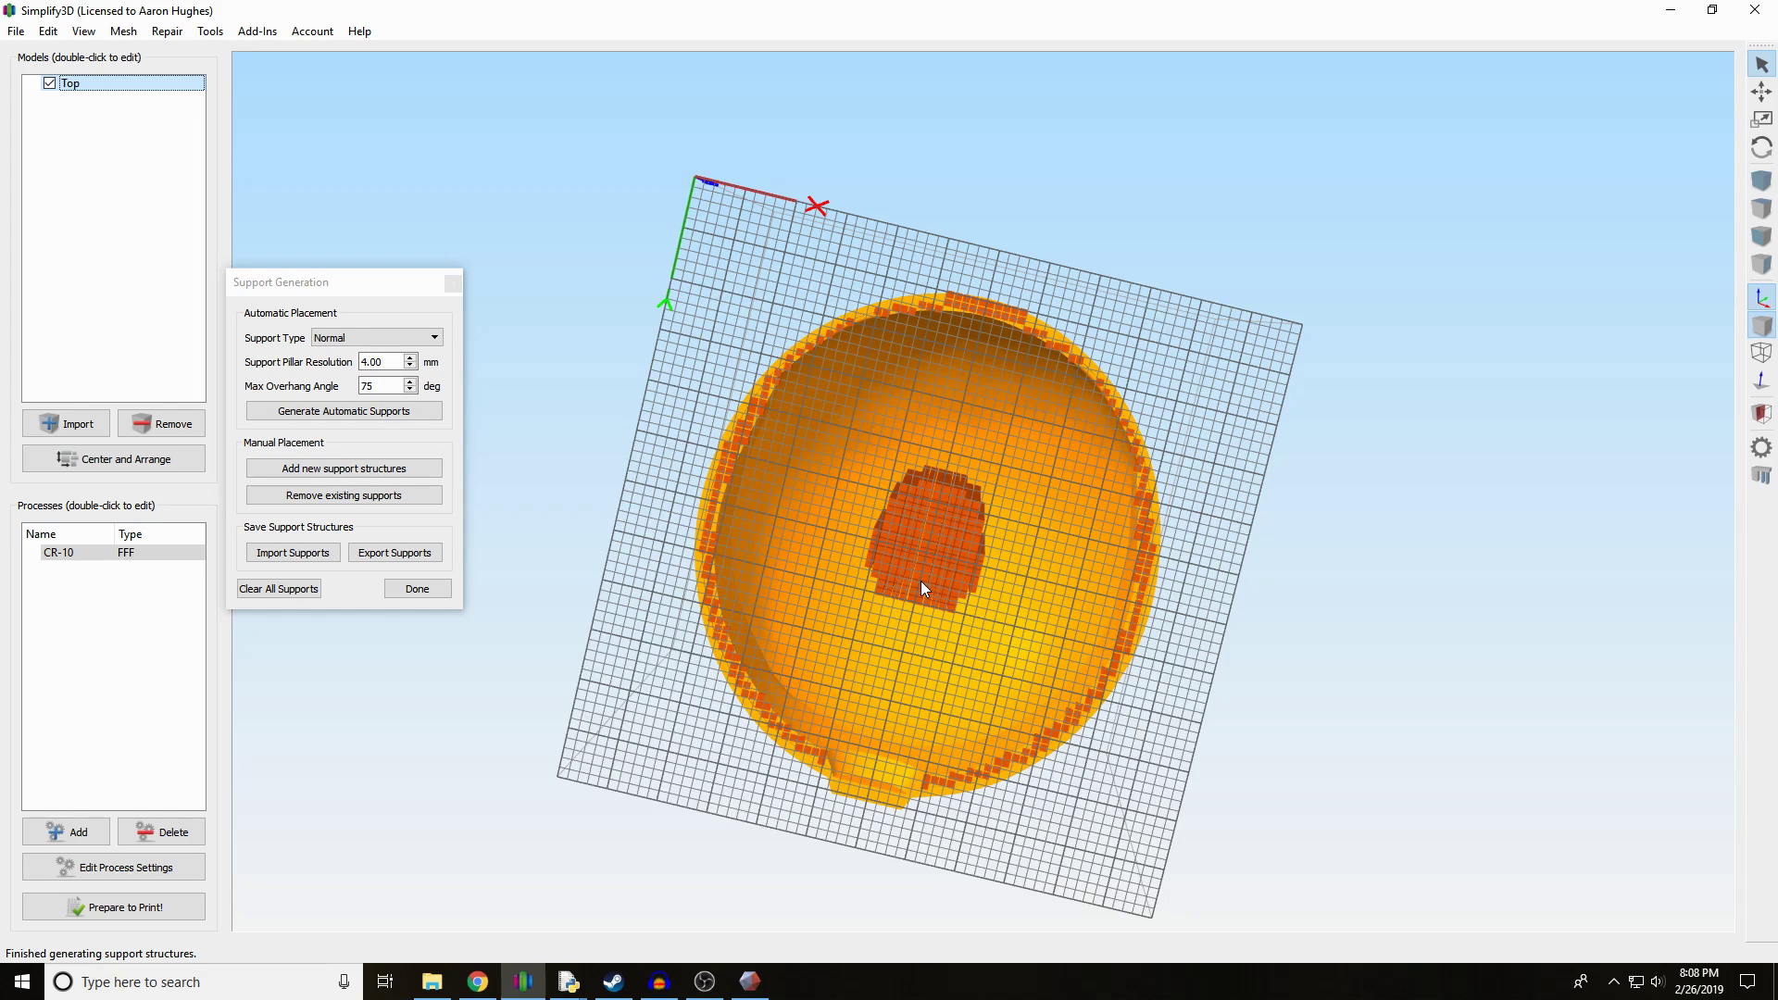
pyautogui.moveTo(920, 580); pyautogui.dragTo(1096, 630)
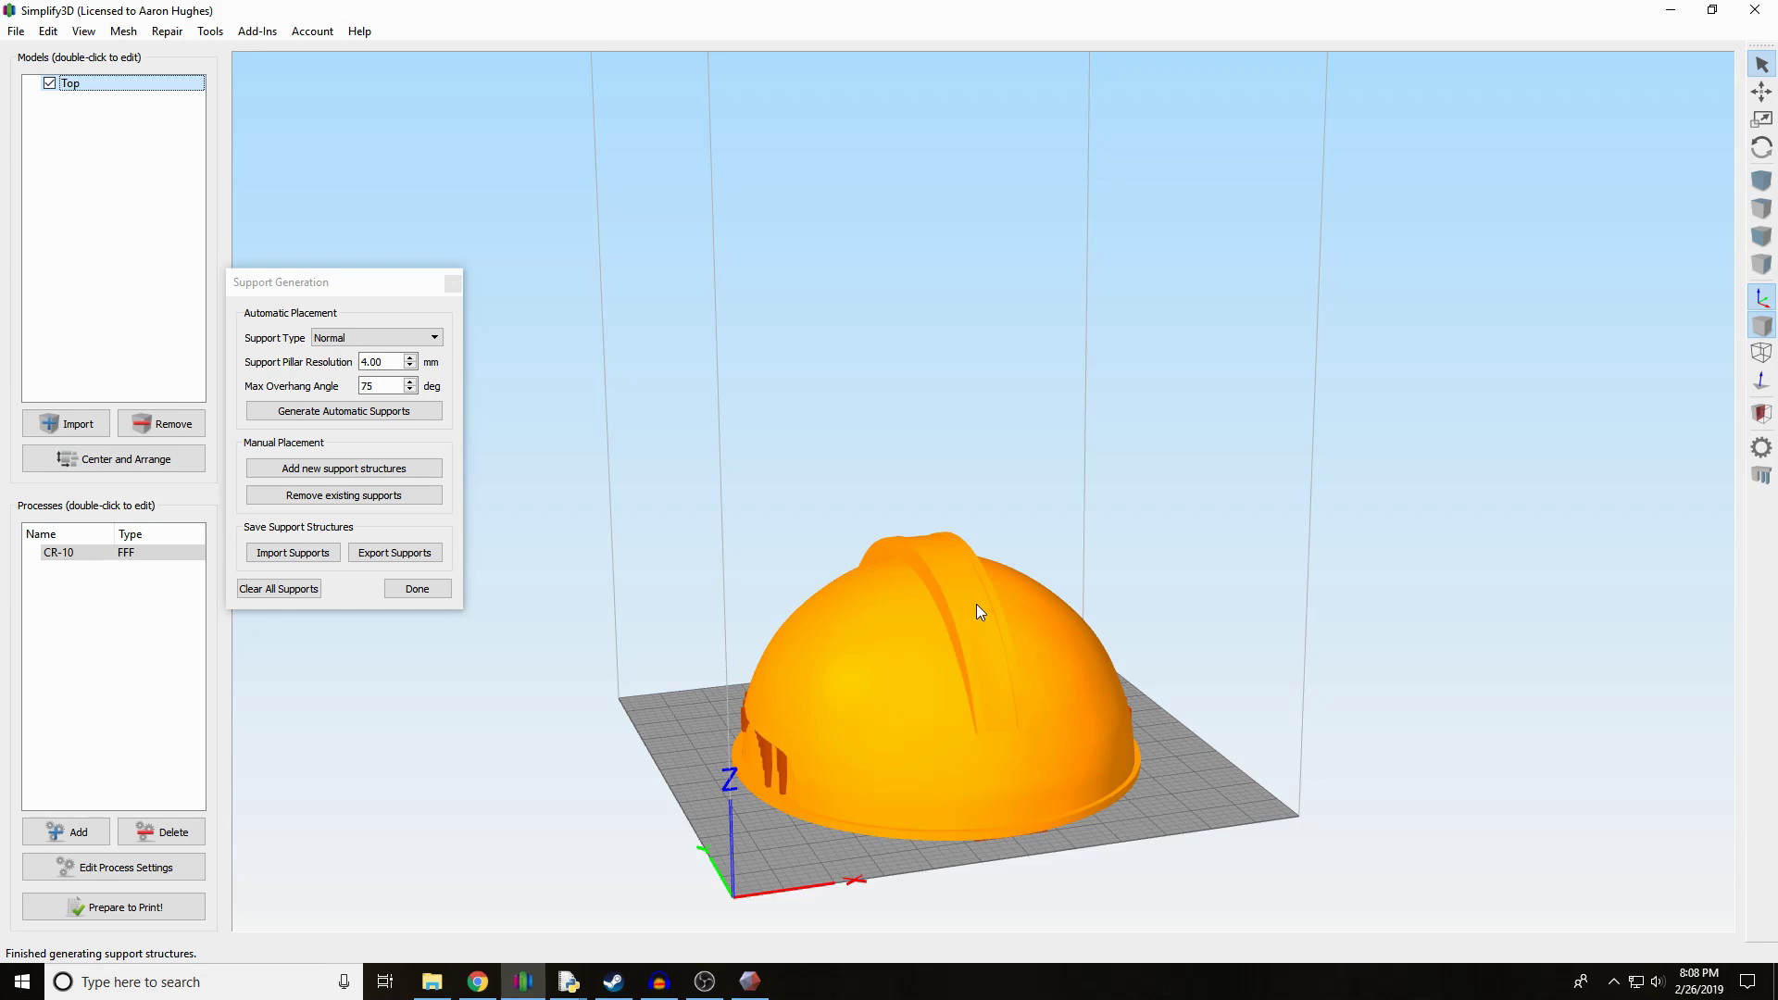
pyautogui.moveTo(674, 812); pyautogui.dragTo(611, 393)
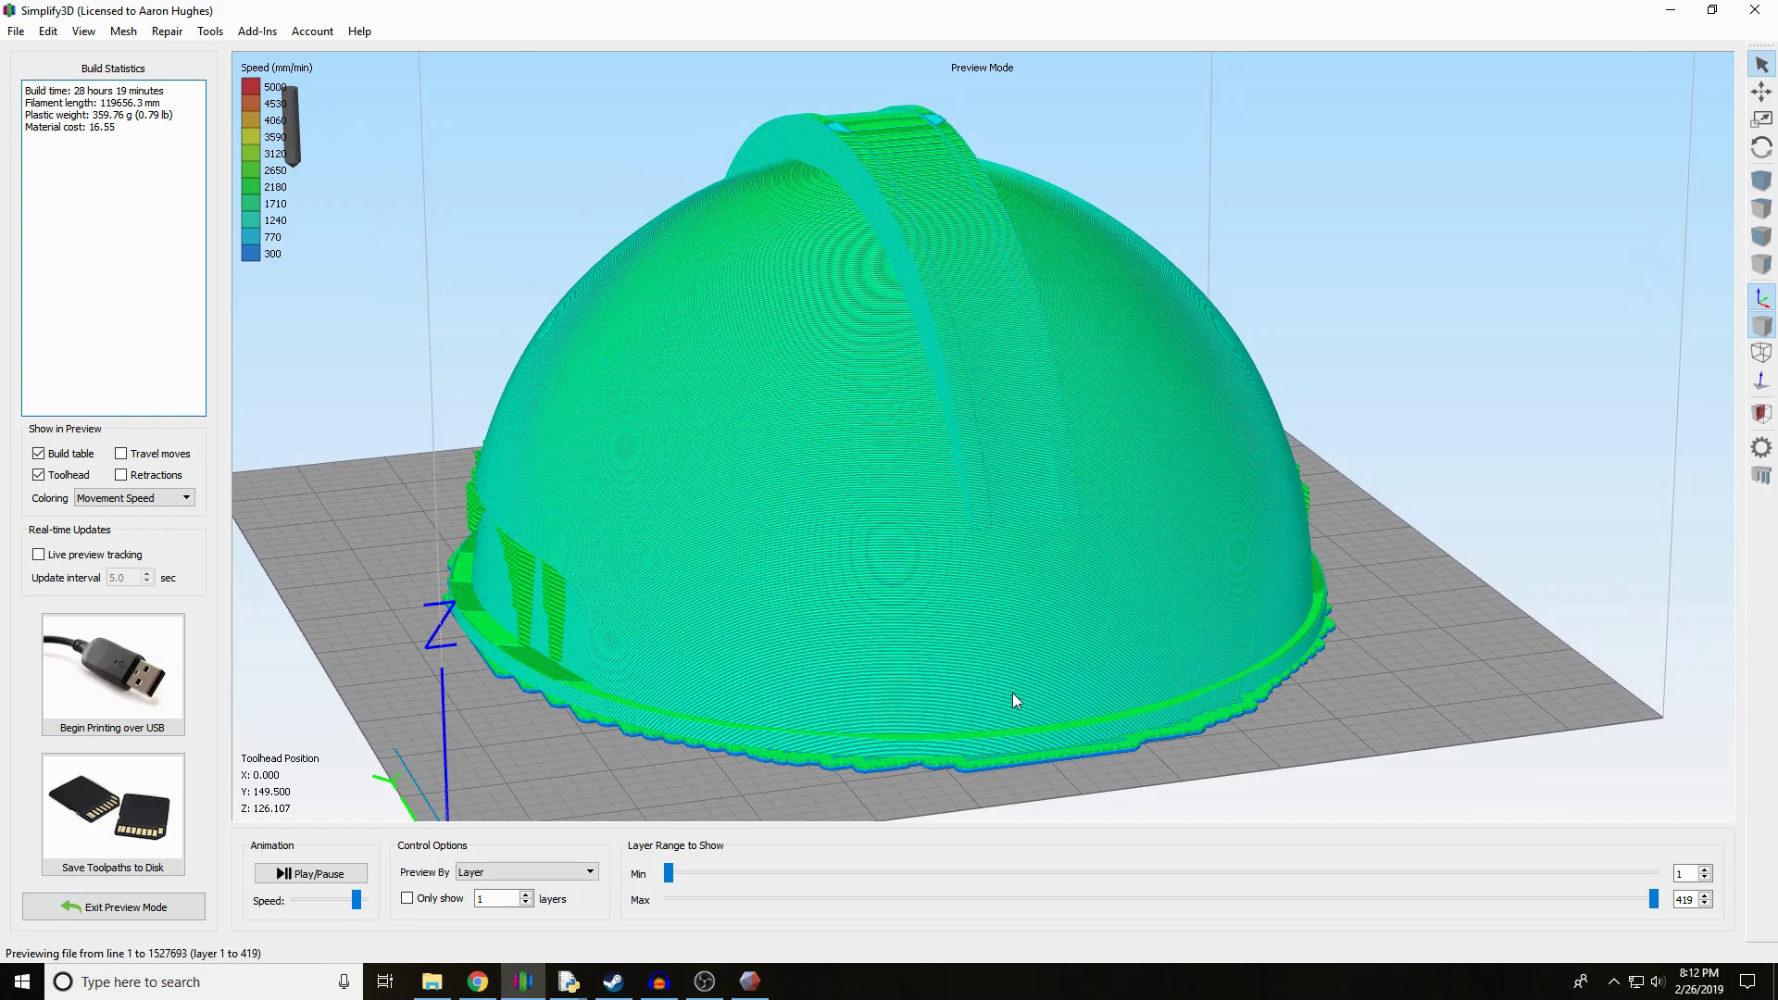
pyautogui.scroll(-2, 1013, 693)
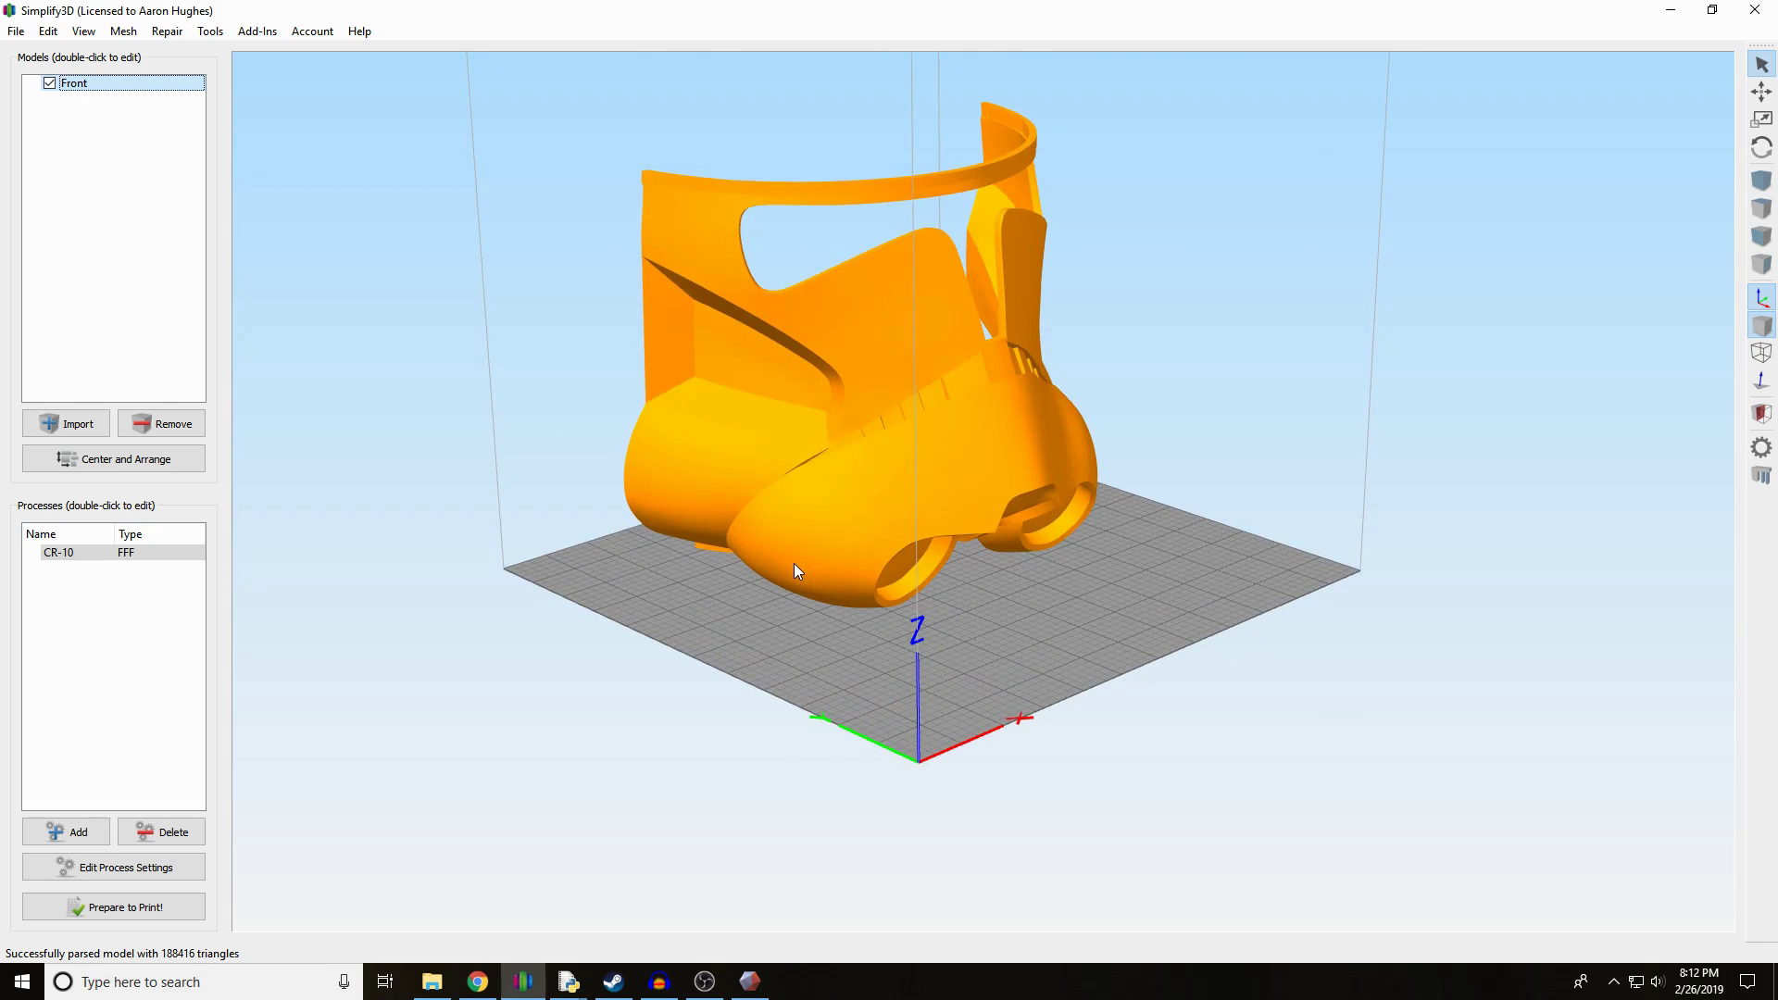
# - Flip the Front piece 180° about X and re-centre it on the bed
pyautogui.moveTo(675, 658); pyautogui.dragTo(770, 636)
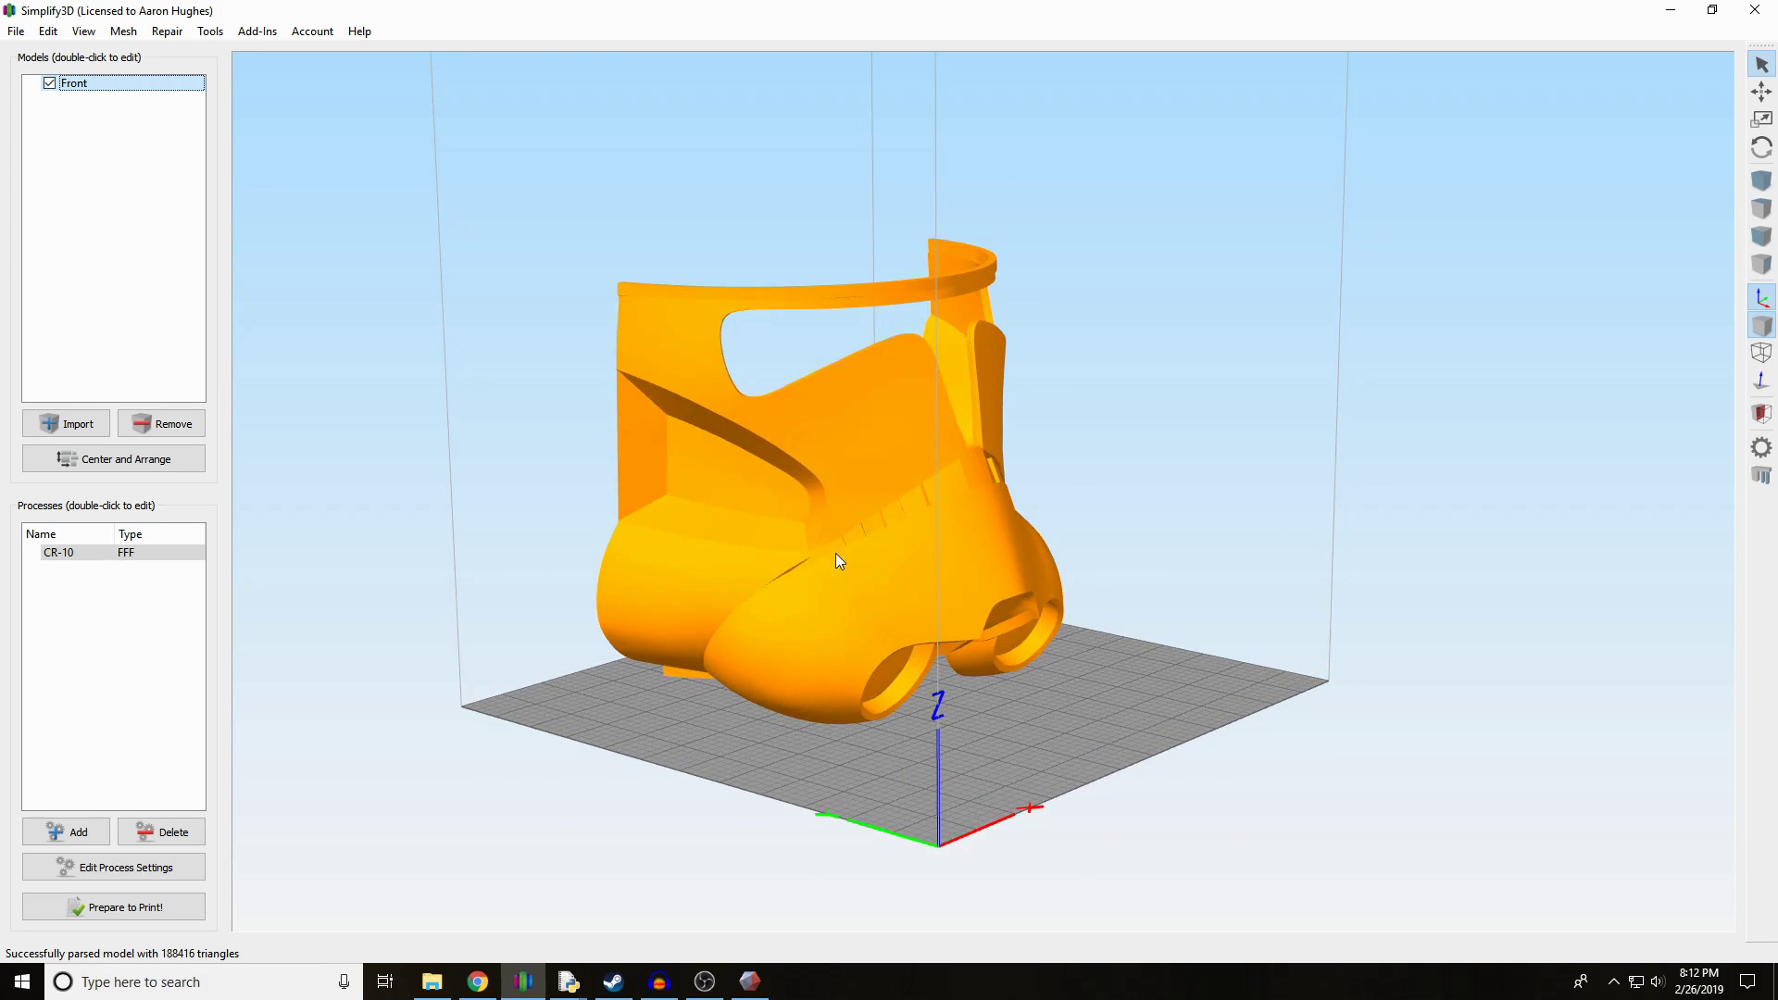
pyautogui.doubleClick(774, 543)
pyautogui.moveTo(822, 796); pyautogui.dragTo(547, 708)
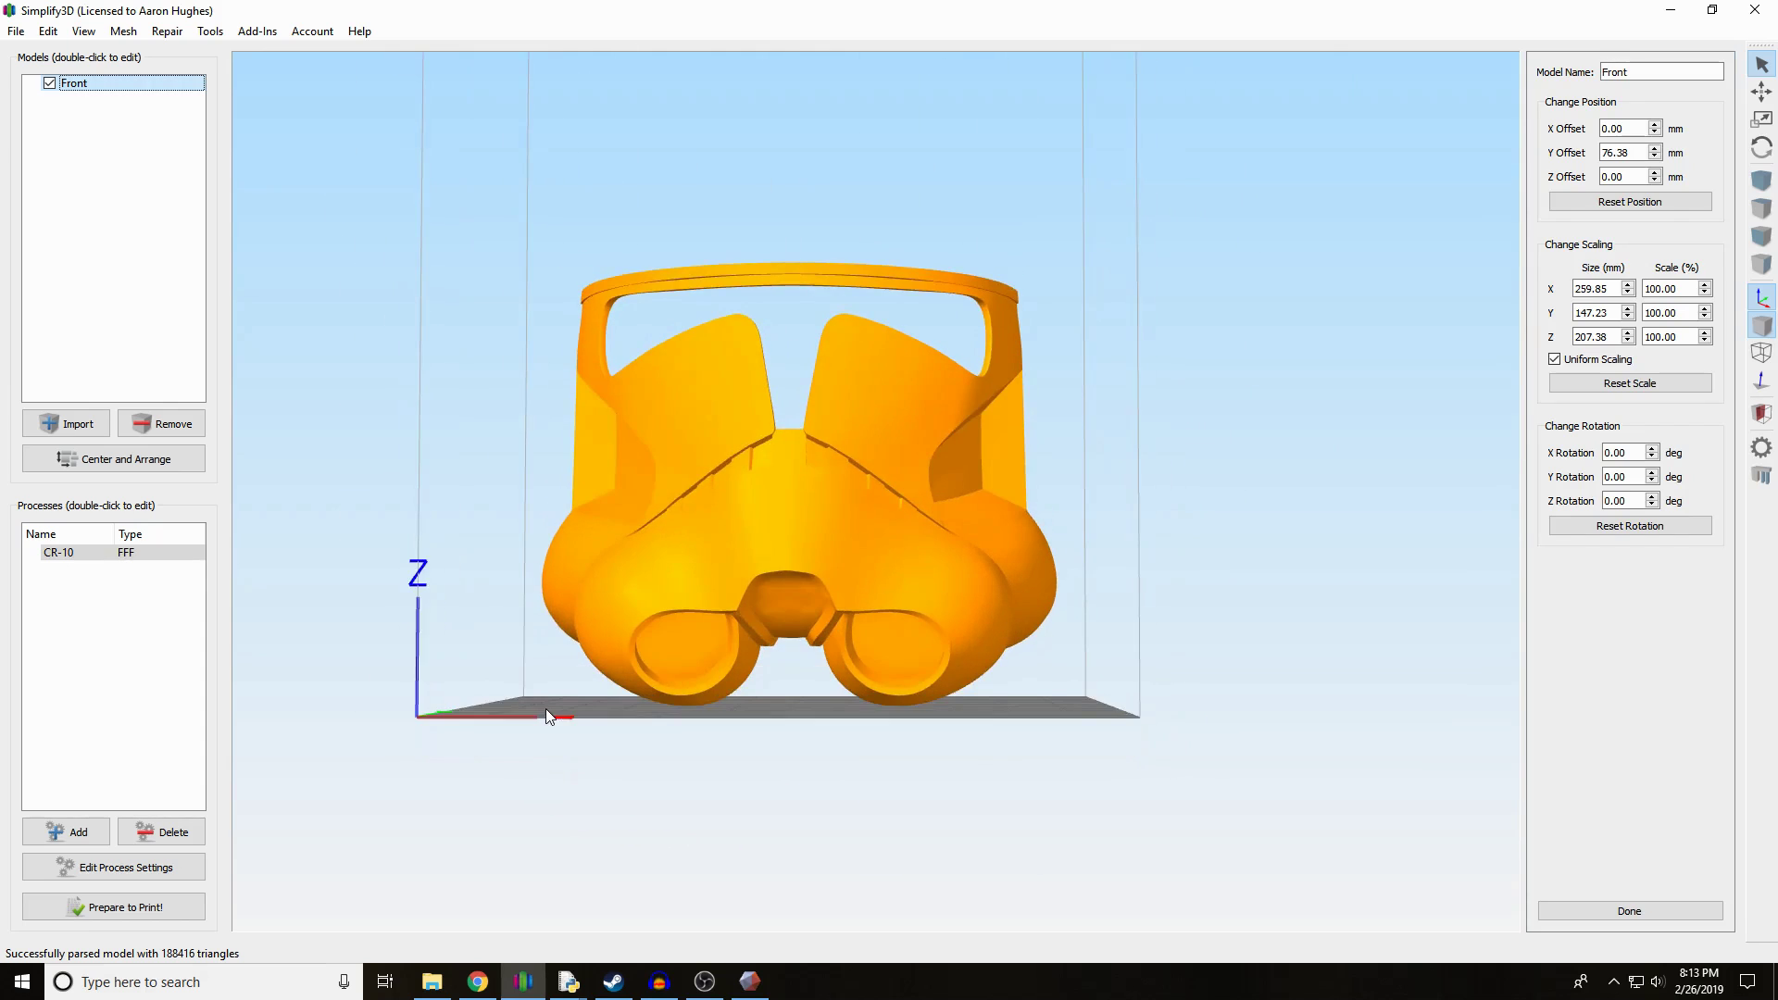
pyautogui.click(1652, 449)
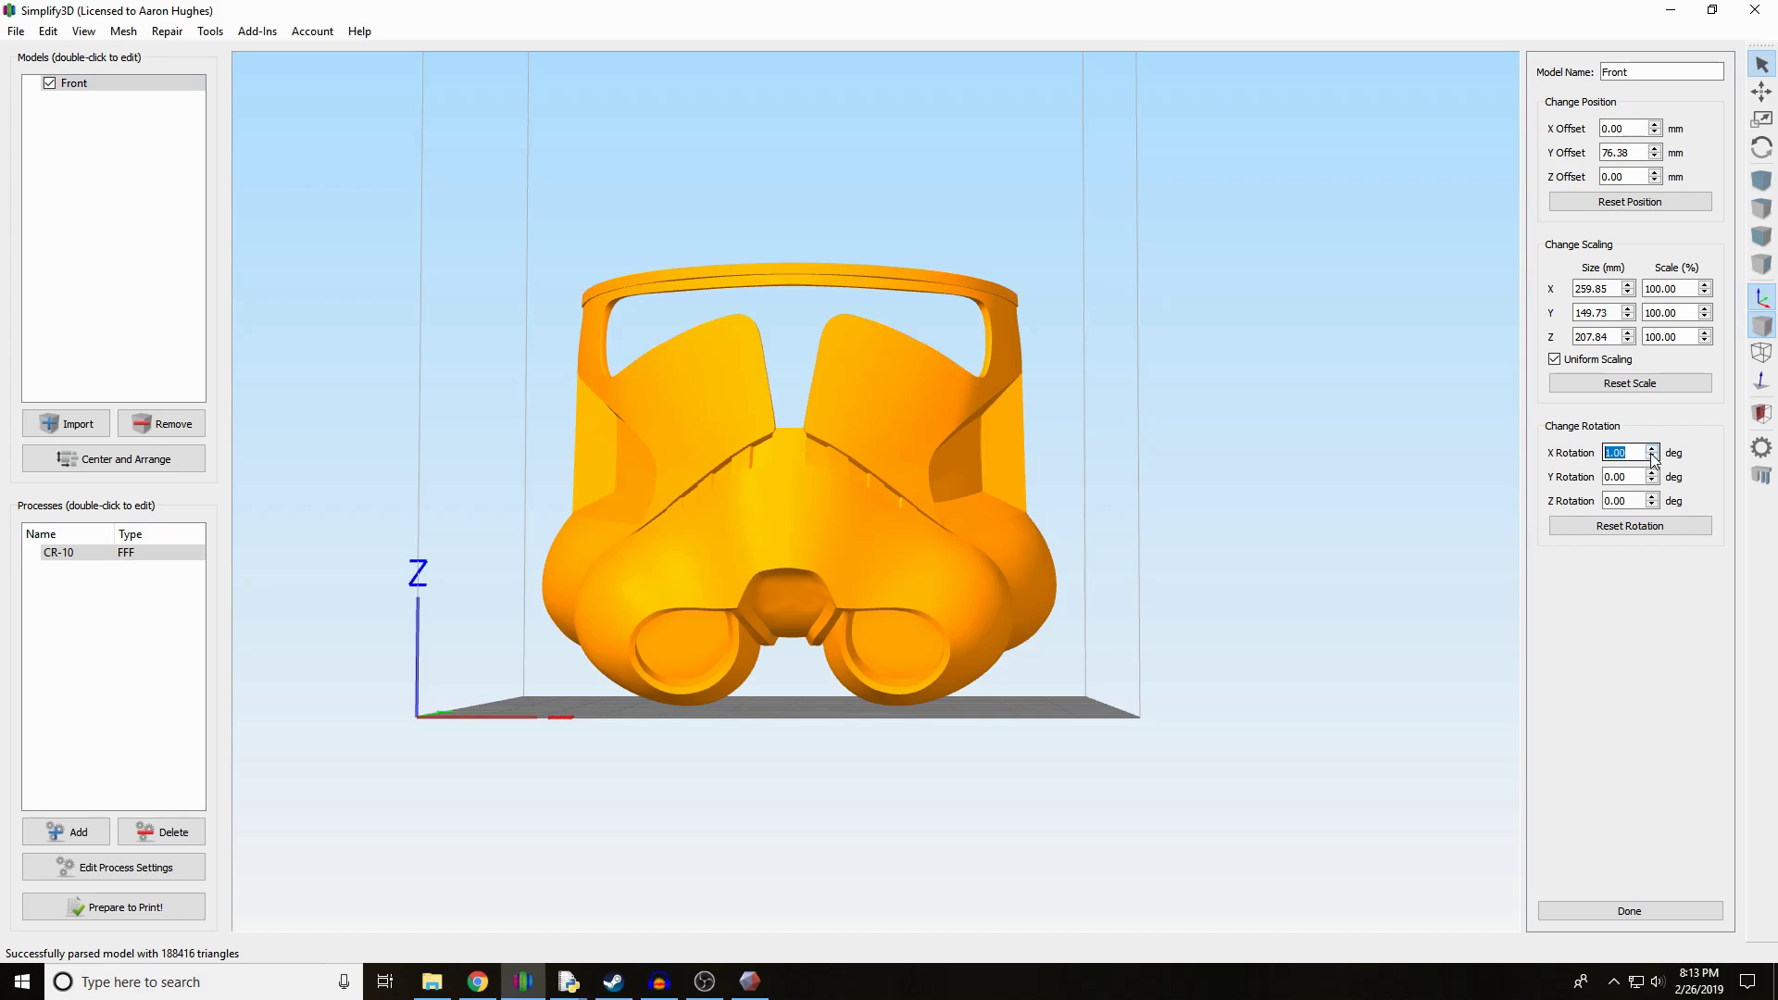
pyautogui.write('180')
pyautogui.press('Return')
pyautogui.click(189, 460)
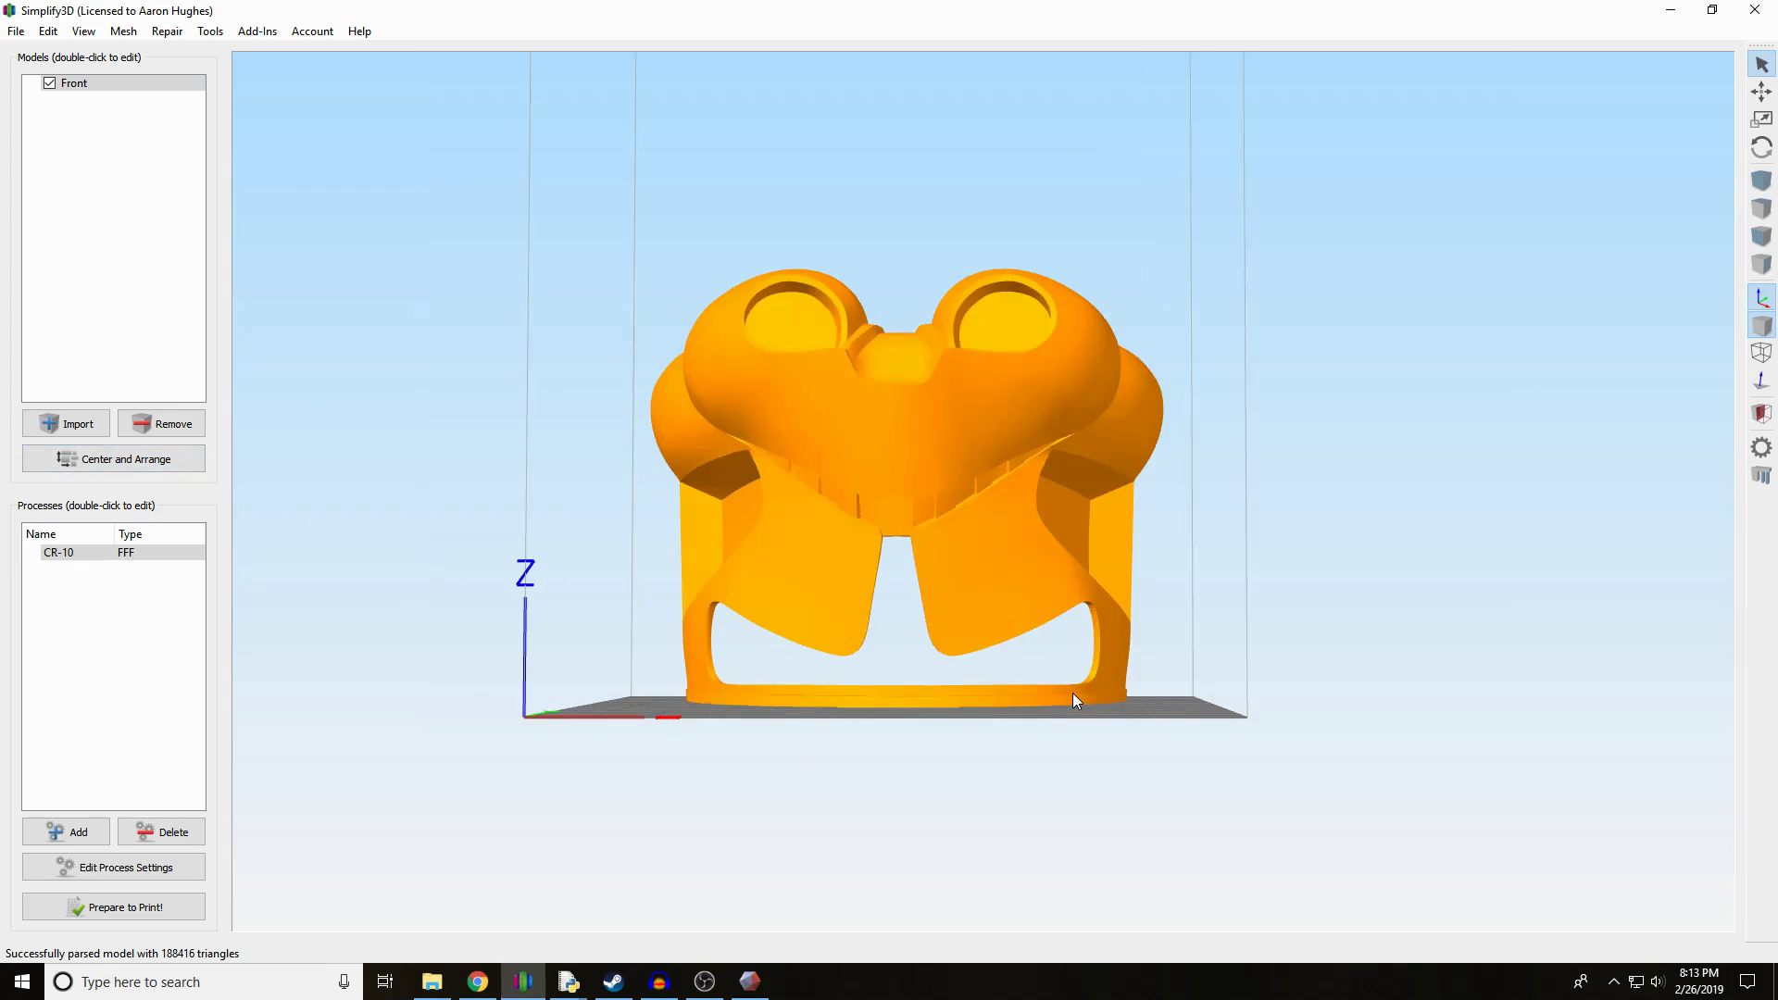
pyautogui.click(1115, 698)
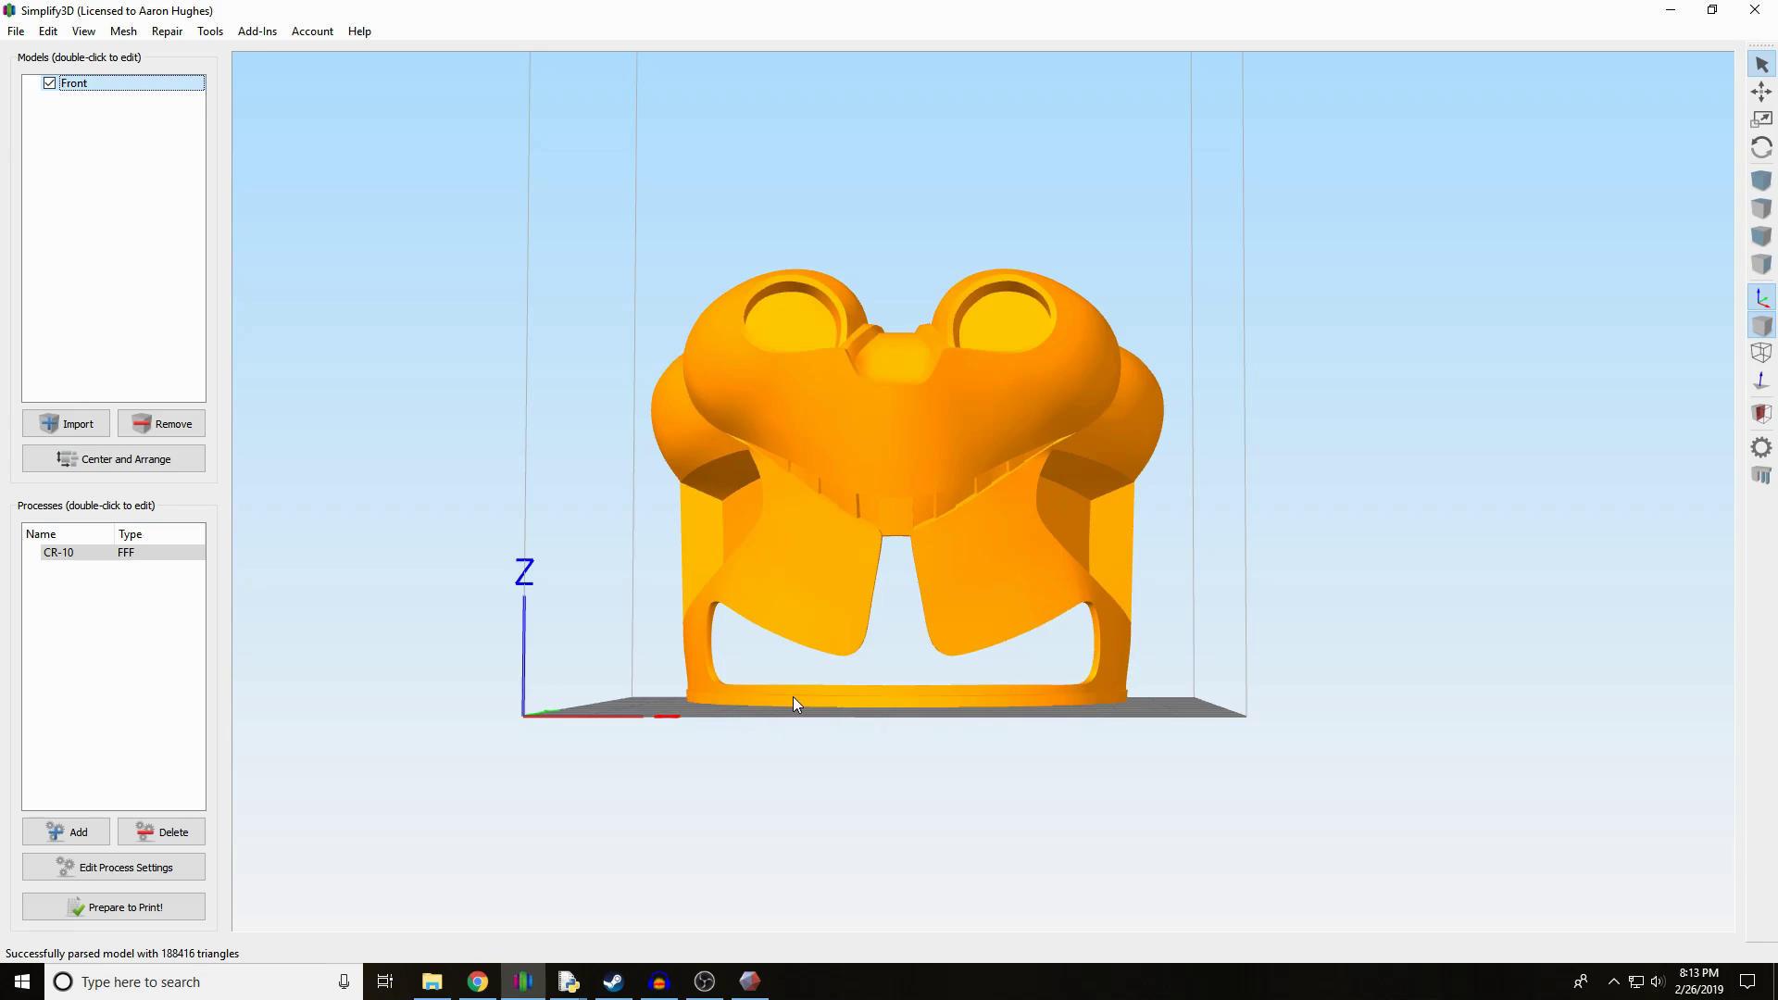
# - Rotate the Front piece by 90° and centre it on the bed
pyautogui.moveTo(1176, 675); pyautogui.dragTo(850, 584)
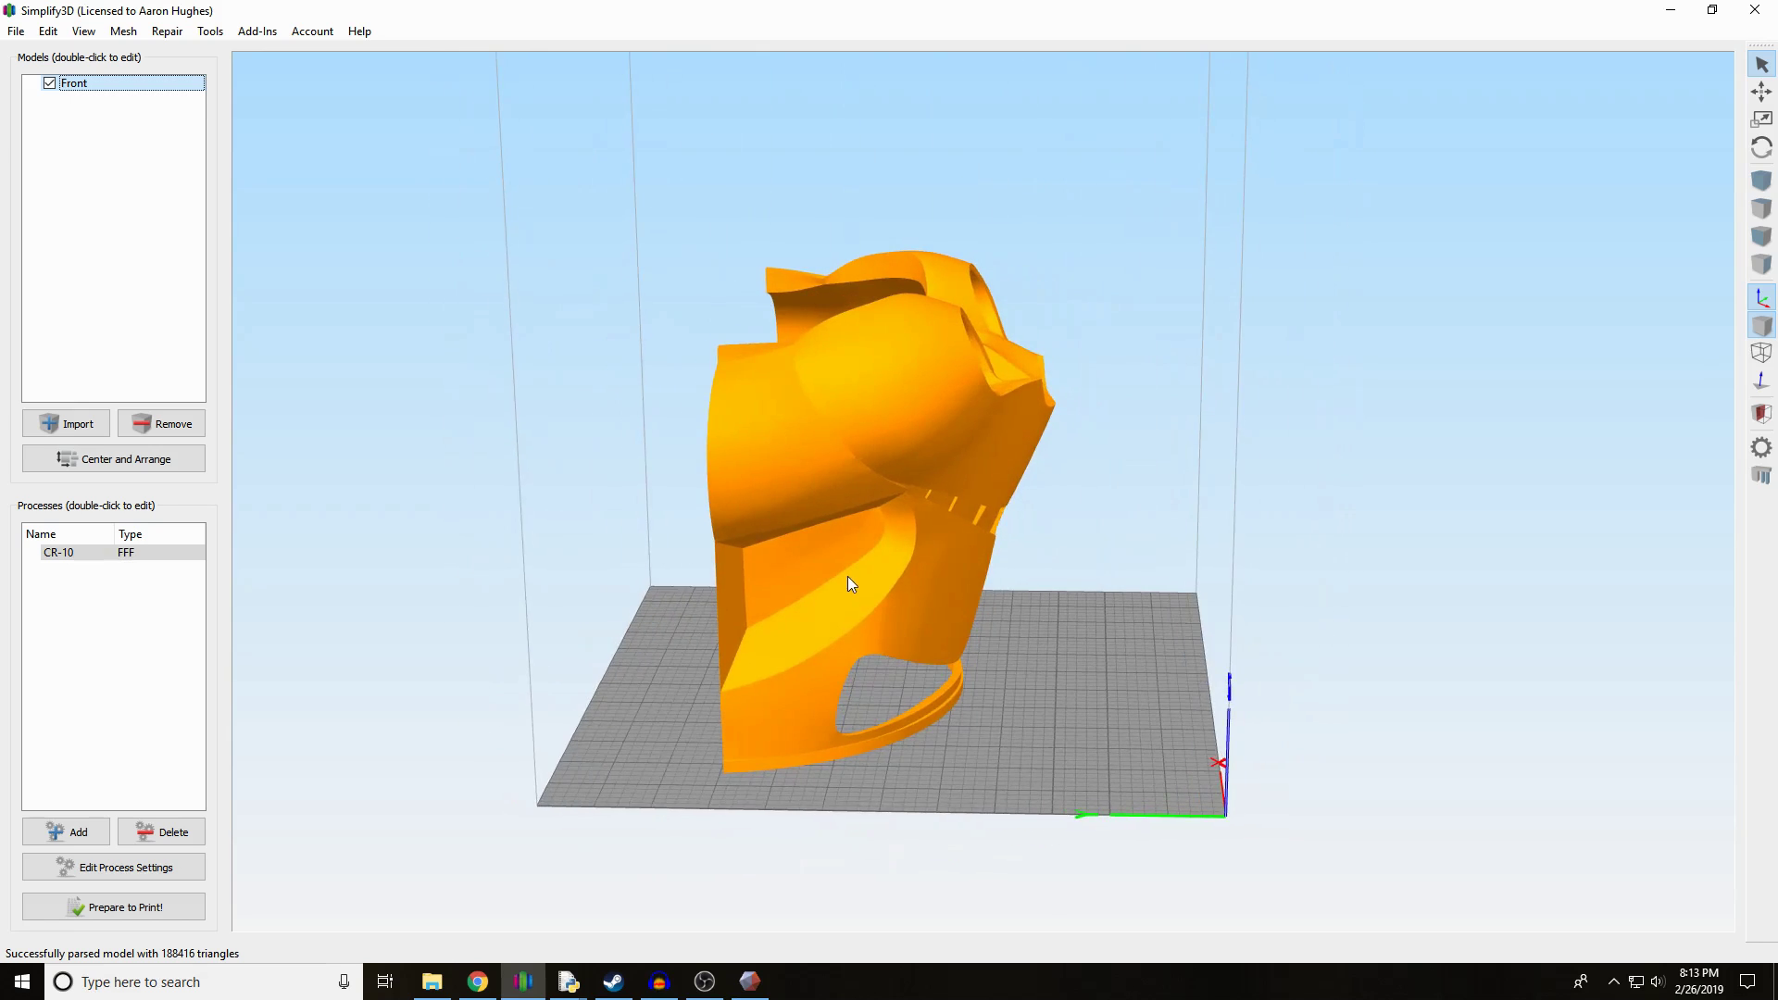
pyautogui.doubleClick(851, 583)
pyautogui.click(1630, 476)
pyautogui.write('90')
pyautogui.press('Return')
pyautogui.click(113, 459)
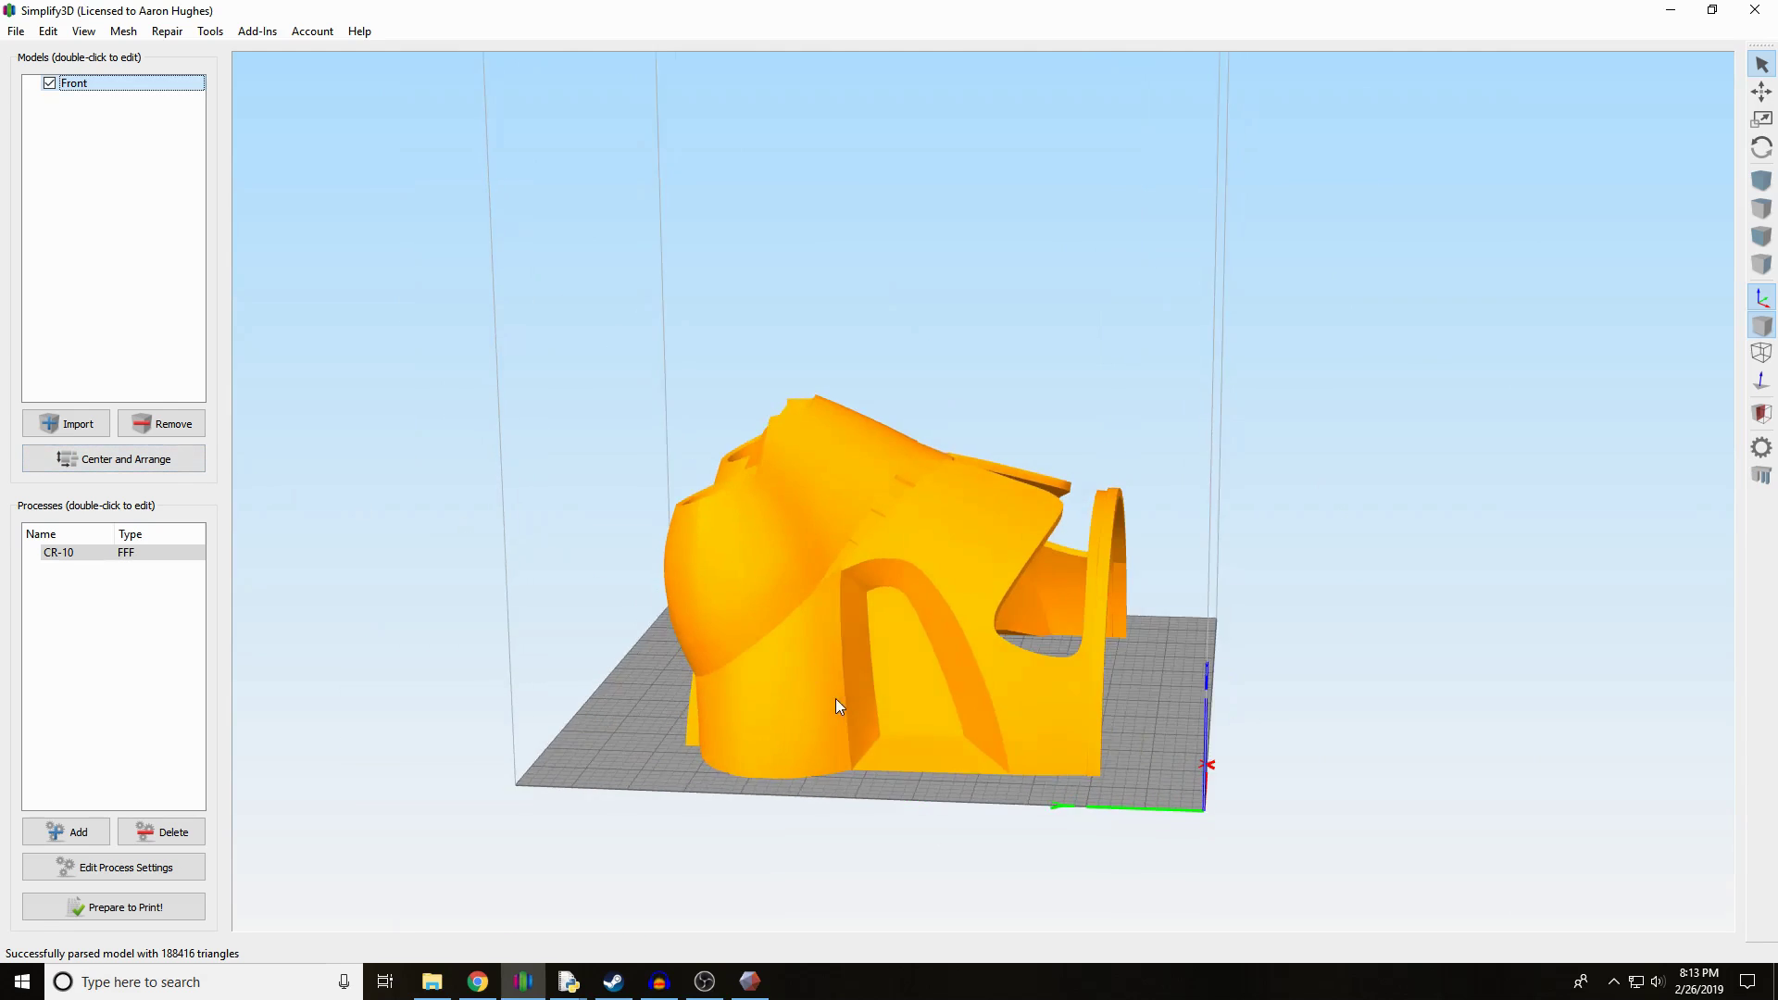
# - Set the Front piece's X and Y rotations to 0, re-centre it, and reset its rotation
pyautogui.moveTo(838, 706); pyautogui.dragTo(758, 752)
pyautogui.doubleClick(758, 752)
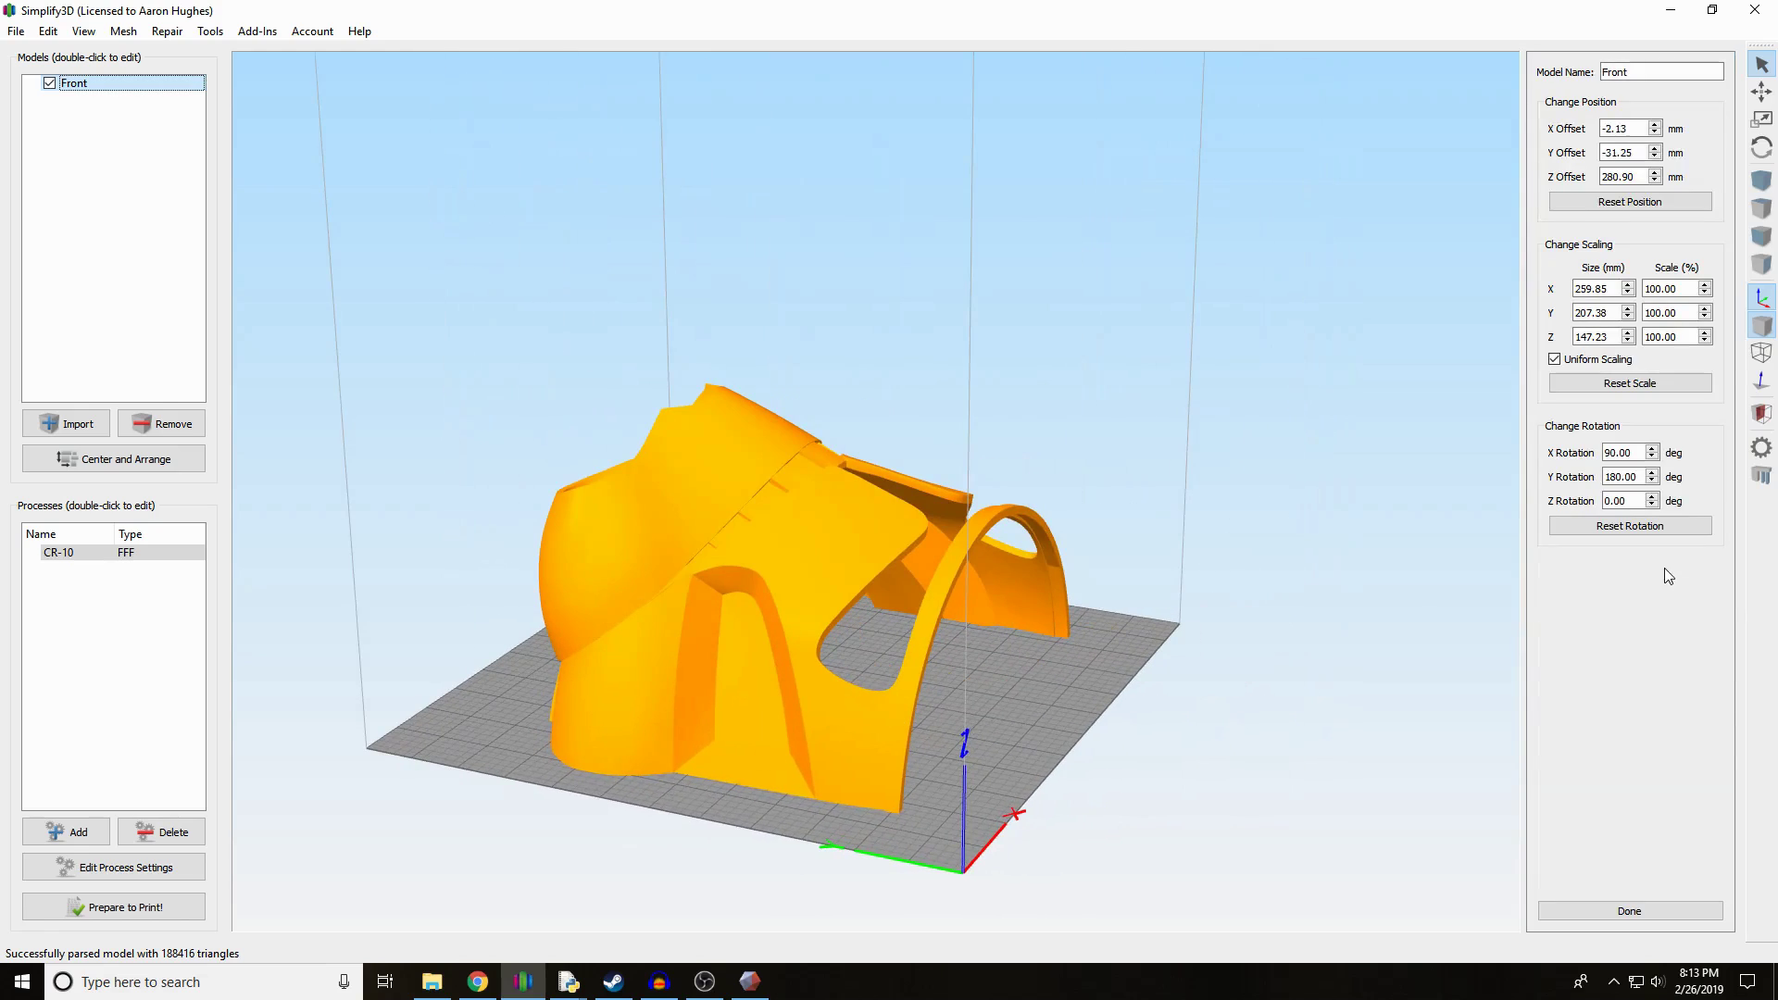
pyautogui.doubleClick(1631, 474)
pyautogui.write('0')
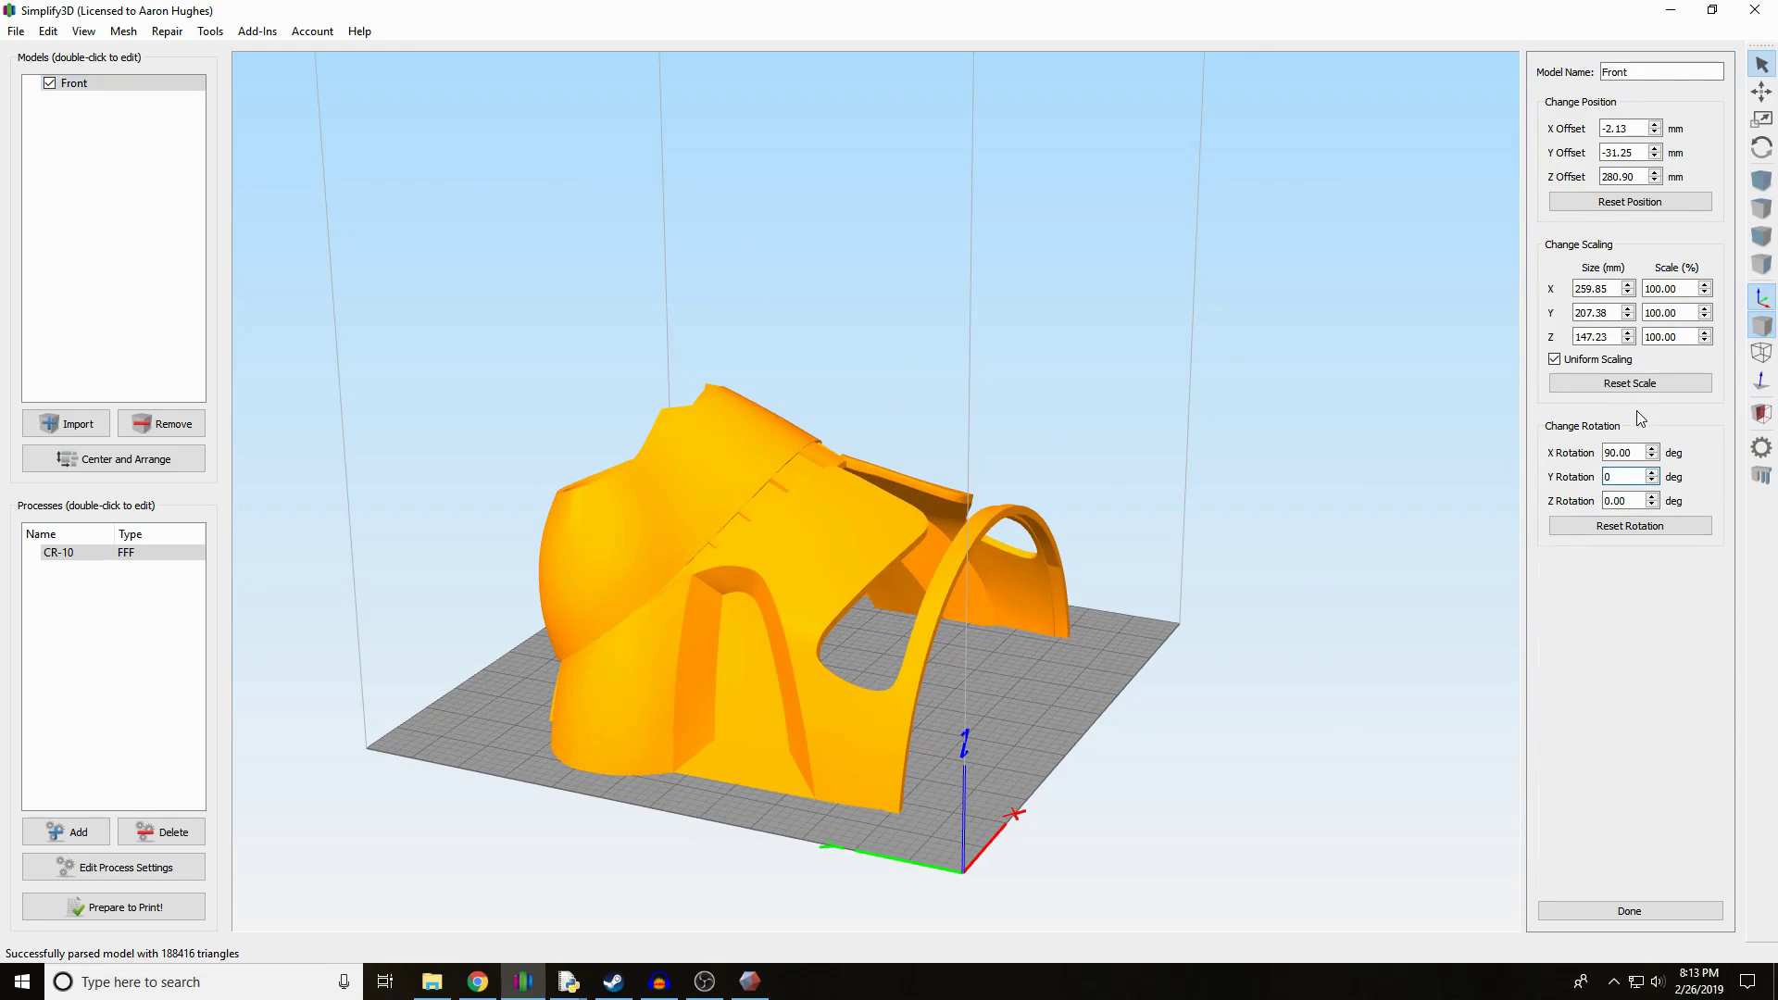
pyautogui.doubleClick(1639, 451)
pyautogui.write('0')
pyautogui.press('Return')
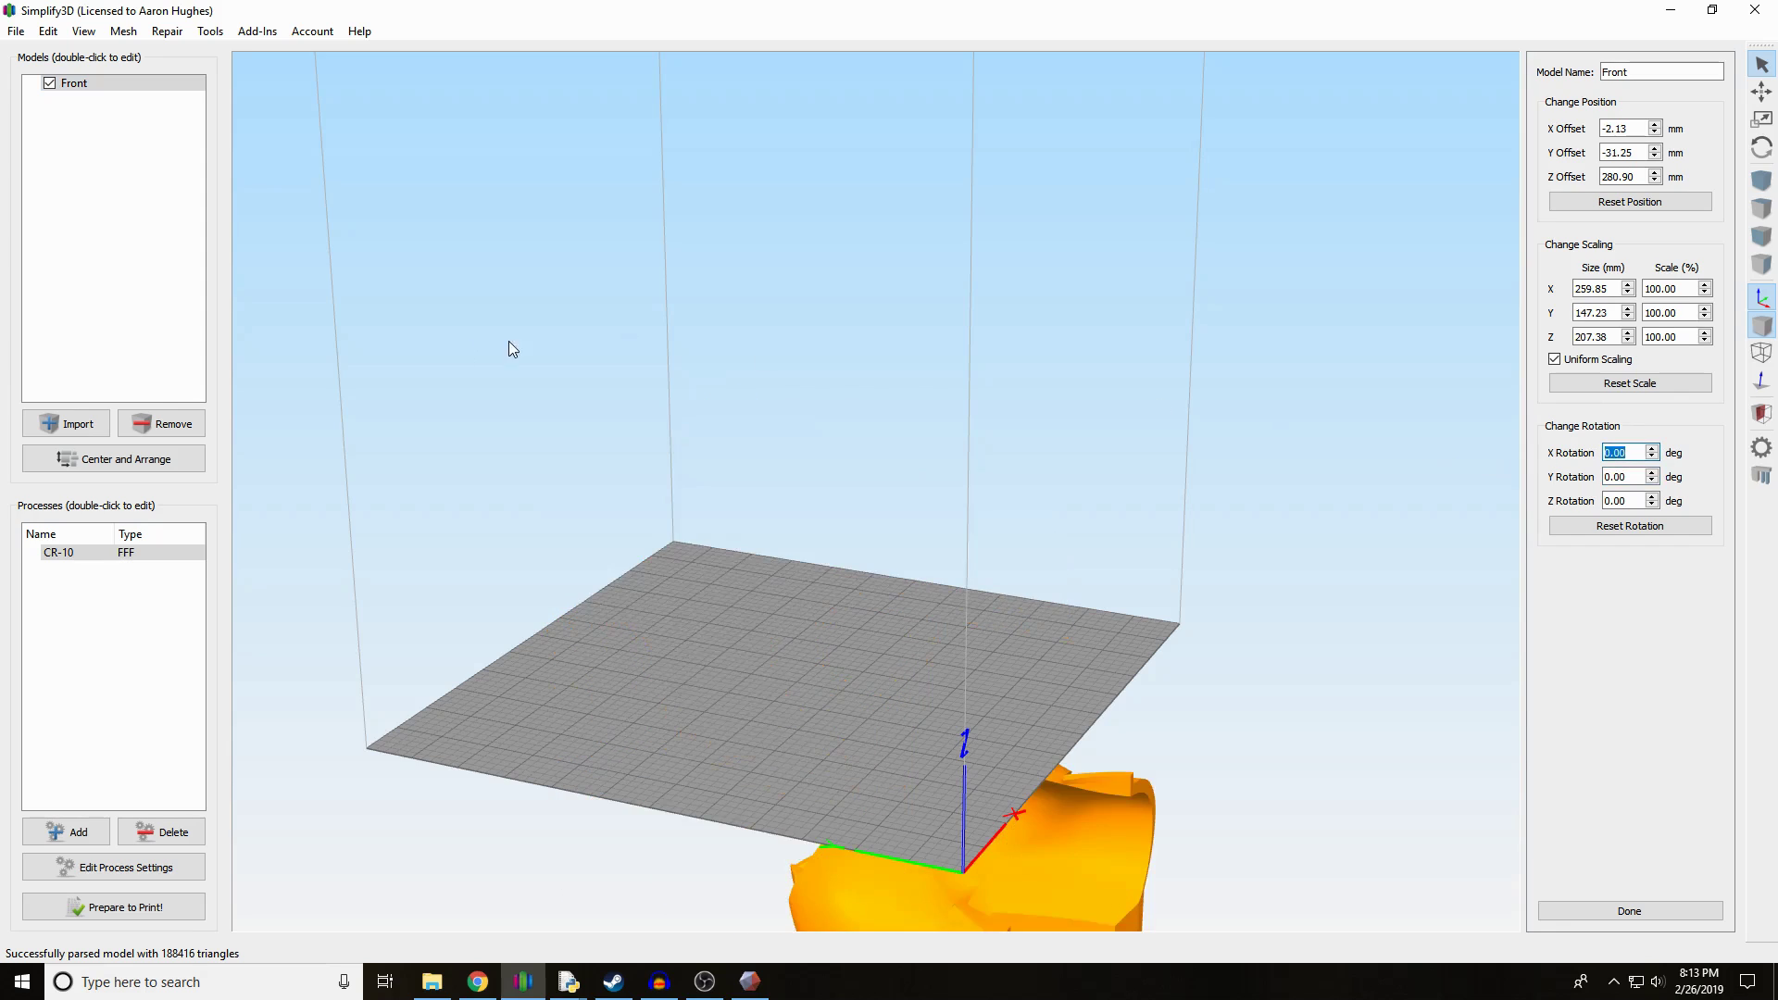
pyautogui.click(167, 460)
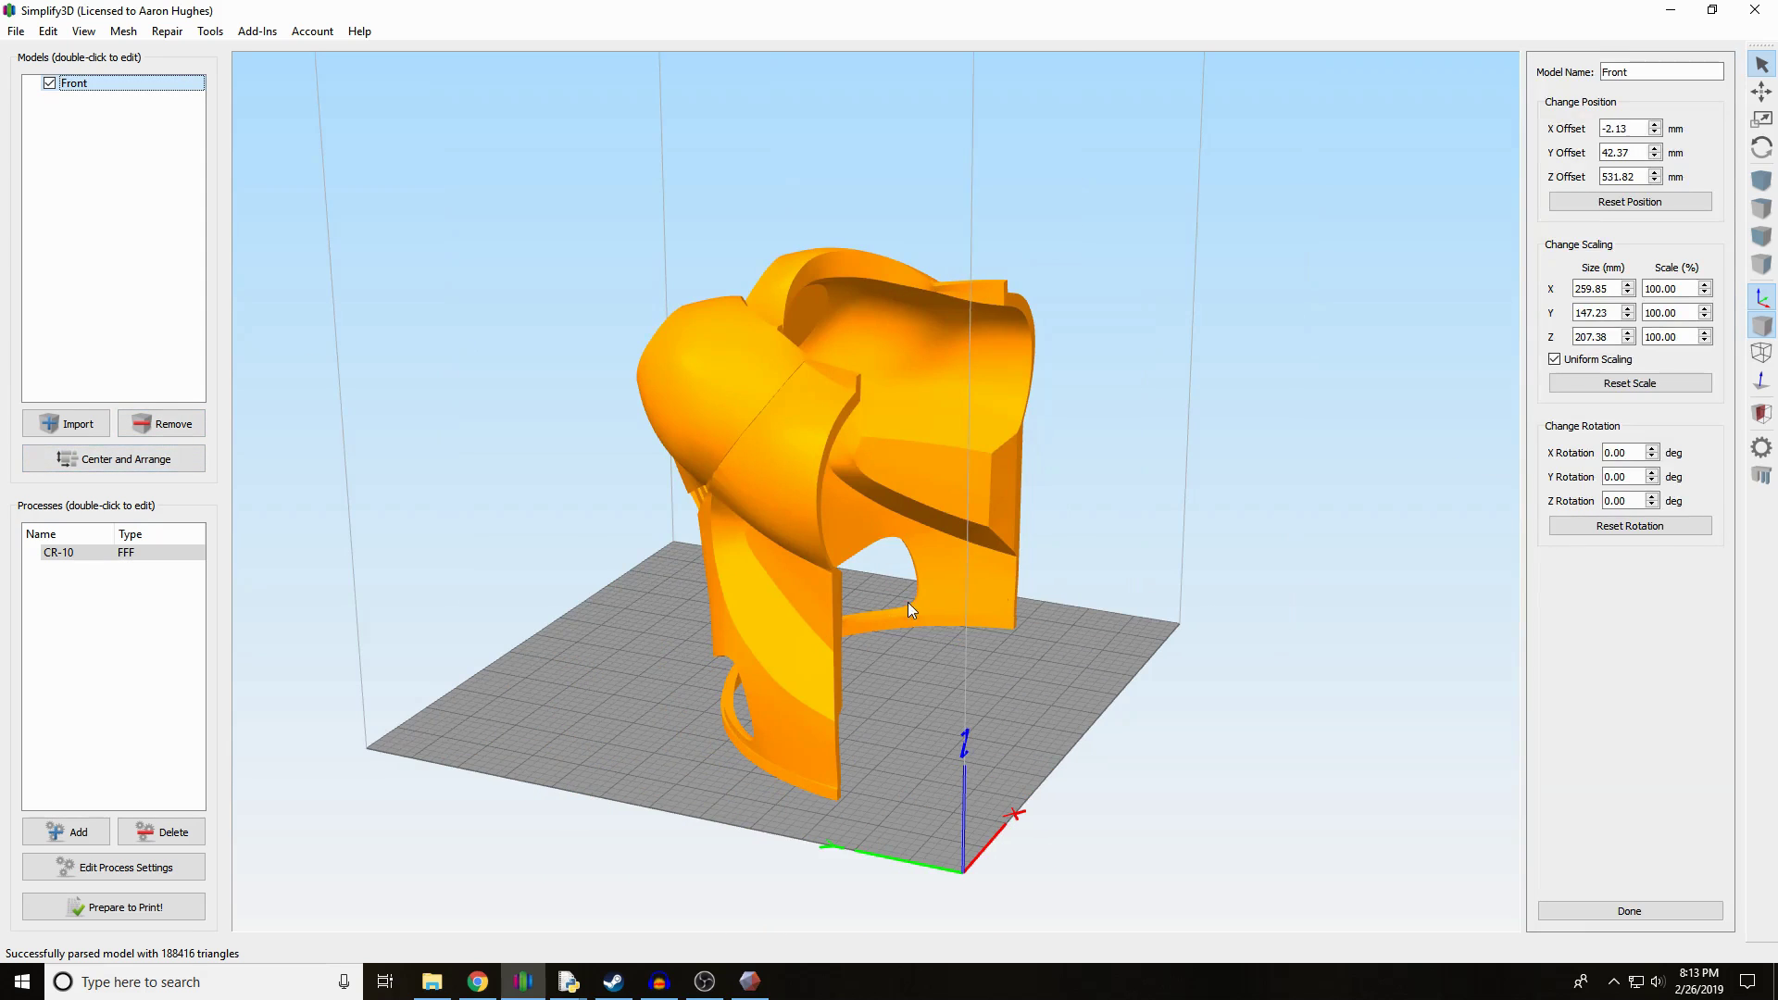
pyautogui.click(1641, 526)
# - Inspect the upright Front piece from several views, then bring up the support generation settings
pyautogui.moveTo(926, 796); pyautogui.dragTo(776, 803)
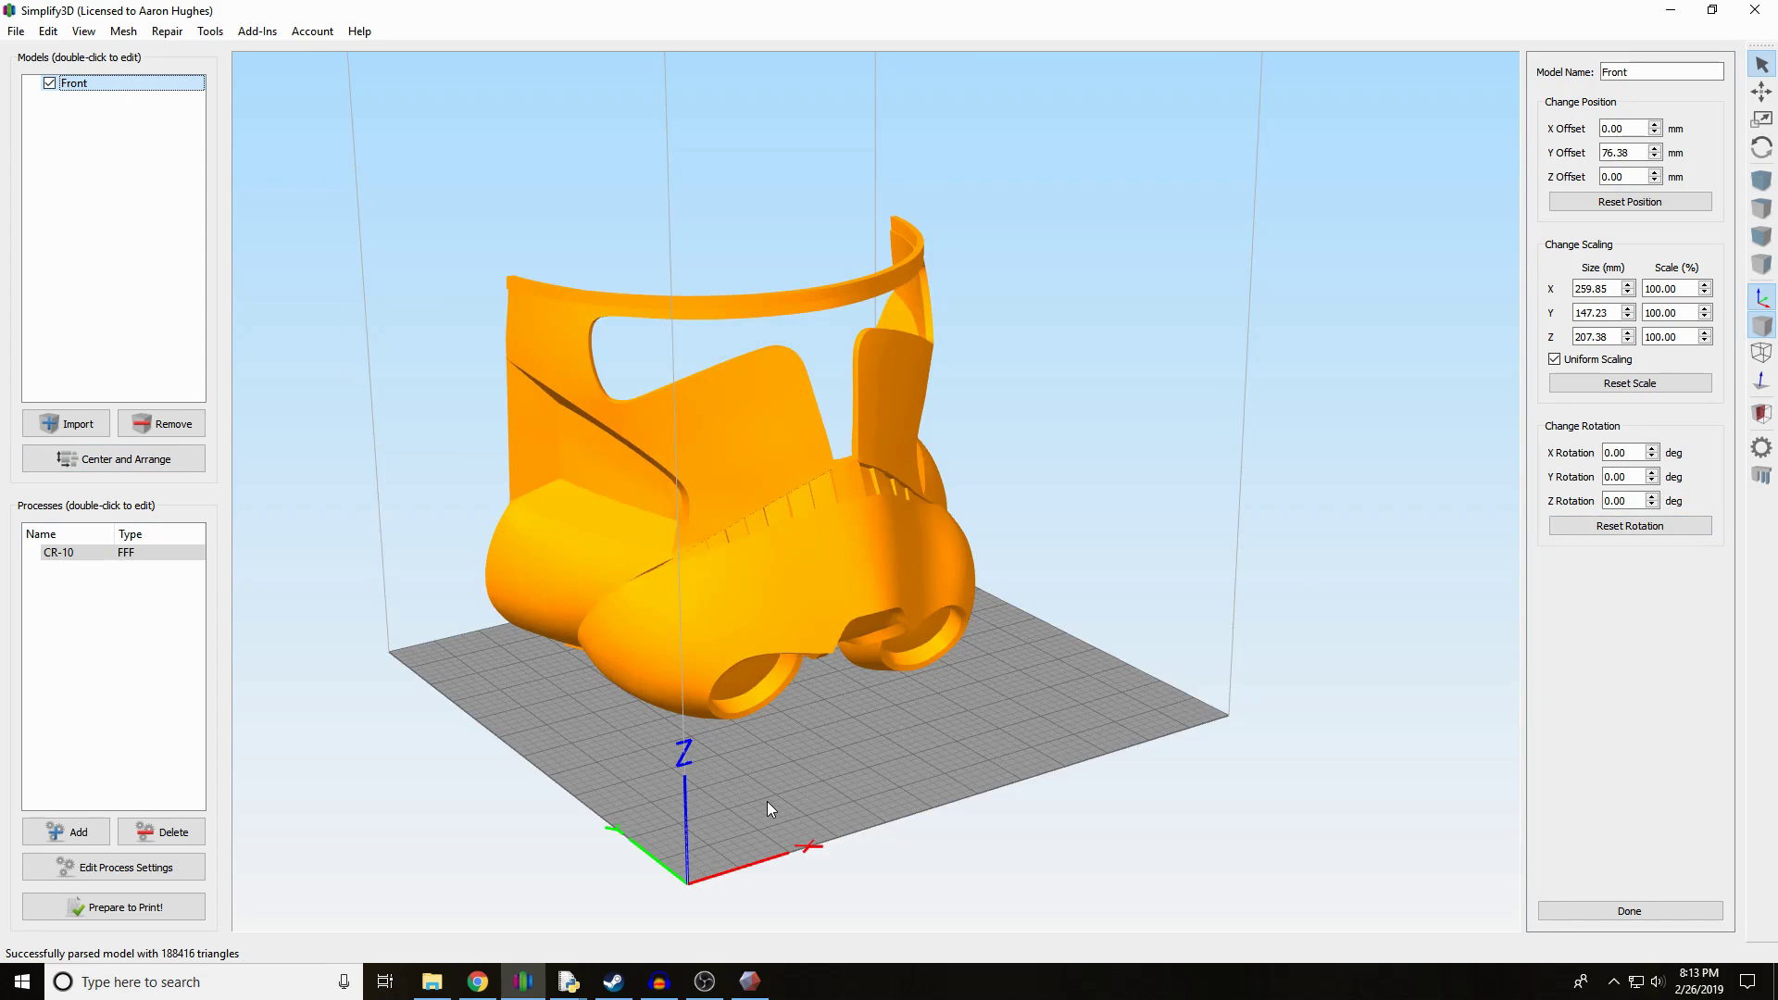
pyautogui.moveTo(767, 802); pyautogui.dragTo(752, 865, button='right')
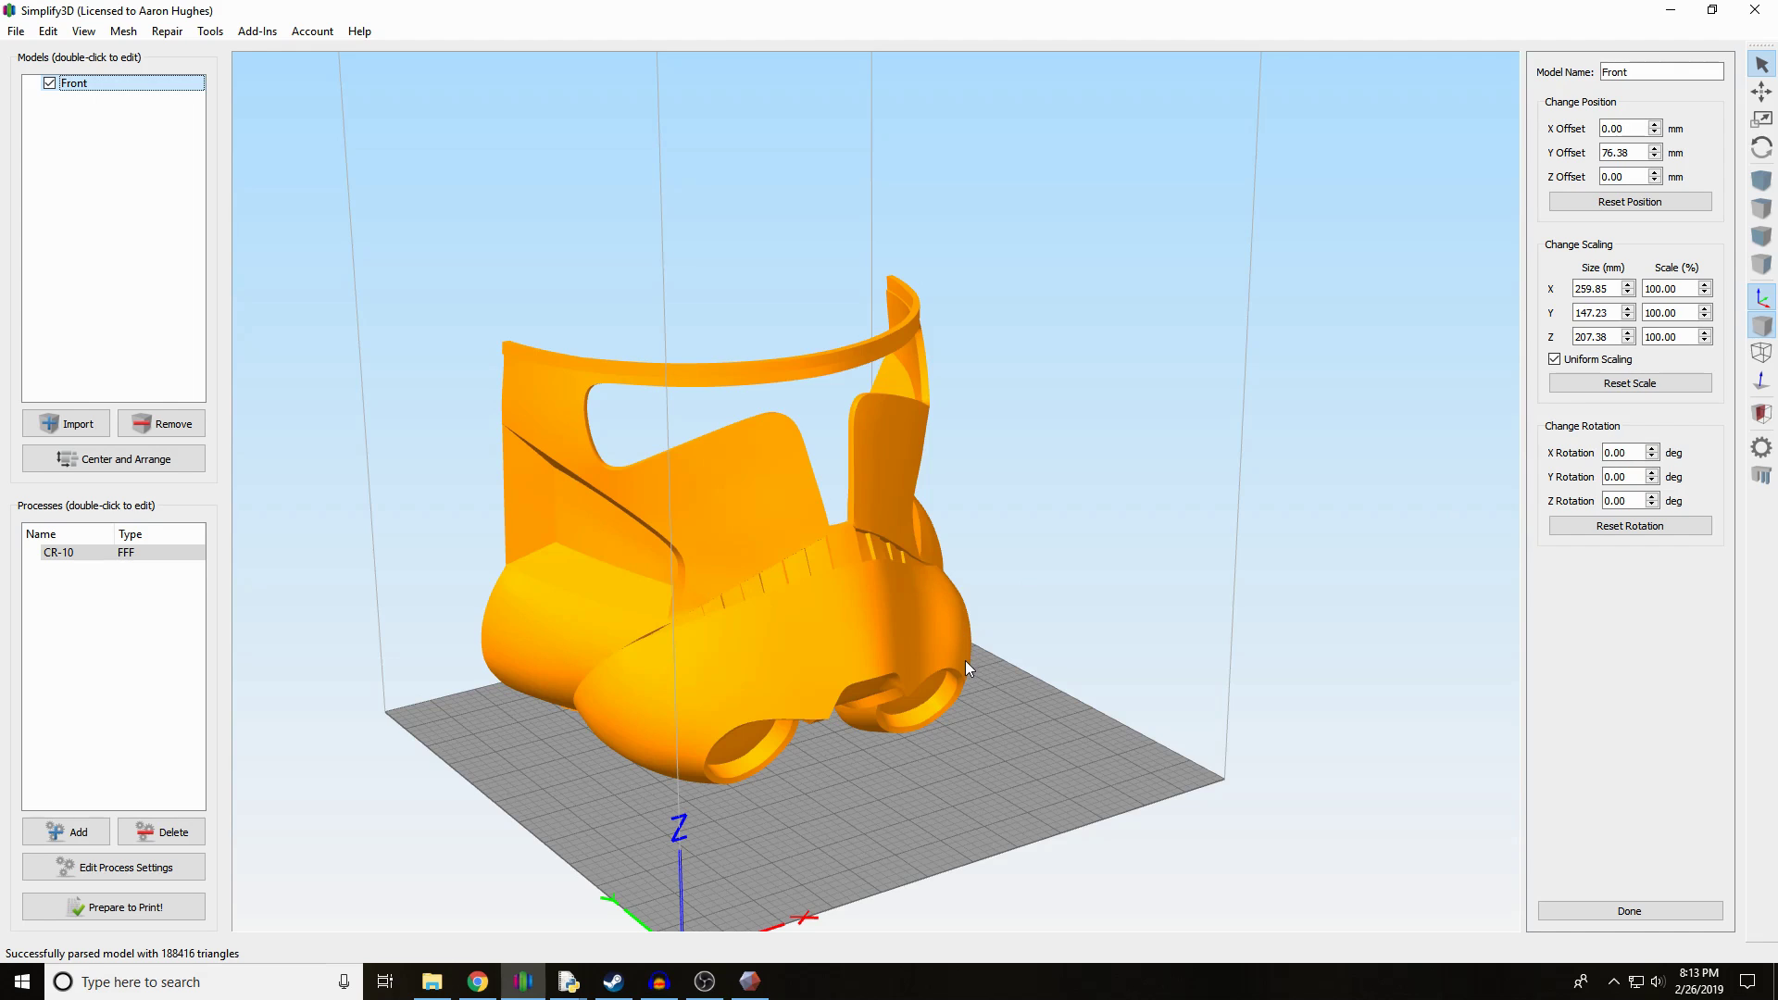
pyautogui.moveTo(884, 785); pyautogui.dragTo(711, 542)
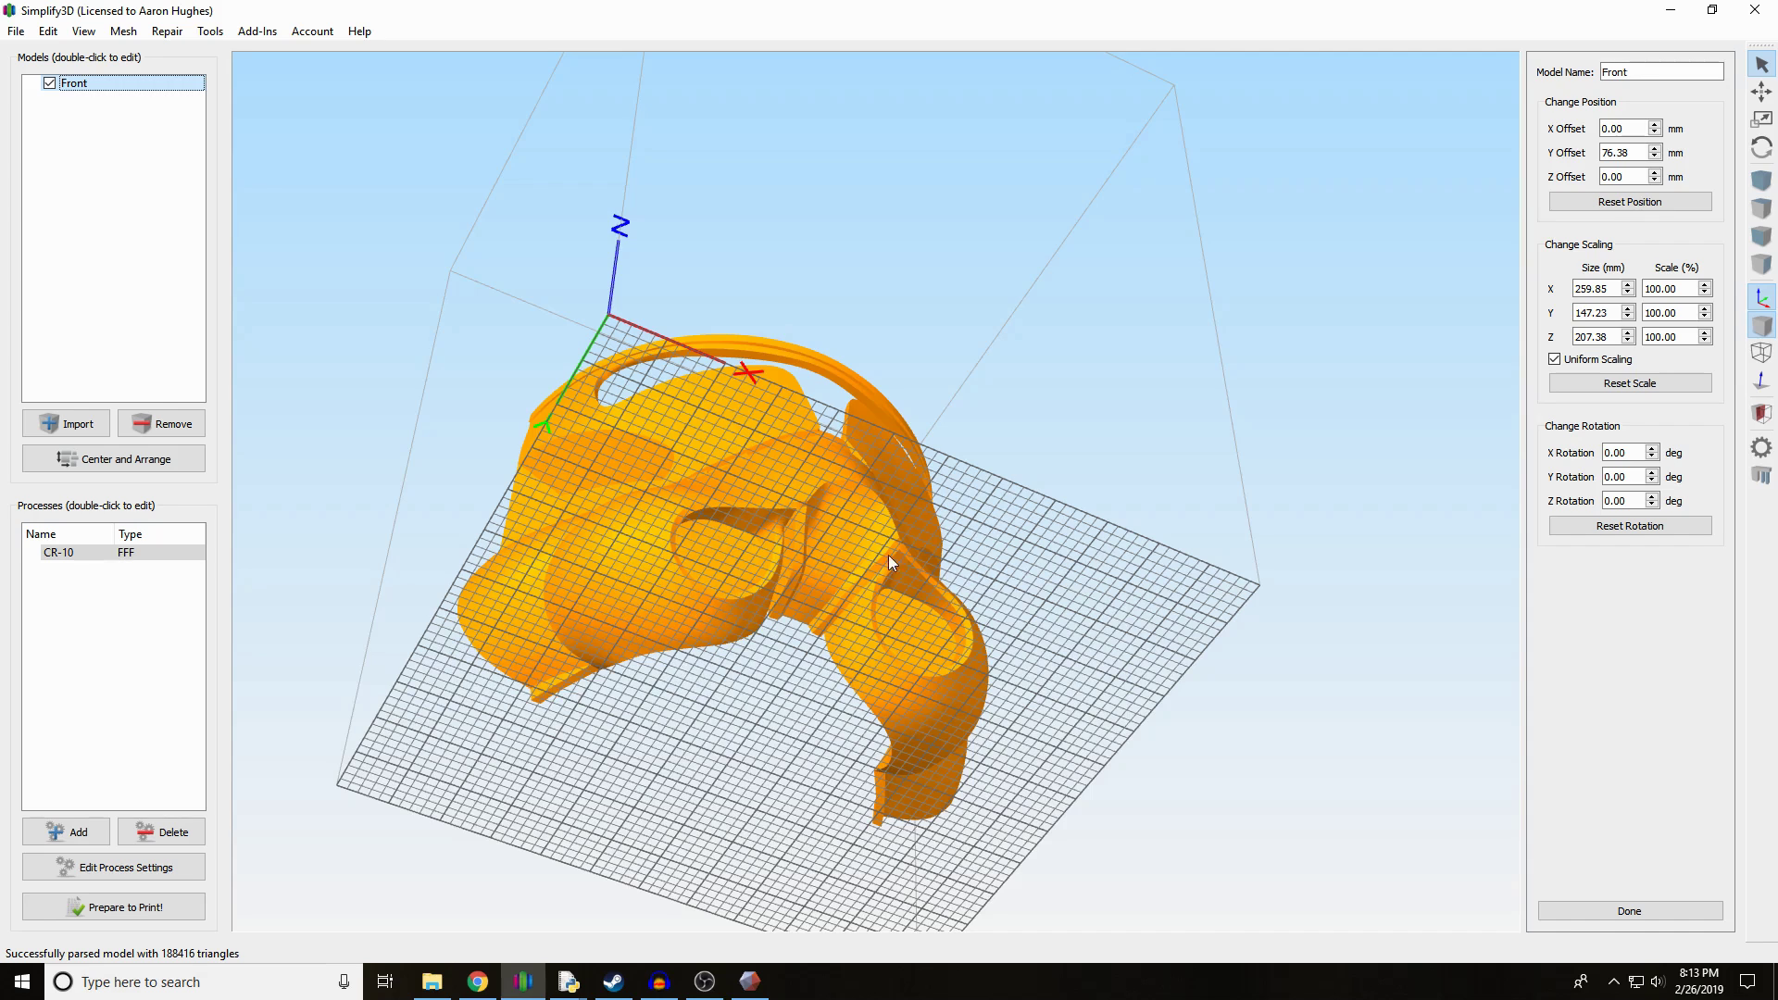
pyautogui.moveTo(930, 713); pyautogui.dragTo(769, 632)
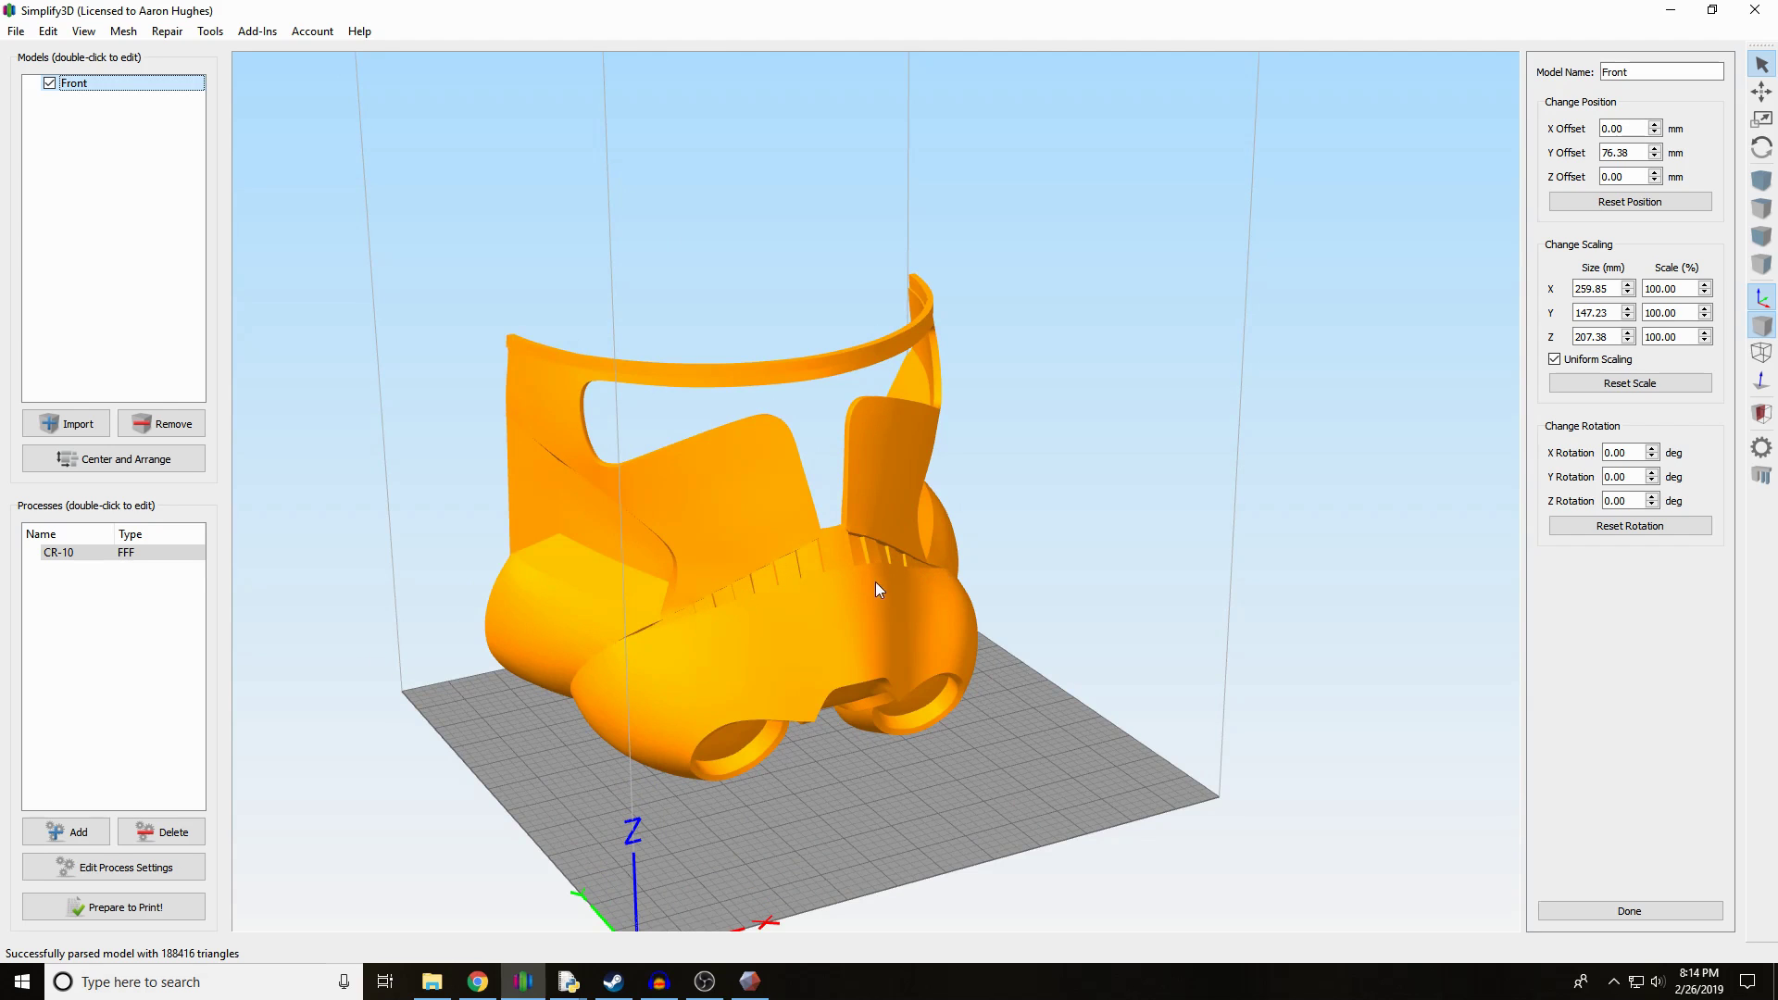
pyautogui.moveTo(875, 582); pyautogui.dragTo(803, 511)
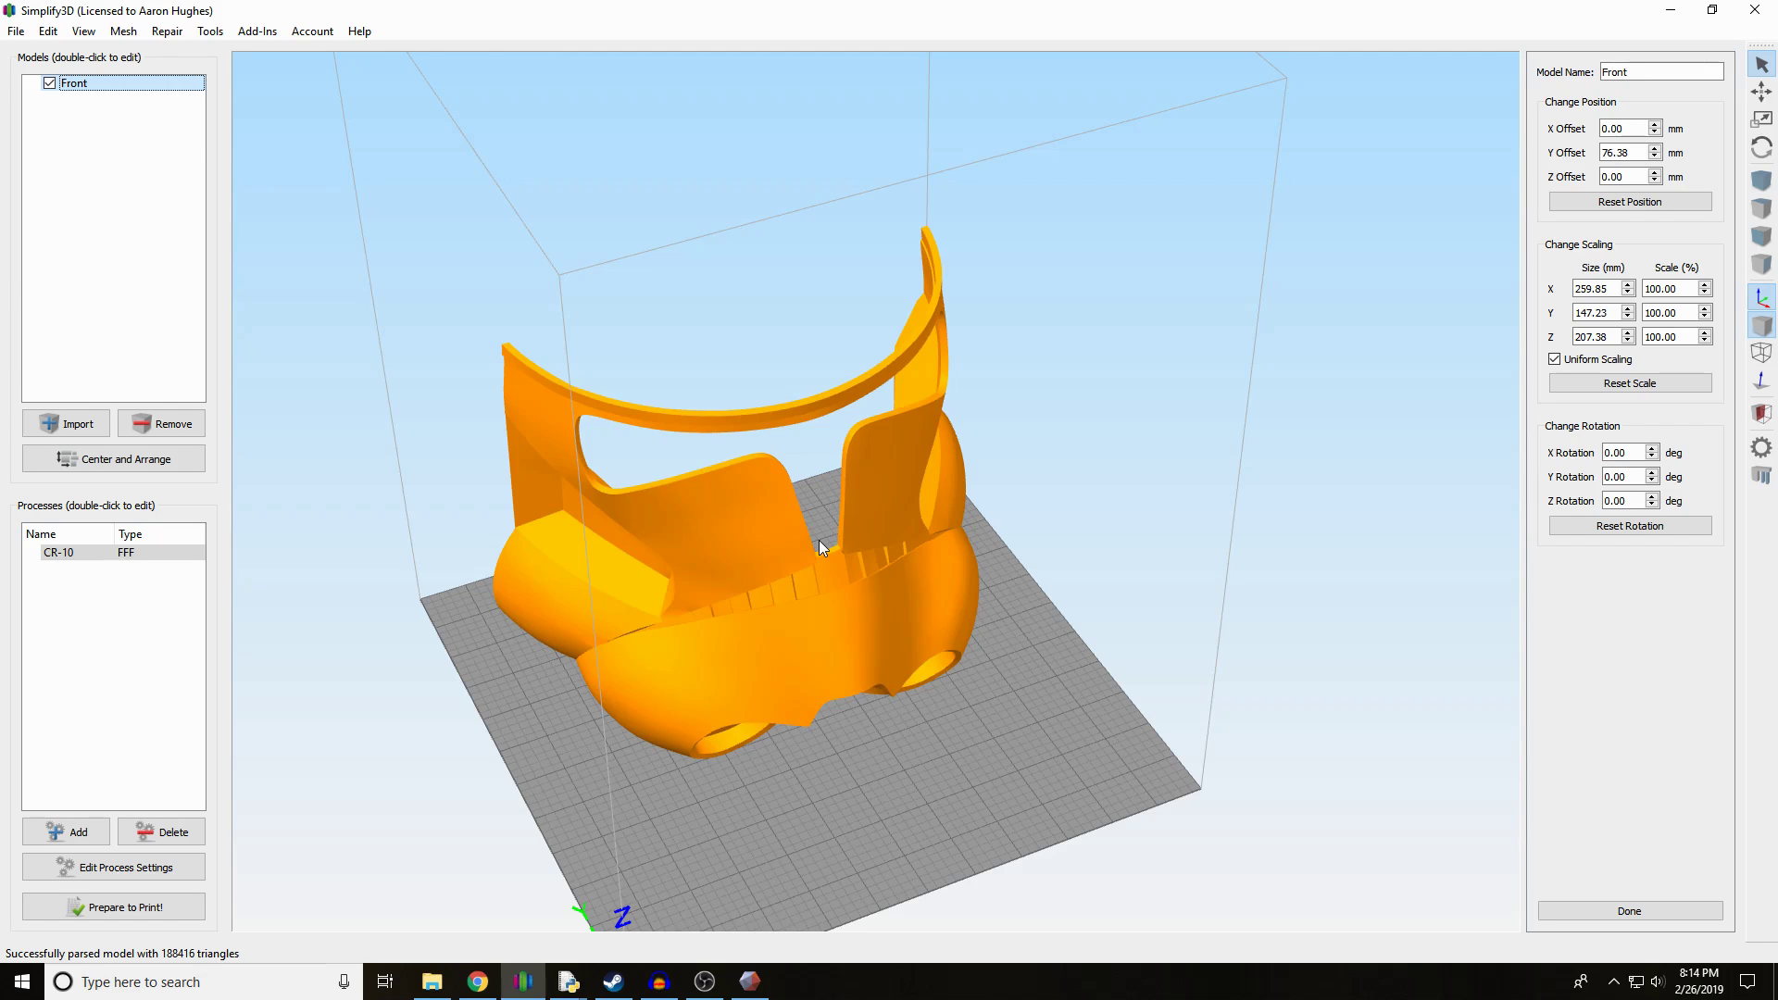
pyautogui.hotkey('ctrl', '4')
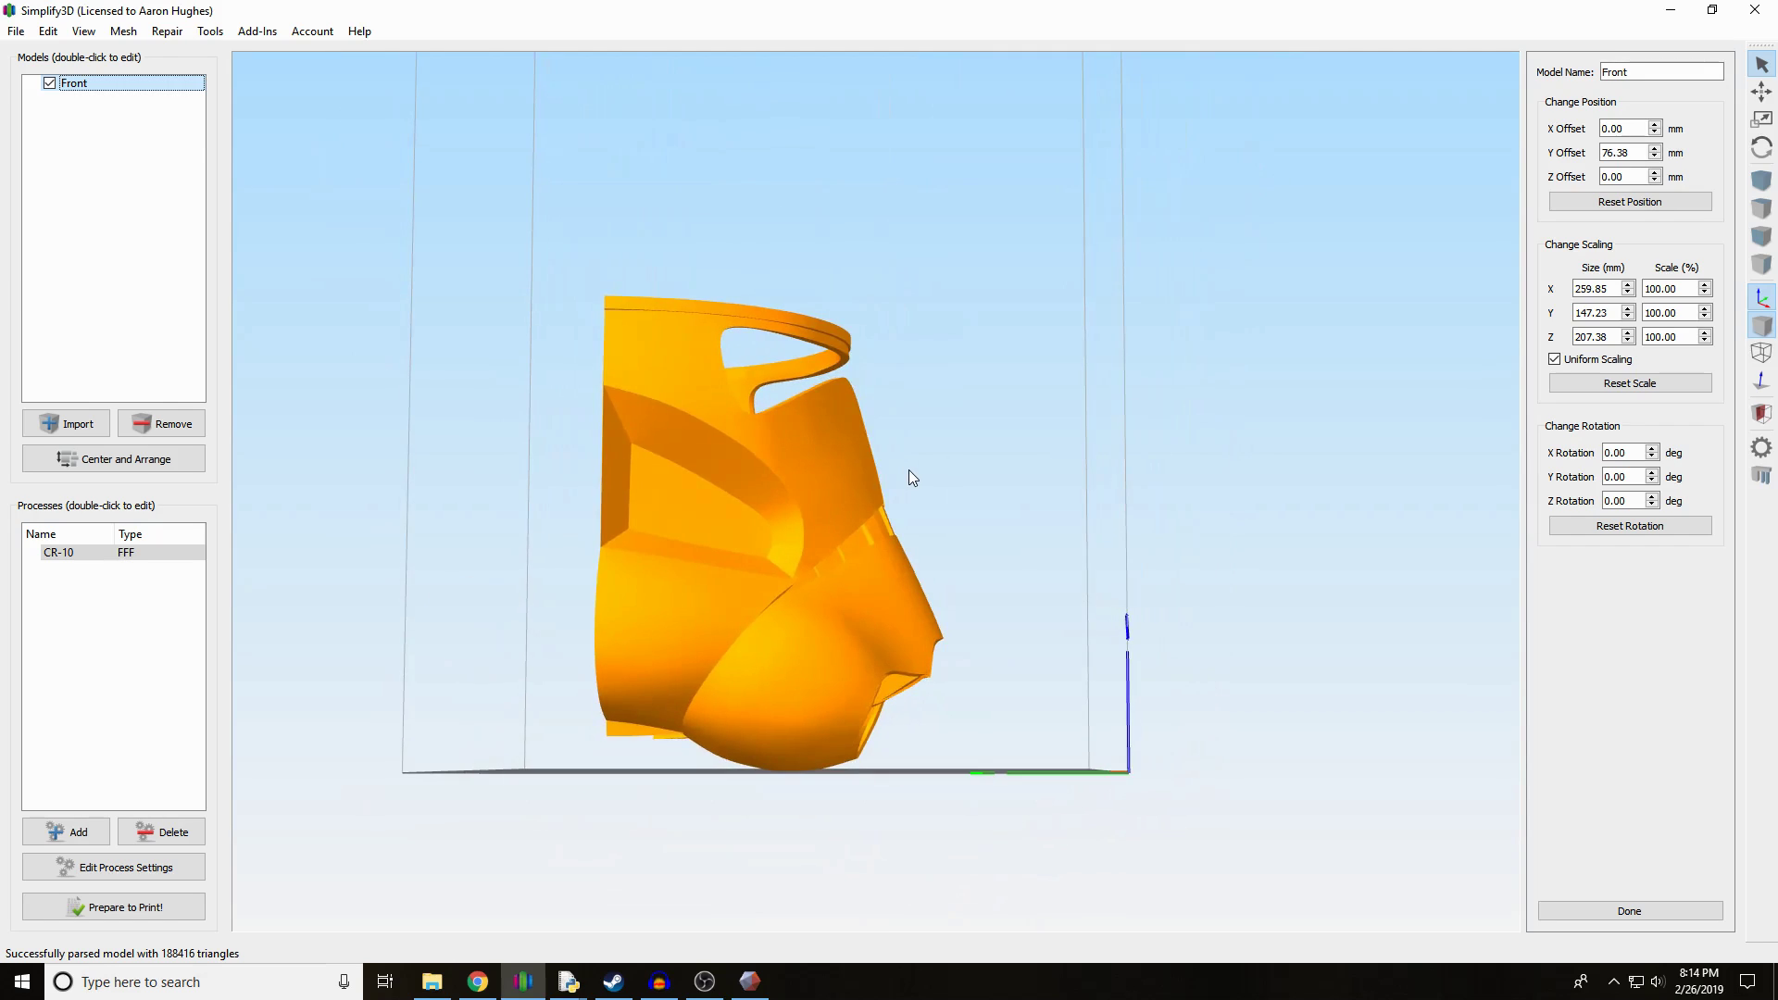
pyautogui.moveTo(730, 834); pyautogui.dragTo(776, 638)
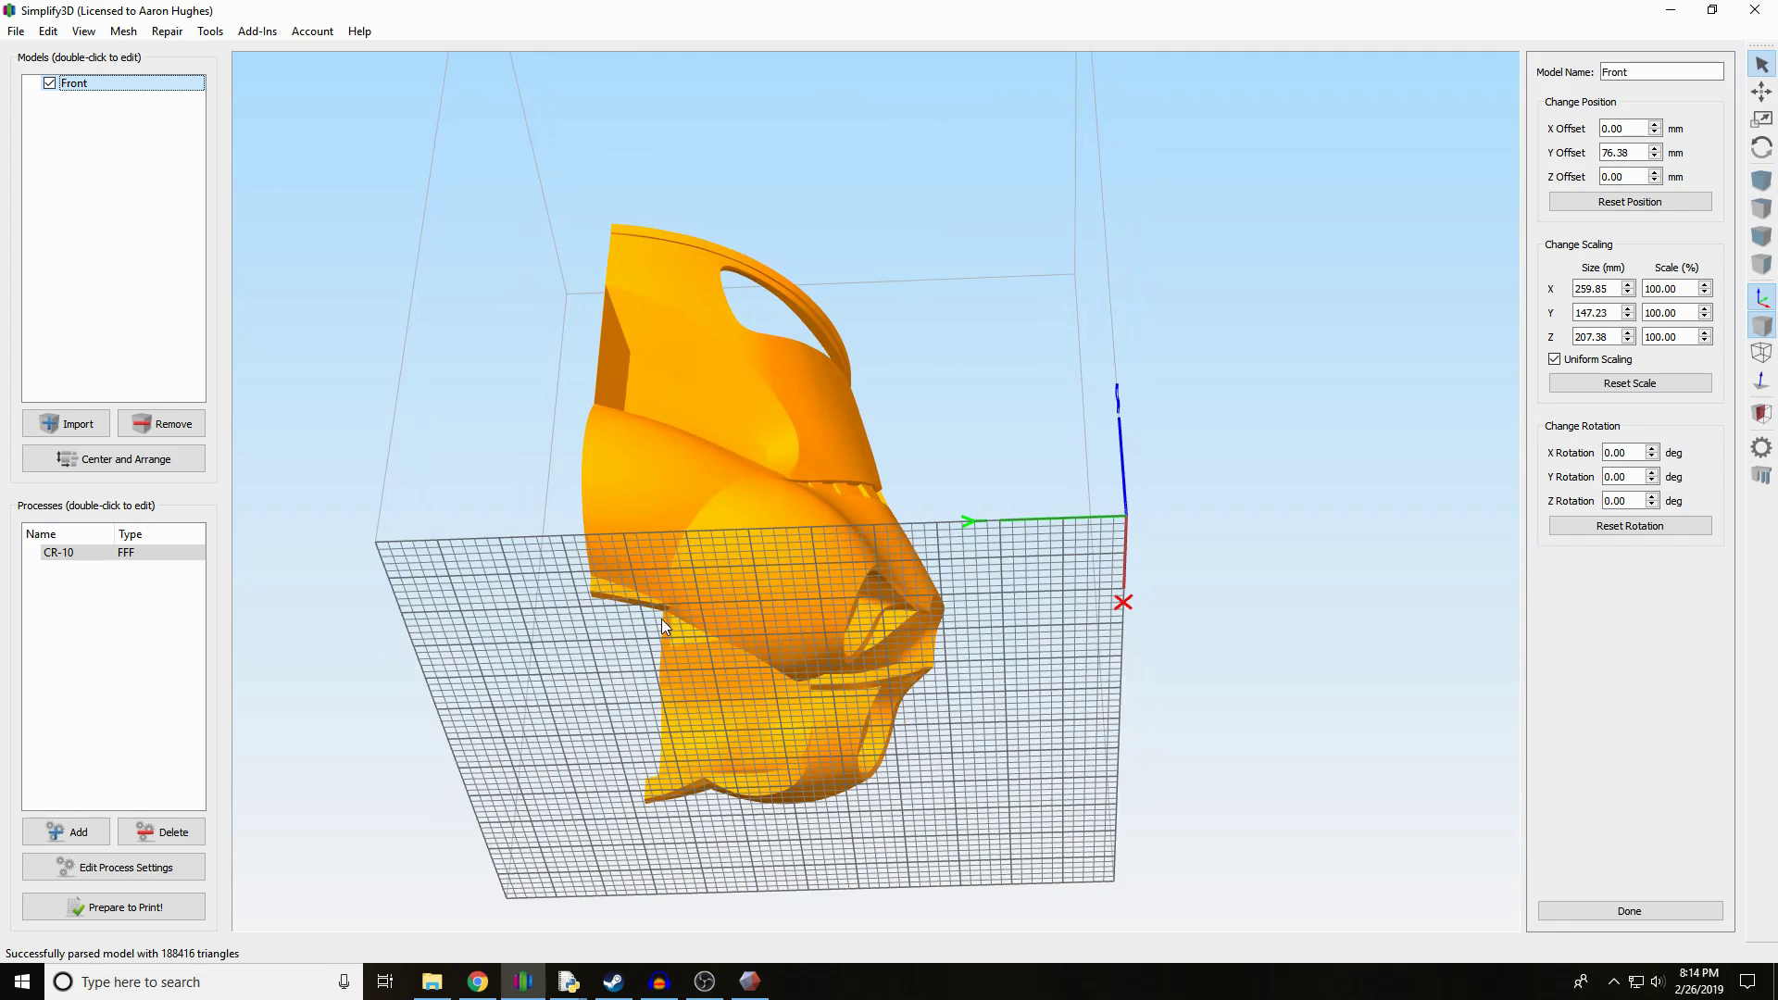
pyautogui.hotkey('ctrl', '4')
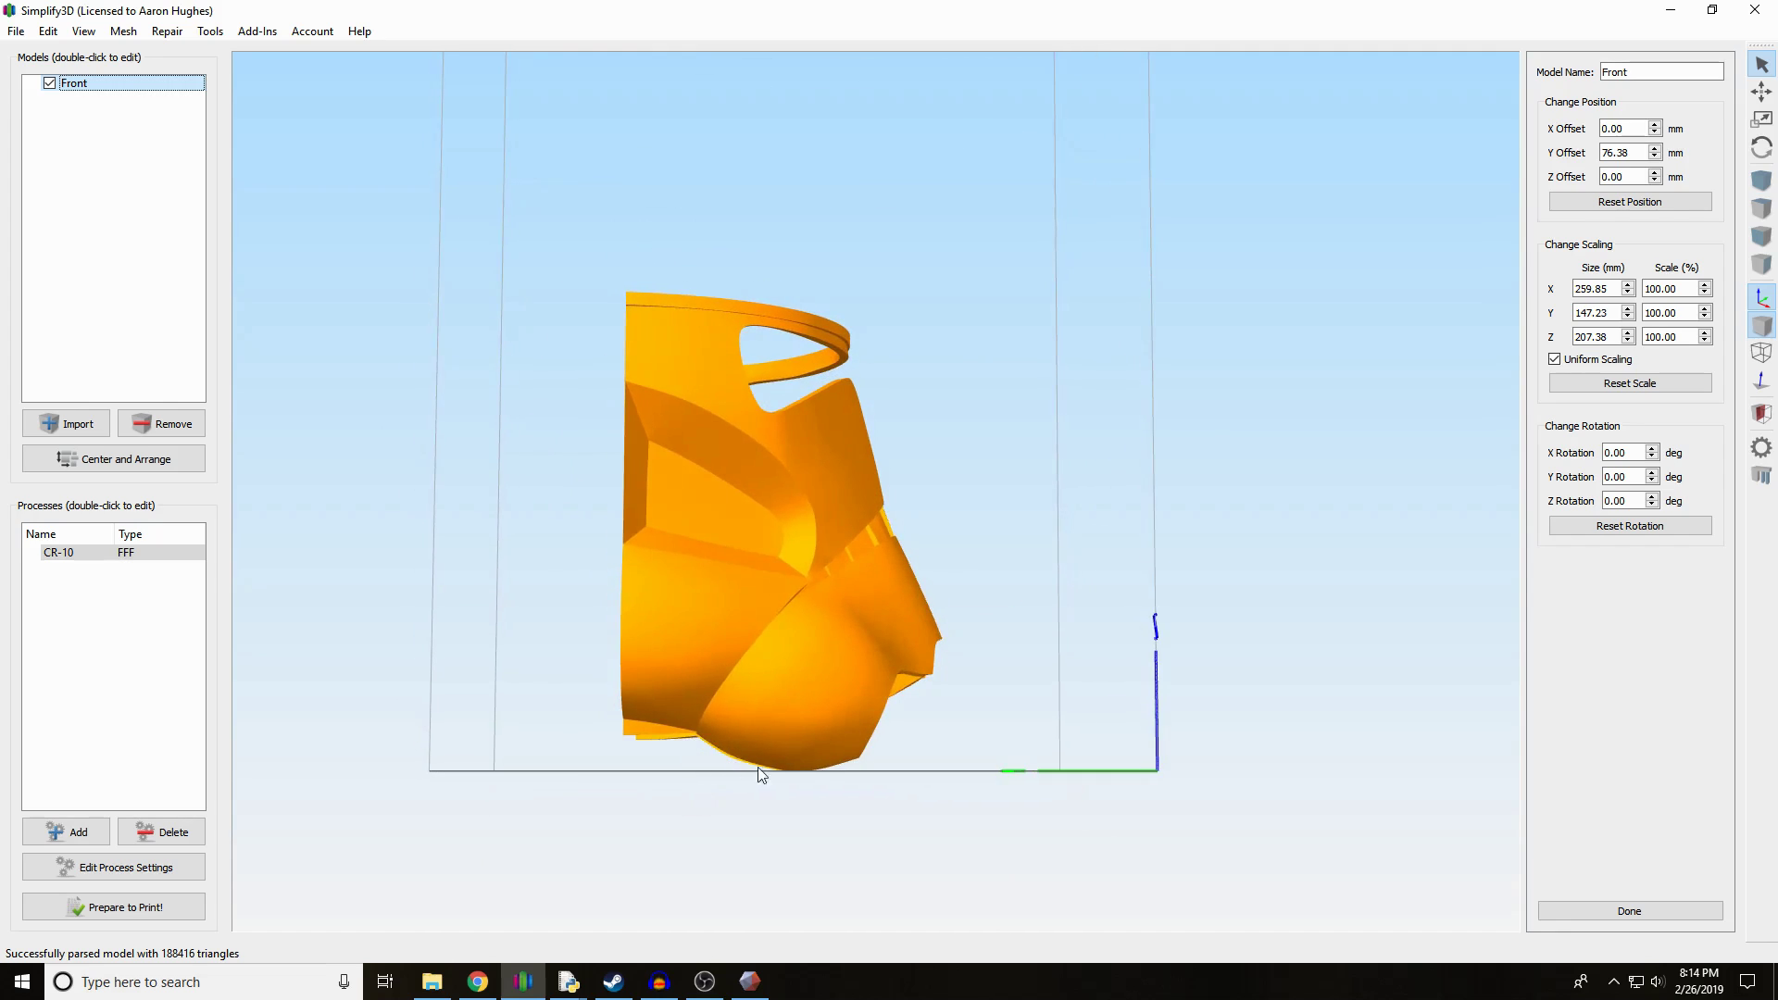
pyautogui.moveTo(760, 774); pyautogui.dragTo(631, 808)
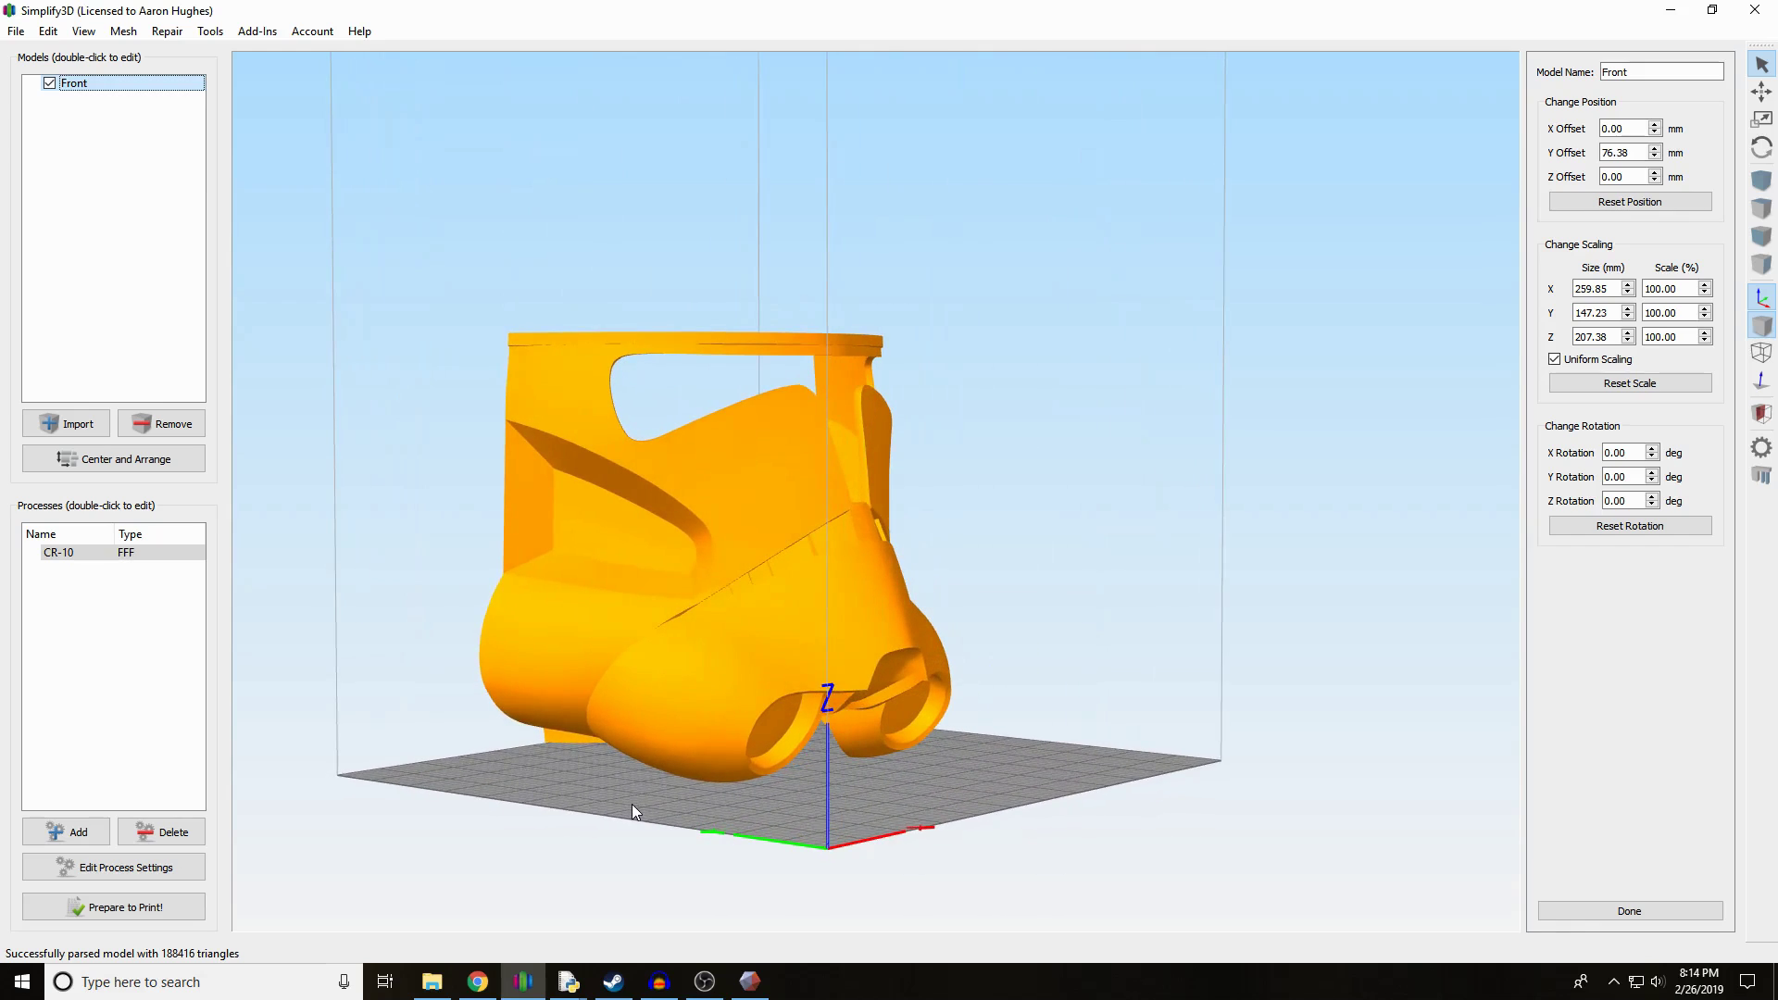
pyautogui.moveTo(703, 804); pyautogui.dragTo(911, 682)
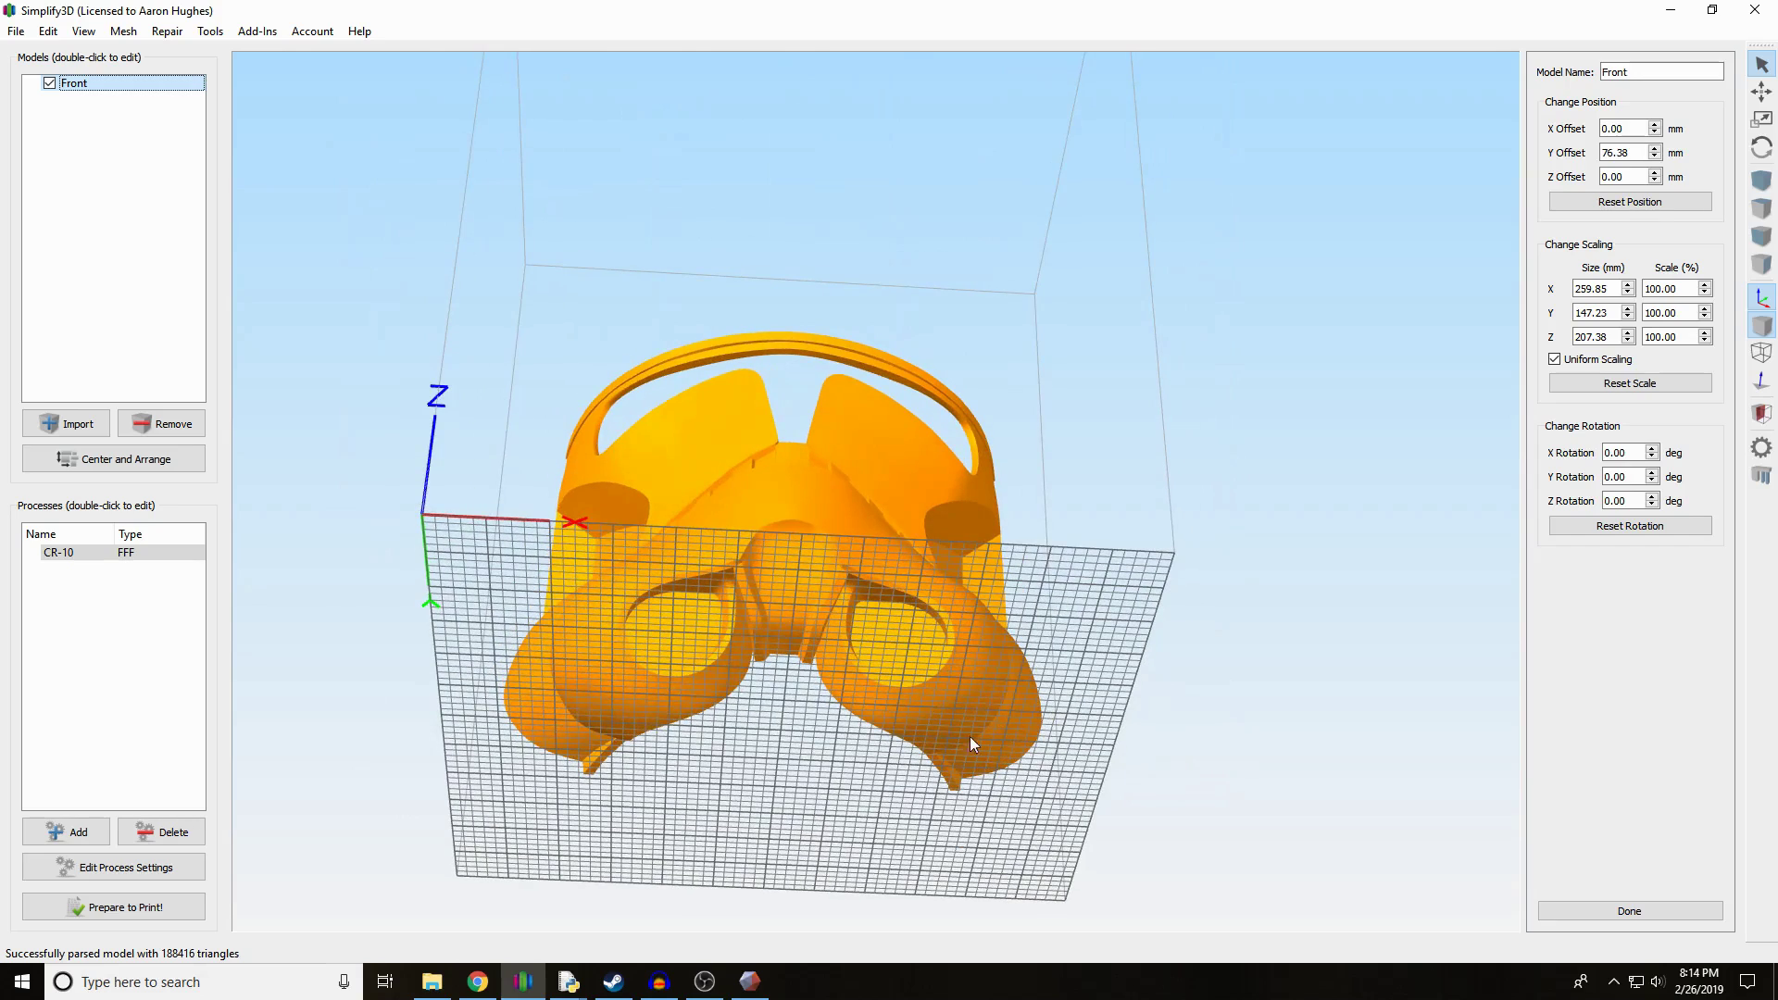
pyautogui.moveTo(1037, 721); pyautogui.dragTo(828, 607)
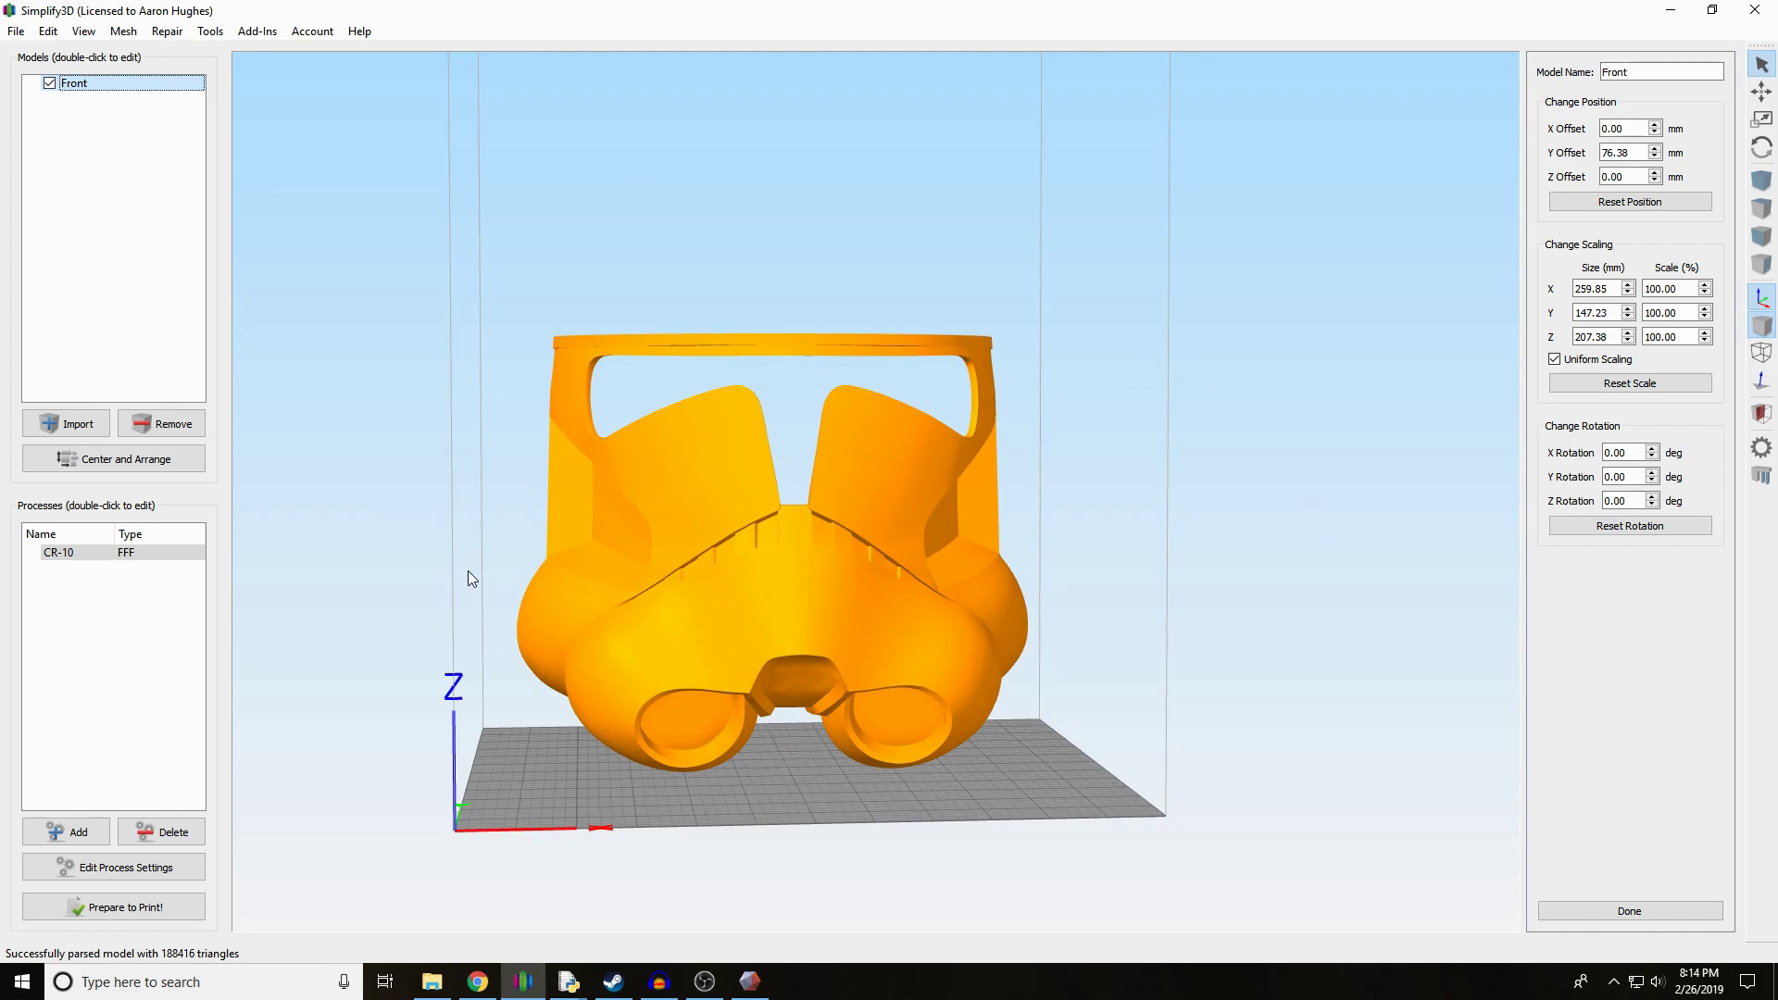
pyautogui.click(1747, 472)
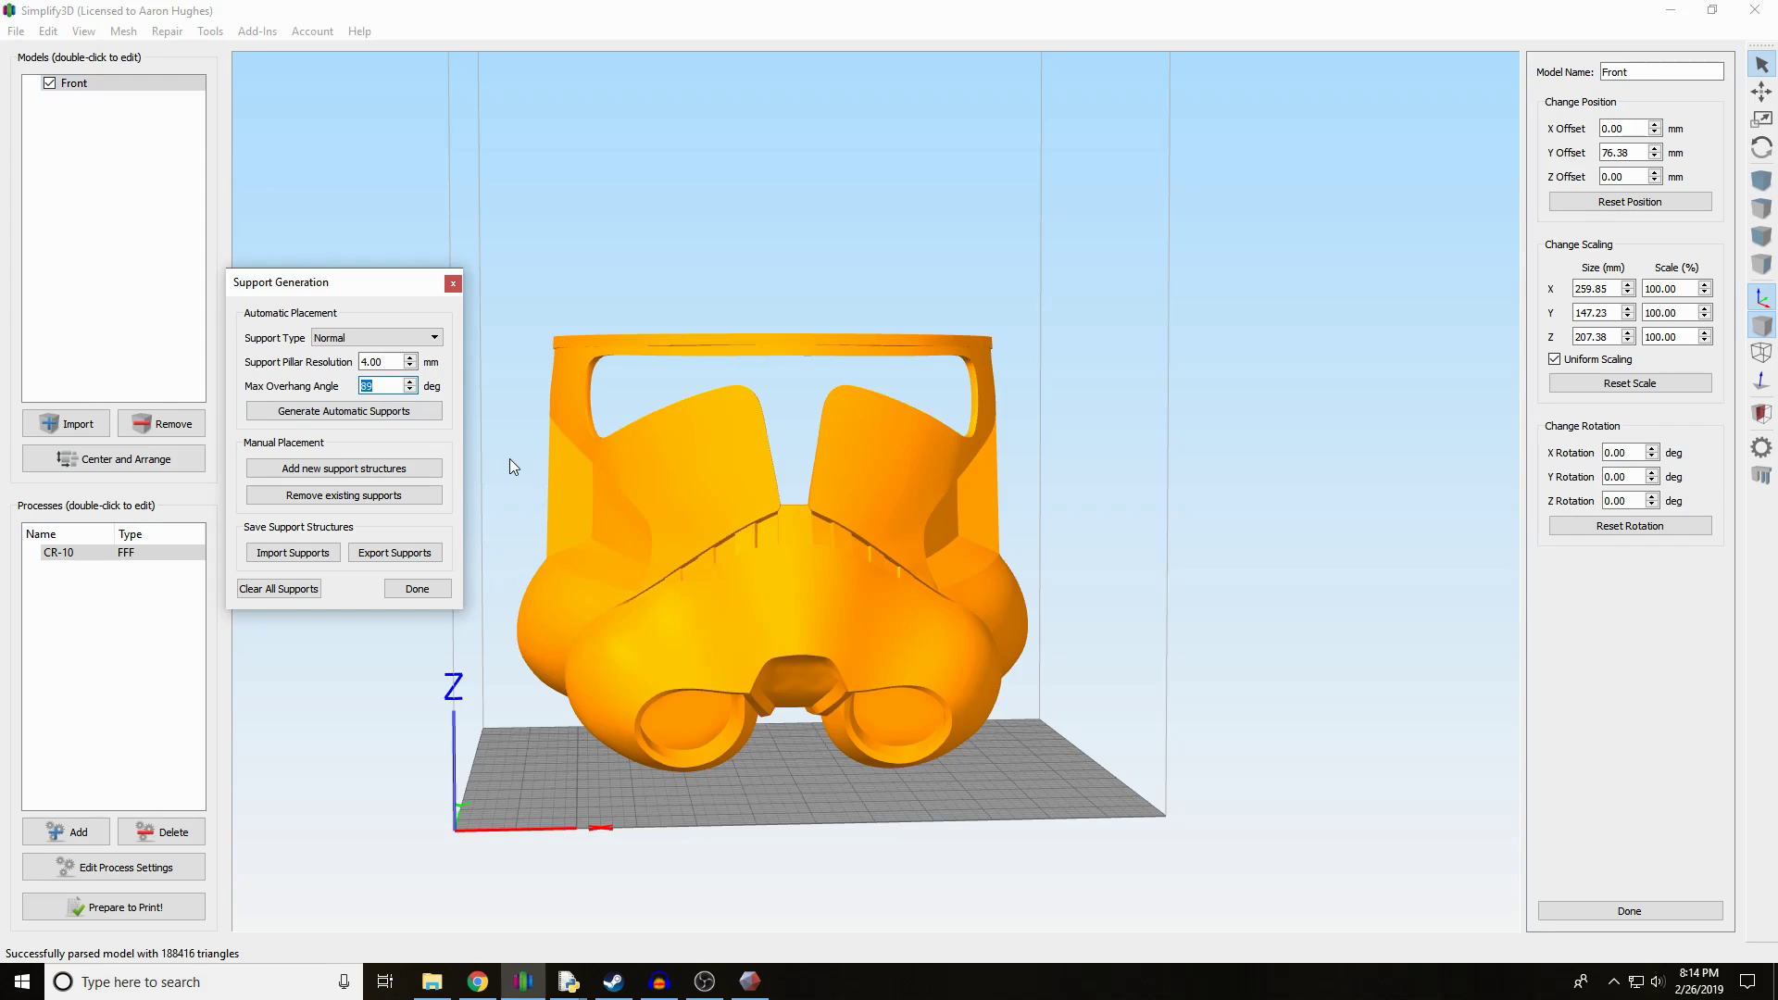
# - Generate automatic supports for the Front piece at a 65° maximum overhang angle
pyautogui.moveTo(536, 732); pyautogui.dragTo(663, 741)
pyautogui.click(405, 425)
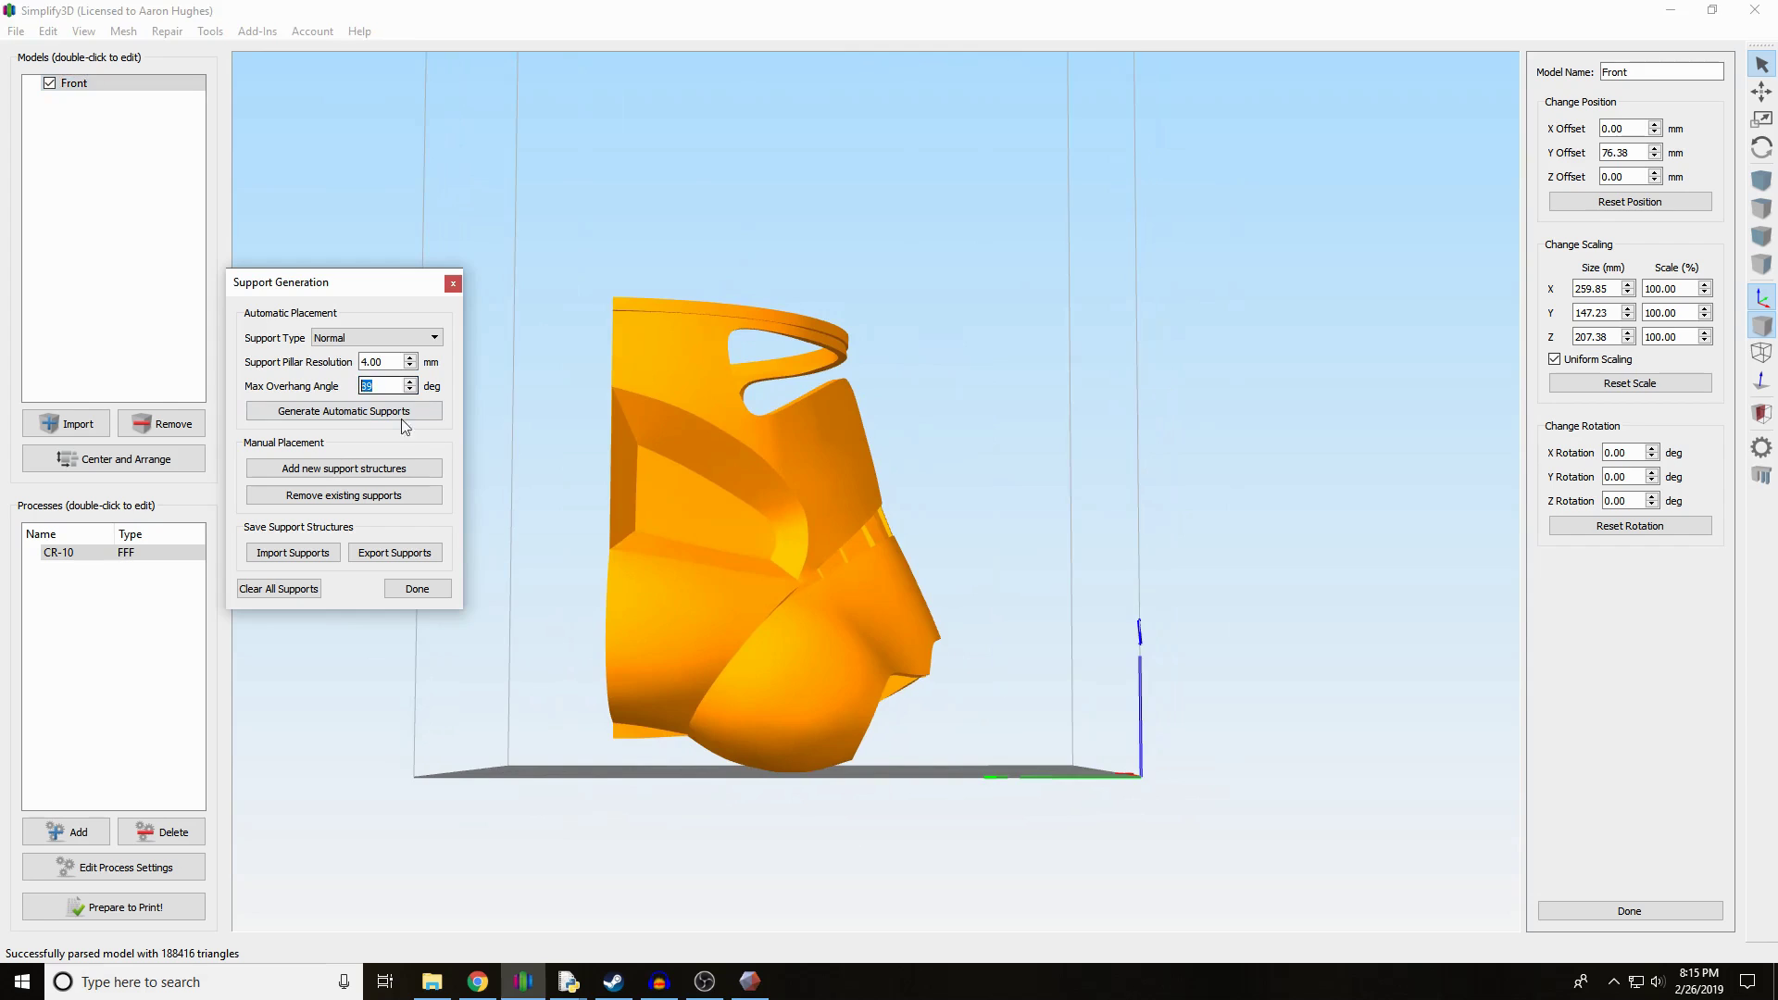
pyautogui.write('65')
pyautogui.click(426, 413)
pyautogui.moveTo(574, 778); pyautogui.dragTo(711, 762)
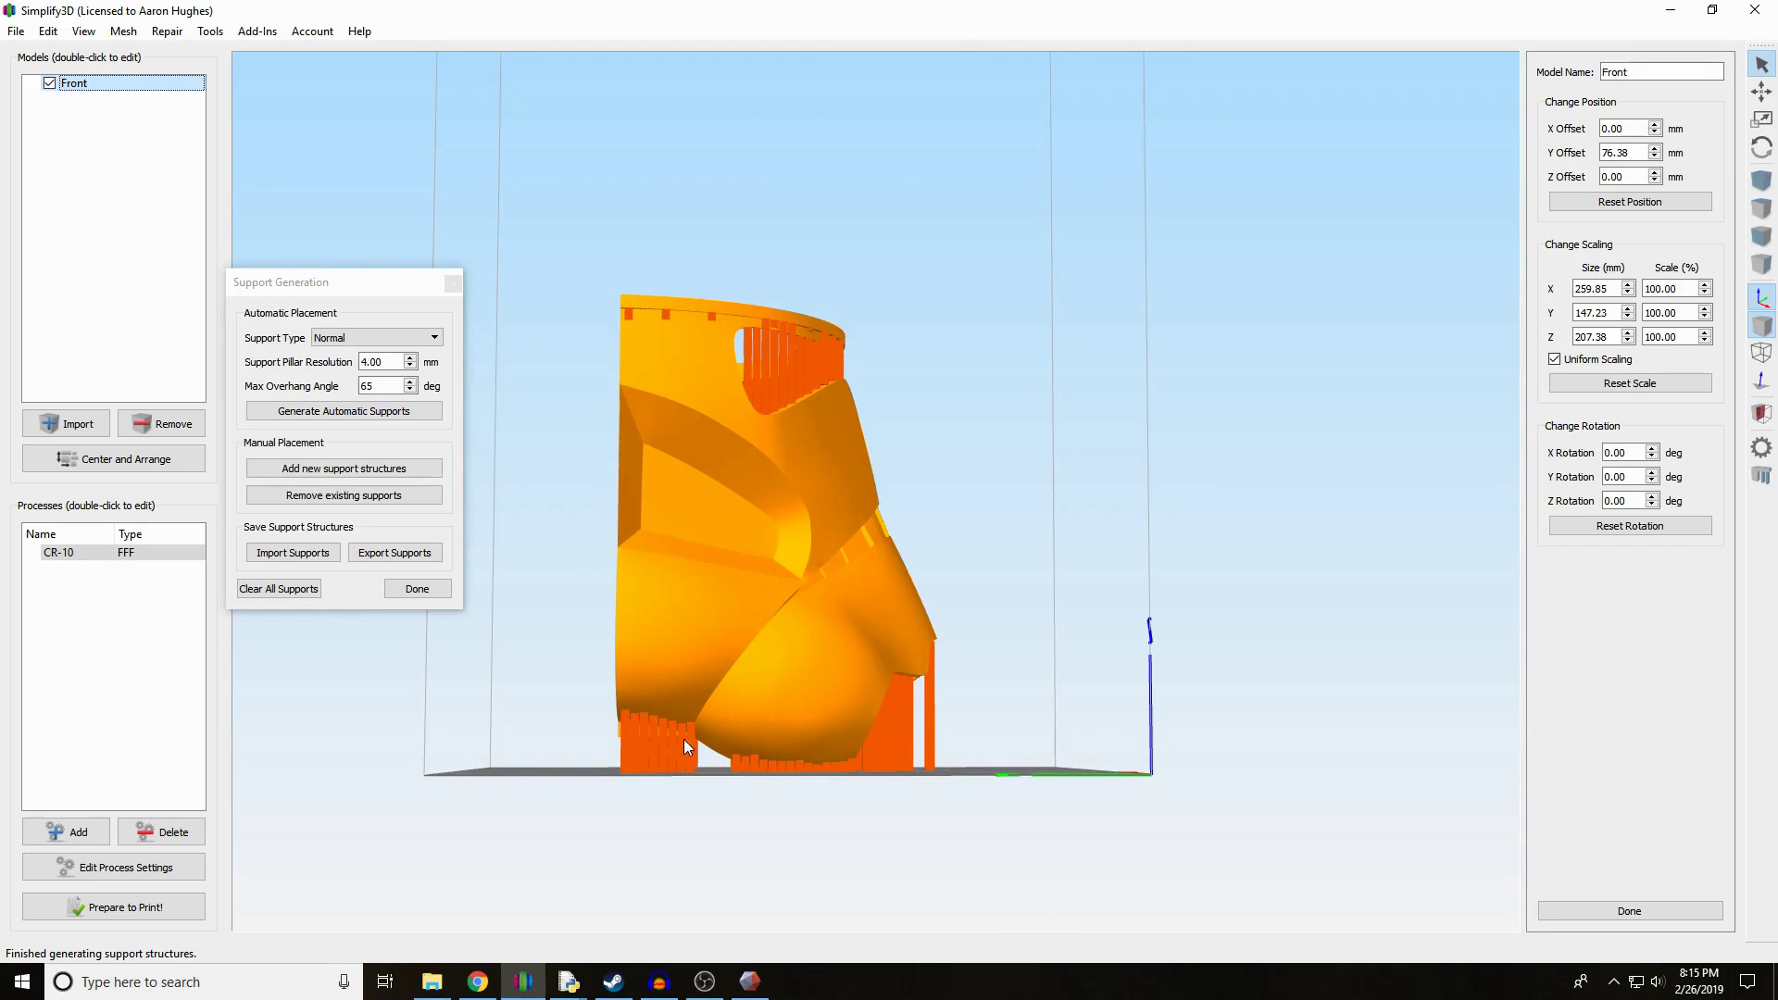
pyautogui.click(343, 468)
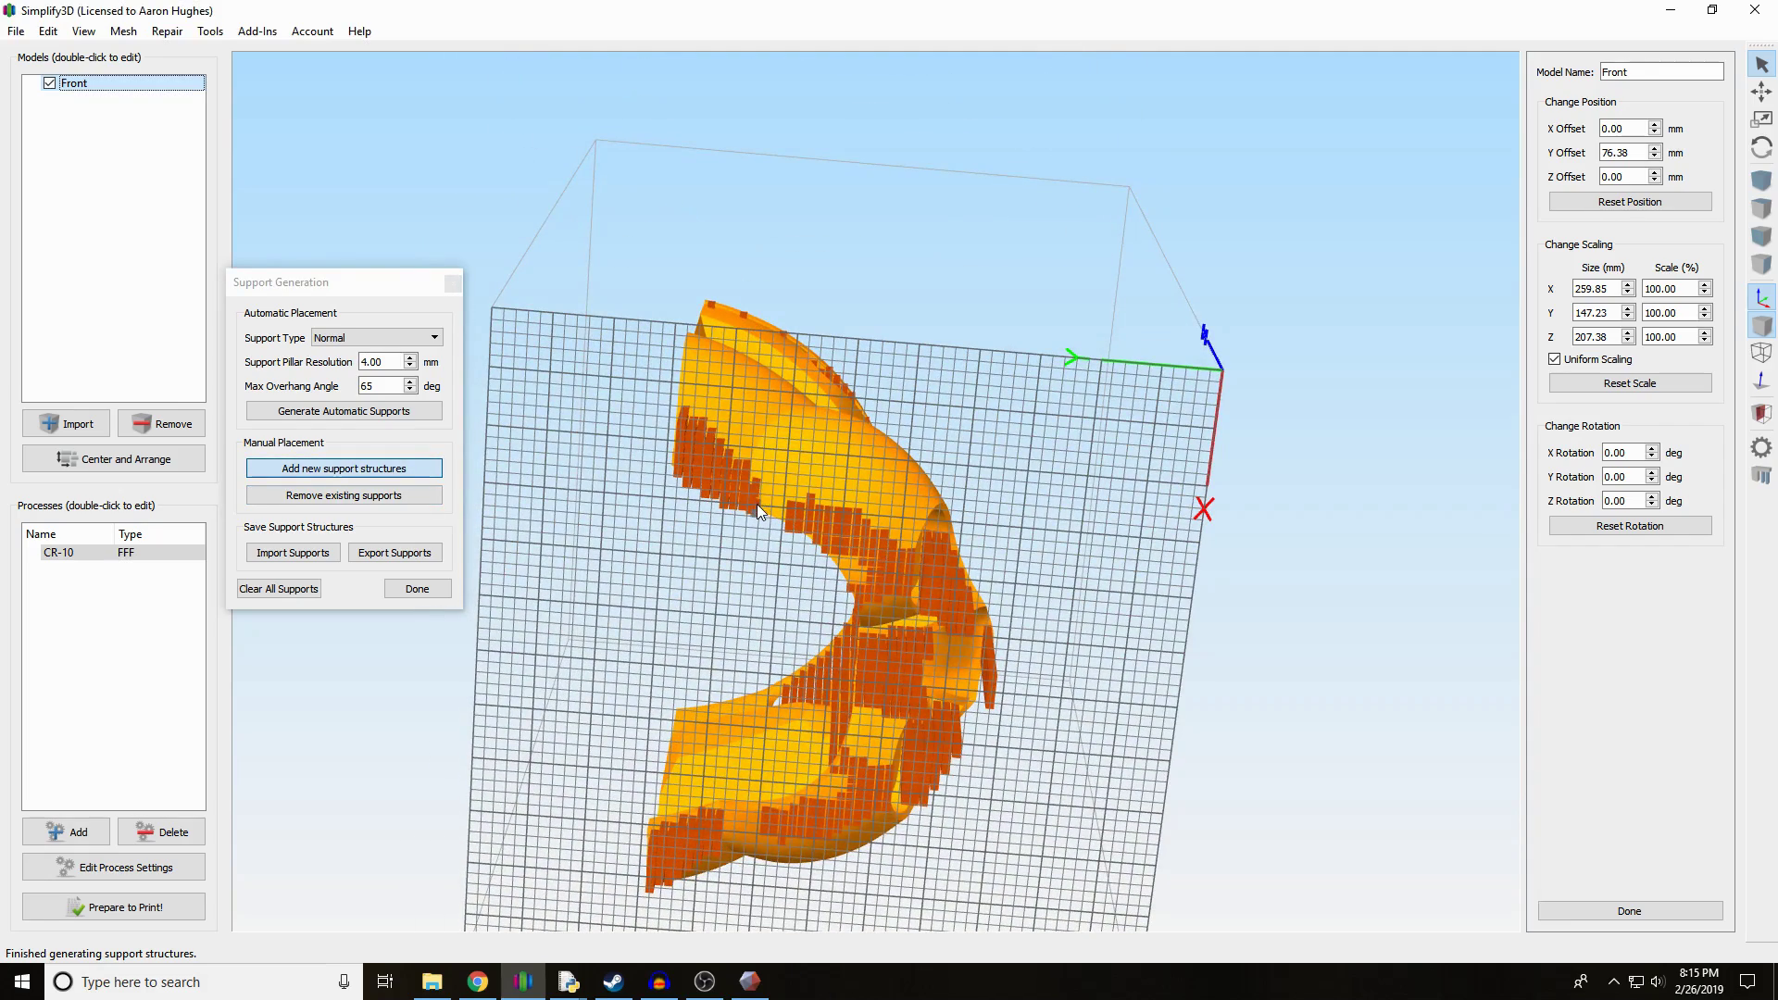
pyautogui.moveTo(758, 504); pyautogui.dragTo(782, 478)
pyautogui.click(417, 589)
# - Slice the supported Front piece and review its toolpath preview
pyautogui.moveTo(519, 549); pyautogui.dragTo(1281, 736)
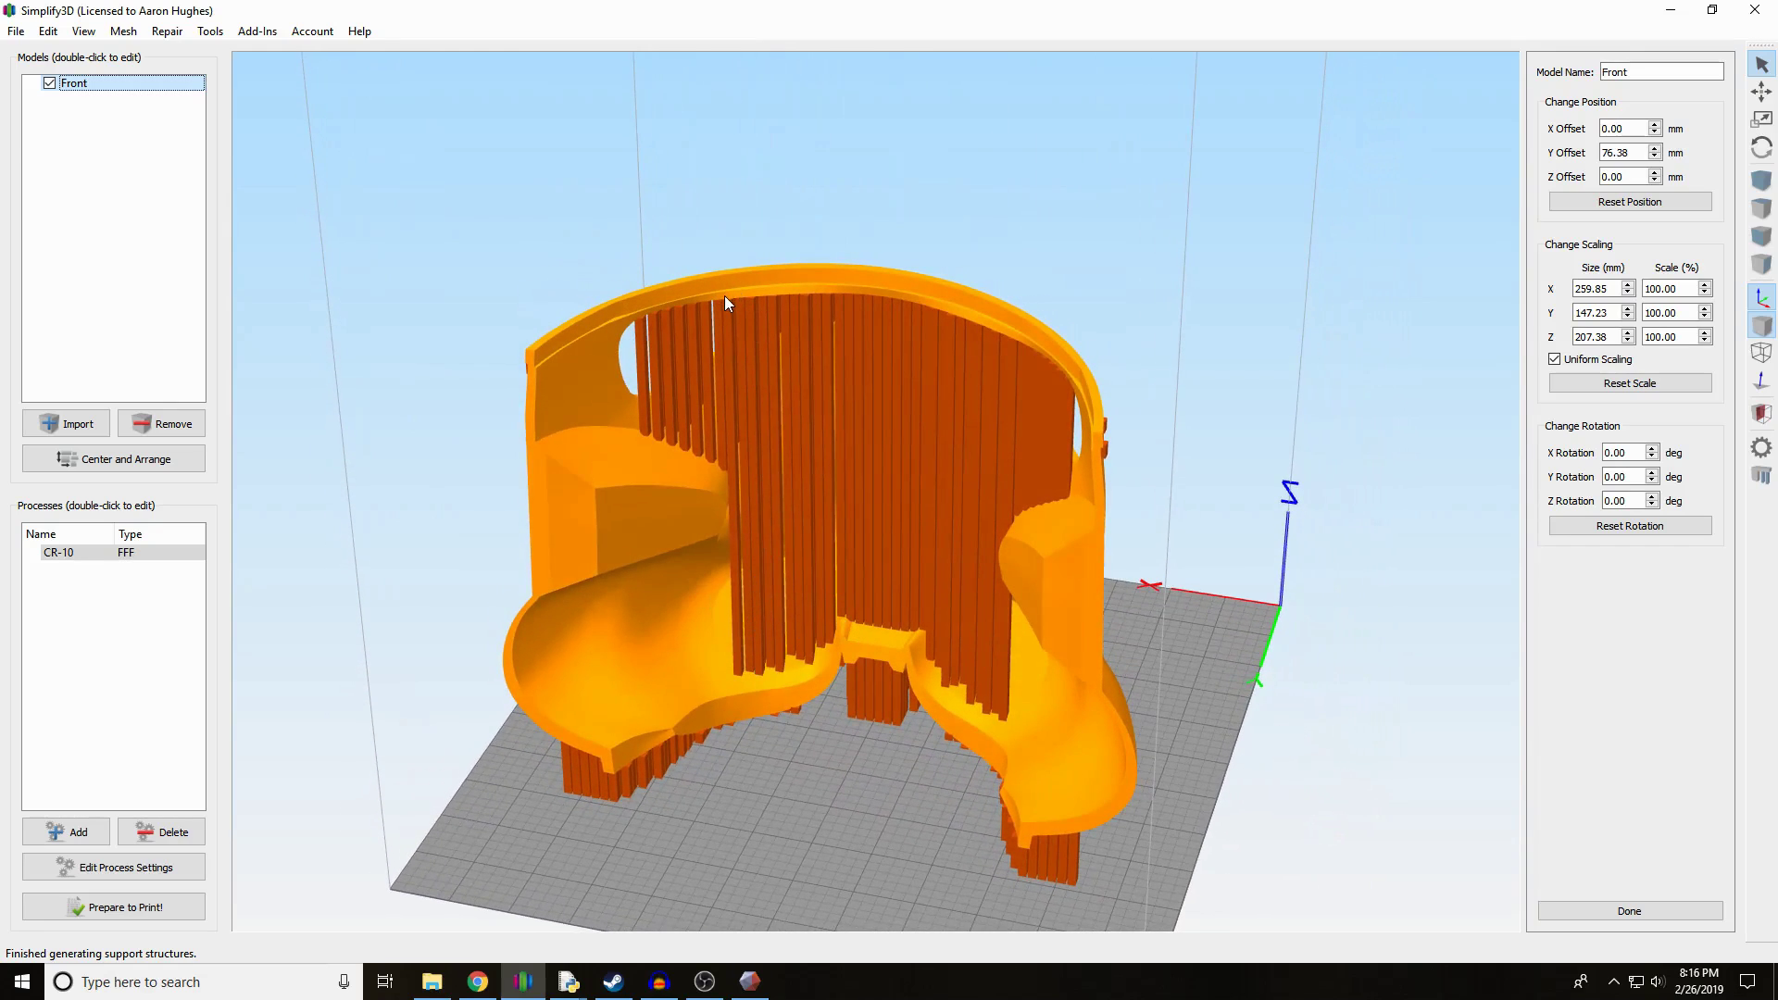
pyautogui.moveTo(622, 748); pyautogui.dragTo(783, 796)
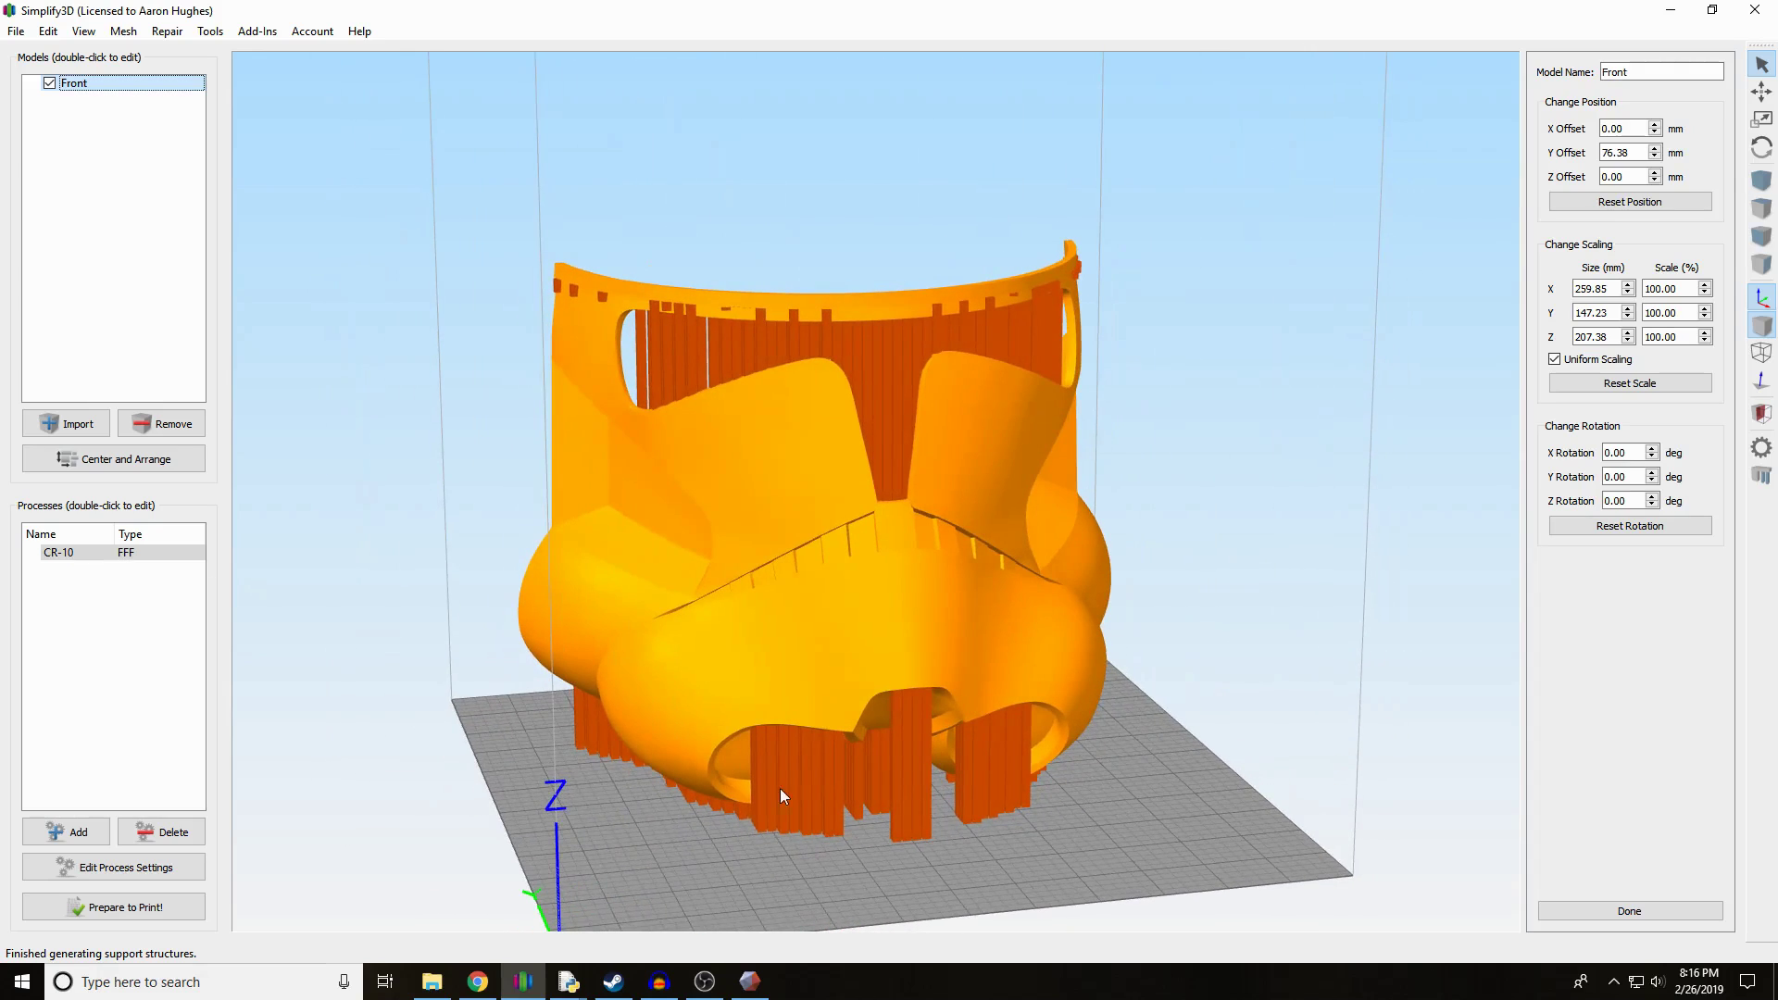
pyautogui.click(162, 912)
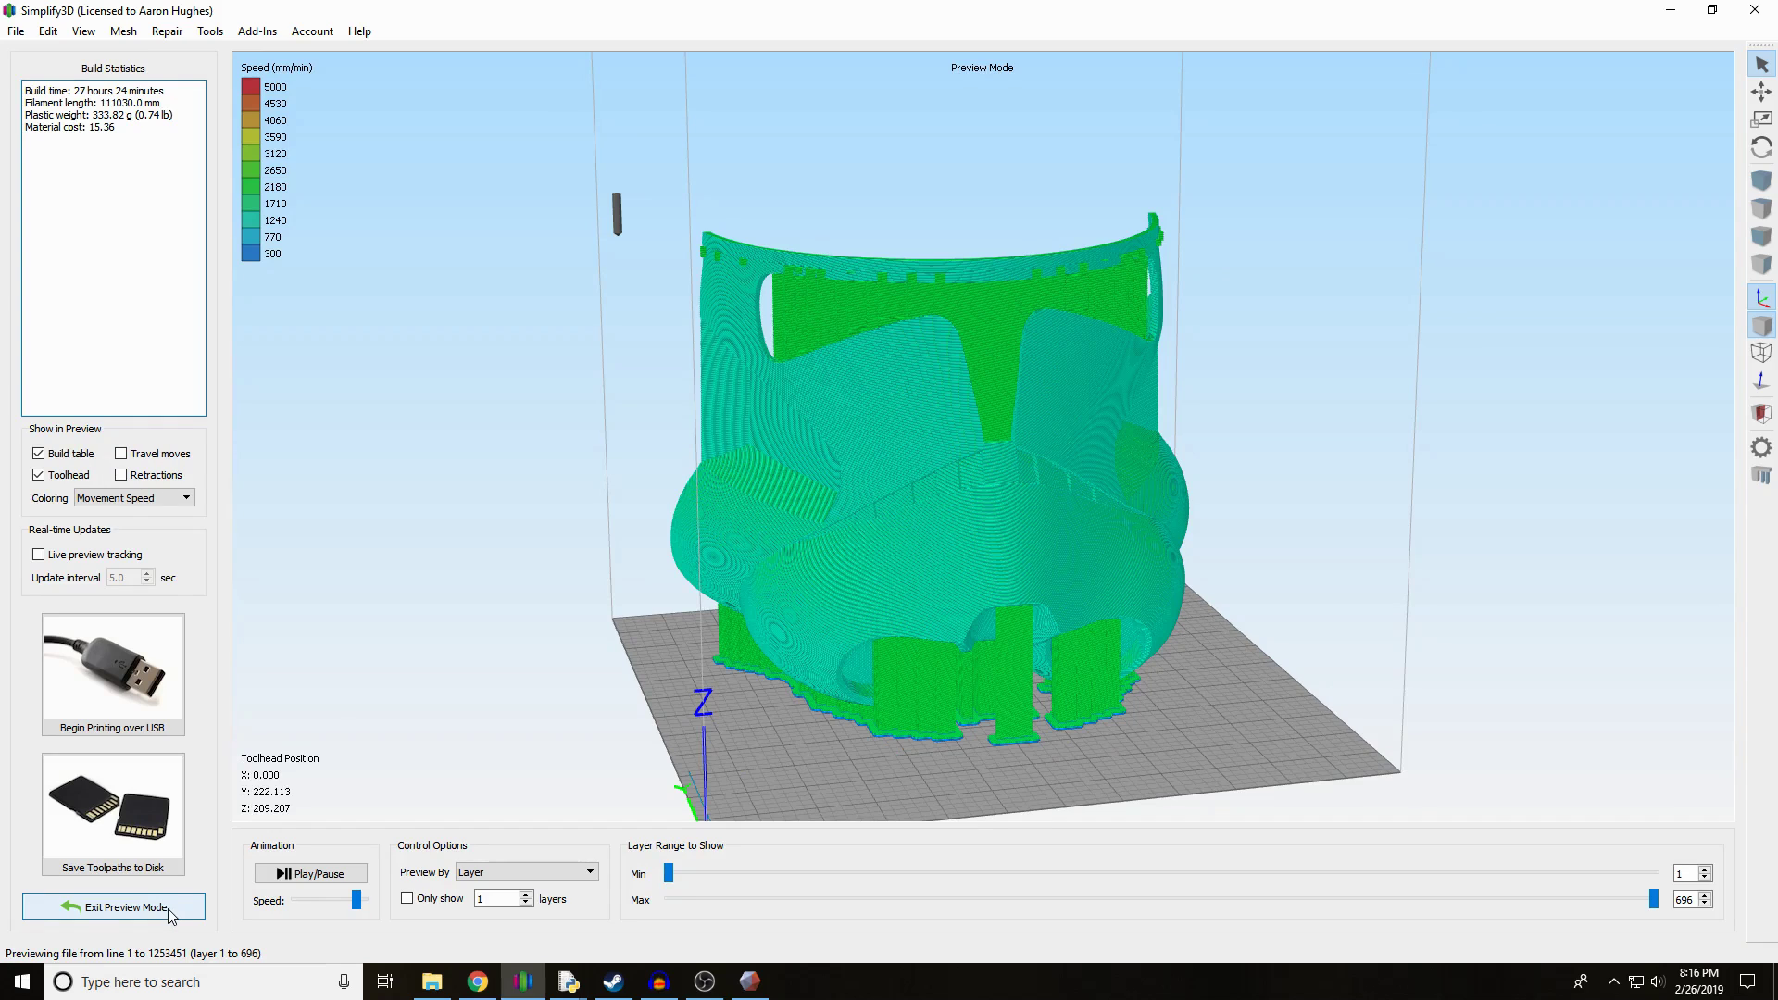
pyautogui.moveTo(1358, 690); pyautogui.dragTo(1460, 714)
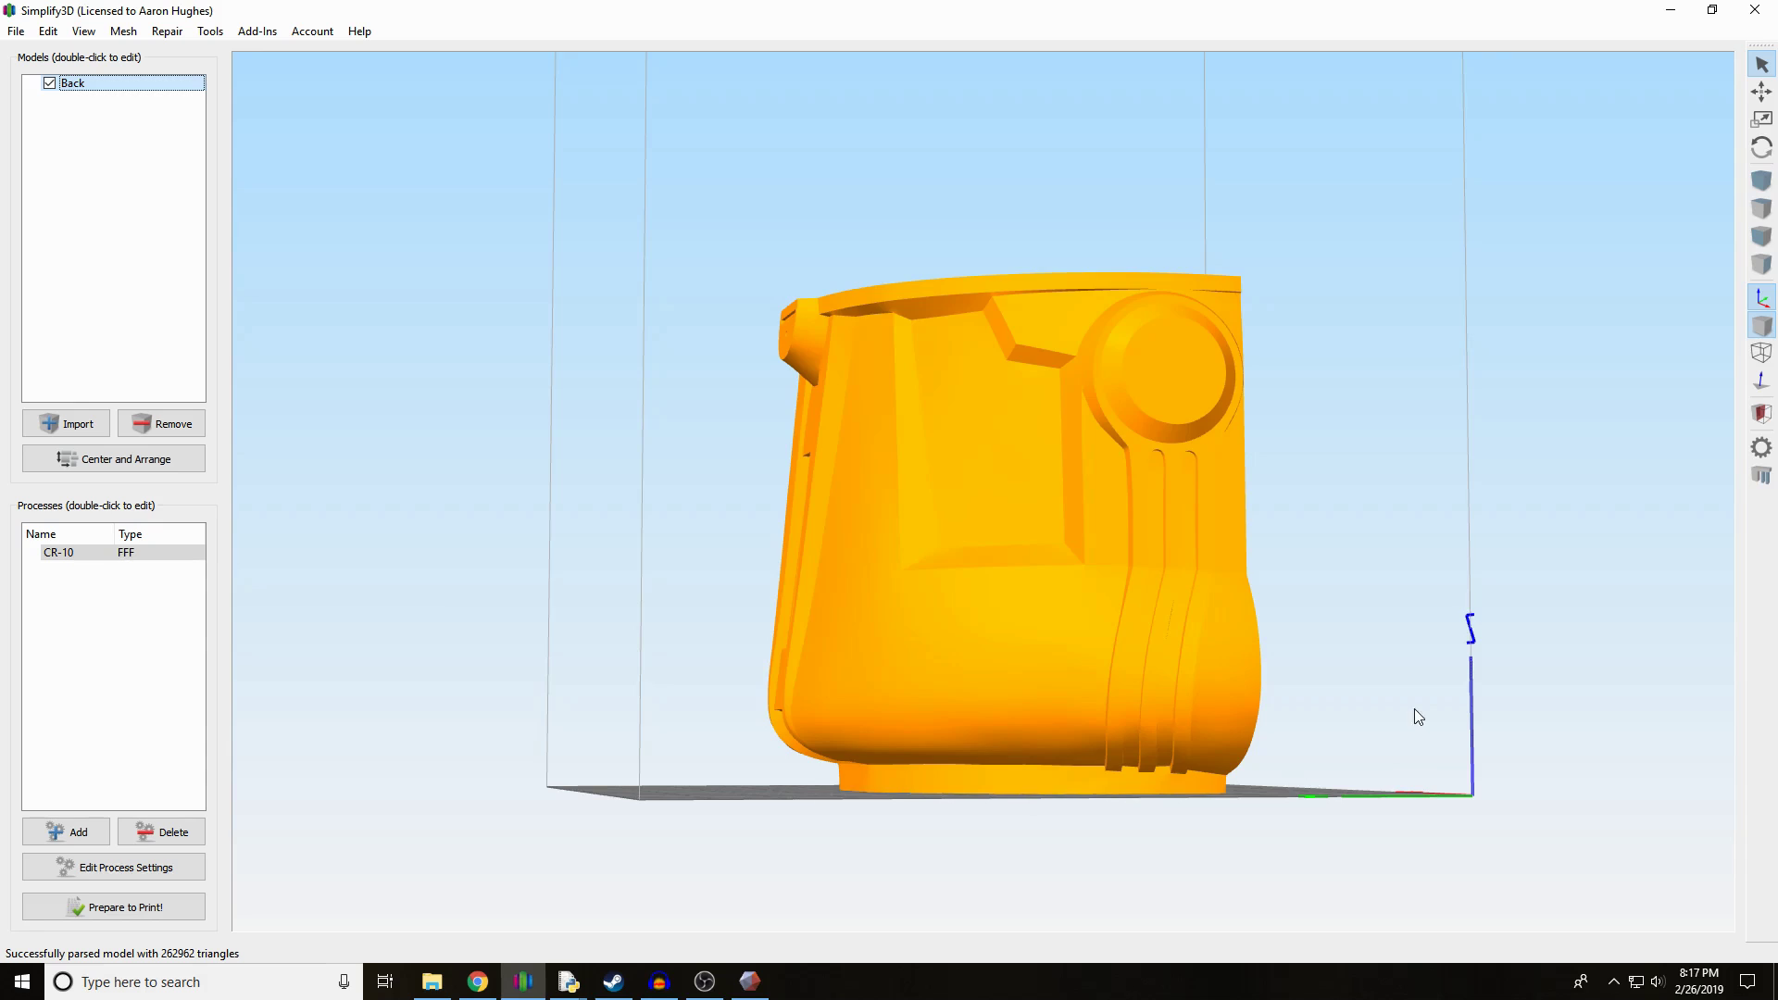
pyautogui.moveTo(1415, 710); pyautogui.dragTo(835, 718)
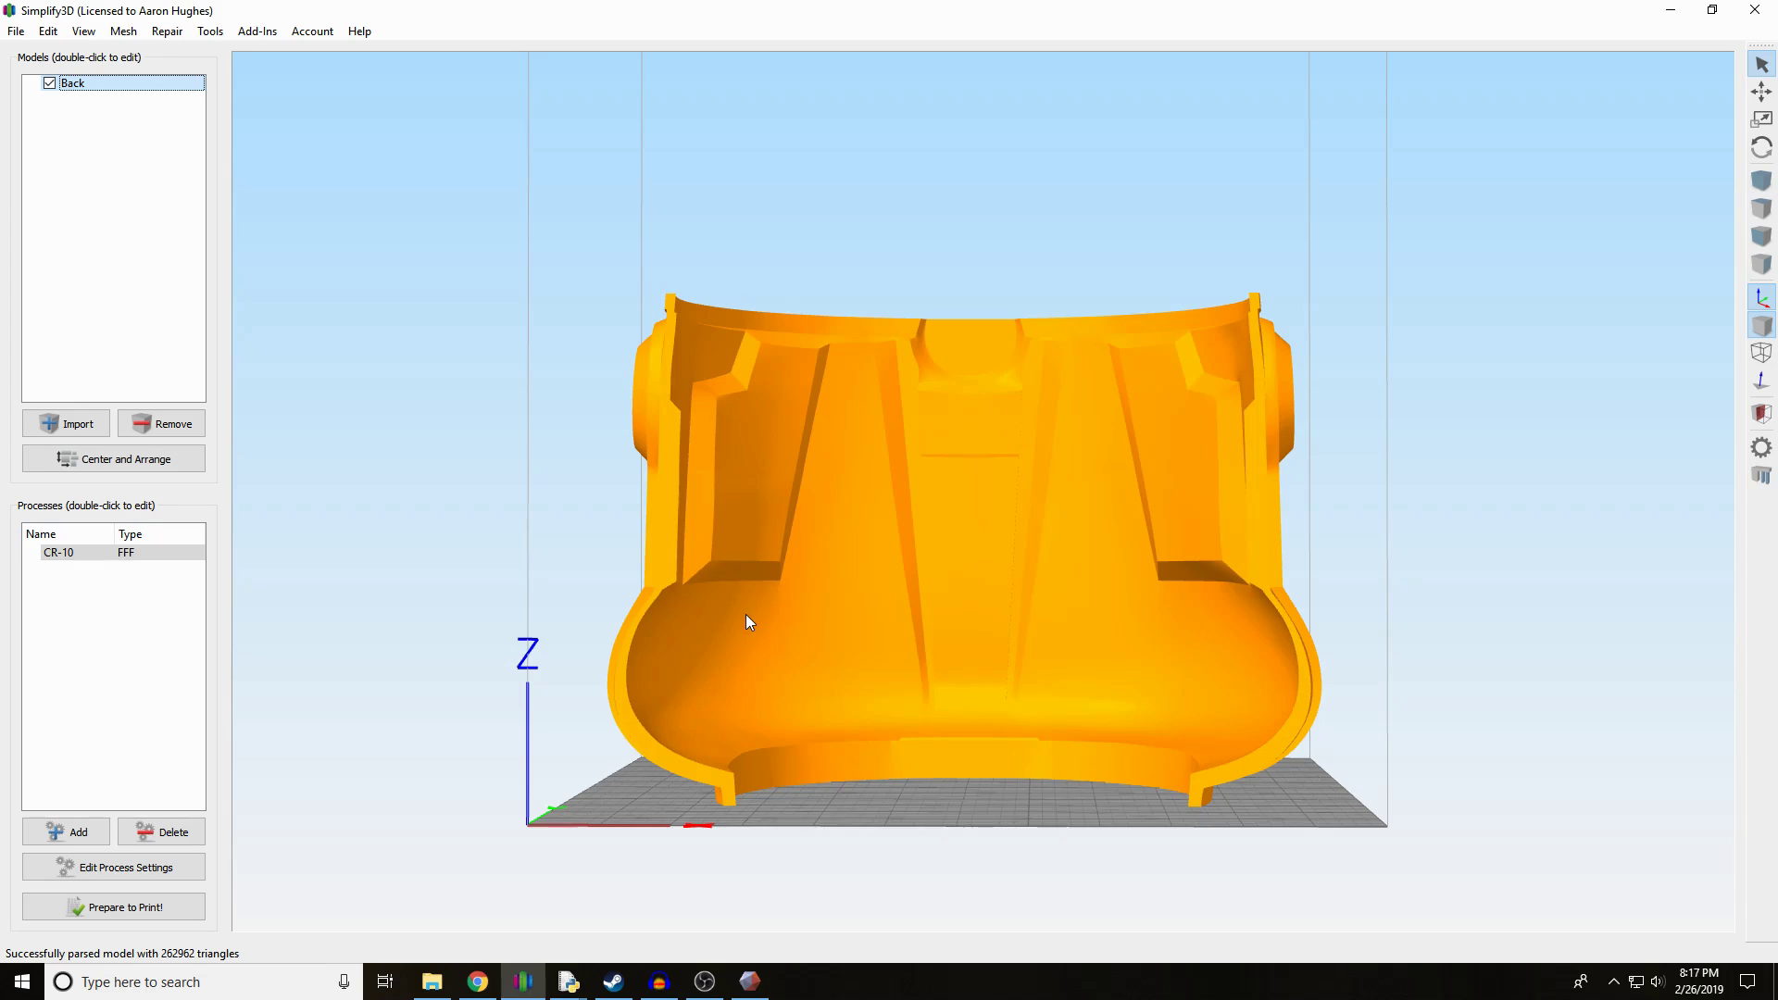
pyautogui.moveTo(830, 752); pyautogui.dragTo(645, 554)
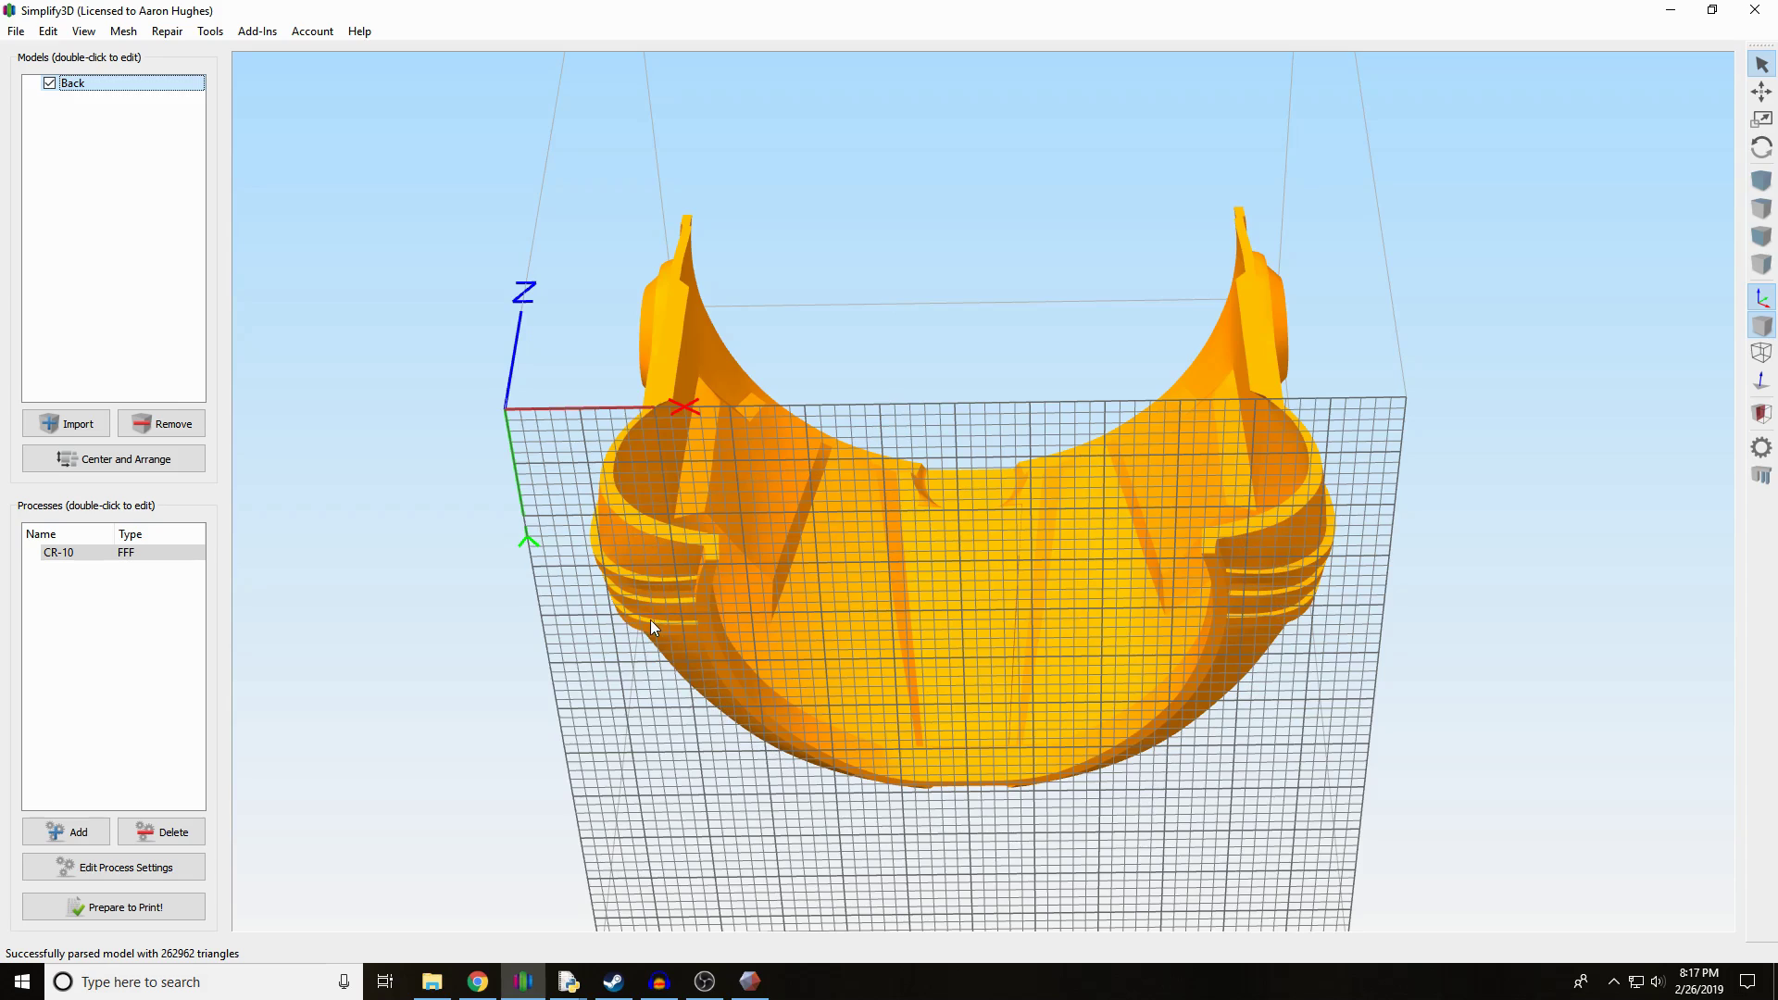
pyautogui.moveTo(650, 619); pyautogui.dragTo(915, 789)
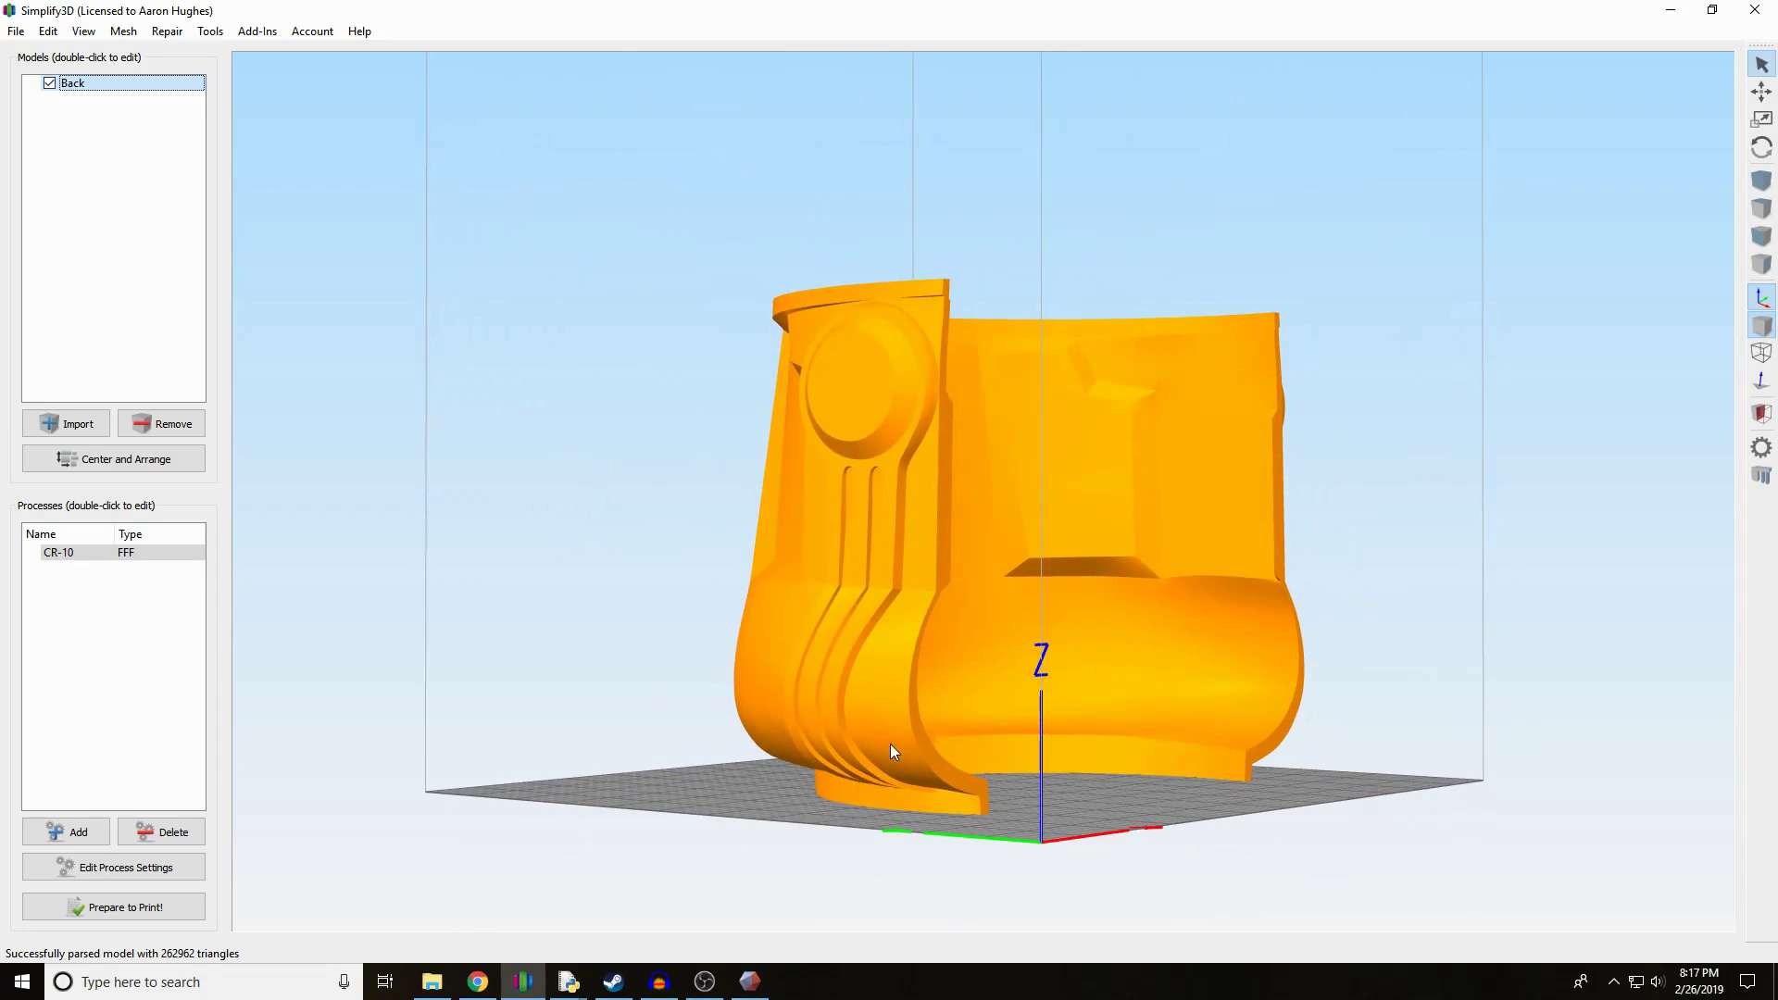
pyautogui.moveTo(794, 776); pyautogui.dragTo(1215, 782)
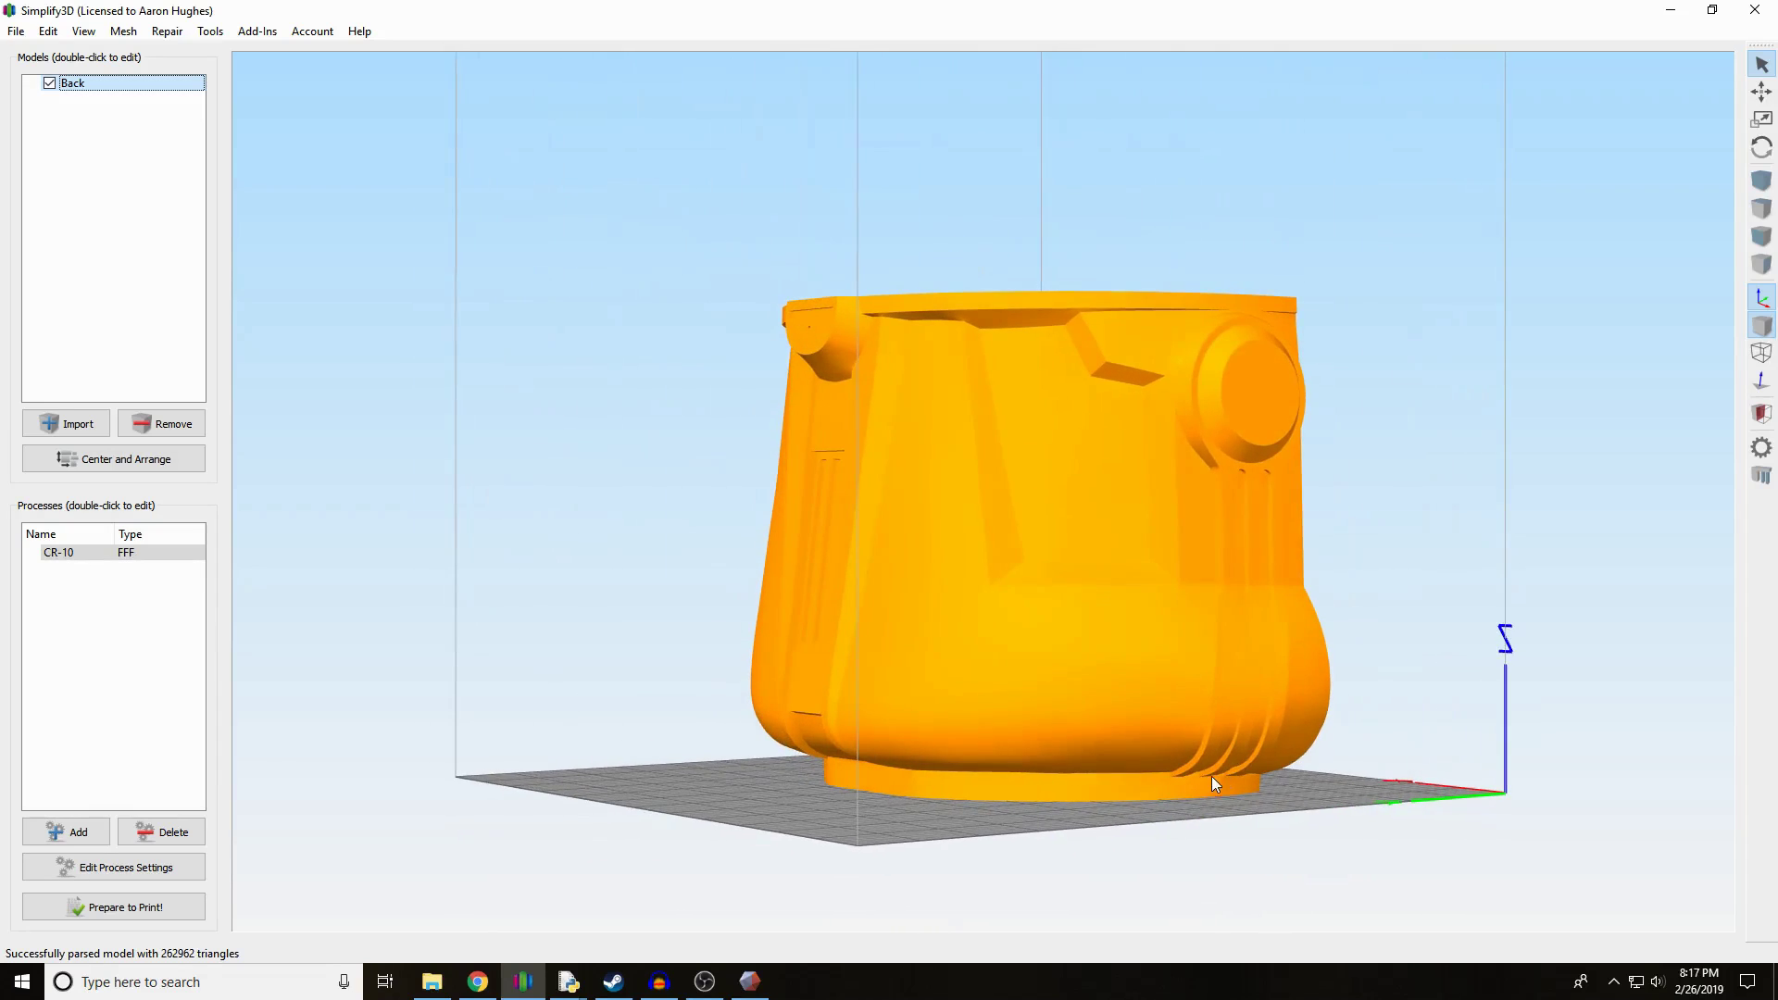
pyautogui.moveTo(875, 773); pyautogui.dragTo(772, 731)
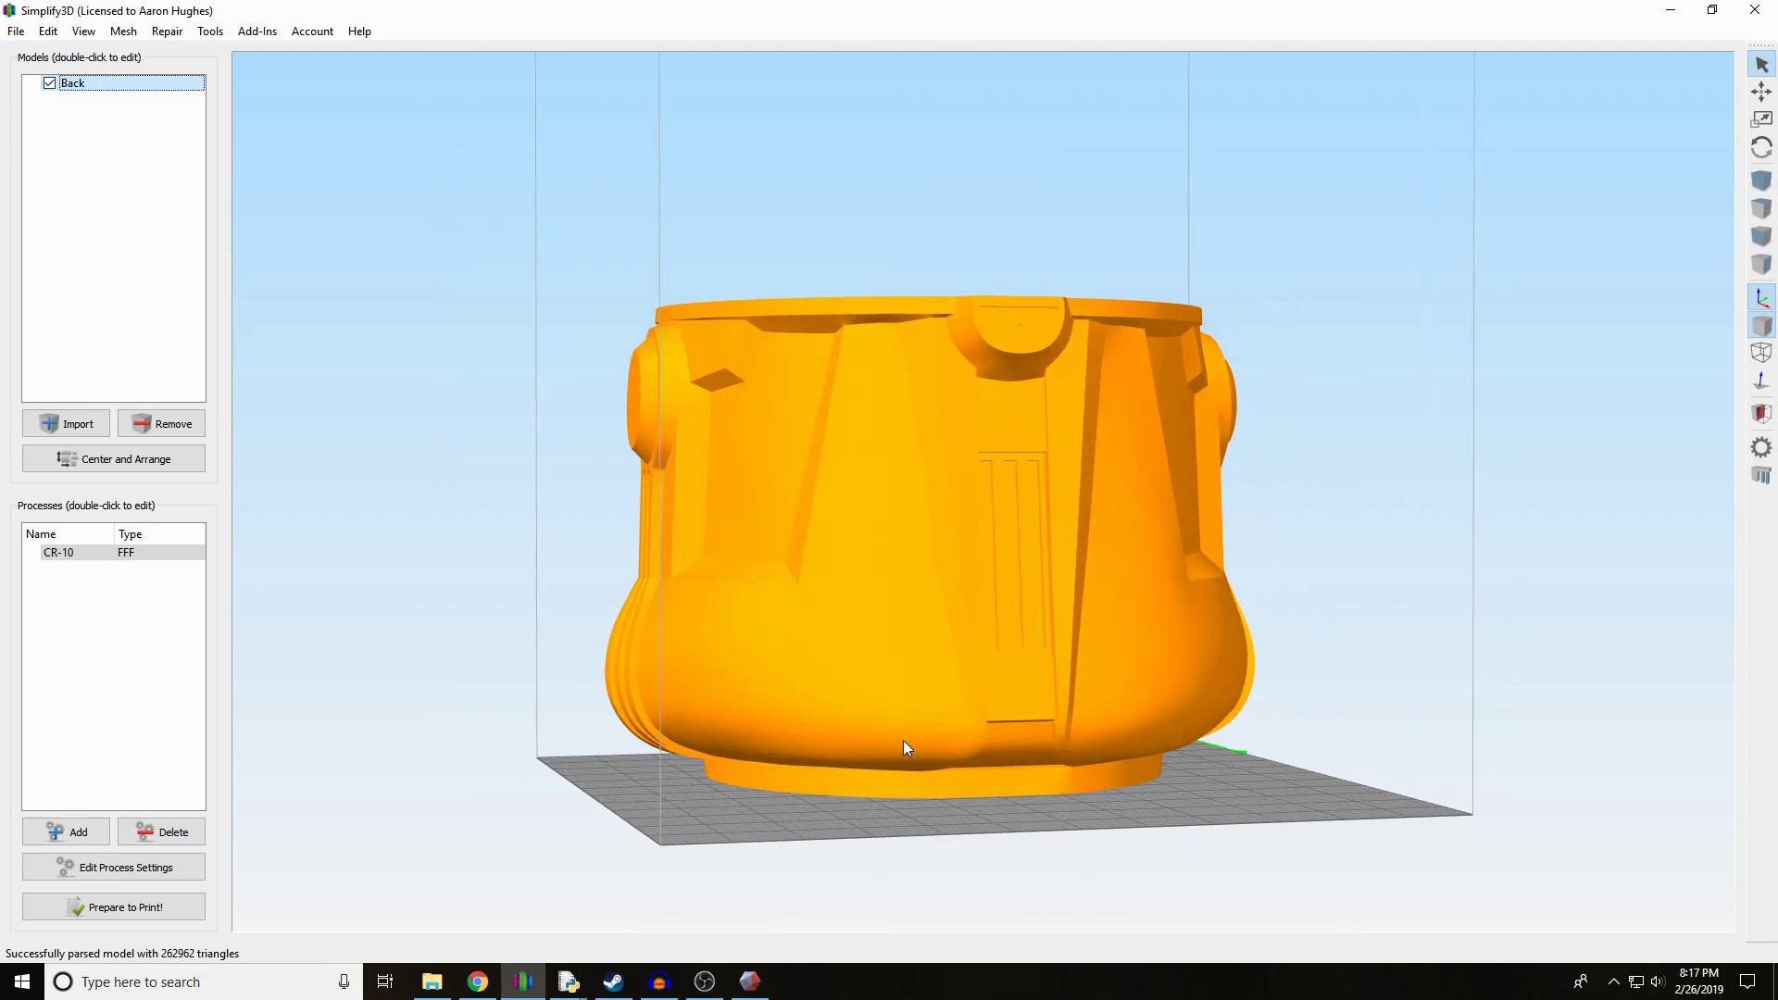
pyautogui.moveTo(898, 735); pyautogui.dragTo(581, 668)
pyautogui.click(1761, 475)
# - Generate supports for the Back piece at a 70° maximum overhang angle
pyautogui.doubleClick(380, 385)
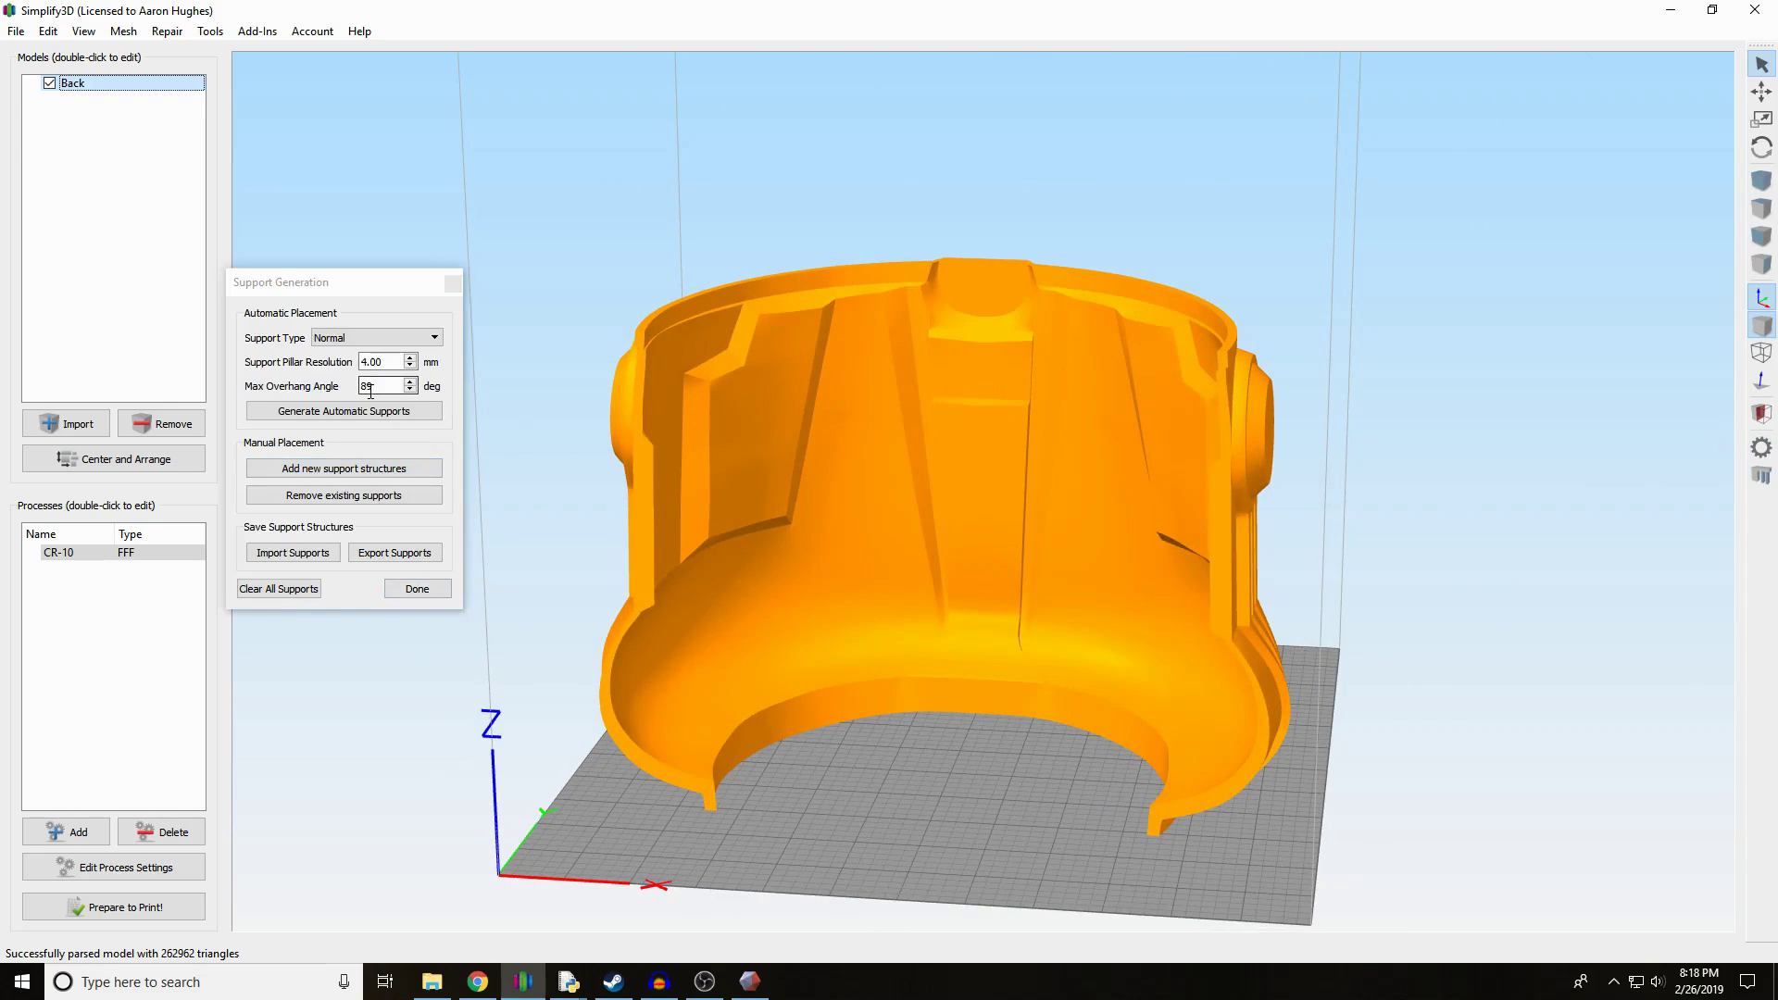
pyautogui.write('70')
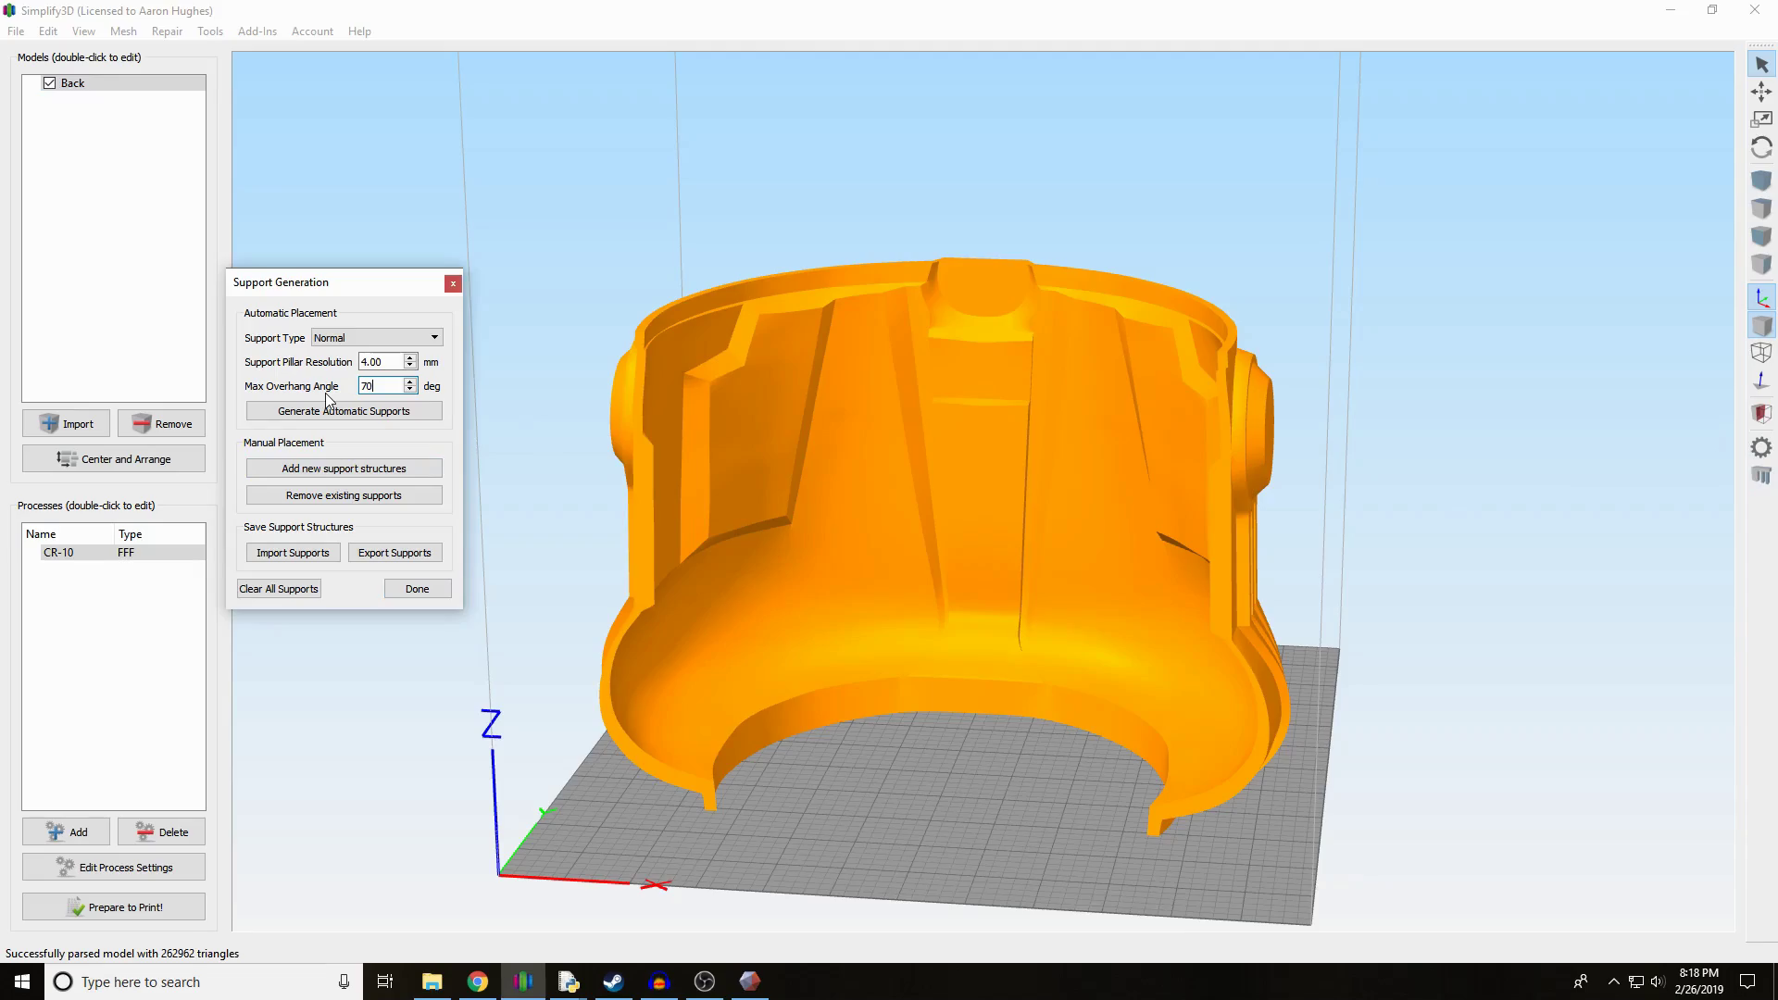
pyautogui.click(327, 412)
pyautogui.moveTo(624, 790); pyautogui.dragTo(755, 733)
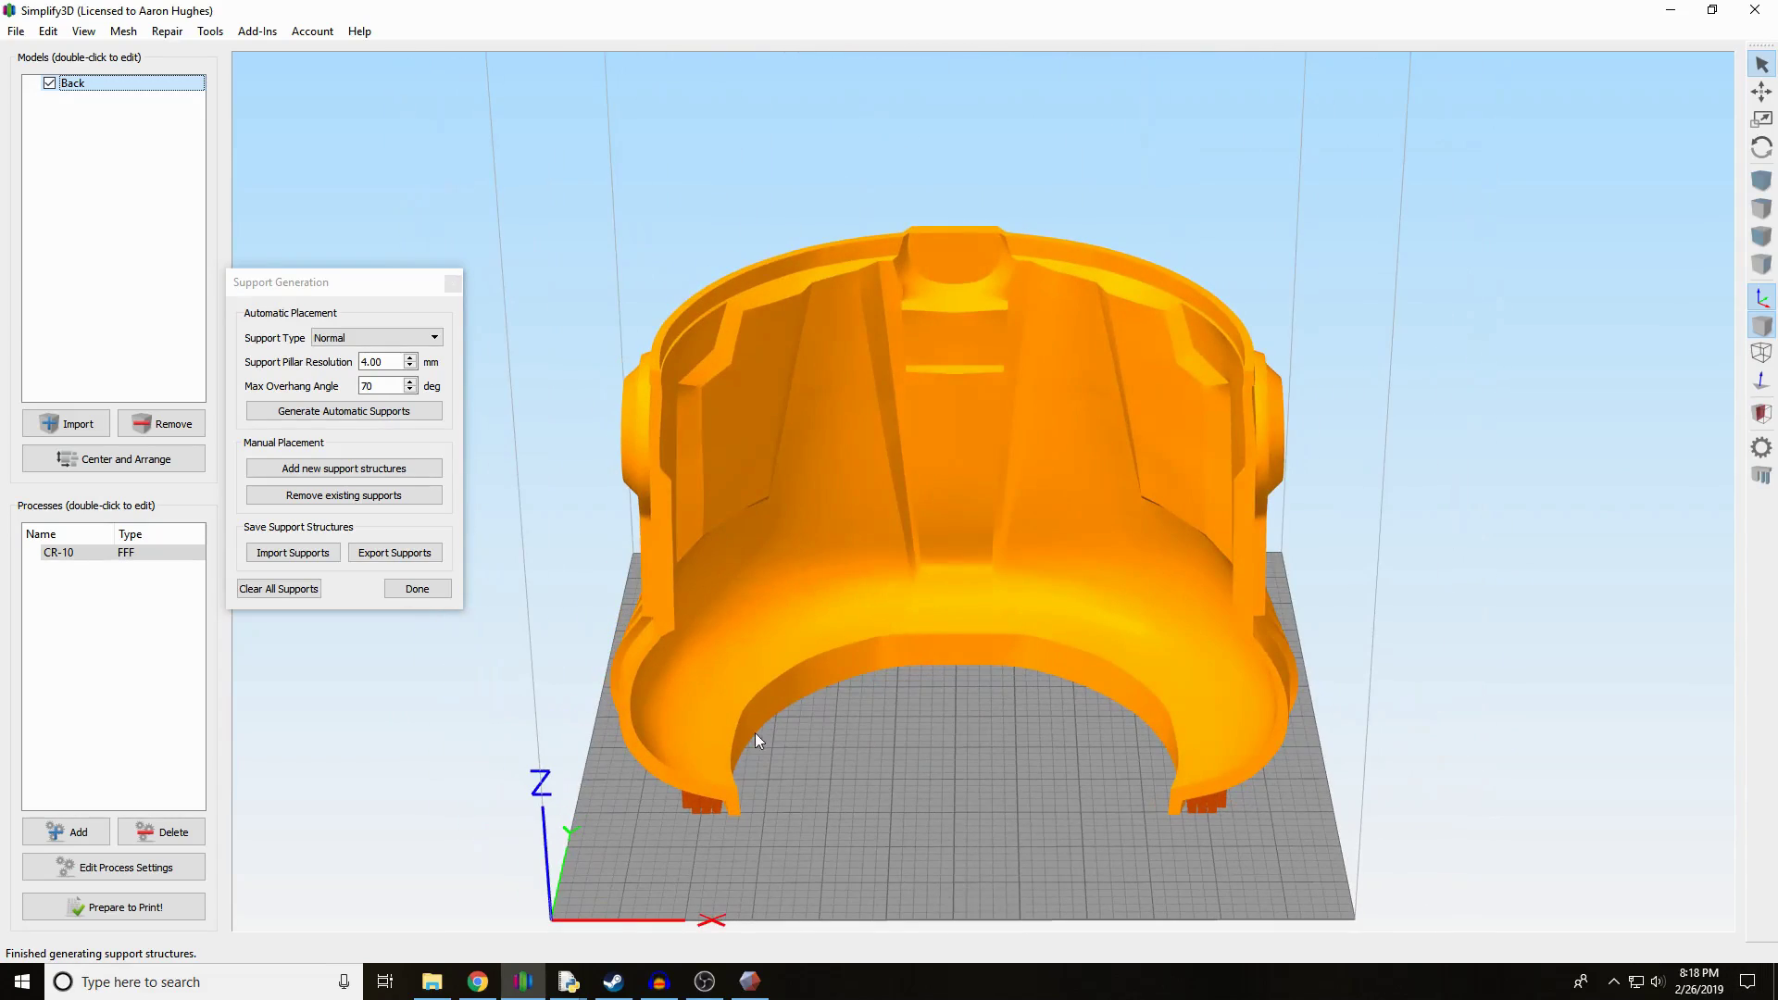
pyautogui.click(431, 592)
# - Slice the Back piece, orbit the toolpath preview, and exit preview mode
pyautogui.click(159, 912)
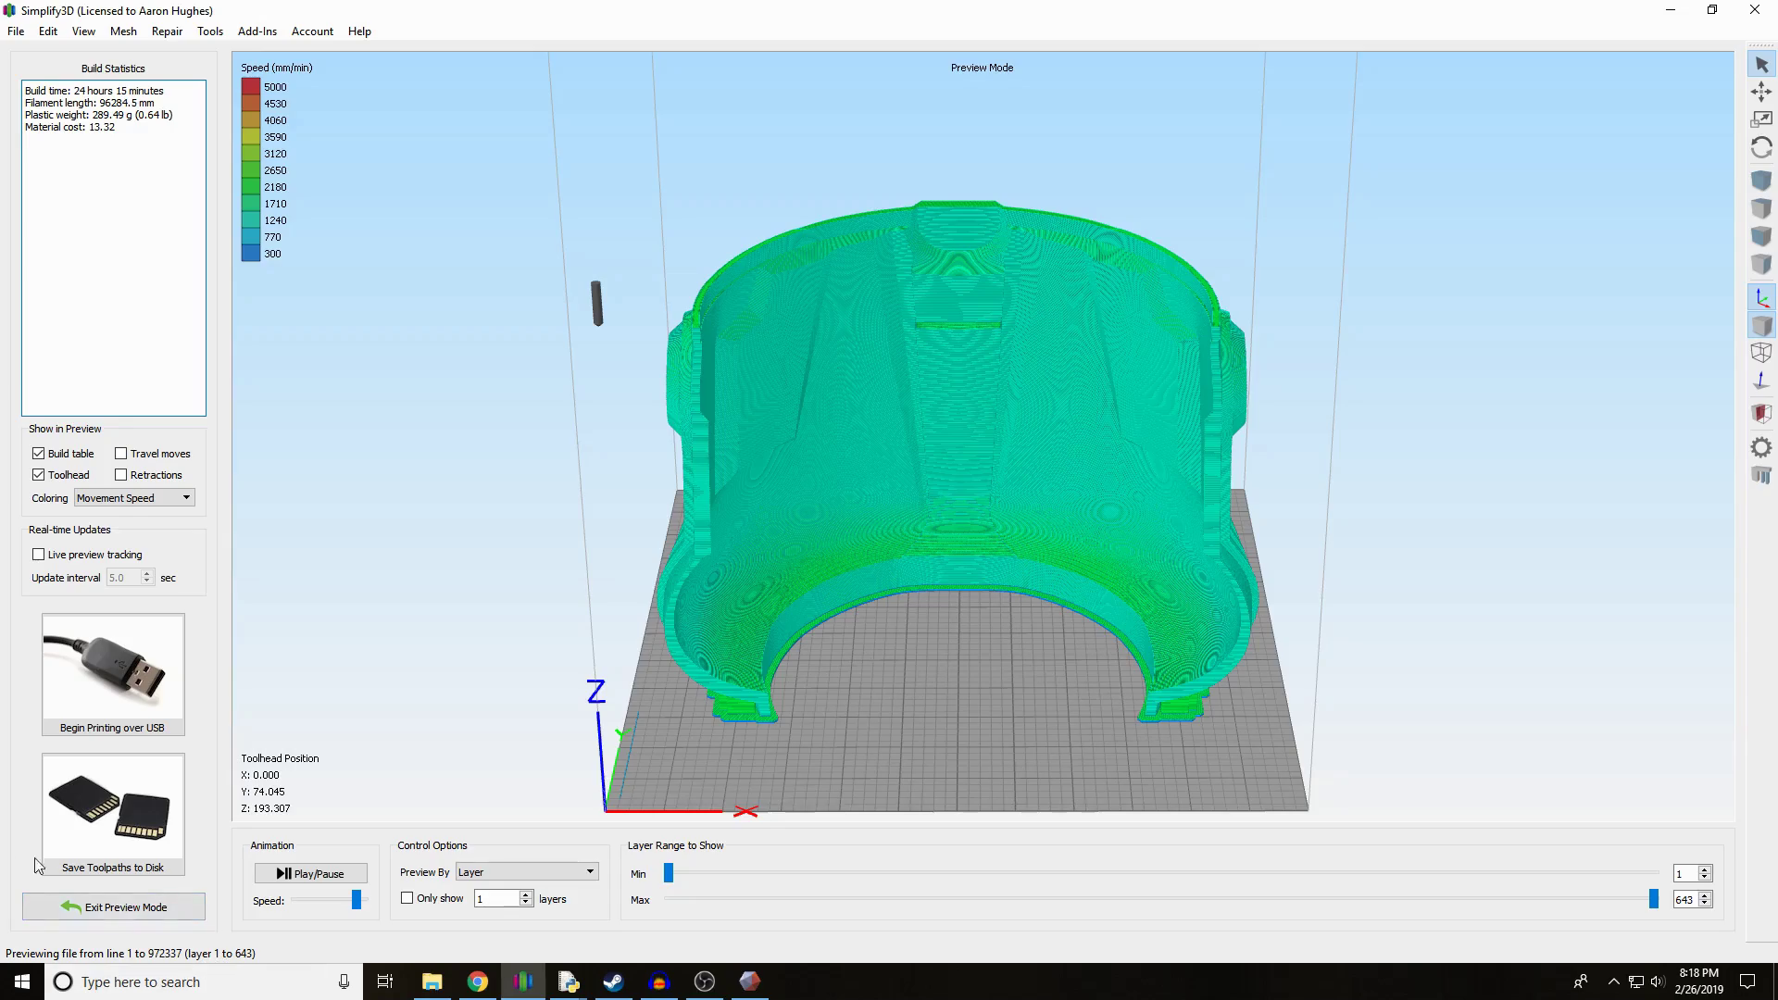
pyautogui.moveTo(529, 762); pyautogui.dragTo(555, 278)
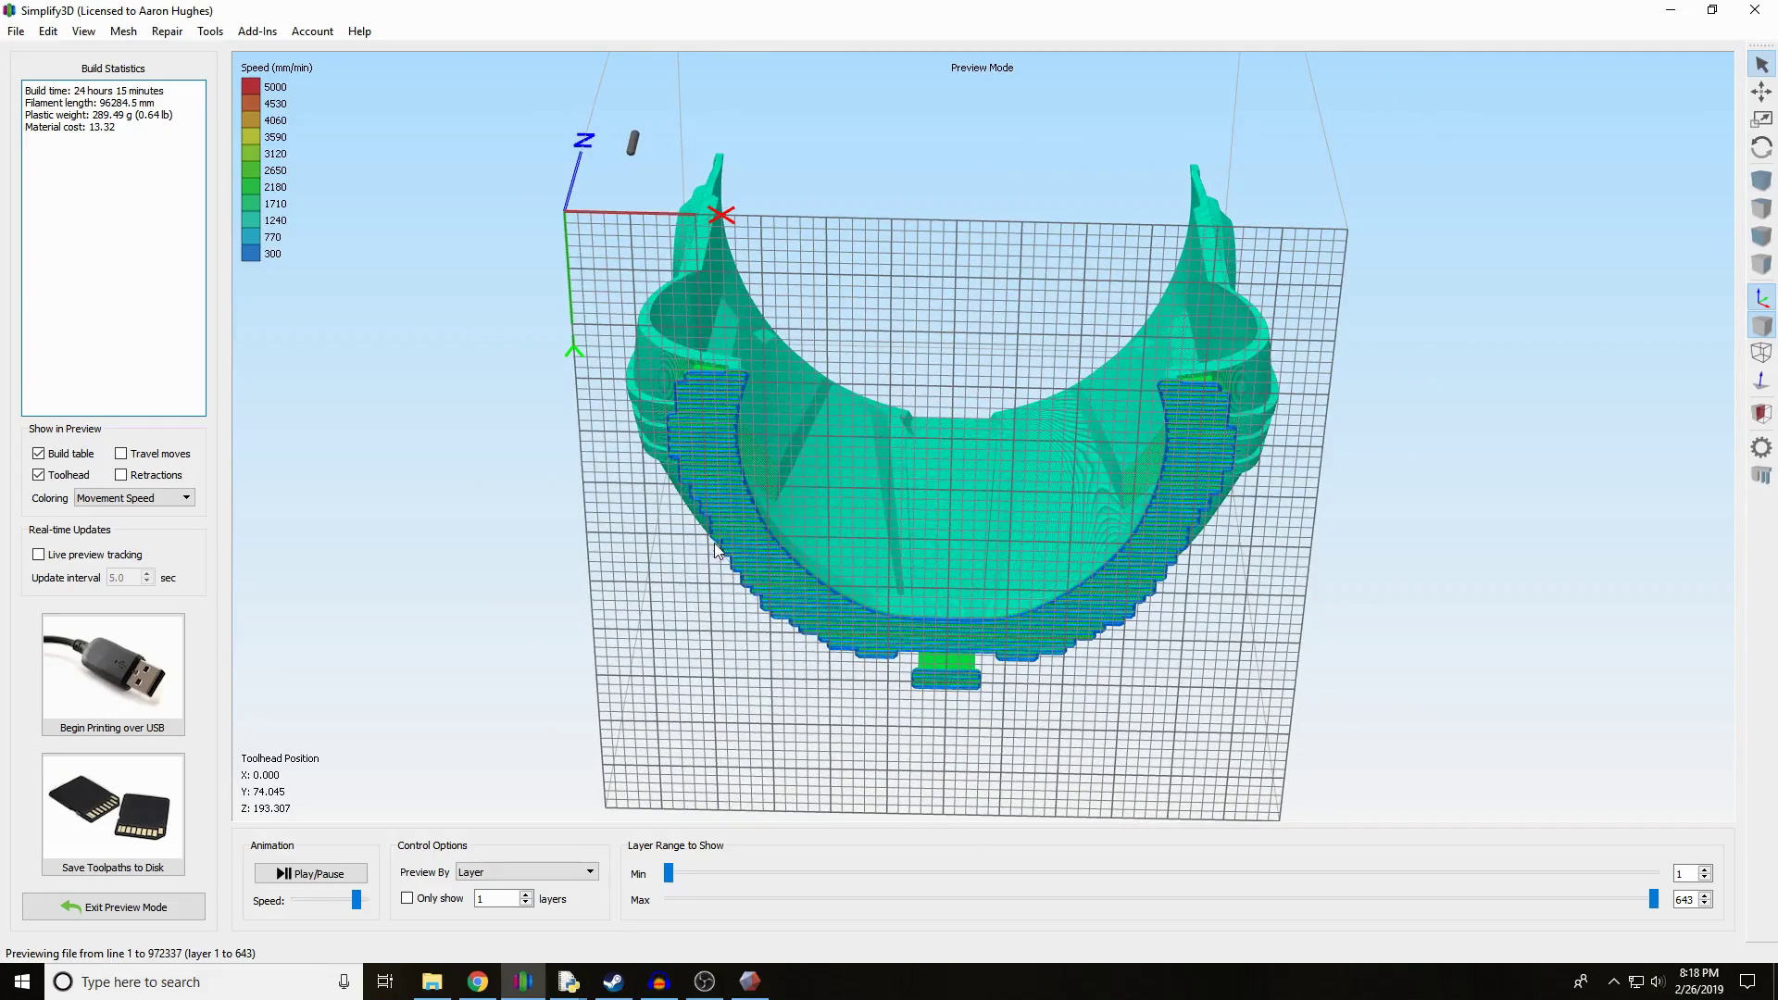
pyautogui.moveTo(1232, 362); pyautogui.dragTo(1481, 880)
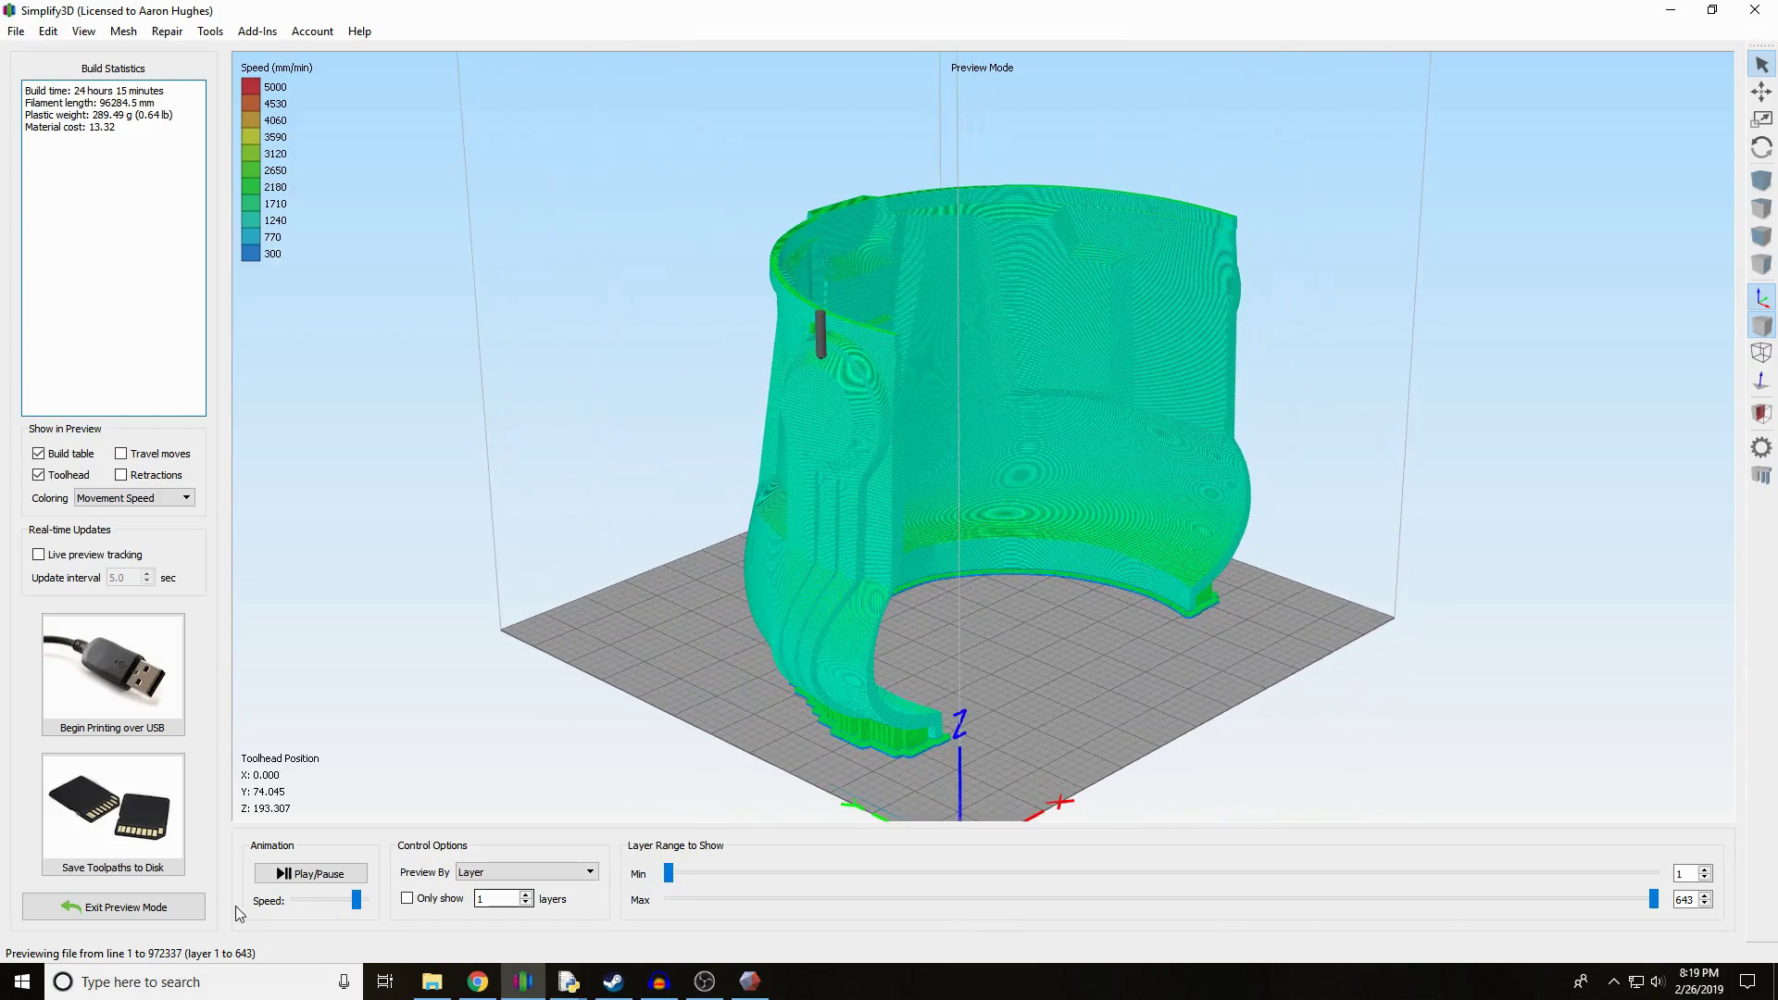
pyautogui.click(188, 908)
# - Nudge the Back piece's rotation, try supports at a 65° overhang, then remove them
pyautogui.doubleClick(796, 603)
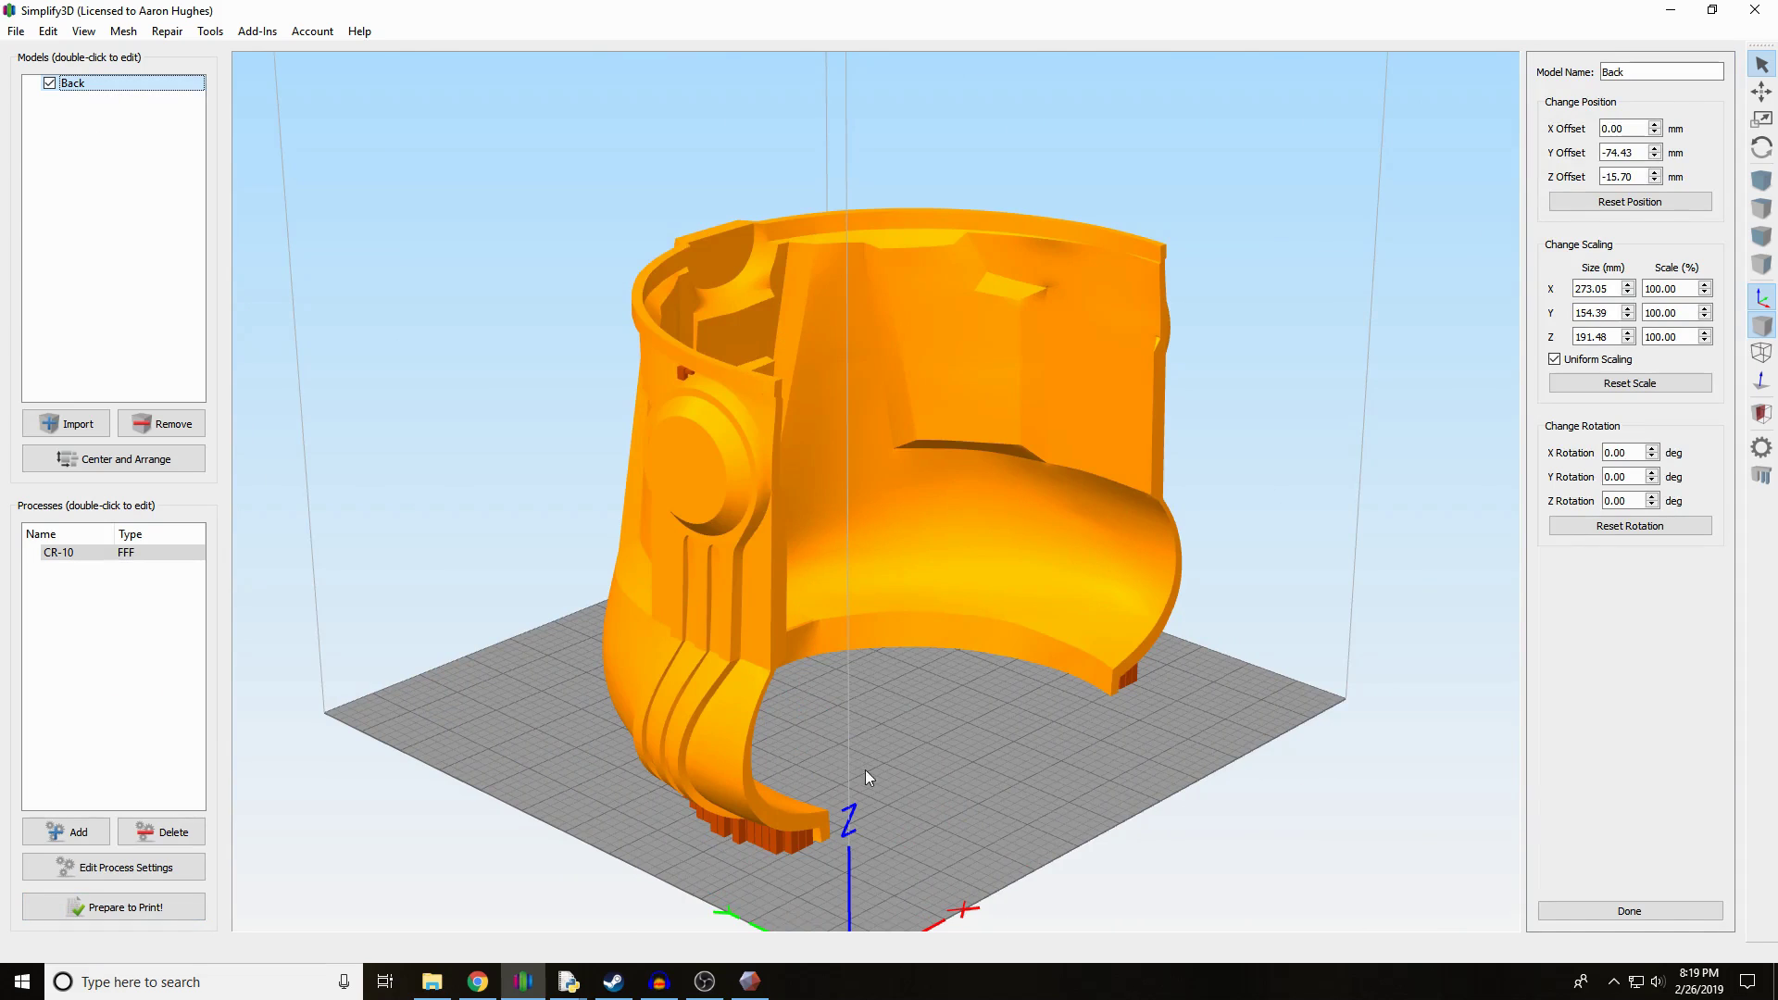
pyautogui.click(1652, 497)
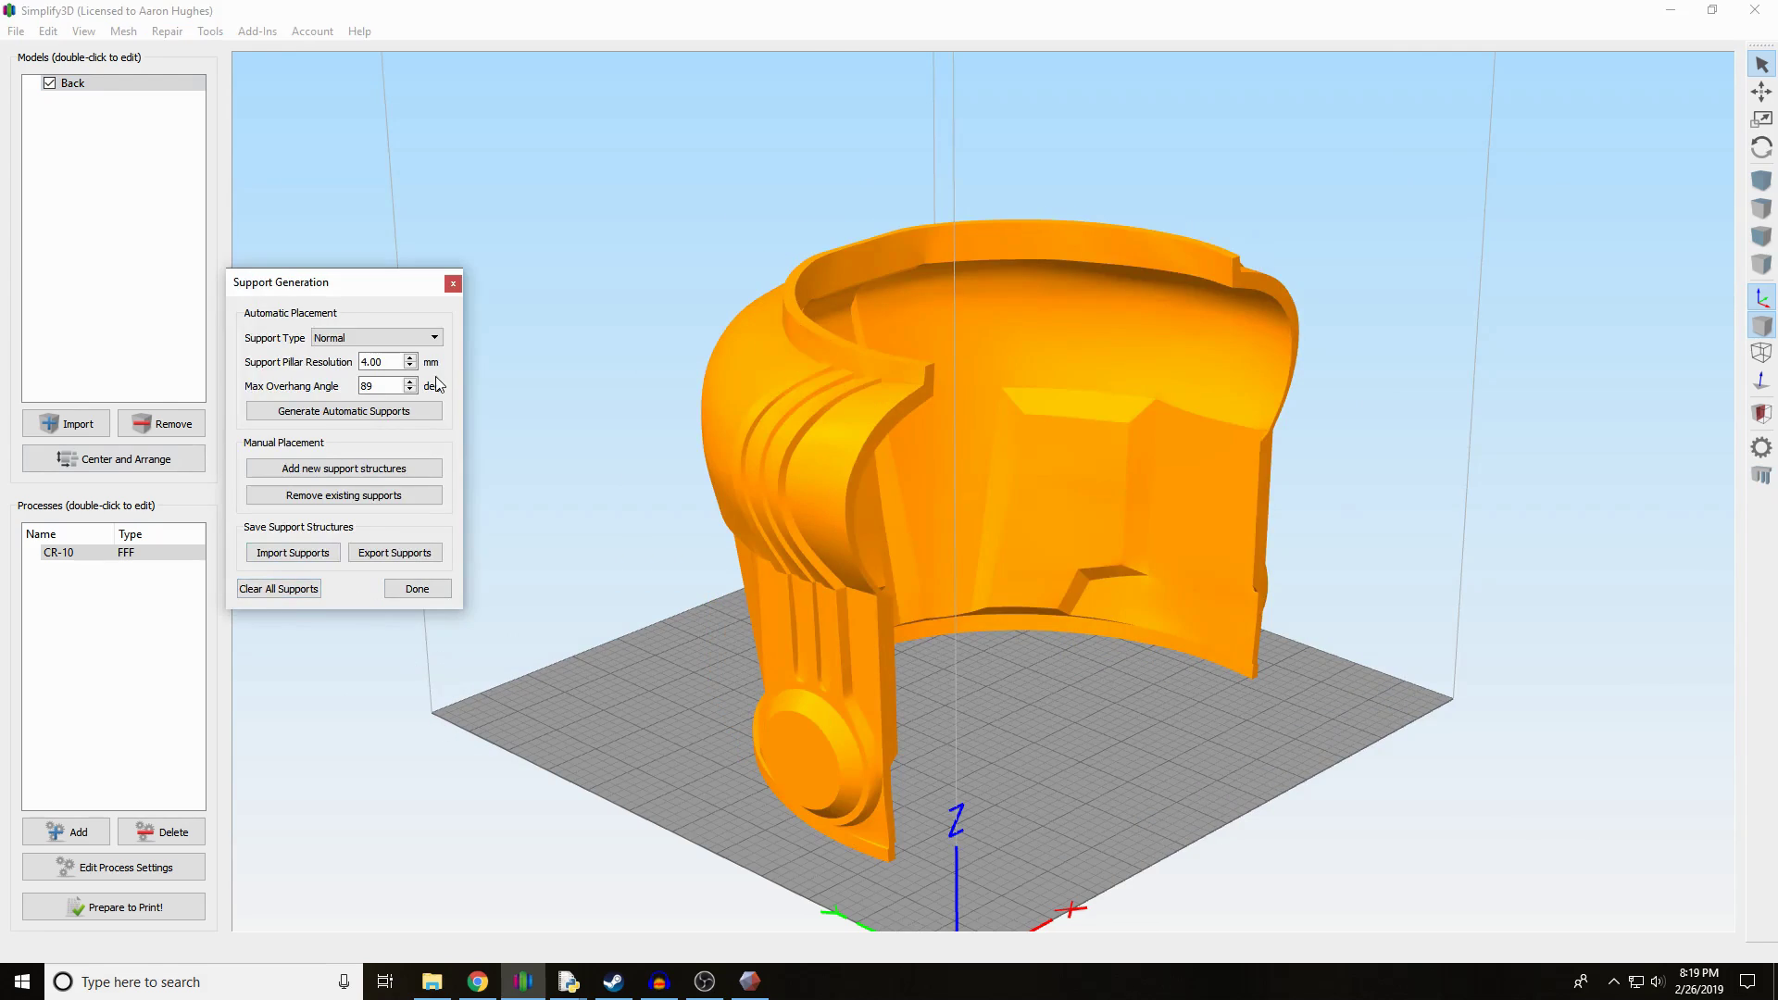
pyautogui.doubleClick(366, 385)
pyautogui.write('65')
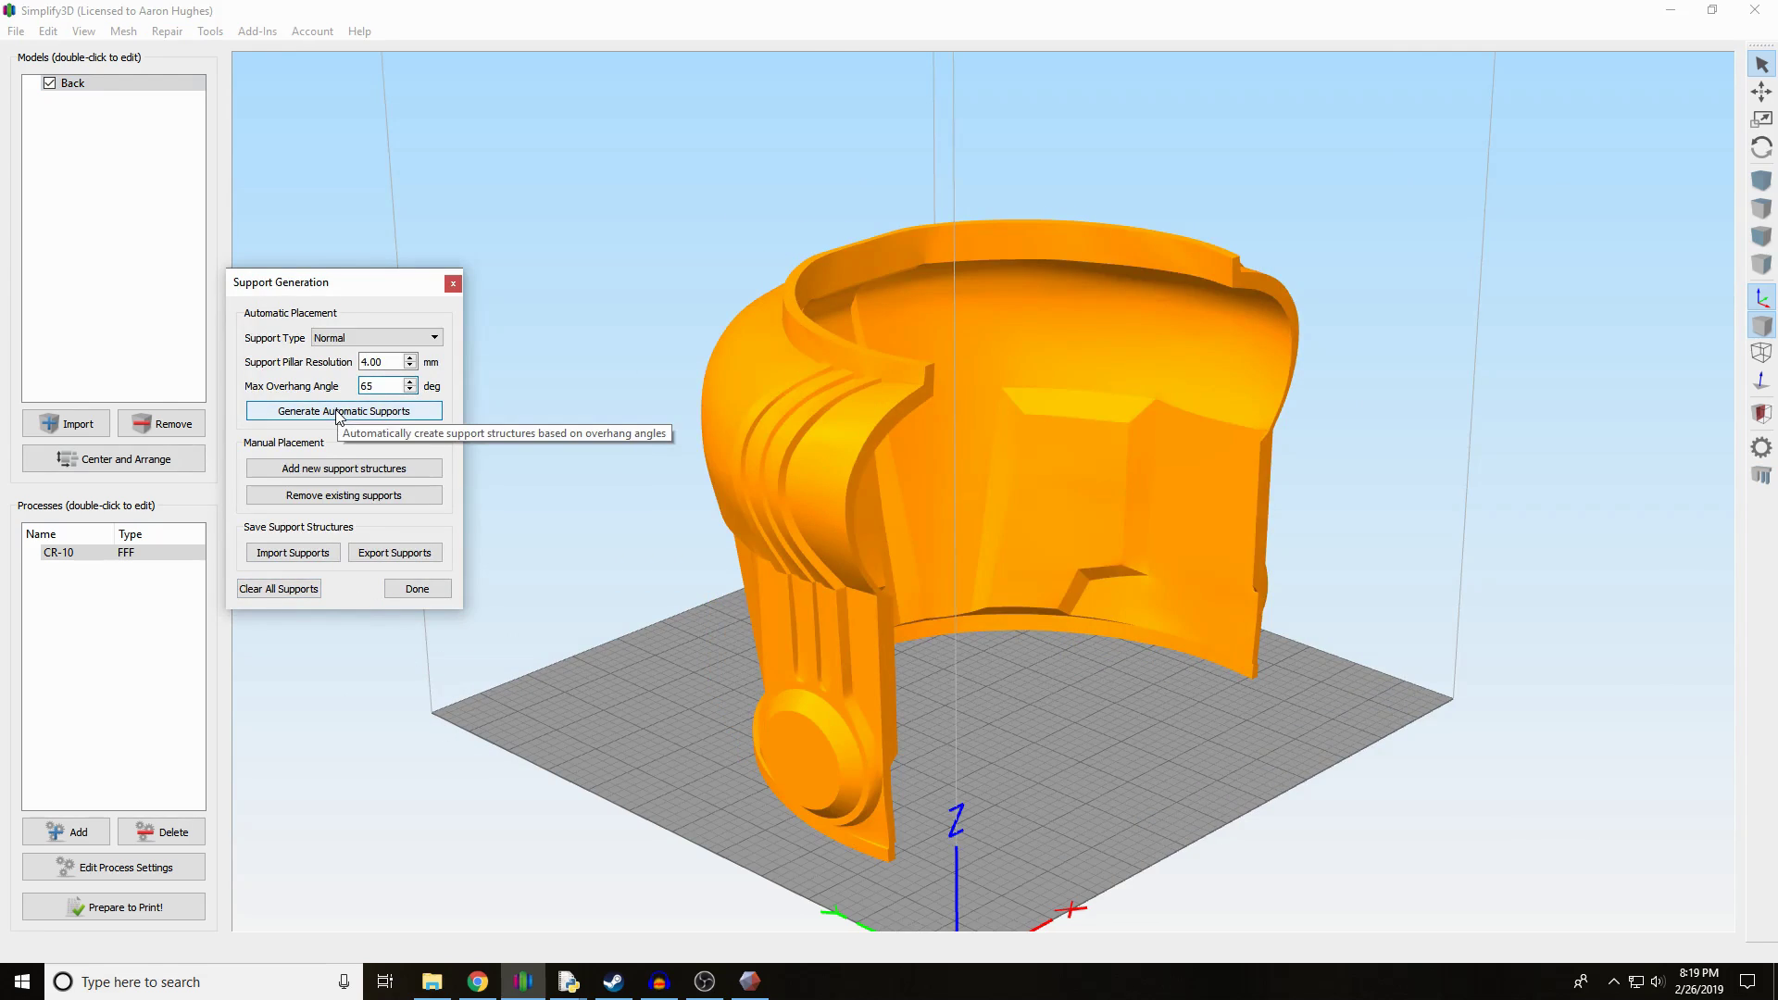
pyautogui.click(338, 413)
pyautogui.hotkey('ctrl', '3')
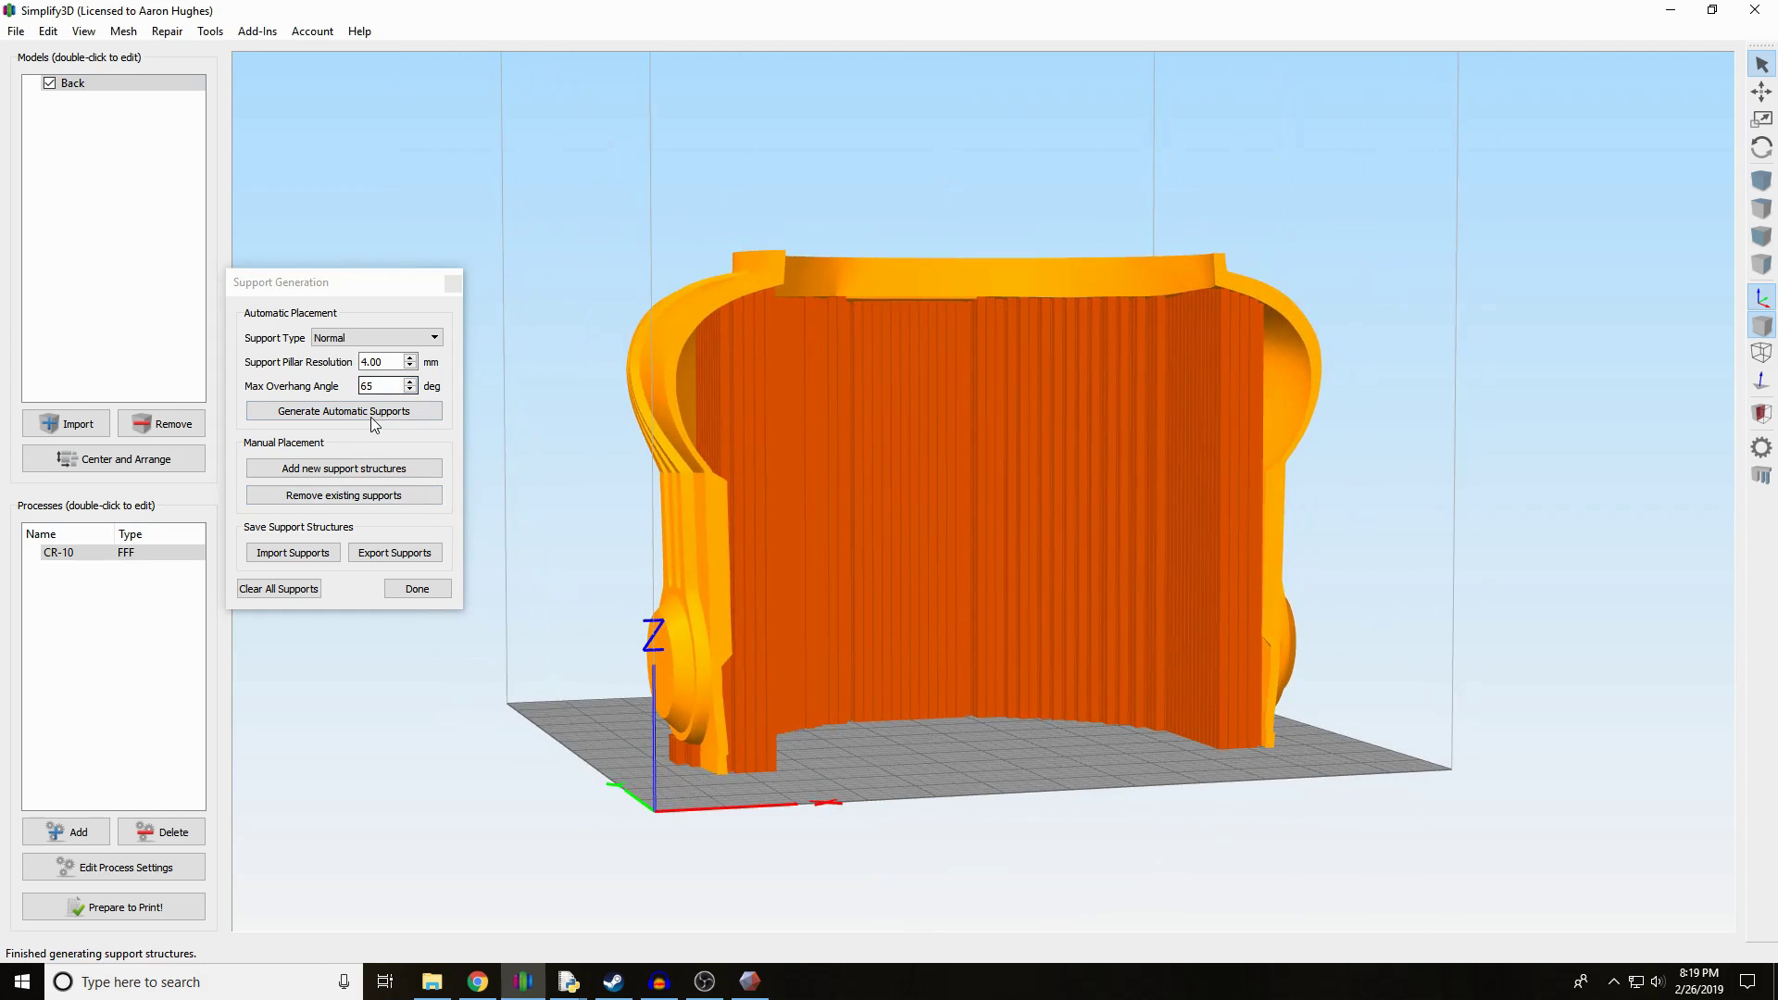
pyautogui.click(289, 589)
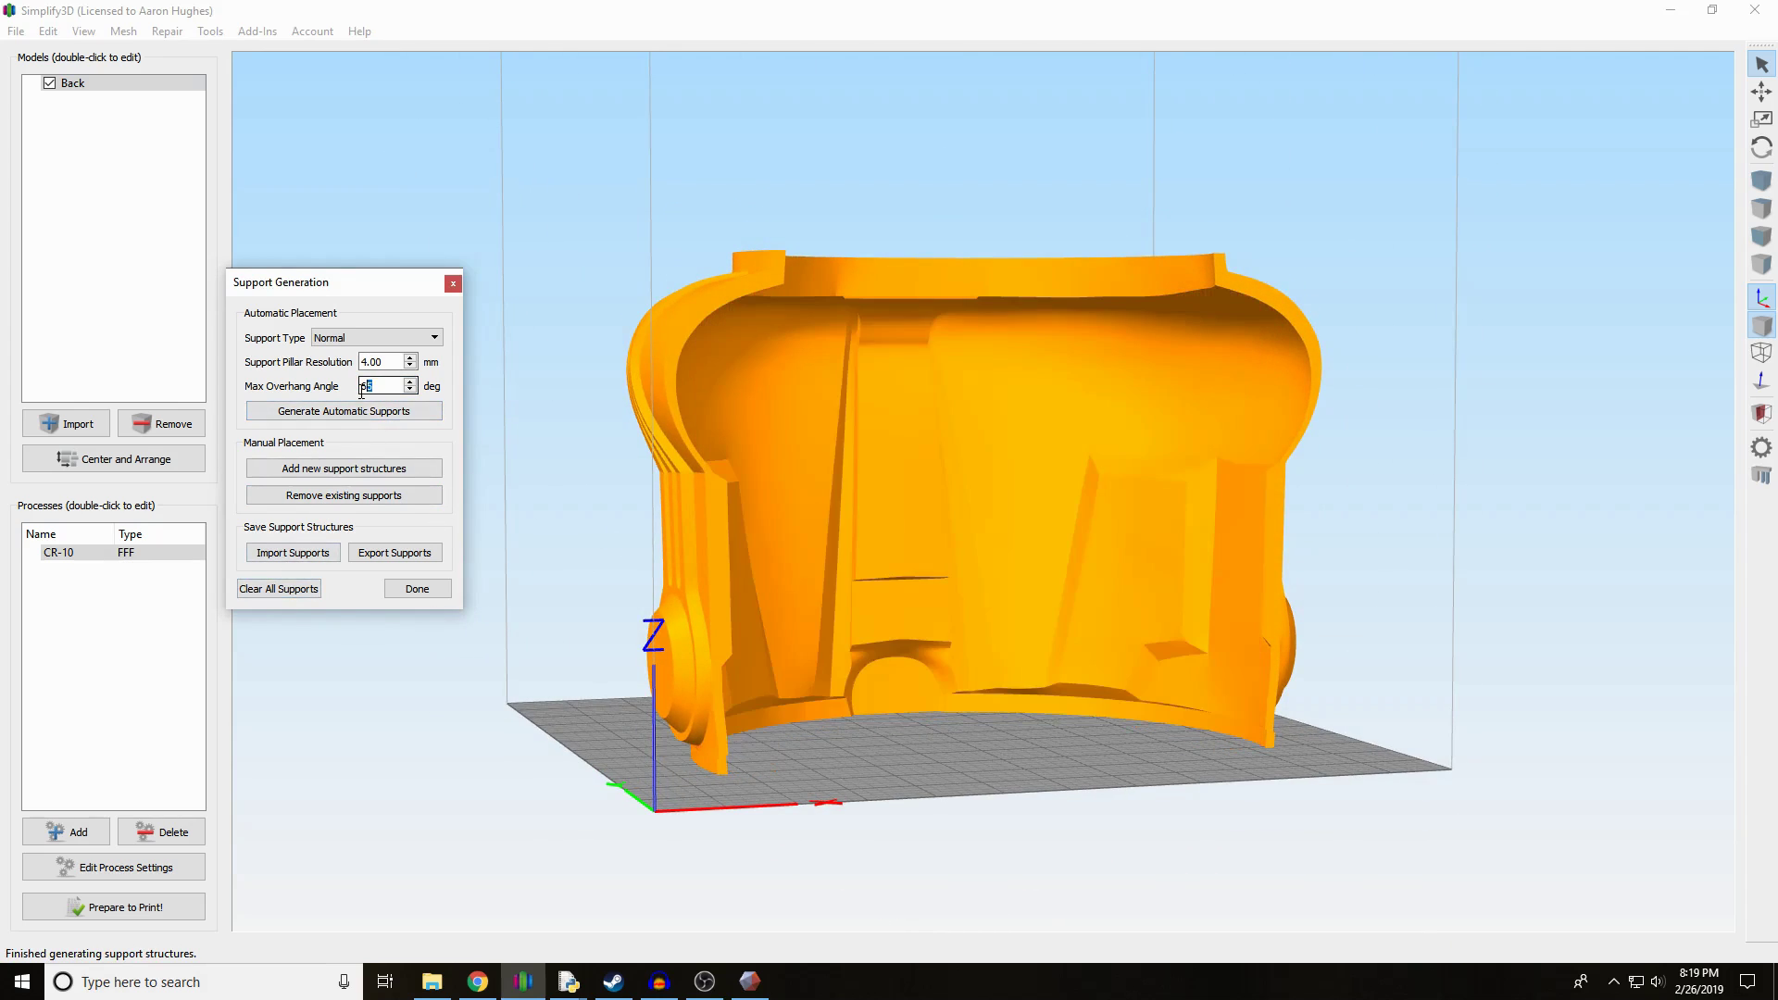
# - Regenerate the Back piece's supports at a 70° overhang angle
pyautogui.press('BackSpace')
pyautogui.write('70')
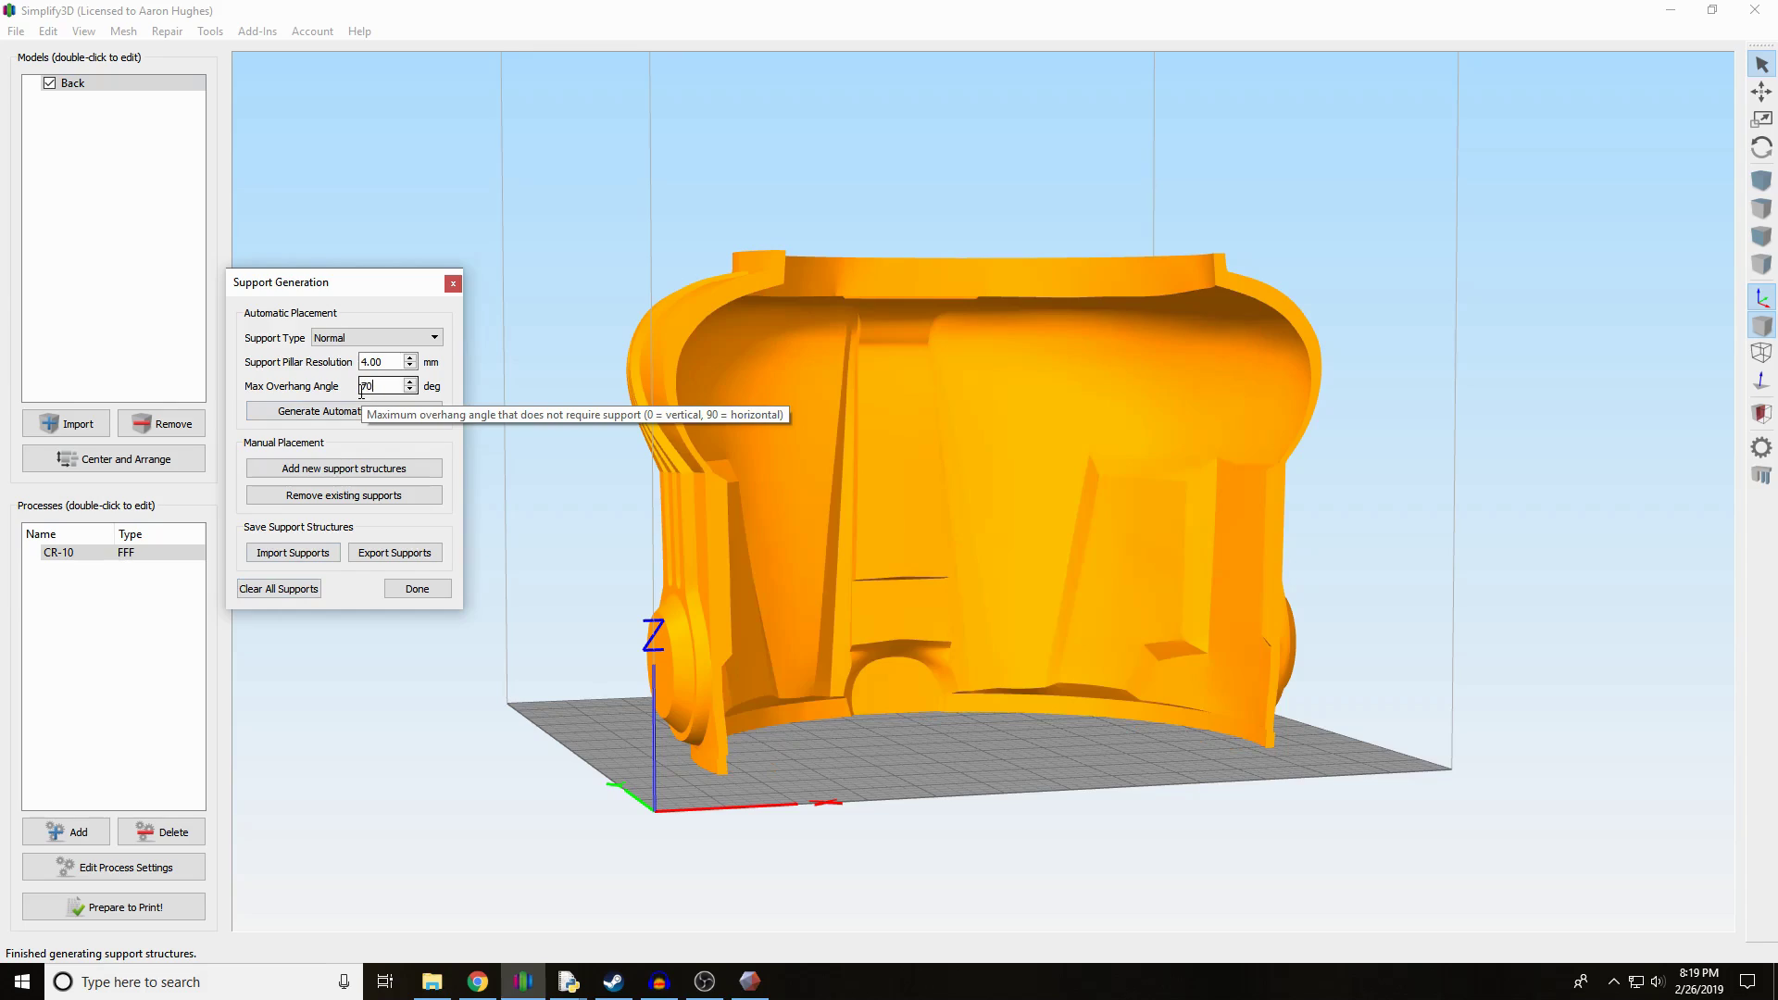
pyautogui.click(348, 410)
pyautogui.moveTo(859, 687); pyautogui.dragTo(858, 885)
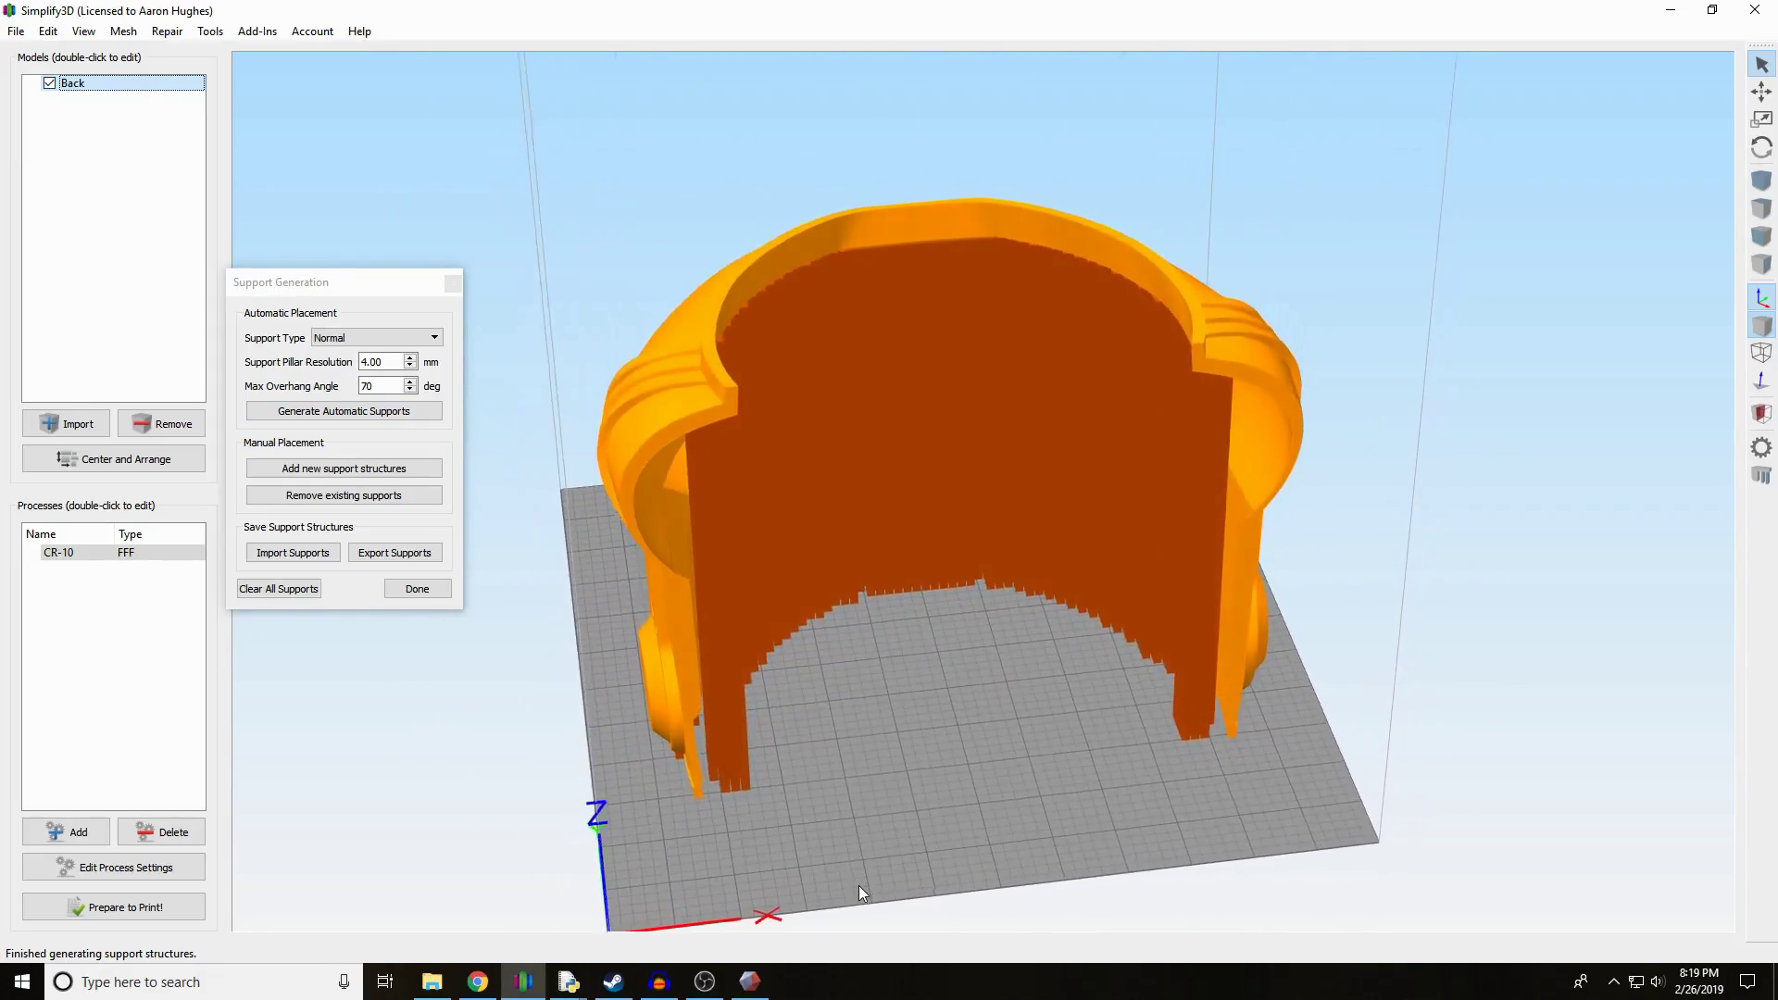
pyautogui.click(418, 589)
# - Slice the Back piece and review its toolpaths before returning to the model view
pyautogui.click(180, 911)
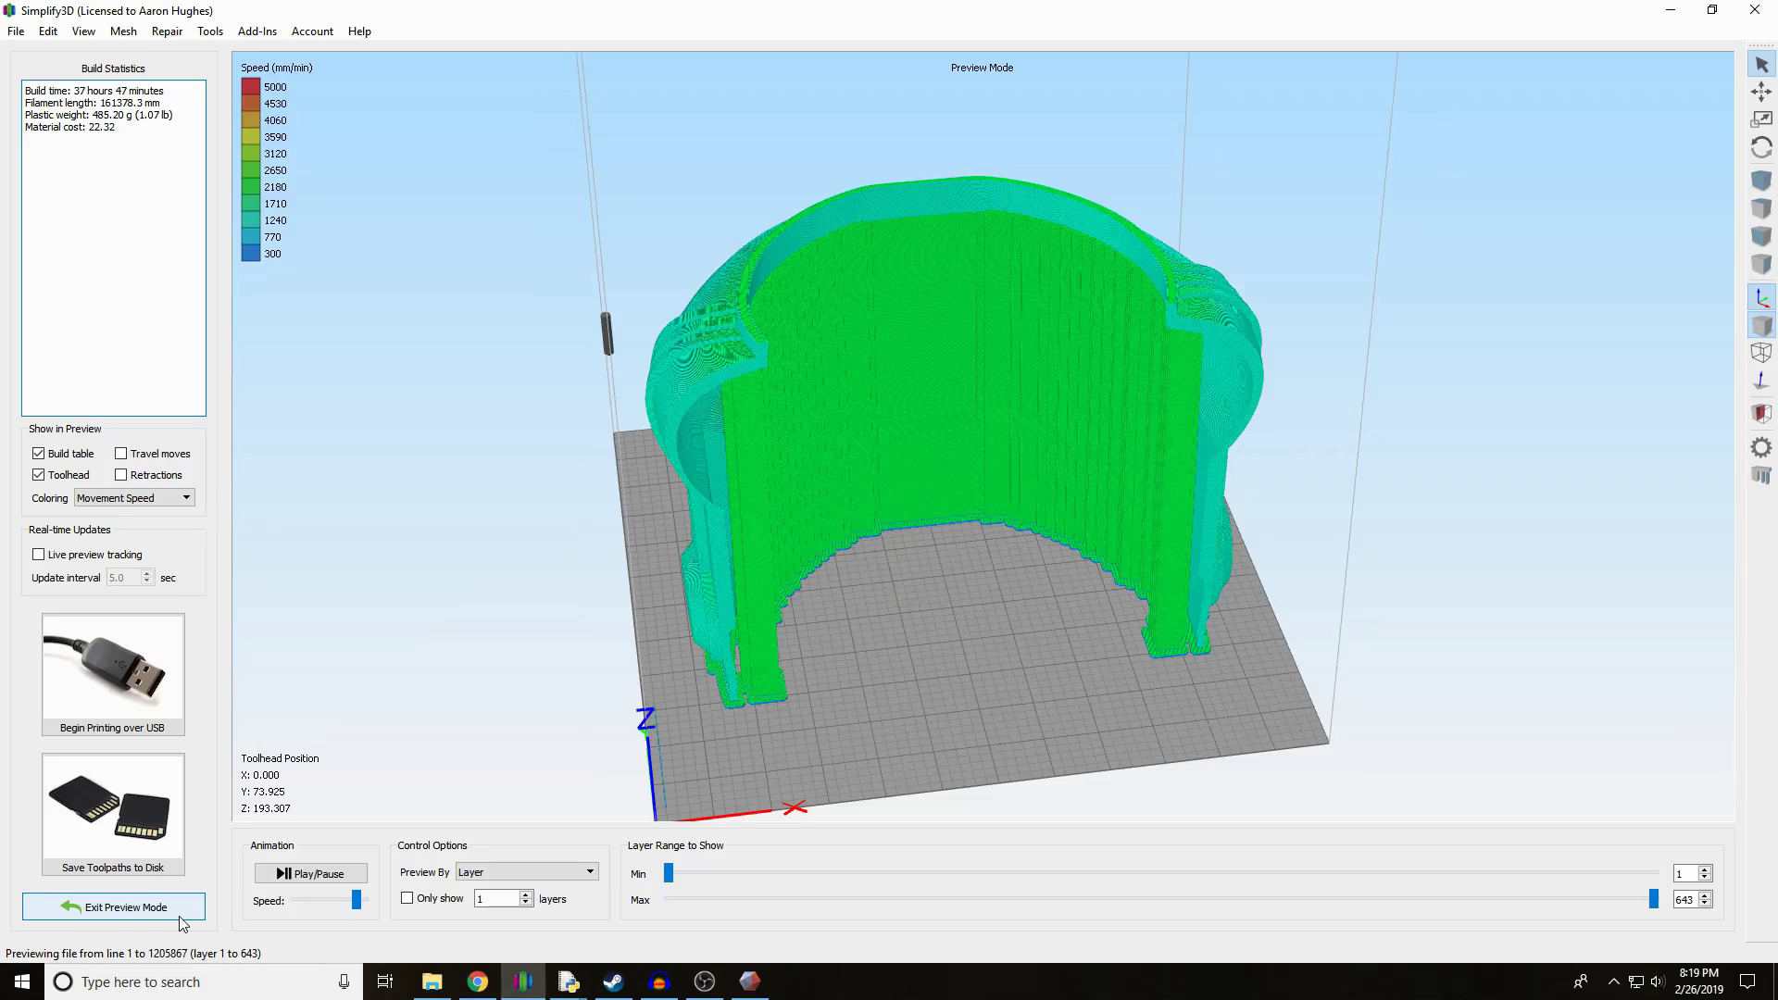
pyautogui.moveTo(695, 306); pyautogui.dragTo(948, 494)
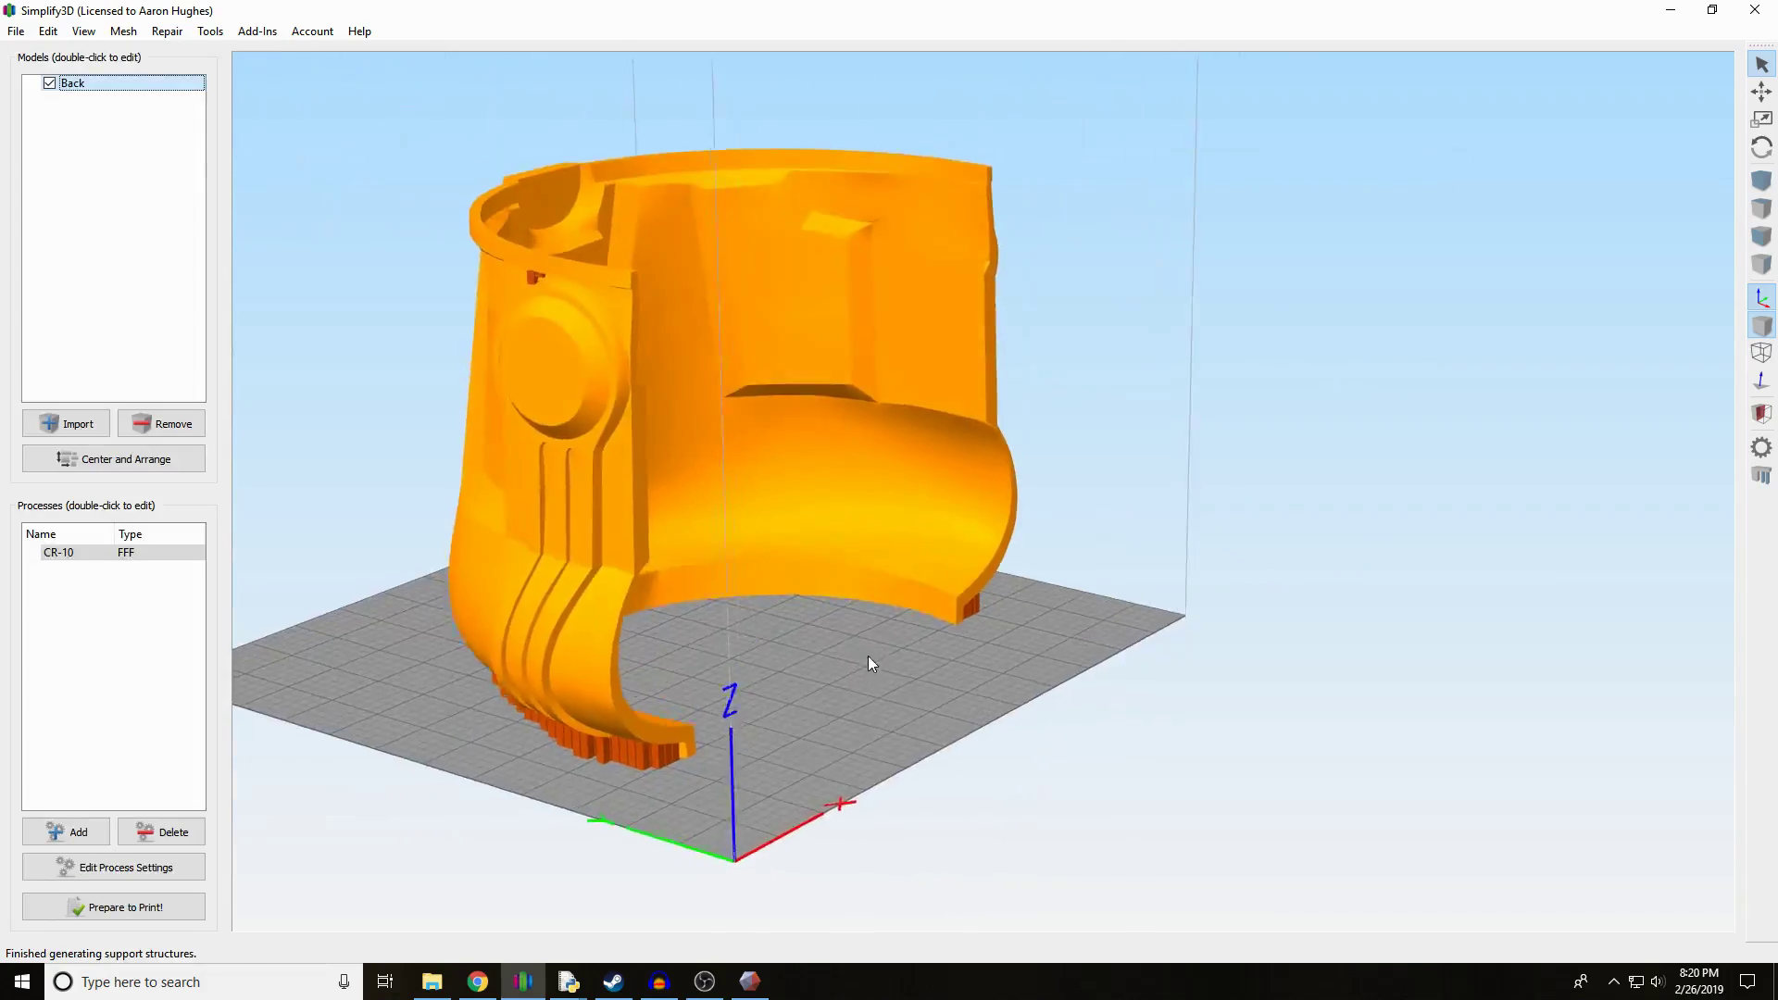
pyautogui.moveTo(869, 656); pyautogui.dragTo(306, 616)
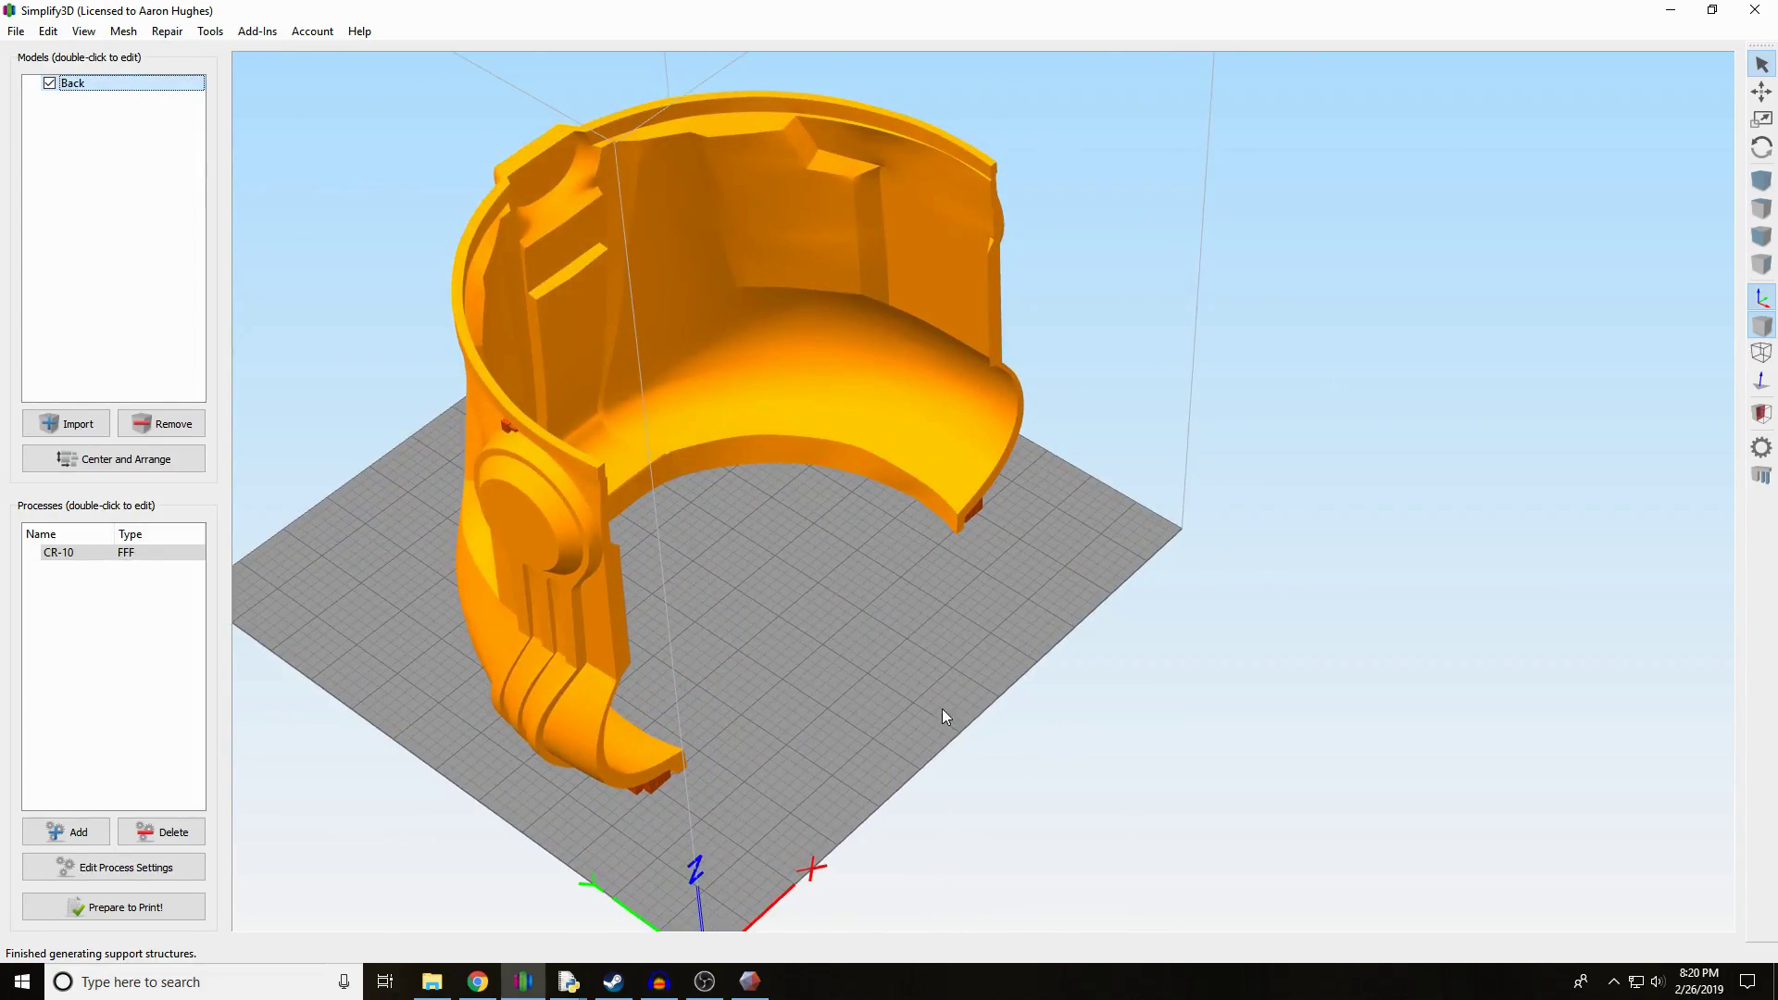
pyautogui.moveTo(941, 709); pyautogui.dragTo(870, 676)
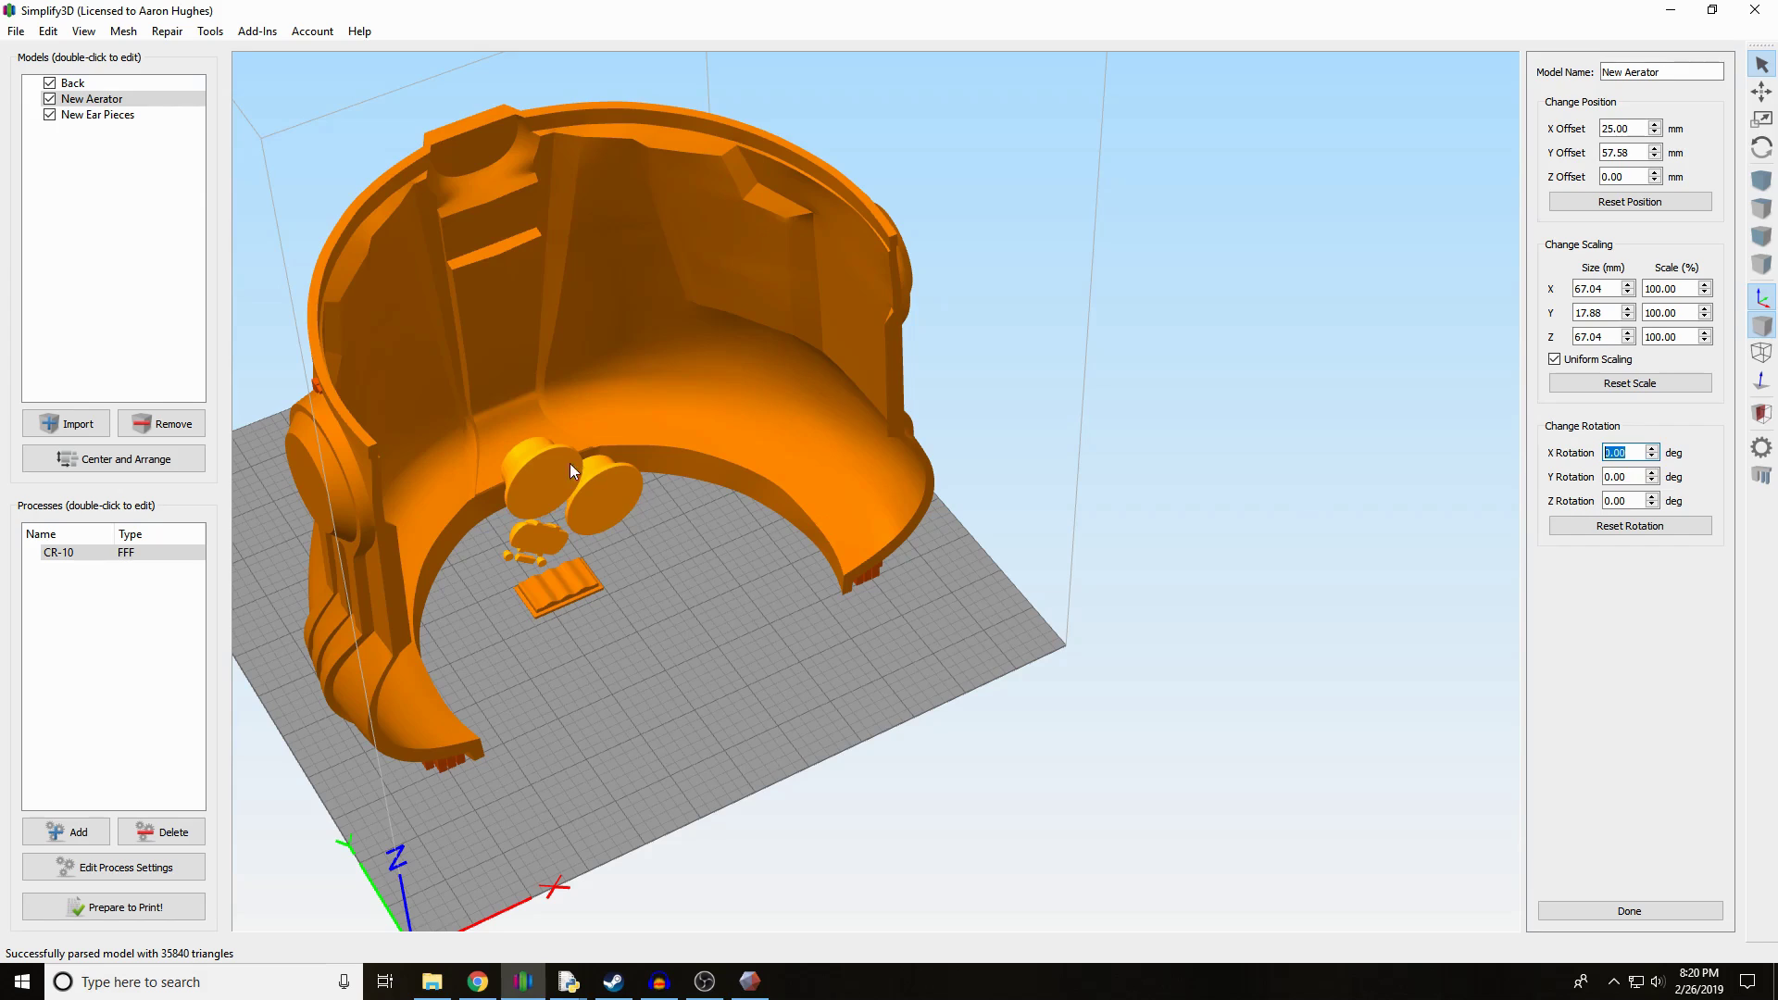
# - Lay the New Aerator flat with a -90° X rotation and centre and arrange all models
pyautogui.click(550, 575)
pyautogui.click(615, 520)
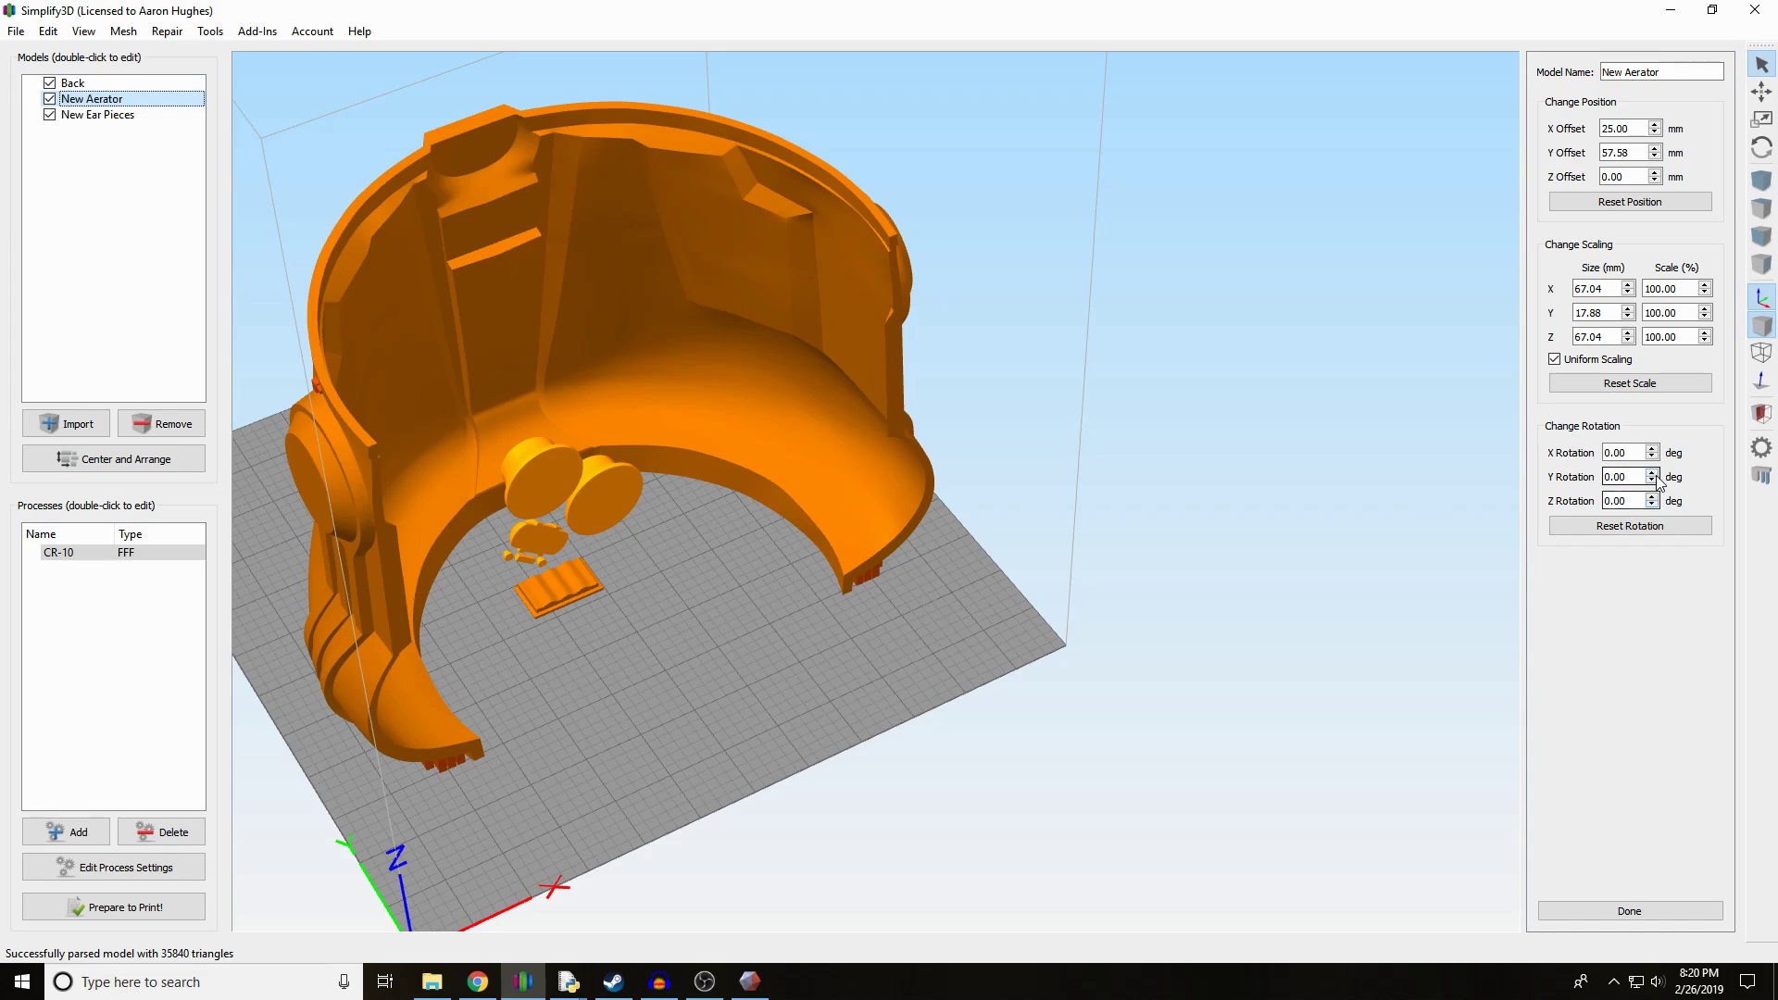
pyautogui.click(1652, 448)
pyautogui.write('90')
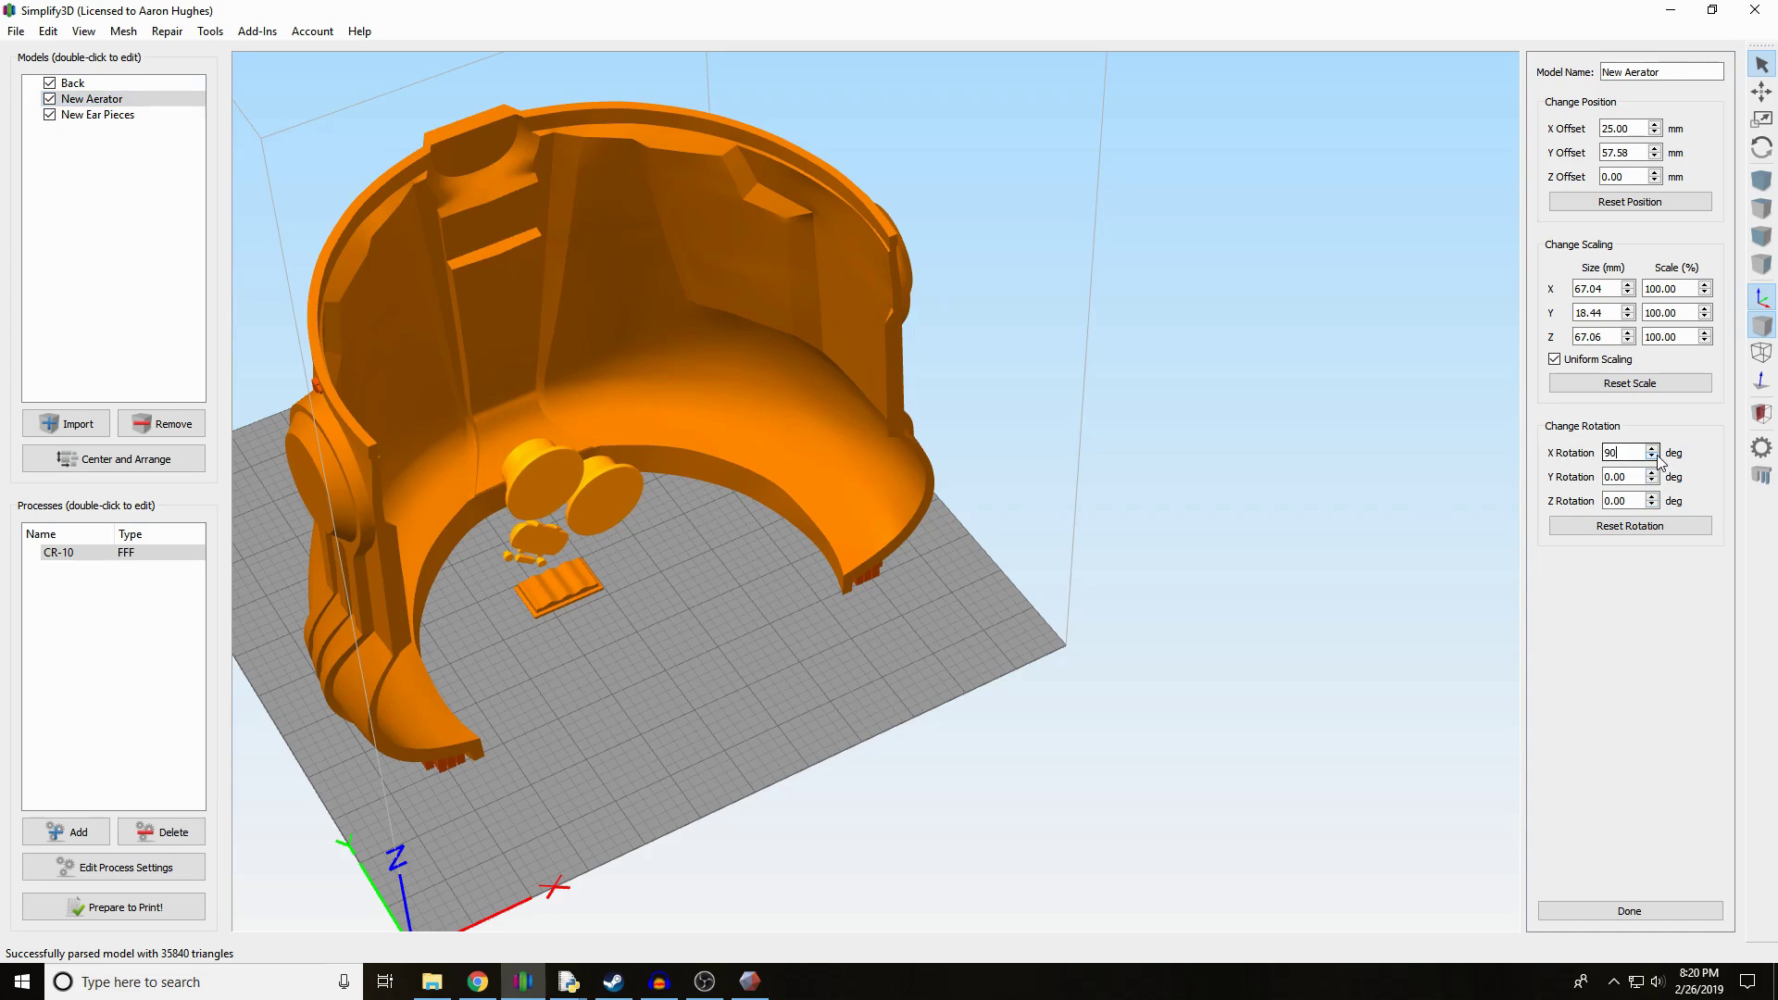
pyautogui.press('Return')
pyautogui.write('-90')
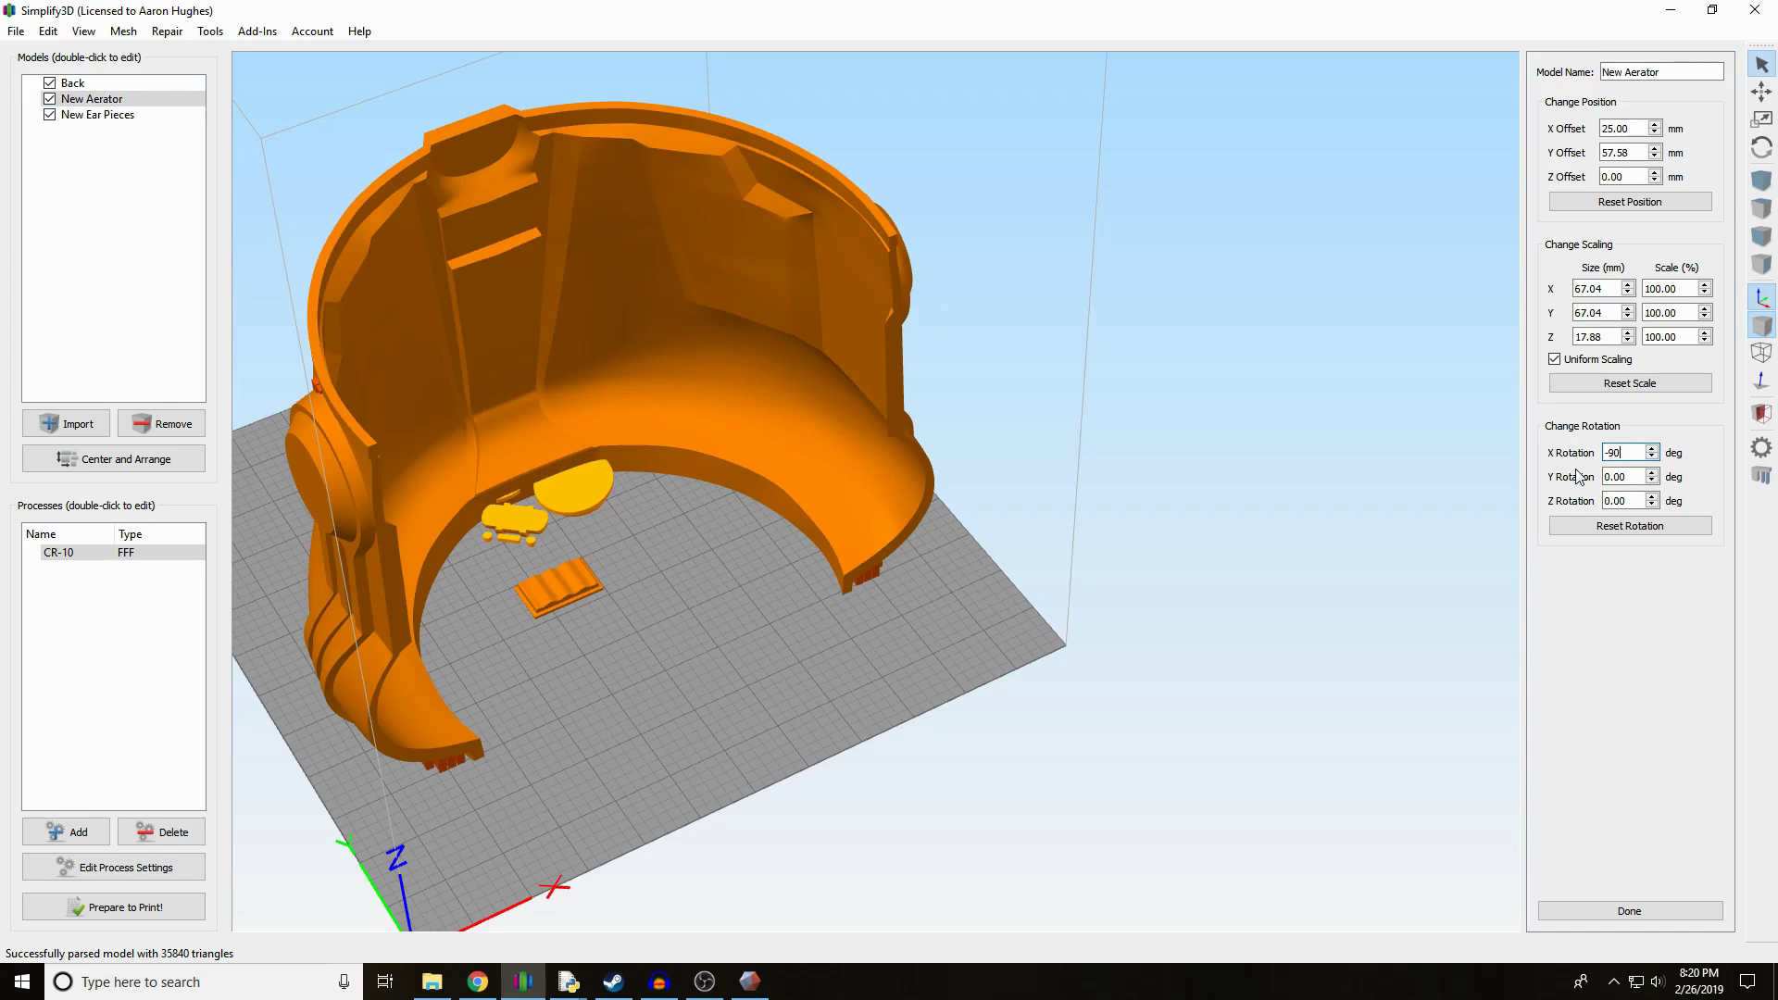
pyautogui.press('Return')
pyautogui.click(98, 458)
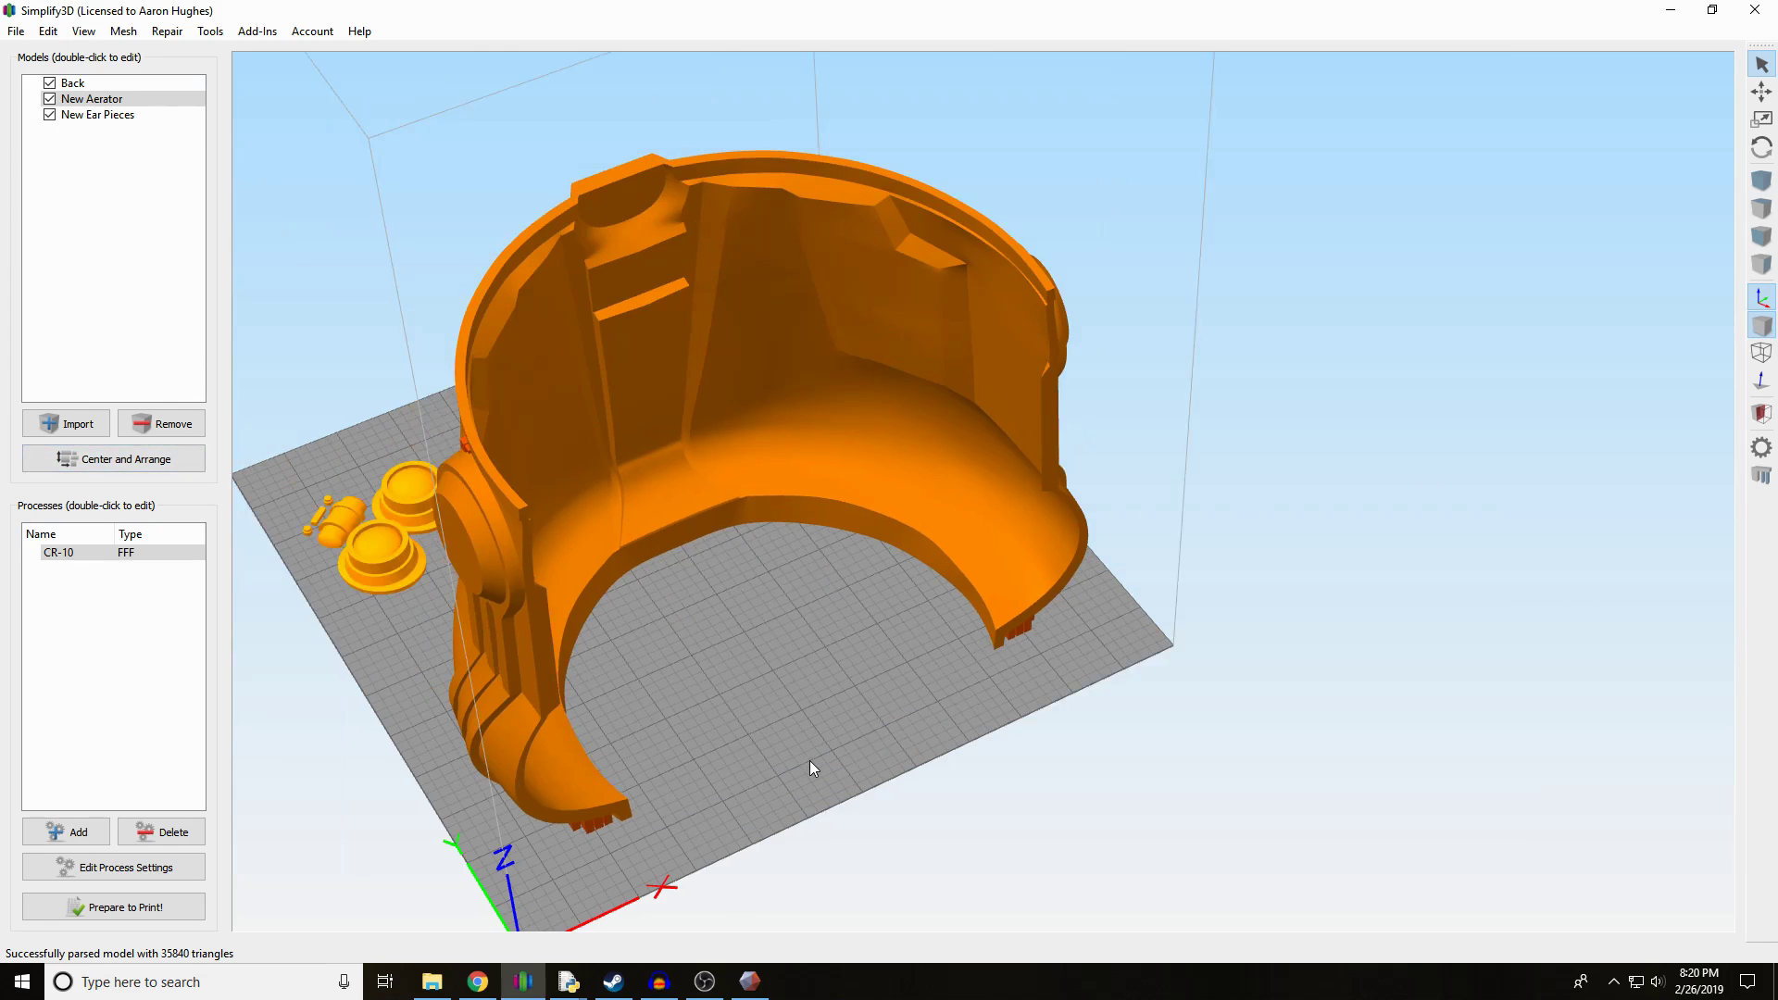
# - Duplicate the New Ear Pieces with copy and paste
pyautogui.moveTo(725, 769); pyautogui.dragTo(593, 671)
pyautogui.click(554, 652)
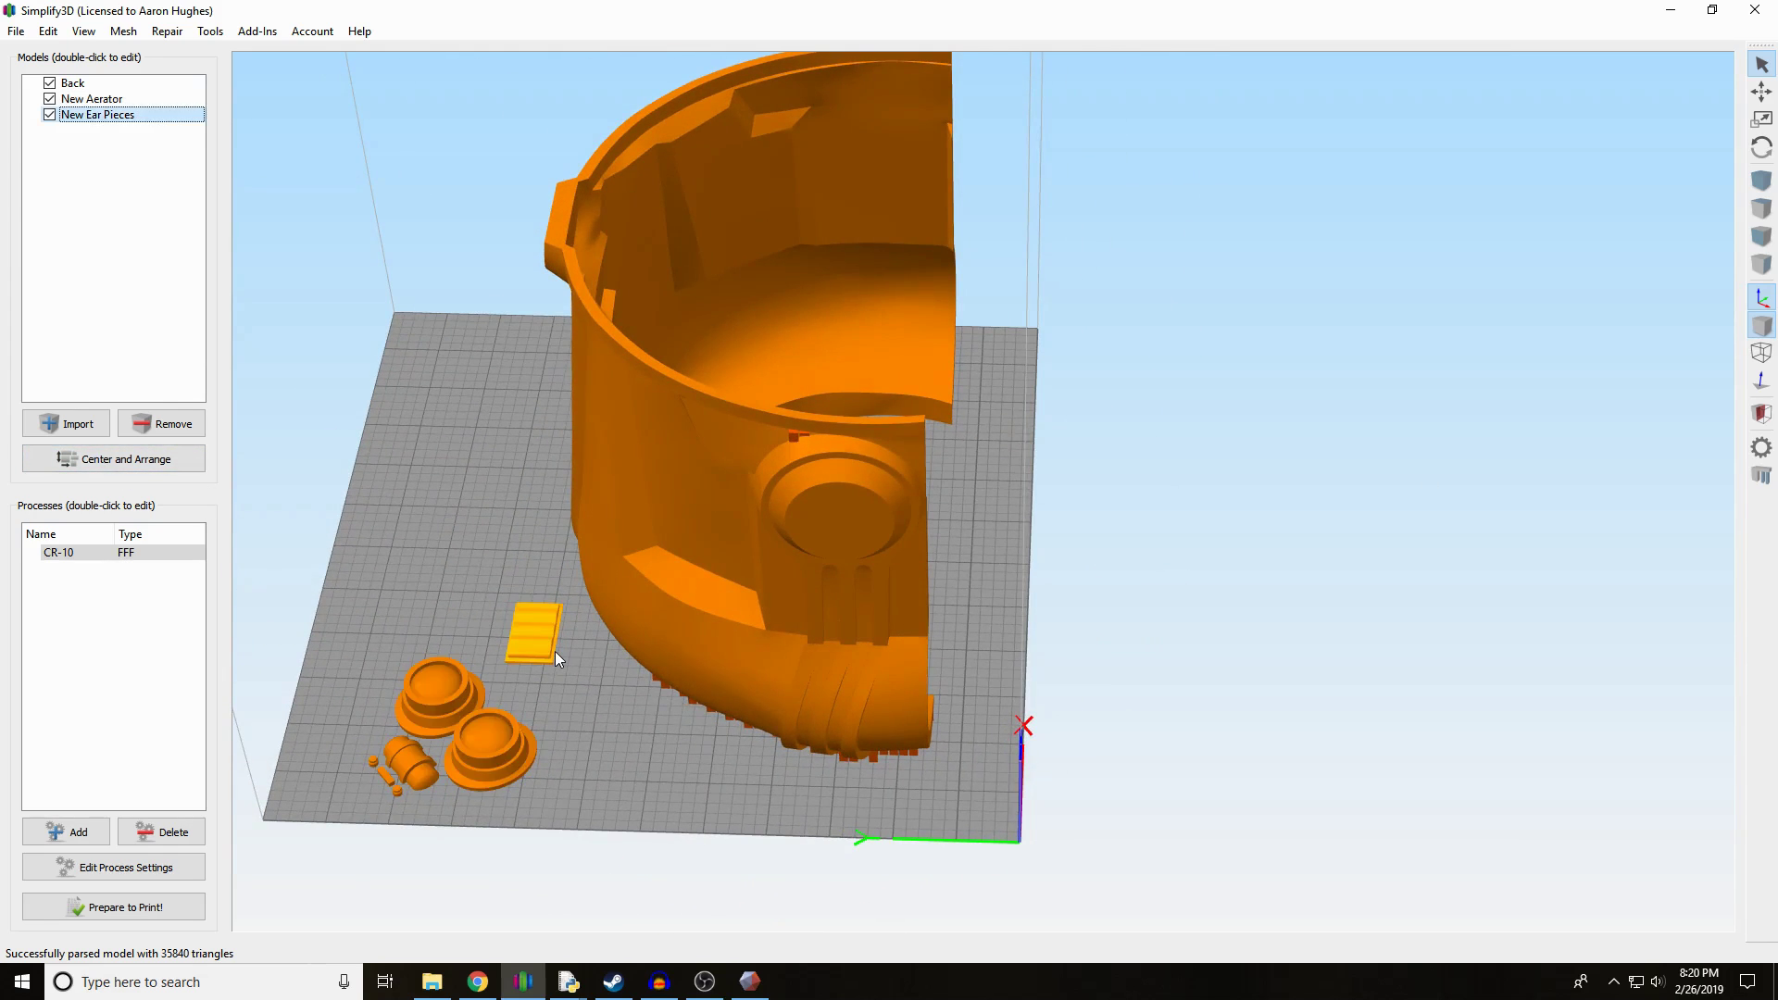
pyautogui.hotkey('ctrl', 'c')
pyautogui.hotkey('ctrl', 'v')
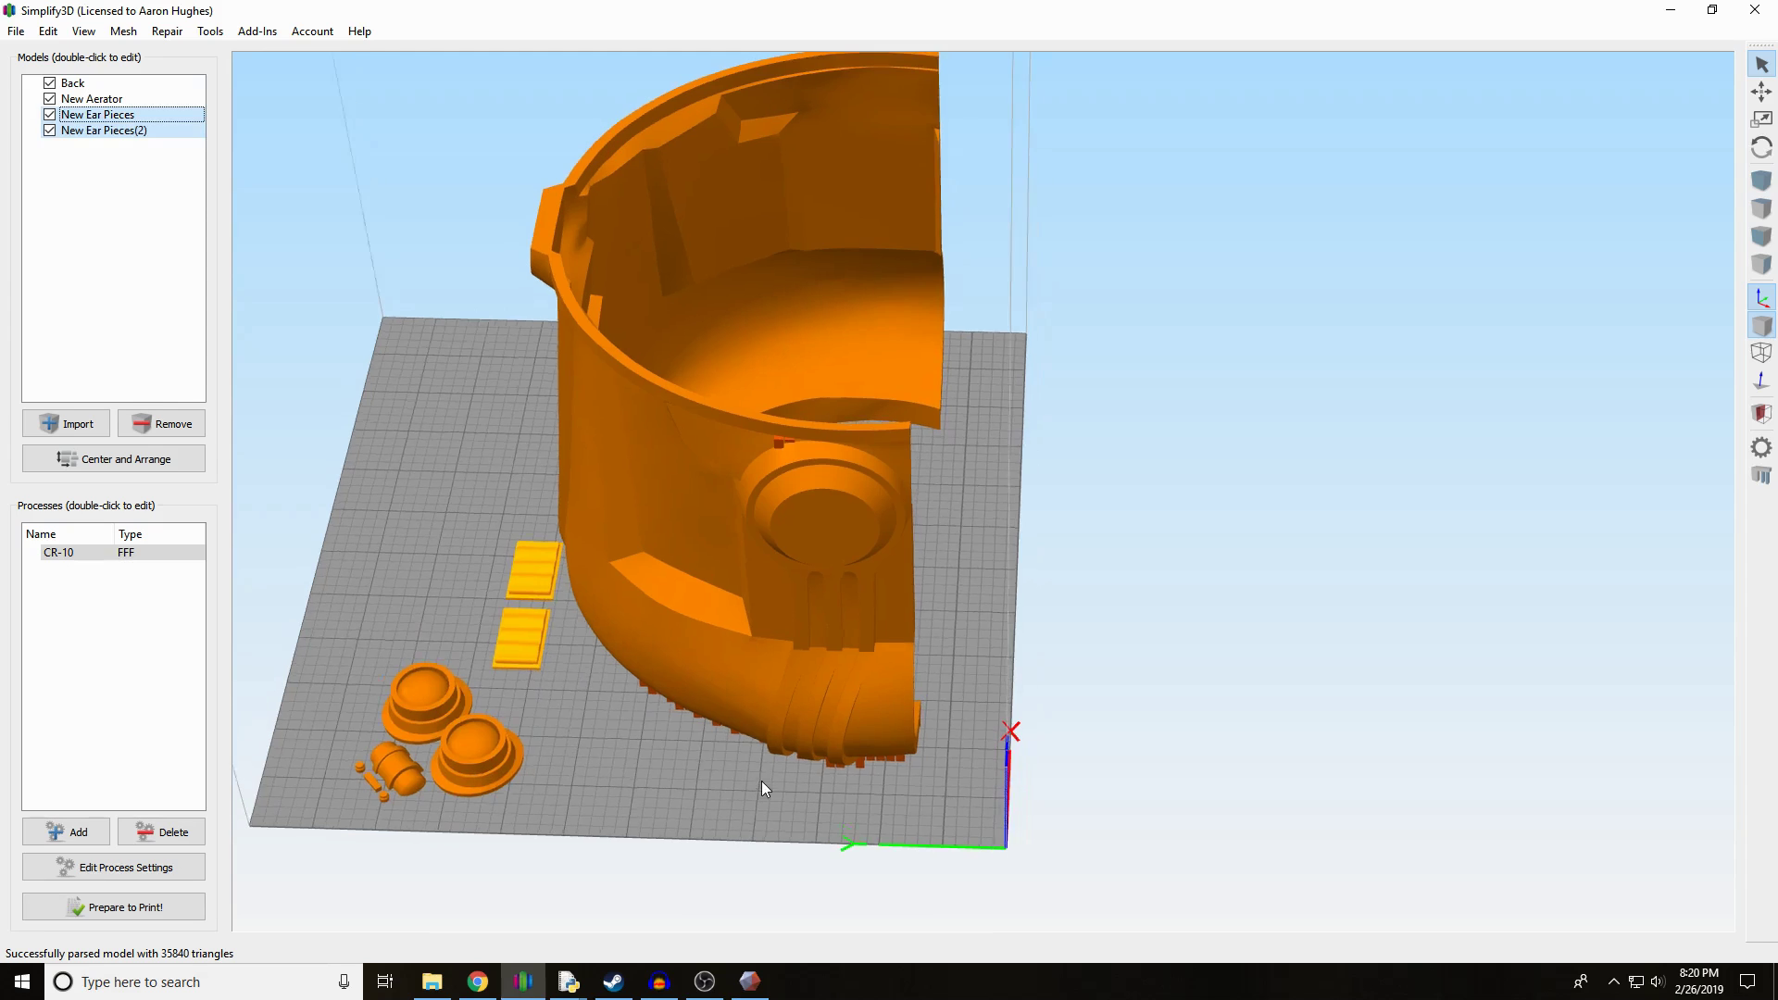
# - Move the aerator and both ear-piece plates together inside the helmet's footprint, then slice the plate
pyautogui.moveTo(770, 774); pyautogui.dragTo(997, 659, button='right')
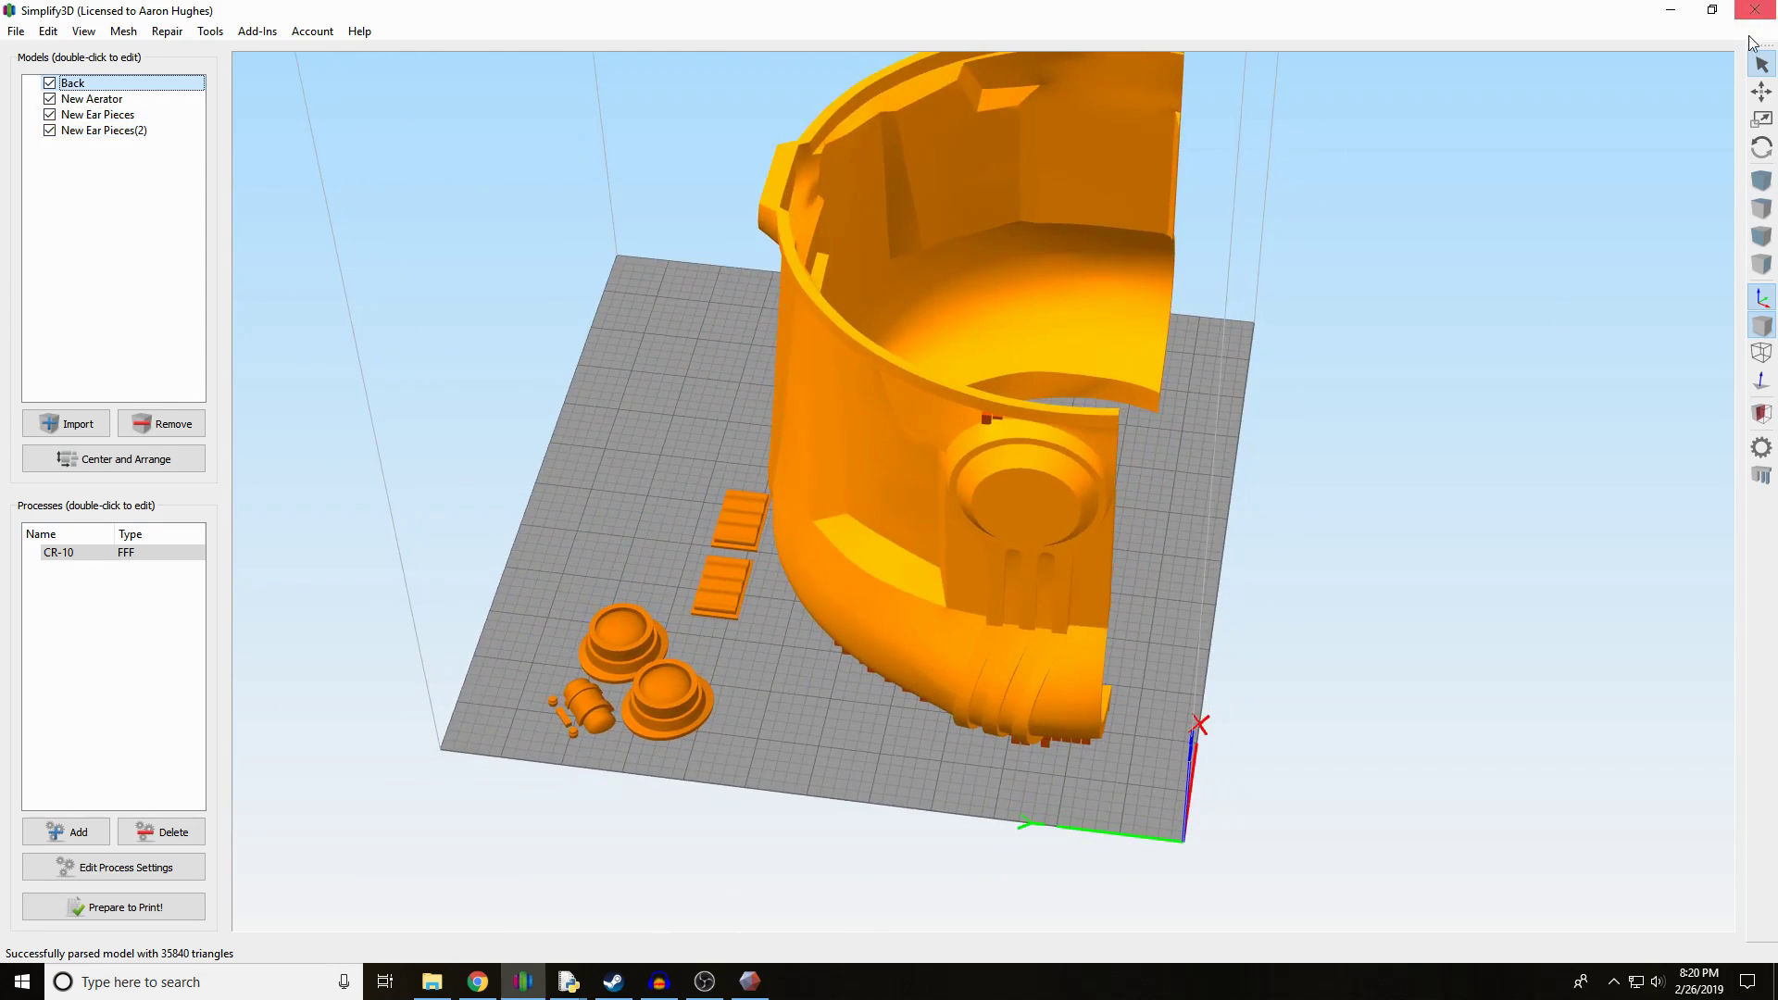
pyautogui.click(1761, 91)
pyautogui.moveTo(1195, 463); pyautogui.dragTo(818, 659)
pyautogui.click(742, 708)
pyautogui.moveTo(743, 708); pyautogui.dragTo(1005, 597)
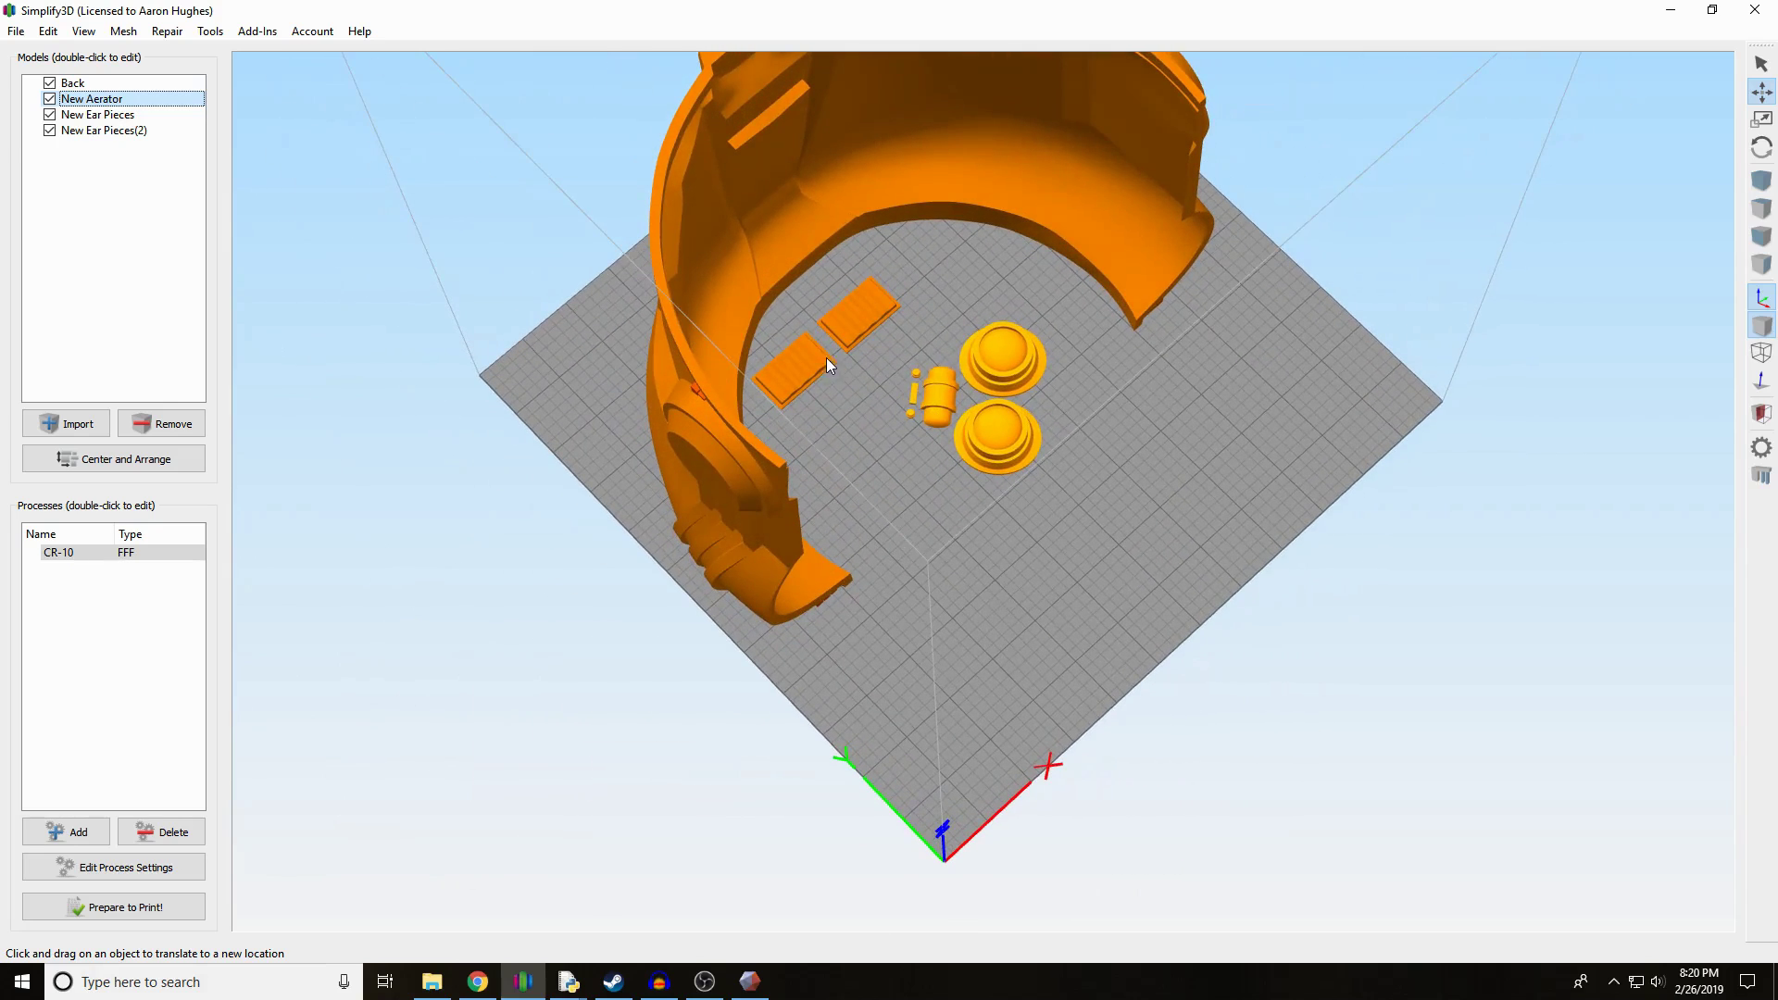
pyautogui.moveTo(826, 357); pyautogui.dragTo(904, 473)
pyautogui.moveTo(870, 334); pyautogui.dragTo(1148, 524)
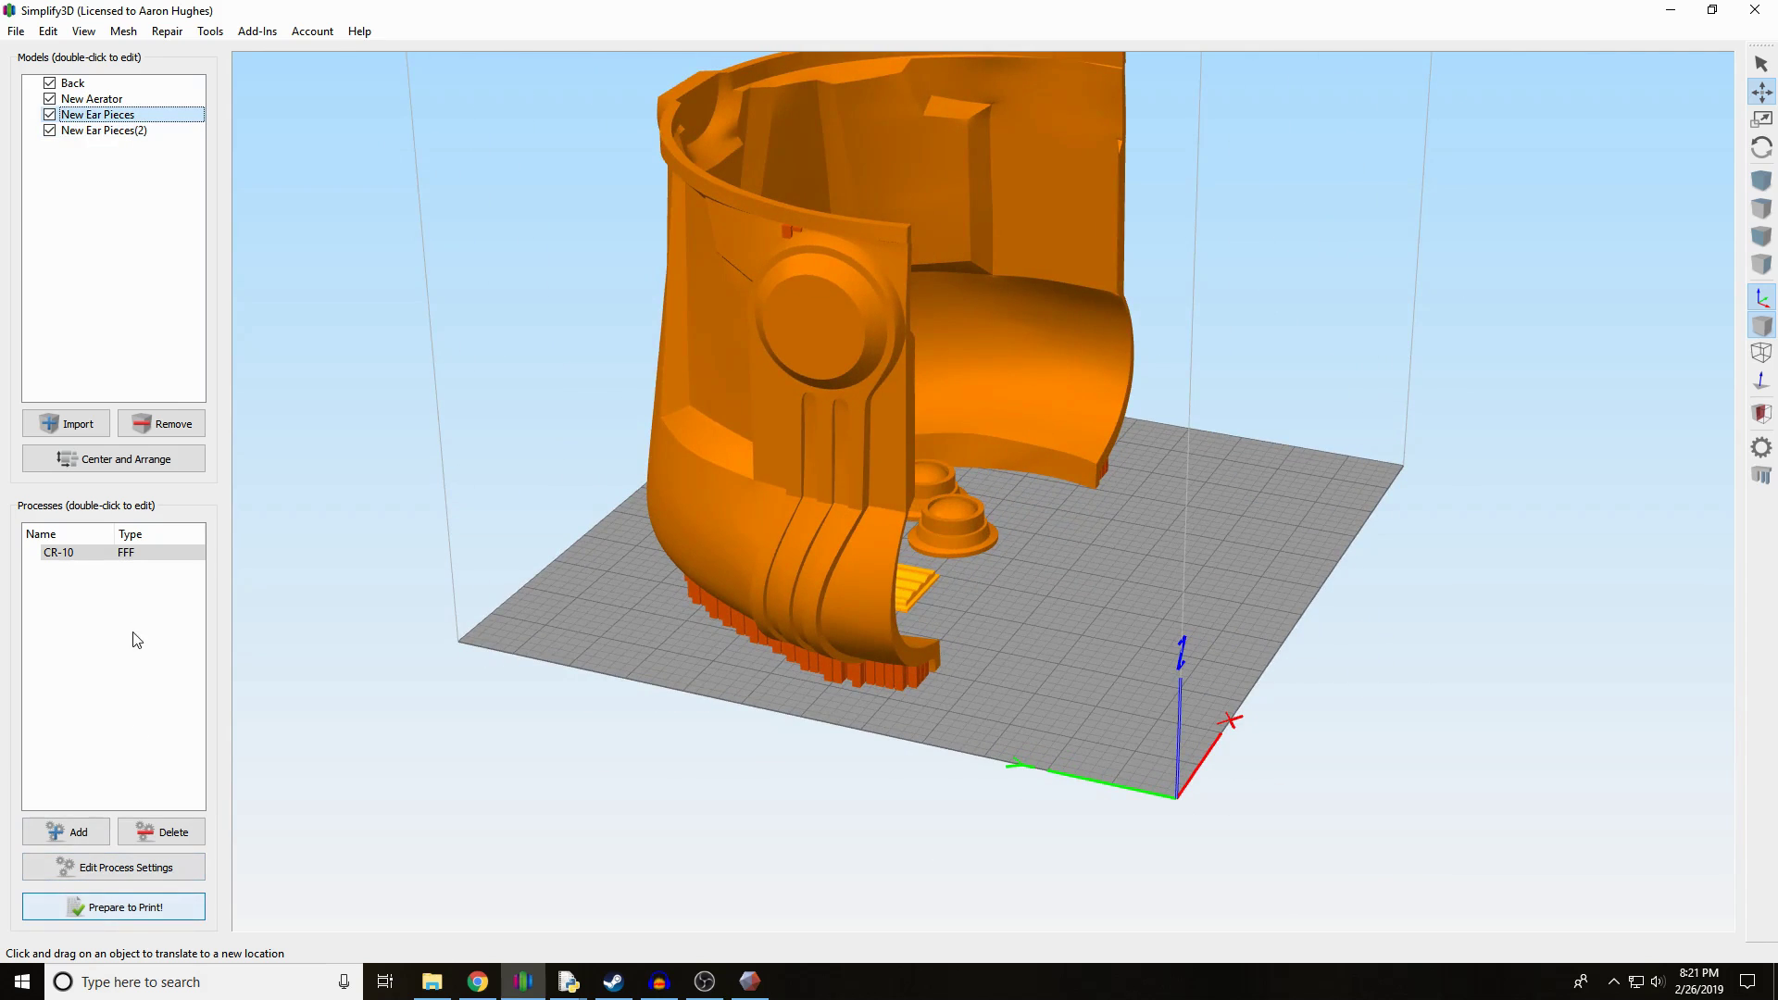
pyautogui.click(161, 909)
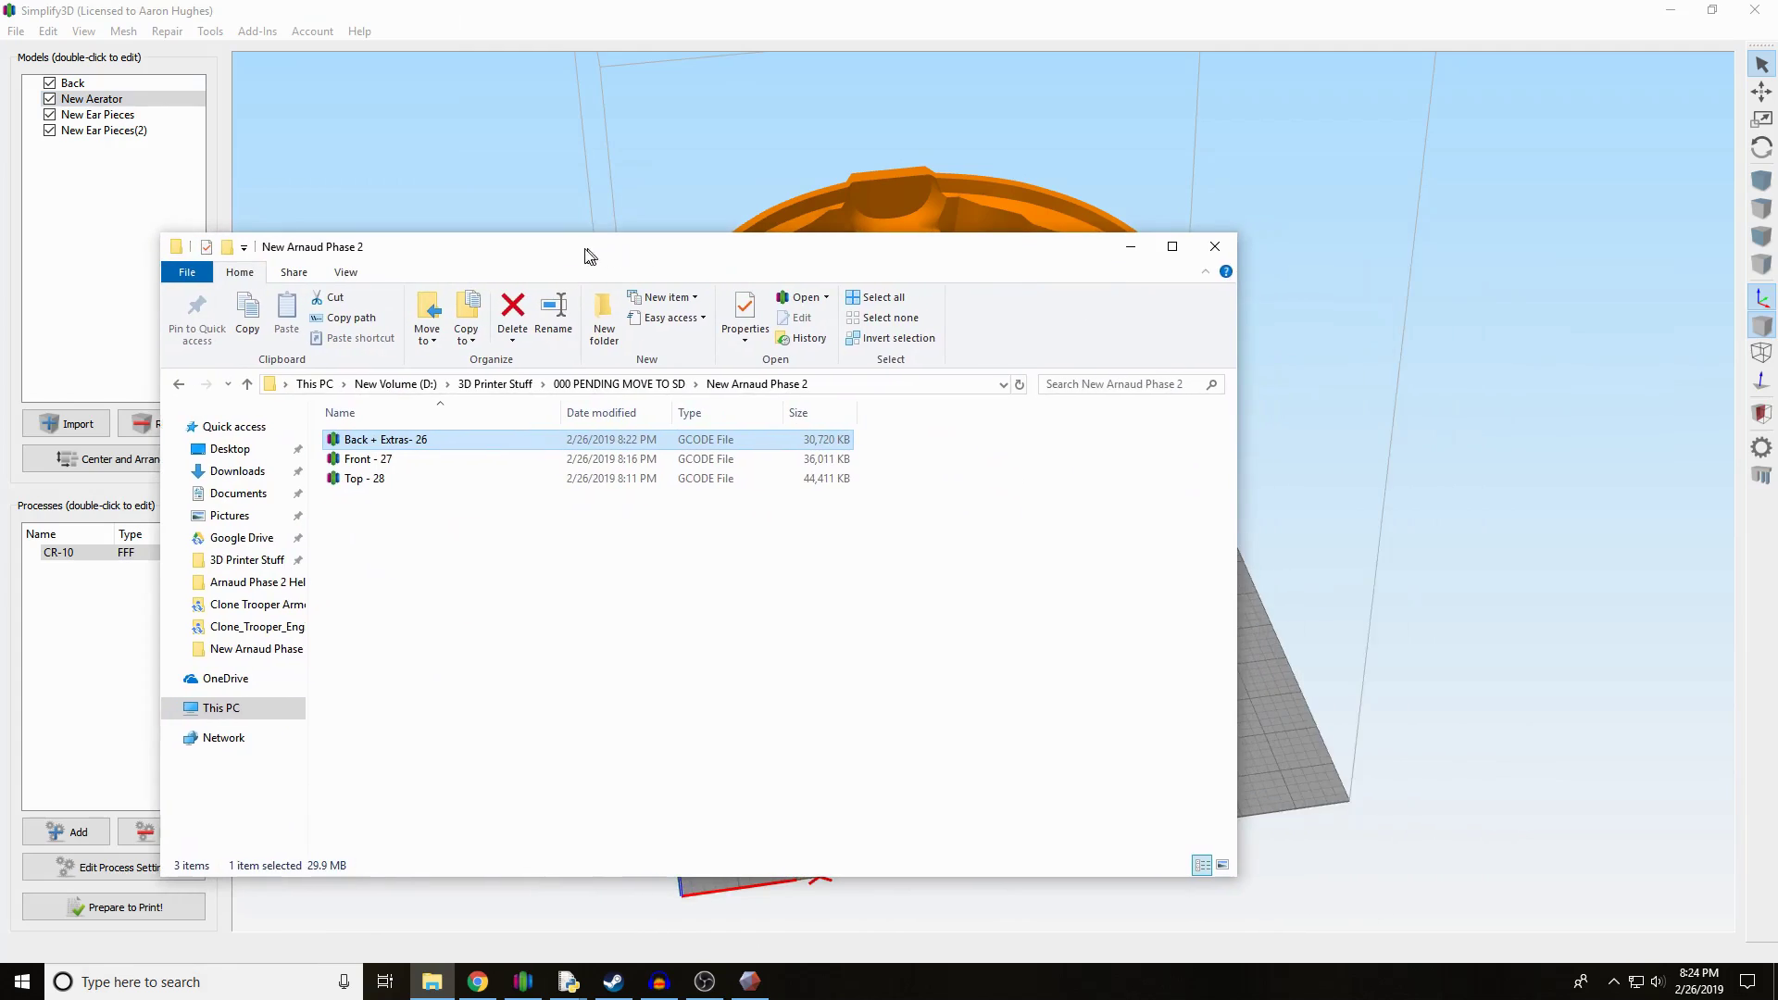
# - Move the file explorer window lower while saving the Back + Extras G-code
pyautogui.moveTo(587, 250); pyautogui.dragTo(603, 293)
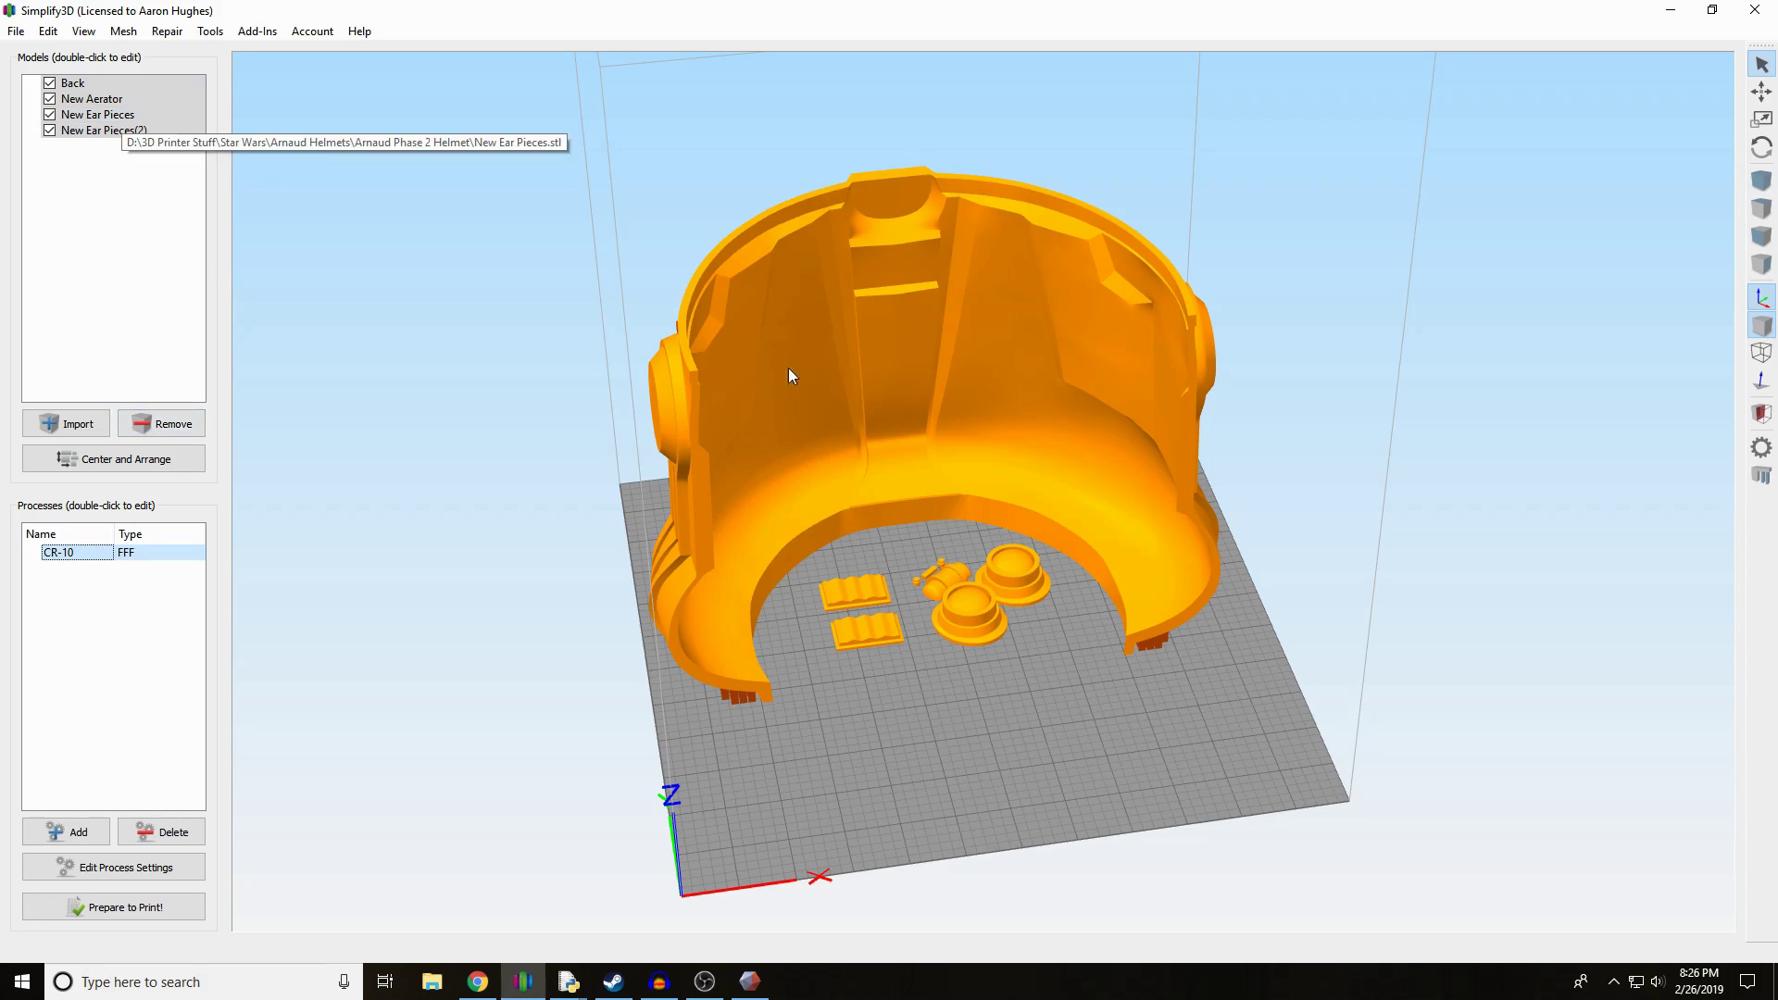
# - Clear the bed and import the New Phase 2 Flat helmet
pyautogui.click(188, 423)
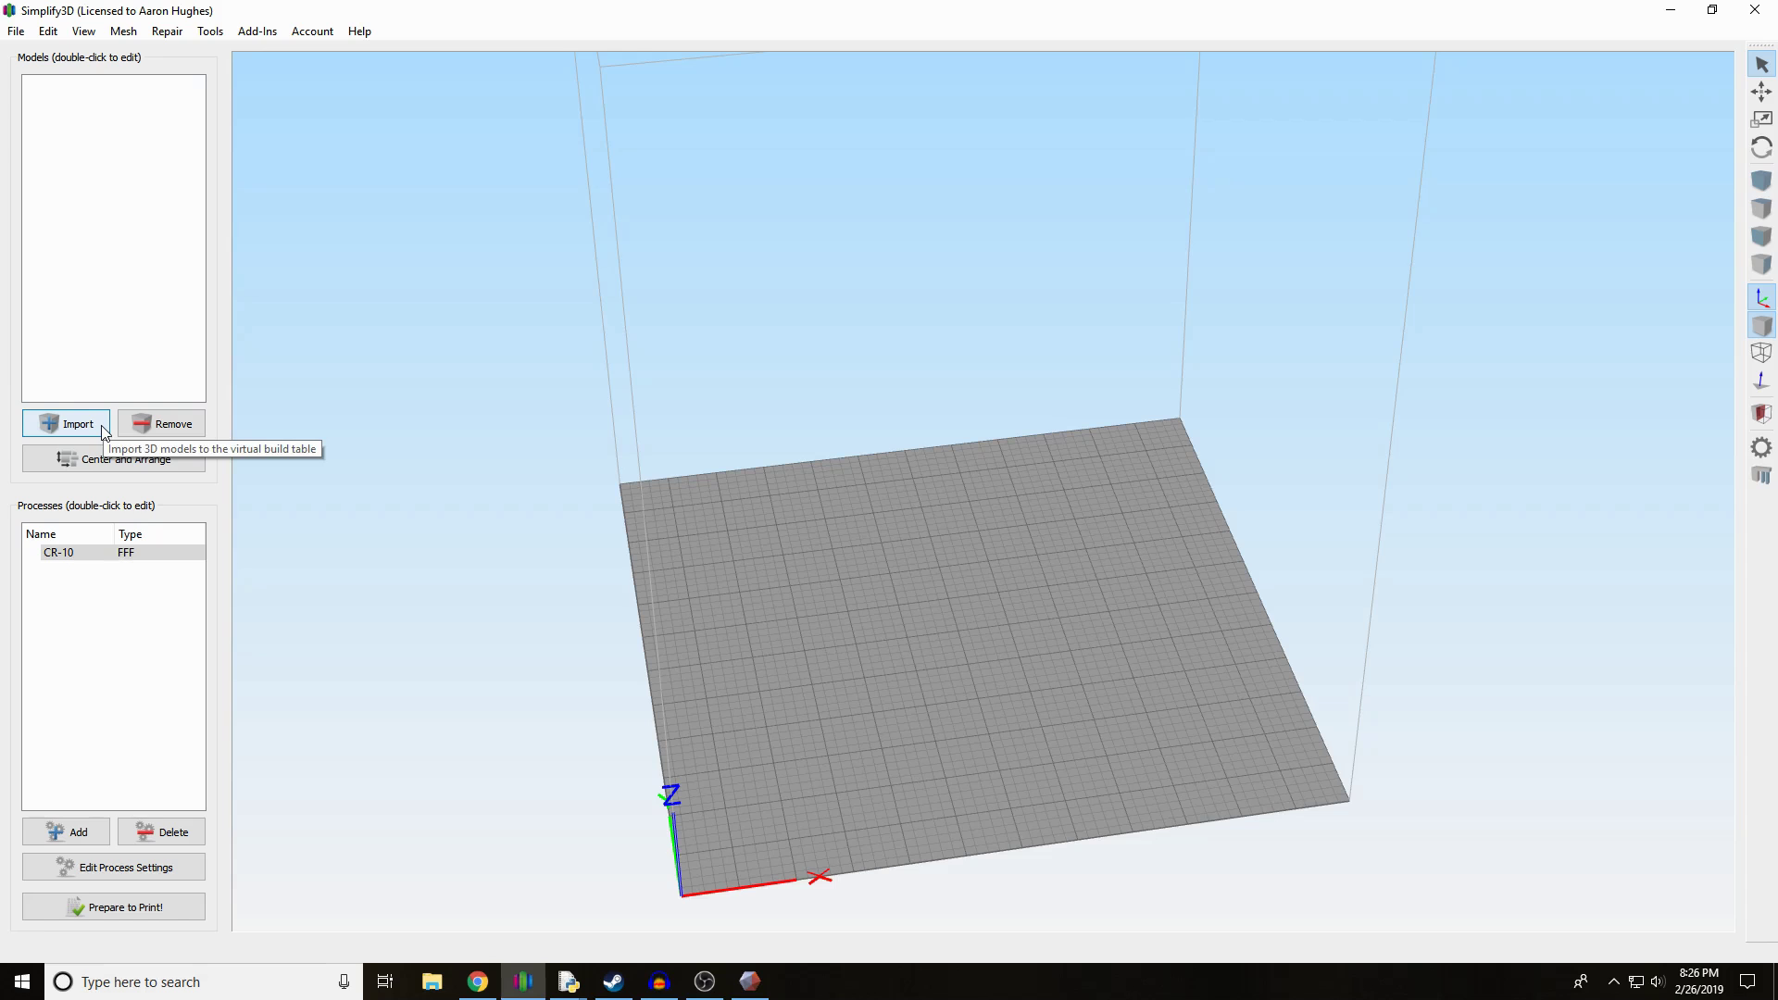
pyautogui.click(65, 423)
pyautogui.doubleClick(371, 352)
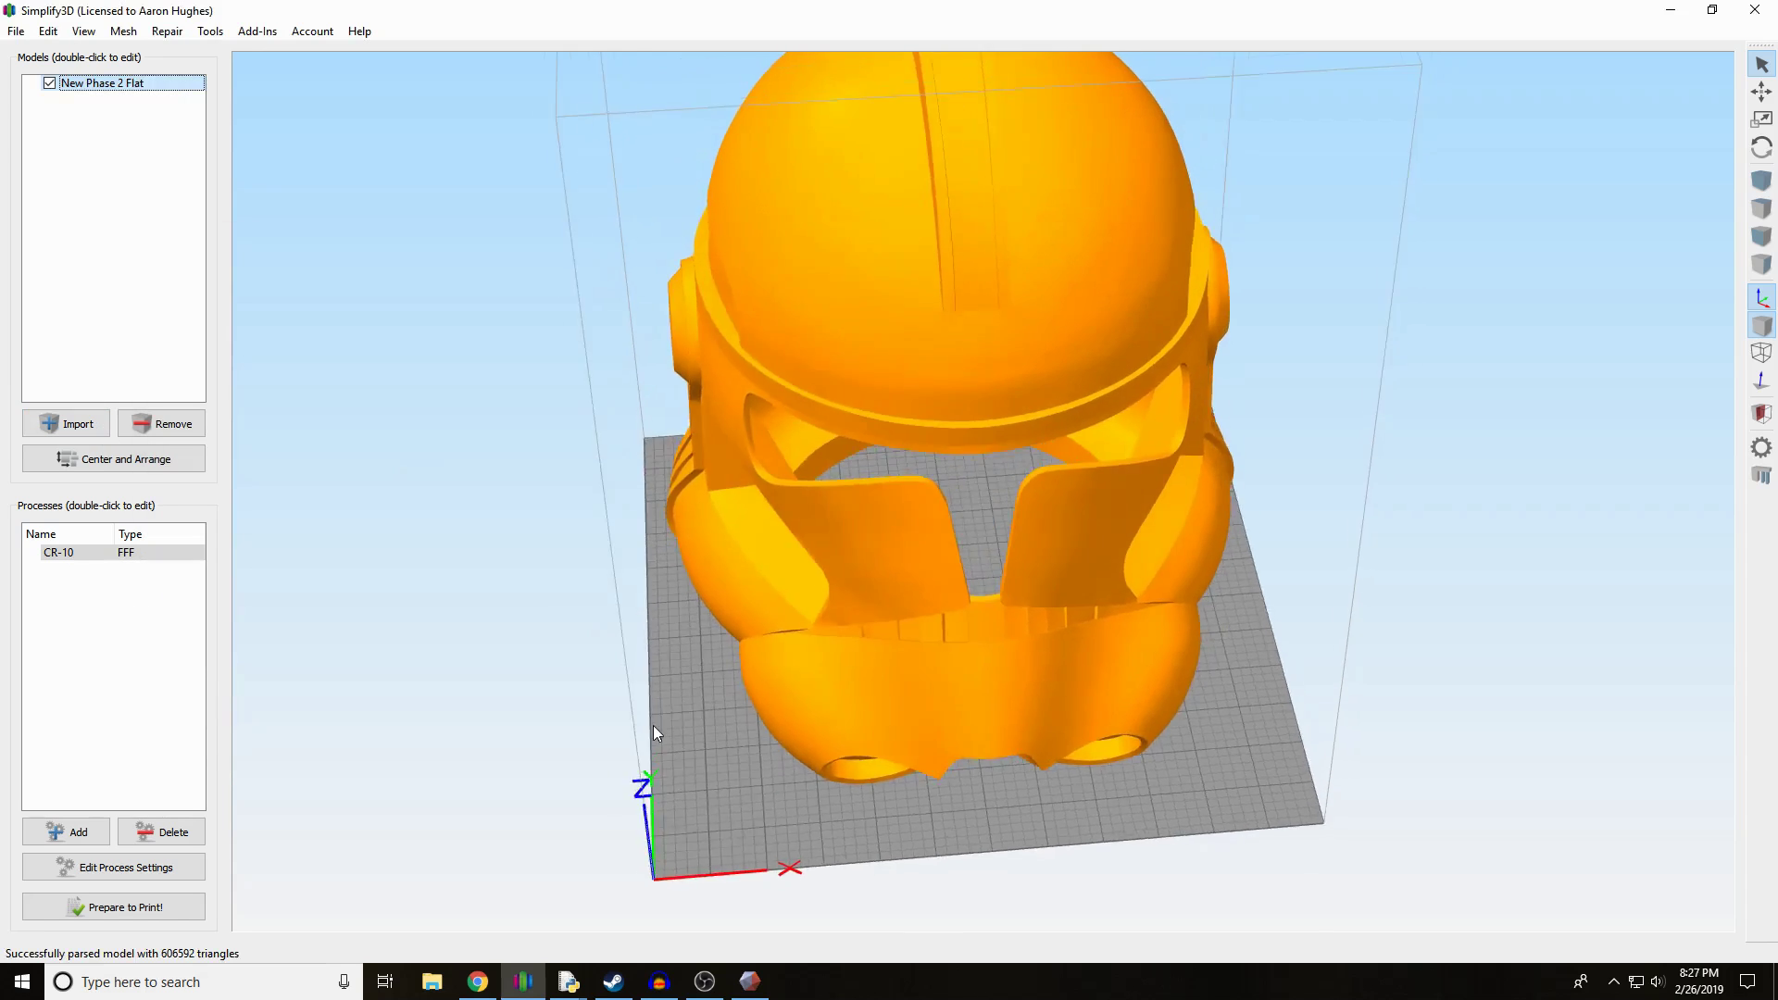
# - Rotate the helmet upright with the Rotate tool, re-centre it, and inspect it from the side
pyautogui.moveTo(653, 725); pyautogui.dragTo(1264, 404)
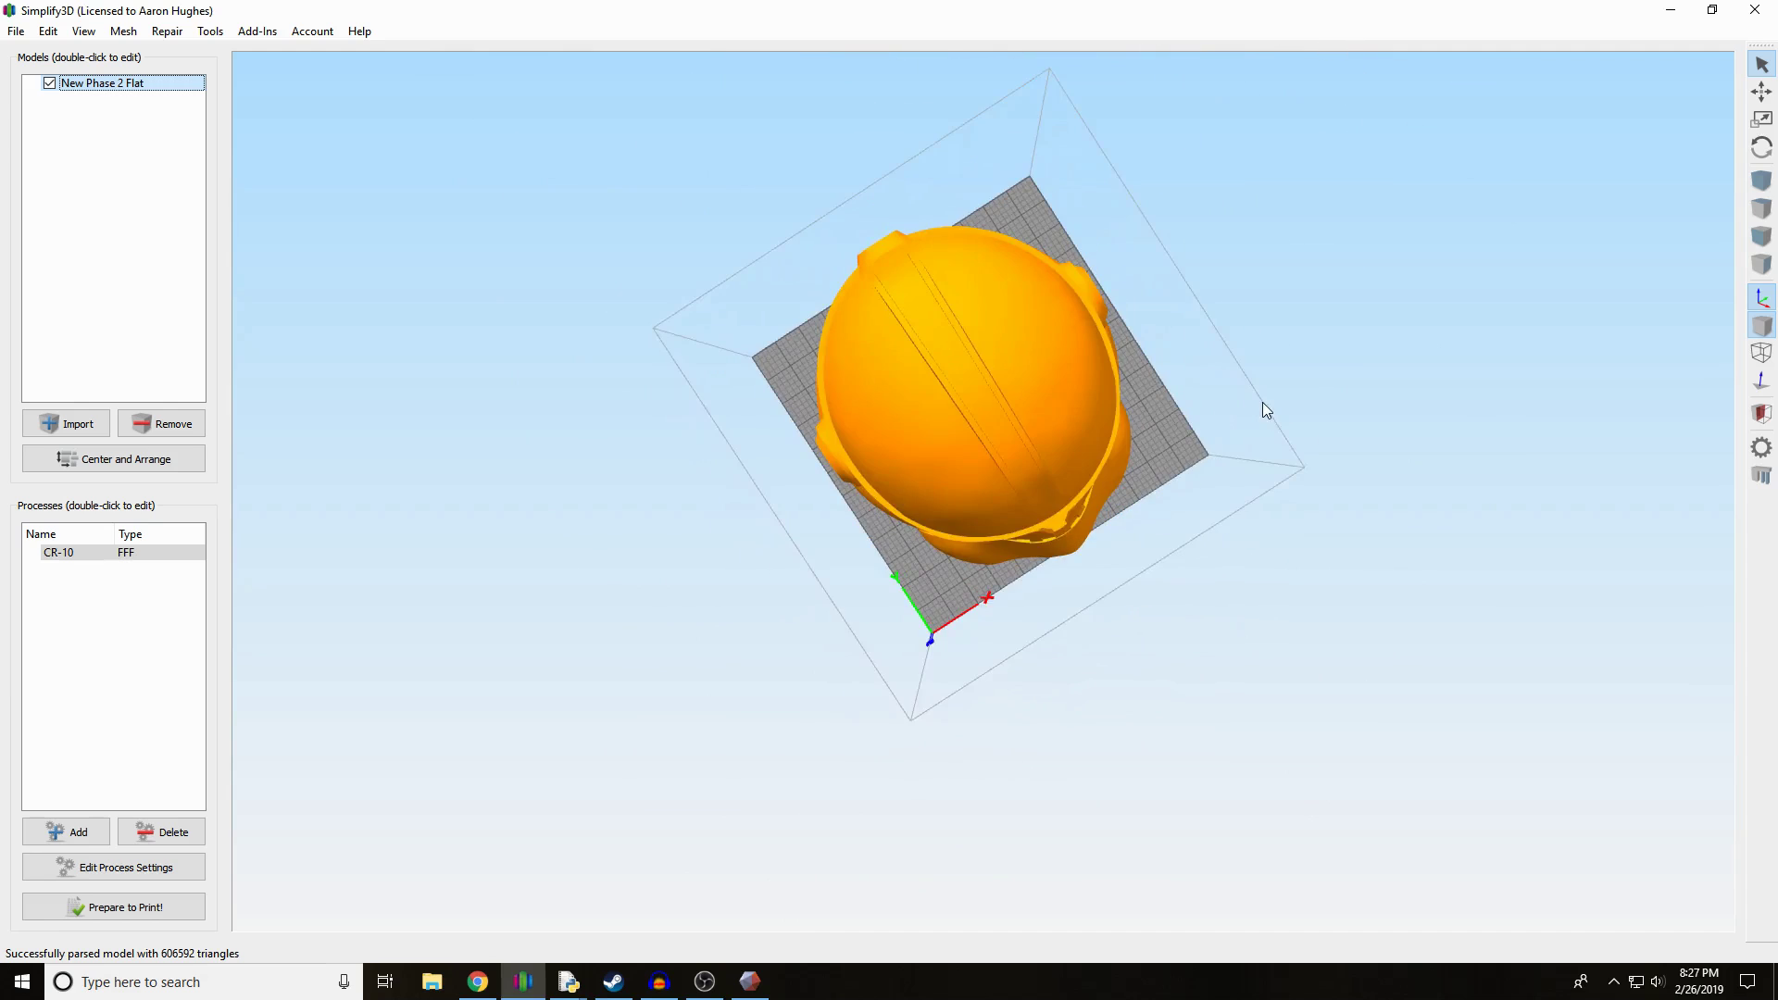
pyautogui.doubleClick(1005, 424)
pyautogui.click(1762, 147)
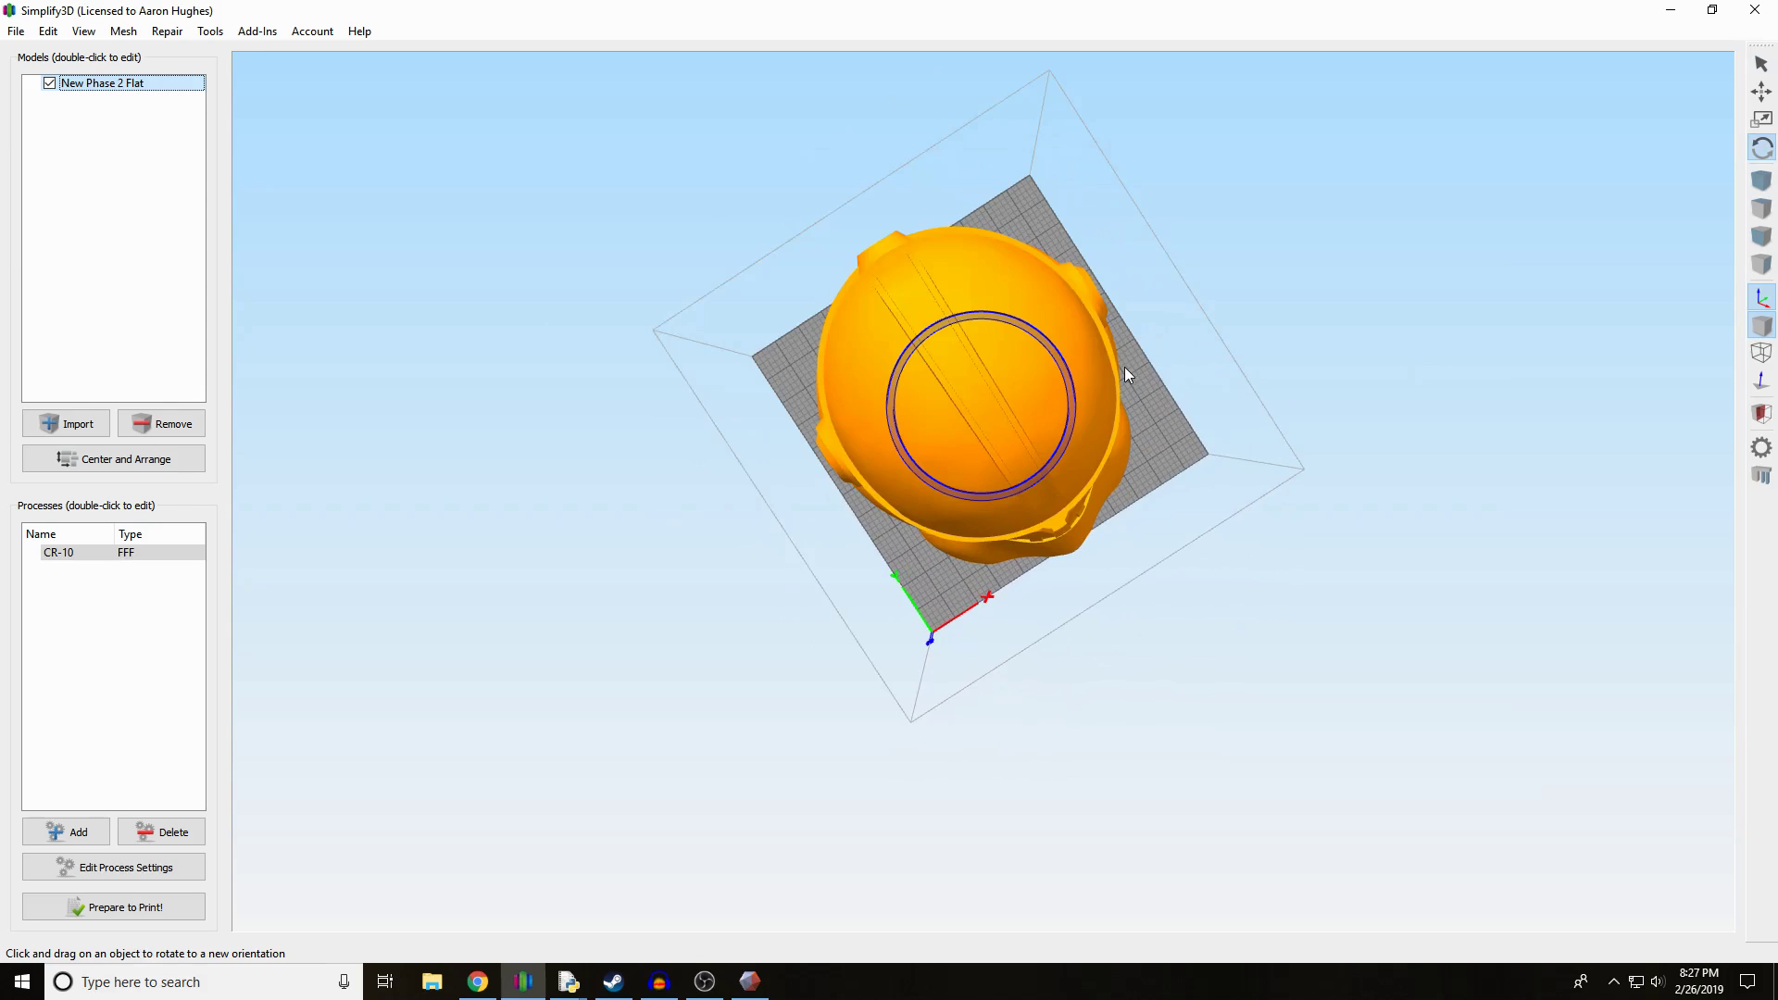
pyautogui.moveTo(1074, 391); pyautogui.dragTo(1048, 454)
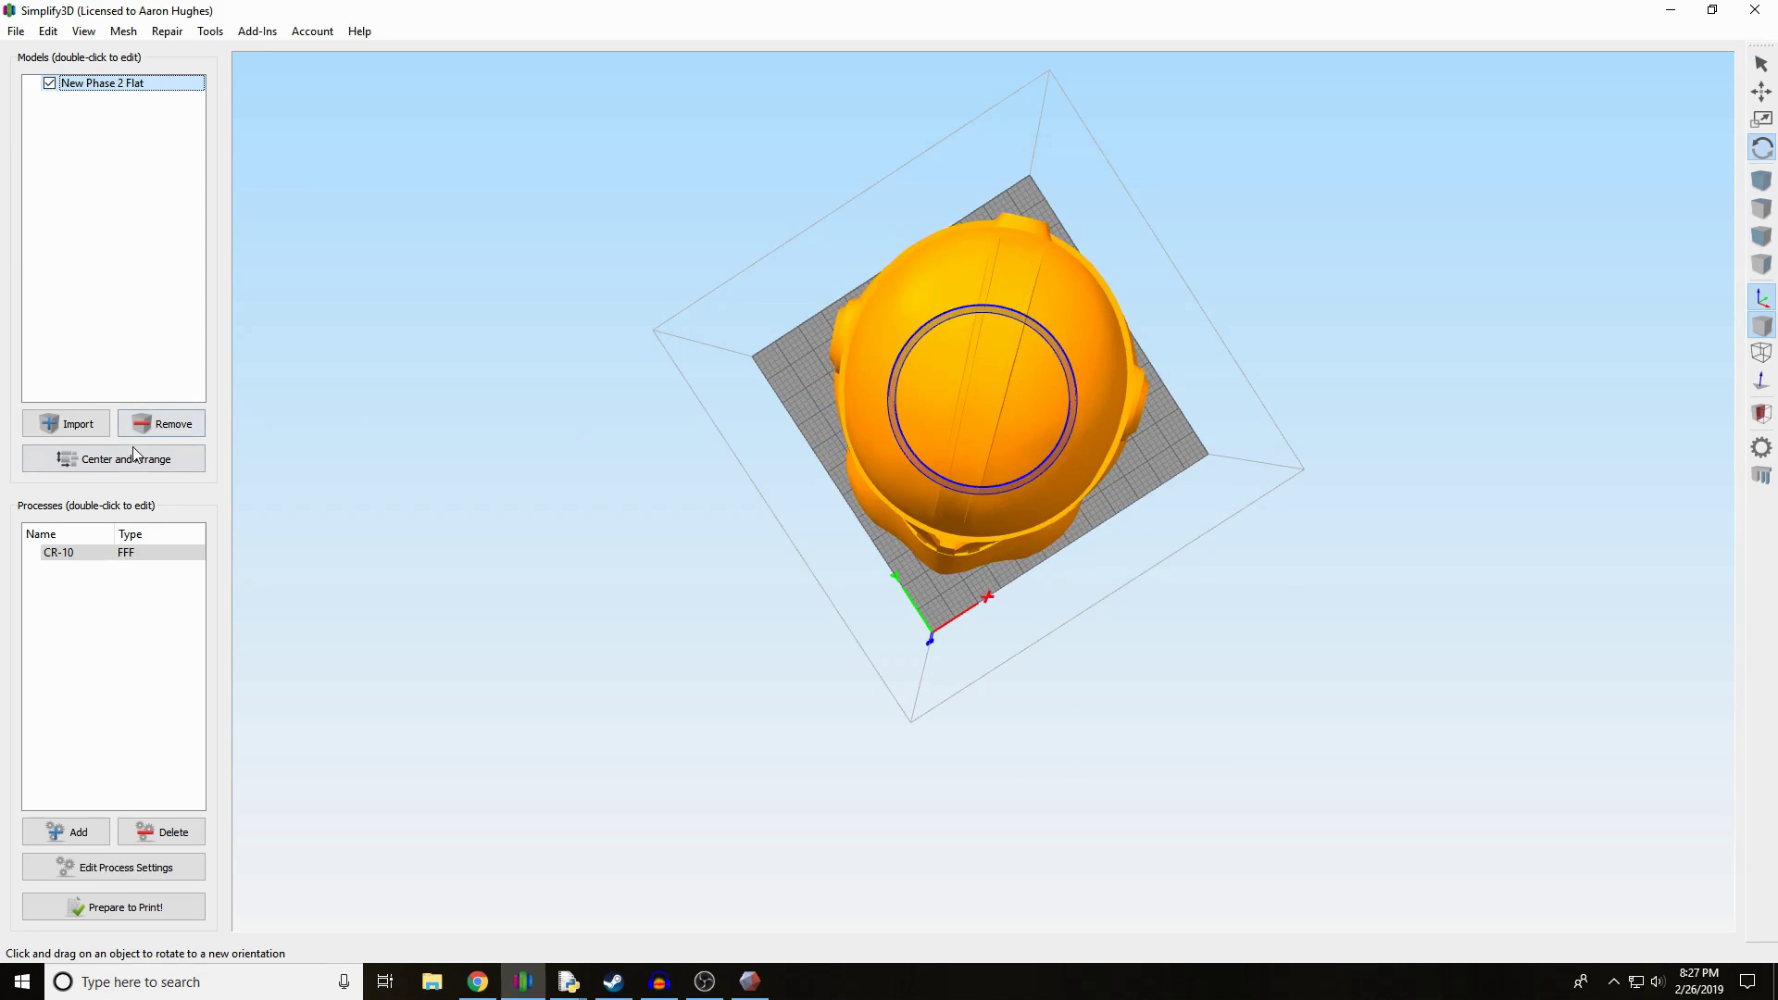
pyautogui.click(146, 460)
pyautogui.moveTo(518, 523); pyautogui.dragTo(843, 512)
pyautogui.moveTo(803, 432); pyautogui.dragTo(1622, 432)
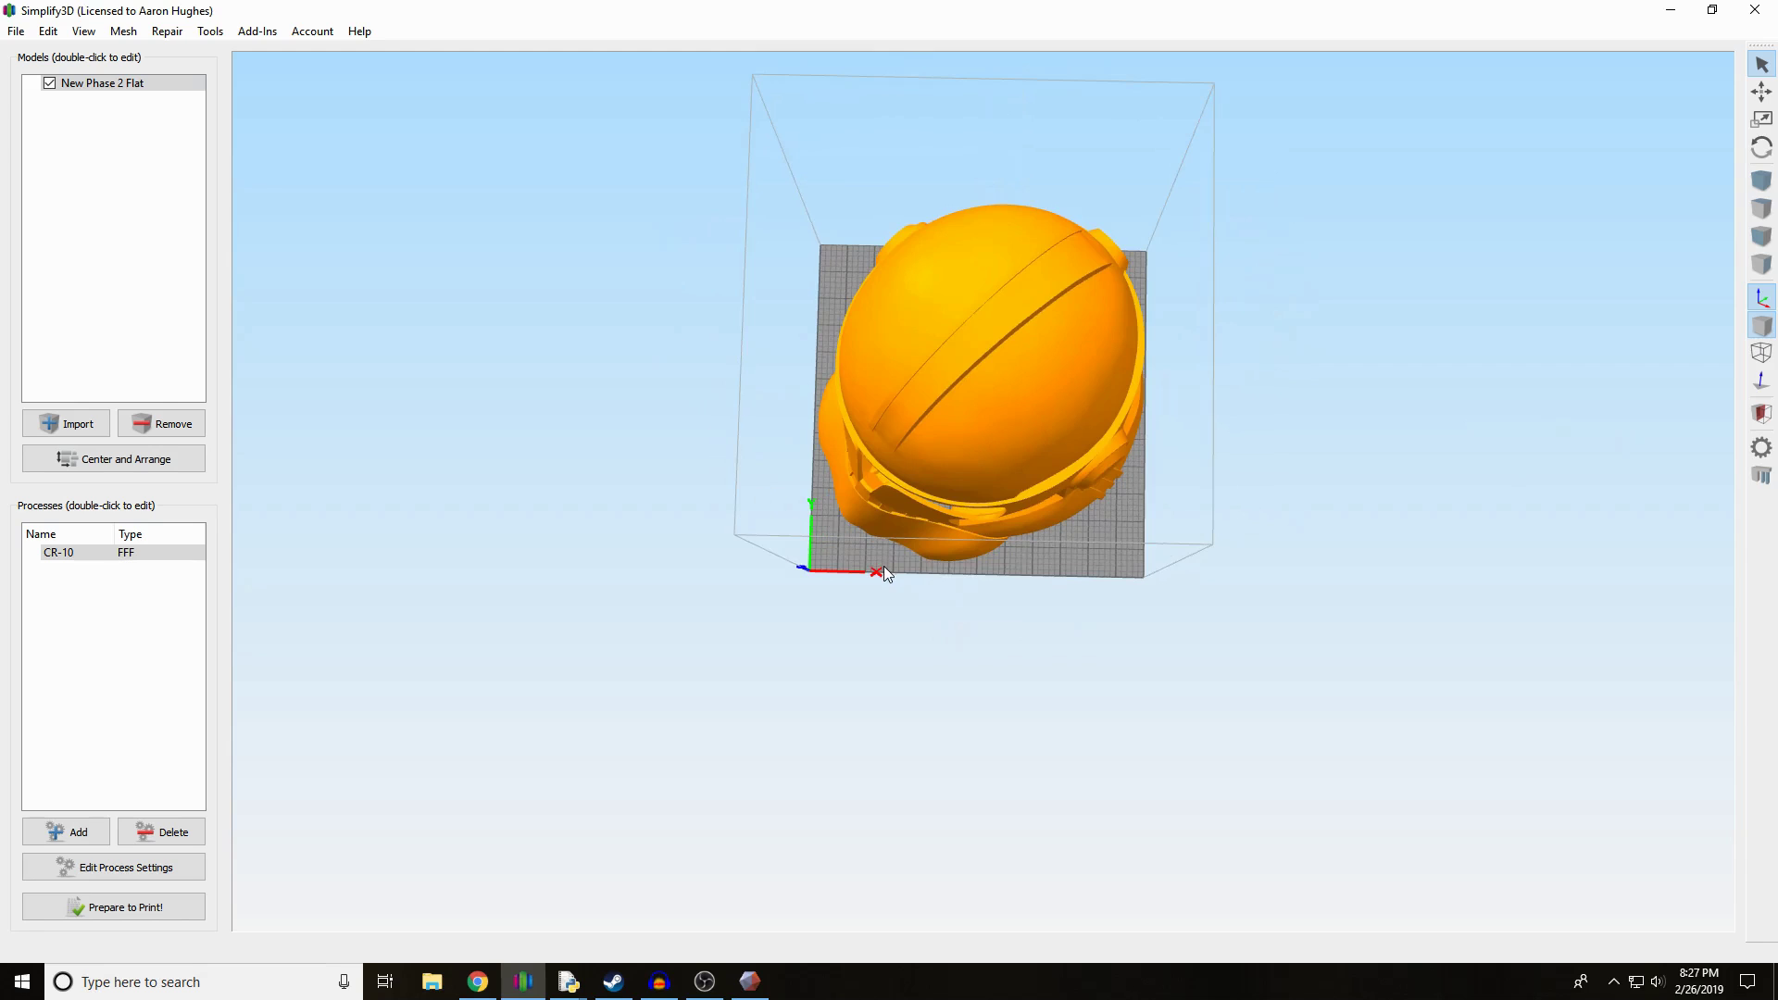
pyautogui.moveTo(884, 567); pyautogui.dragTo(1083, 603)
# - Generate supports for the New Phase 2 Flat helmet at 70° overhang with 6.00 mm pillar resolution
pyautogui.click(1762, 475)
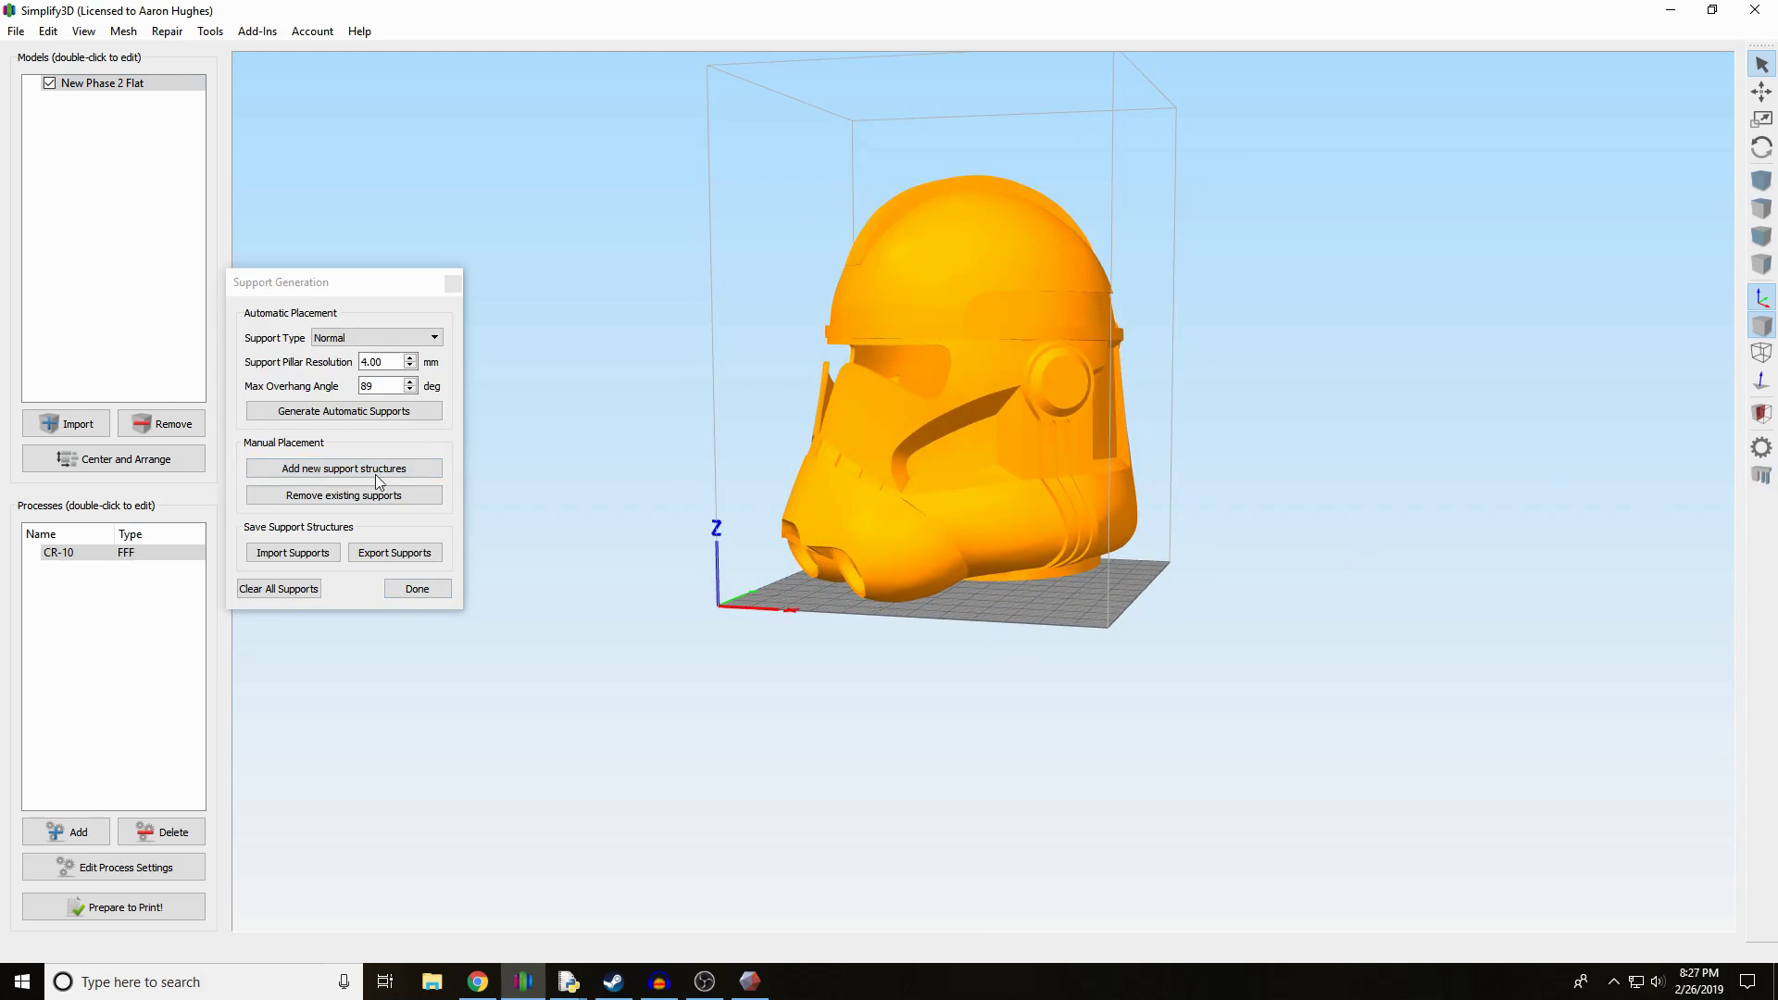
pyautogui.doubleClick(378, 385)
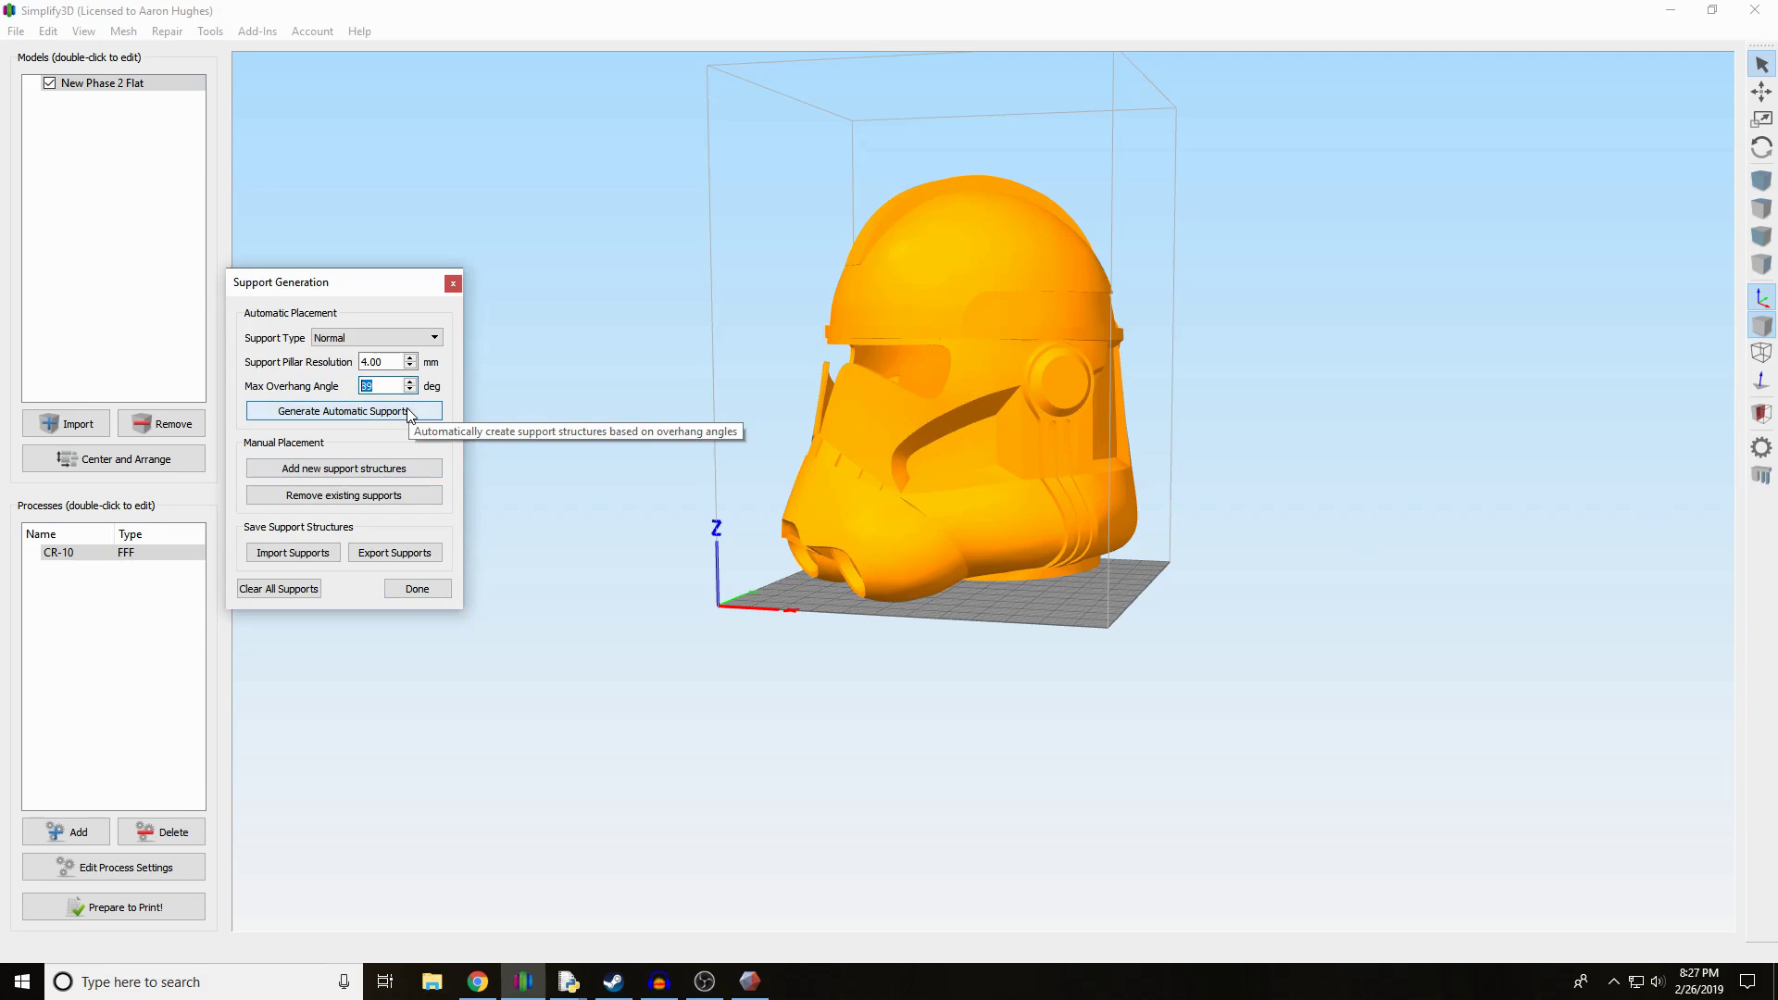
pyautogui.write('70')
pyautogui.click(410, 358)
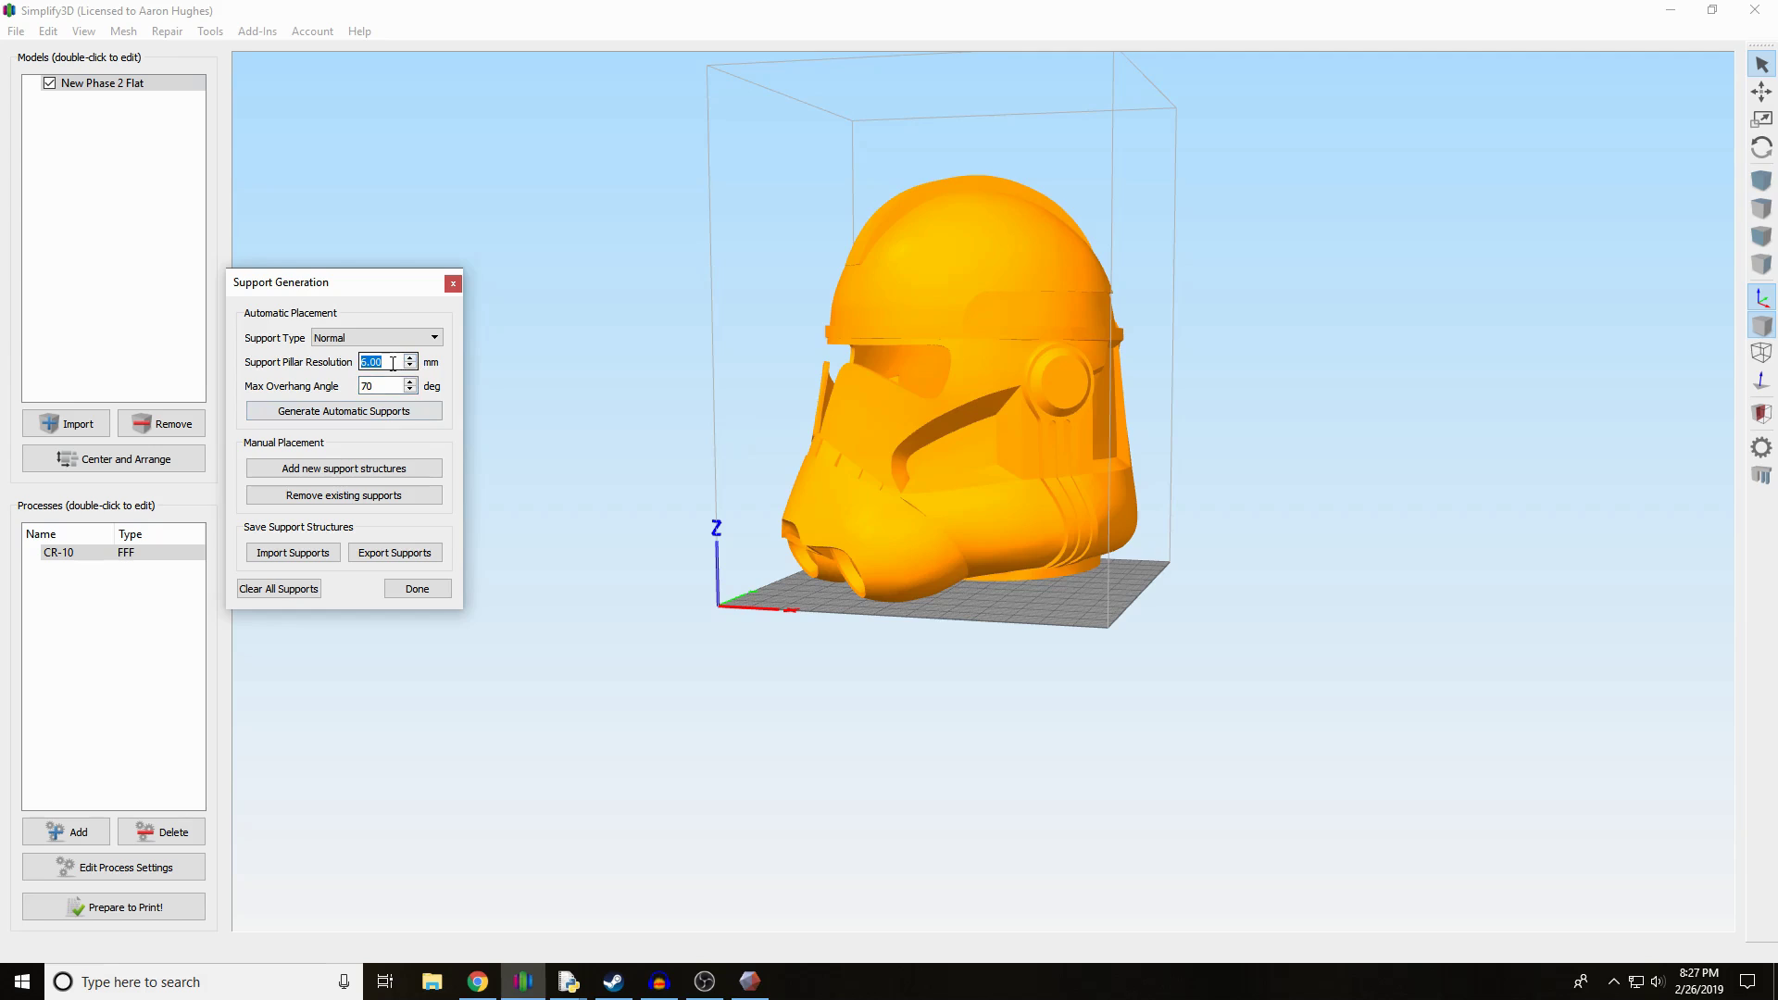
pyautogui.write('6.00')
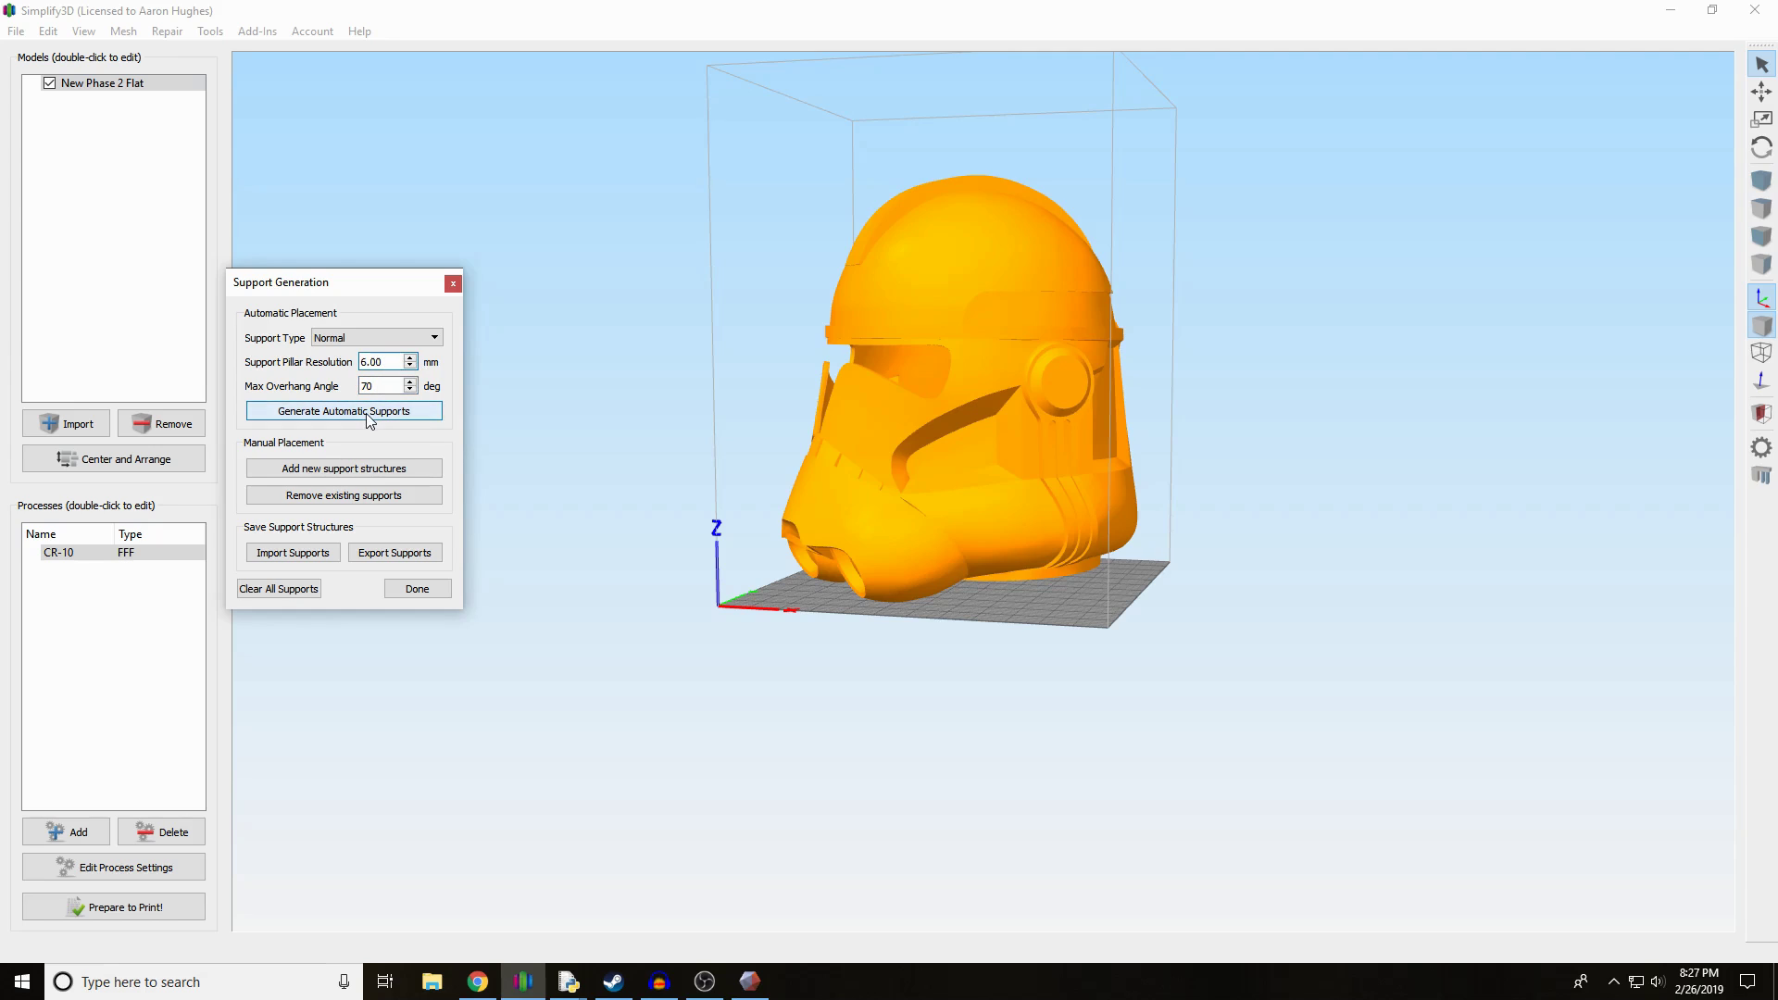
pyautogui.click(368, 416)
# - Orbit around and beneath the helmet to view the new supports
pyautogui.moveTo(743, 647); pyautogui.dragTo(724, 757)
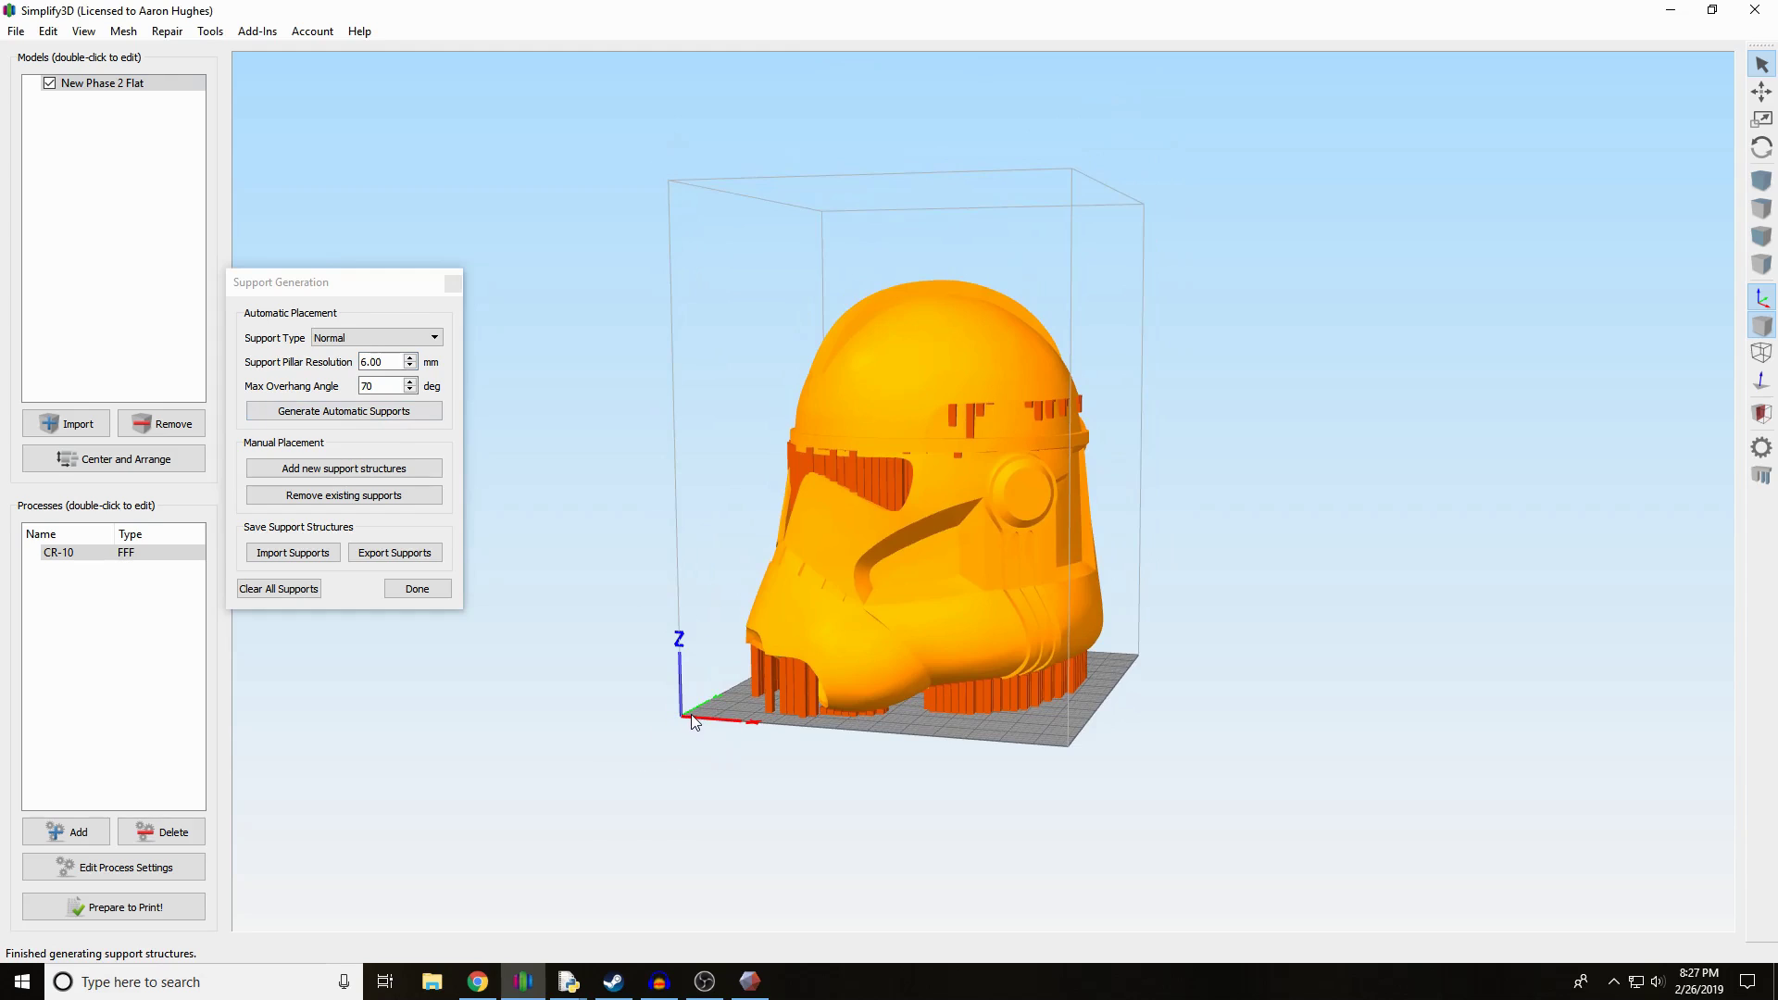
pyautogui.moveTo(714, 724); pyautogui.dragTo(1030, 735)
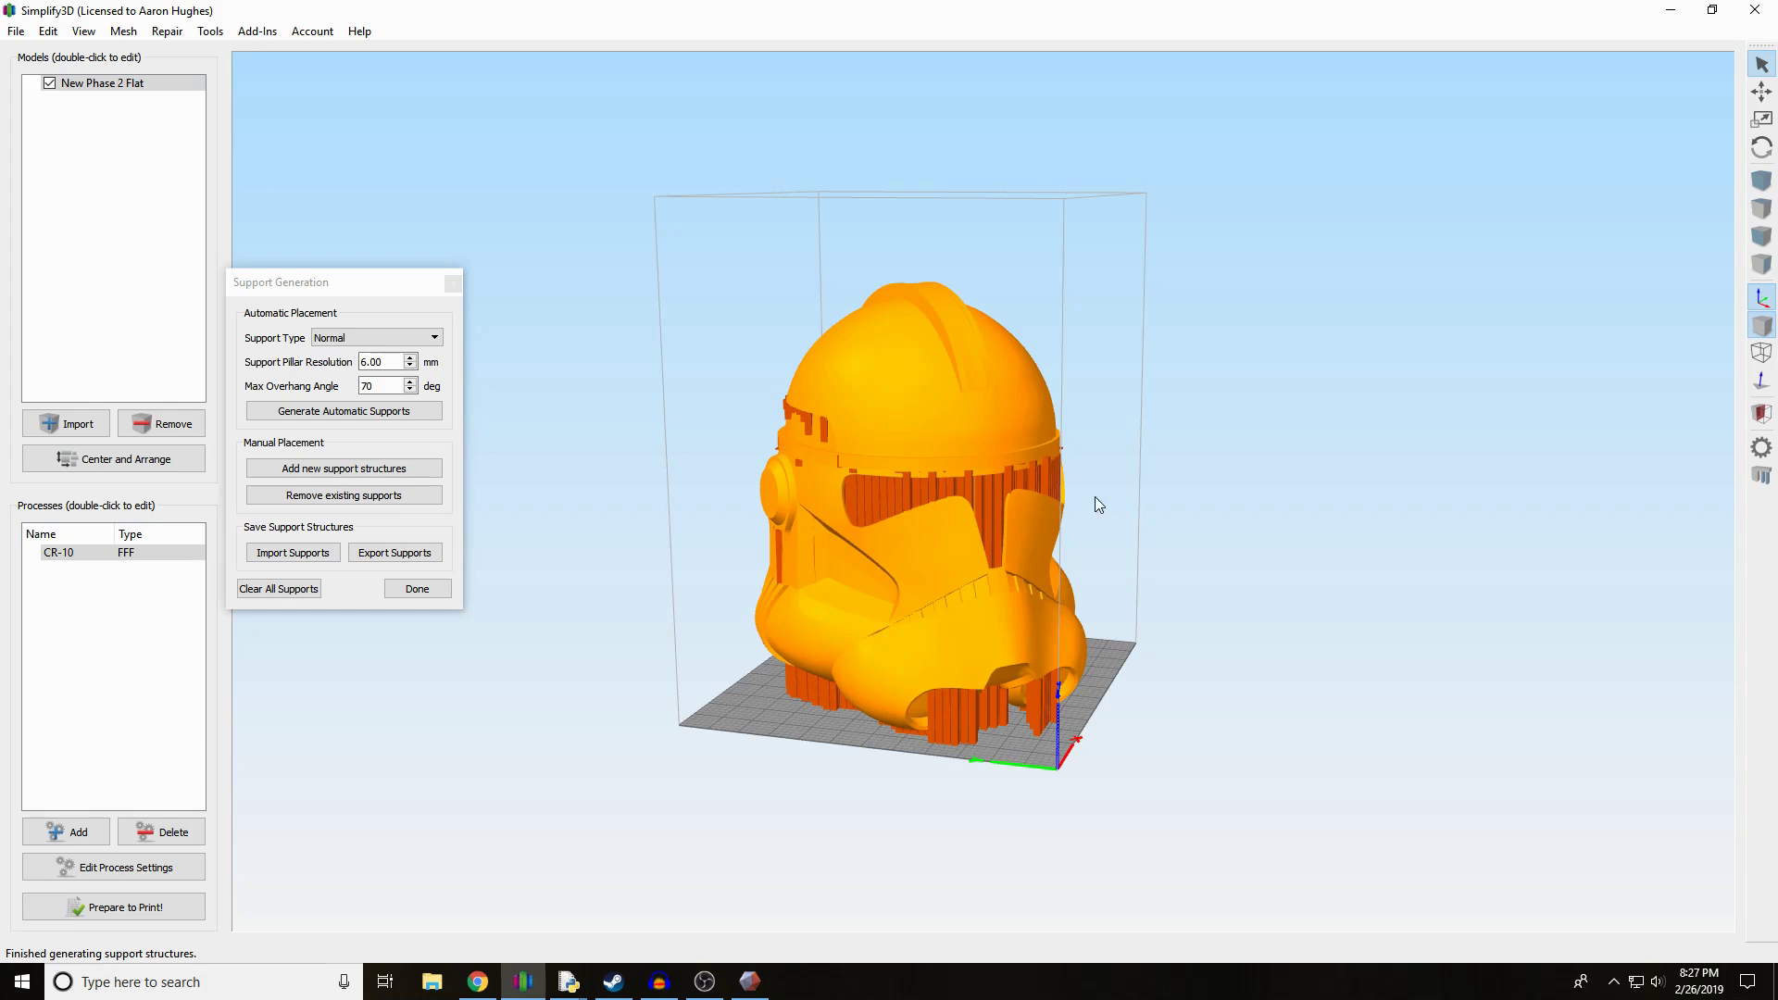
pyautogui.moveTo(1000, 748); pyautogui.dragTo(1126, 468)
pyautogui.moveTo(949, 766); pyautogui.dragTo(1003, 607)
pyautogui.moveTo(1067, 712); pyautogui.dragTo(1129, 539)
# - Check the helmet's supports from below and above through the bed, then close the Support Generation settings
pyautogui.scroll(6, 982, 543)
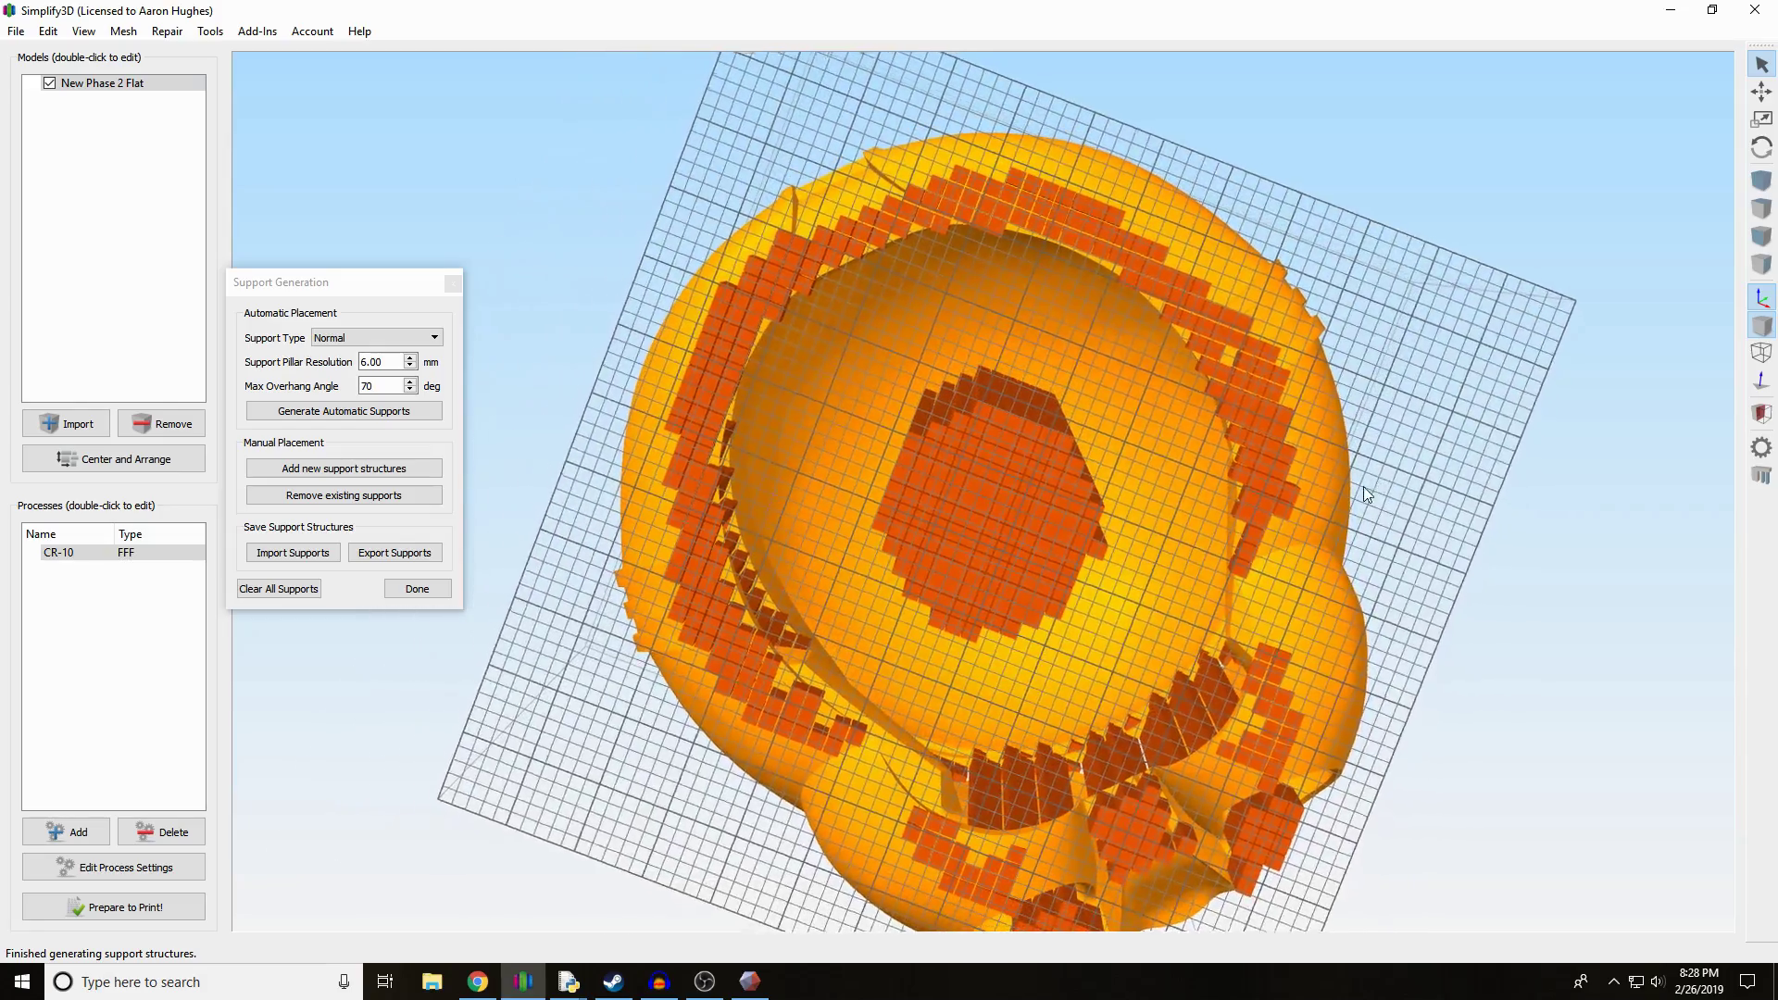
pyautogui.moveTo(1363, 486); pyautogui.dragTo(1109, 532)
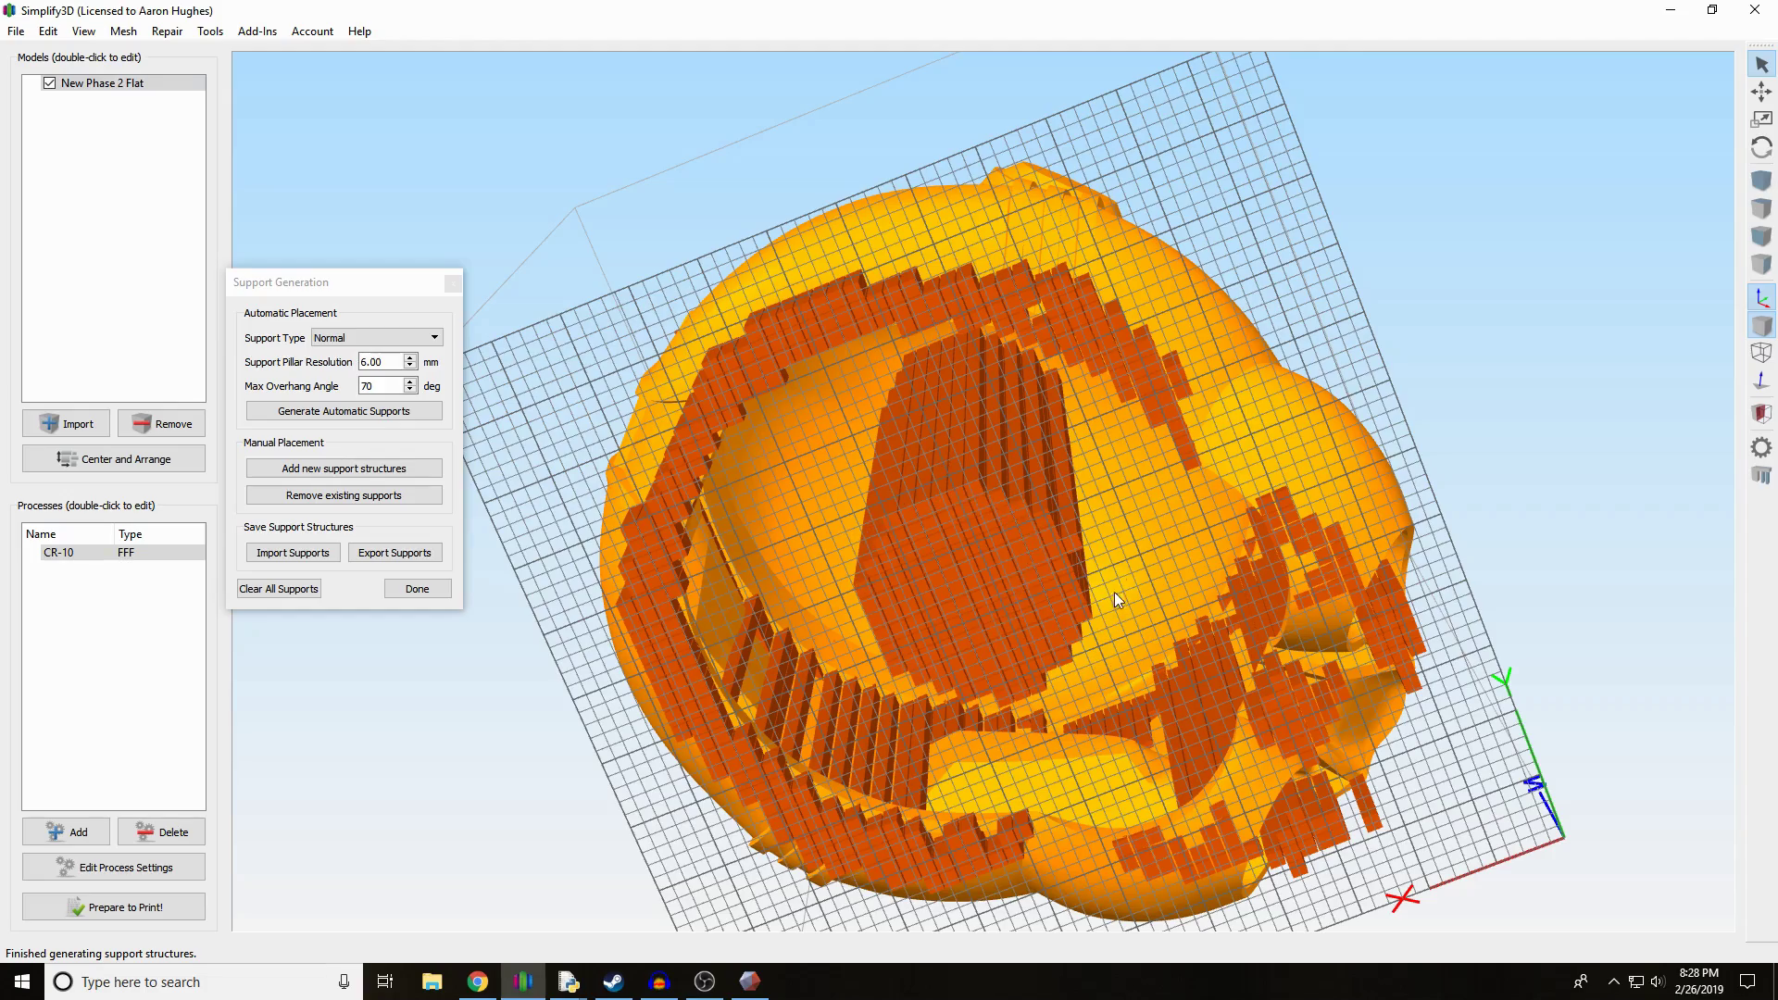
pyautogui.moveTo(1323, 332); pyautogui.dragTo(1067, 789)
pyautogui.moveTo(1045, 431); pyautogui.dragTo(1019, 256)
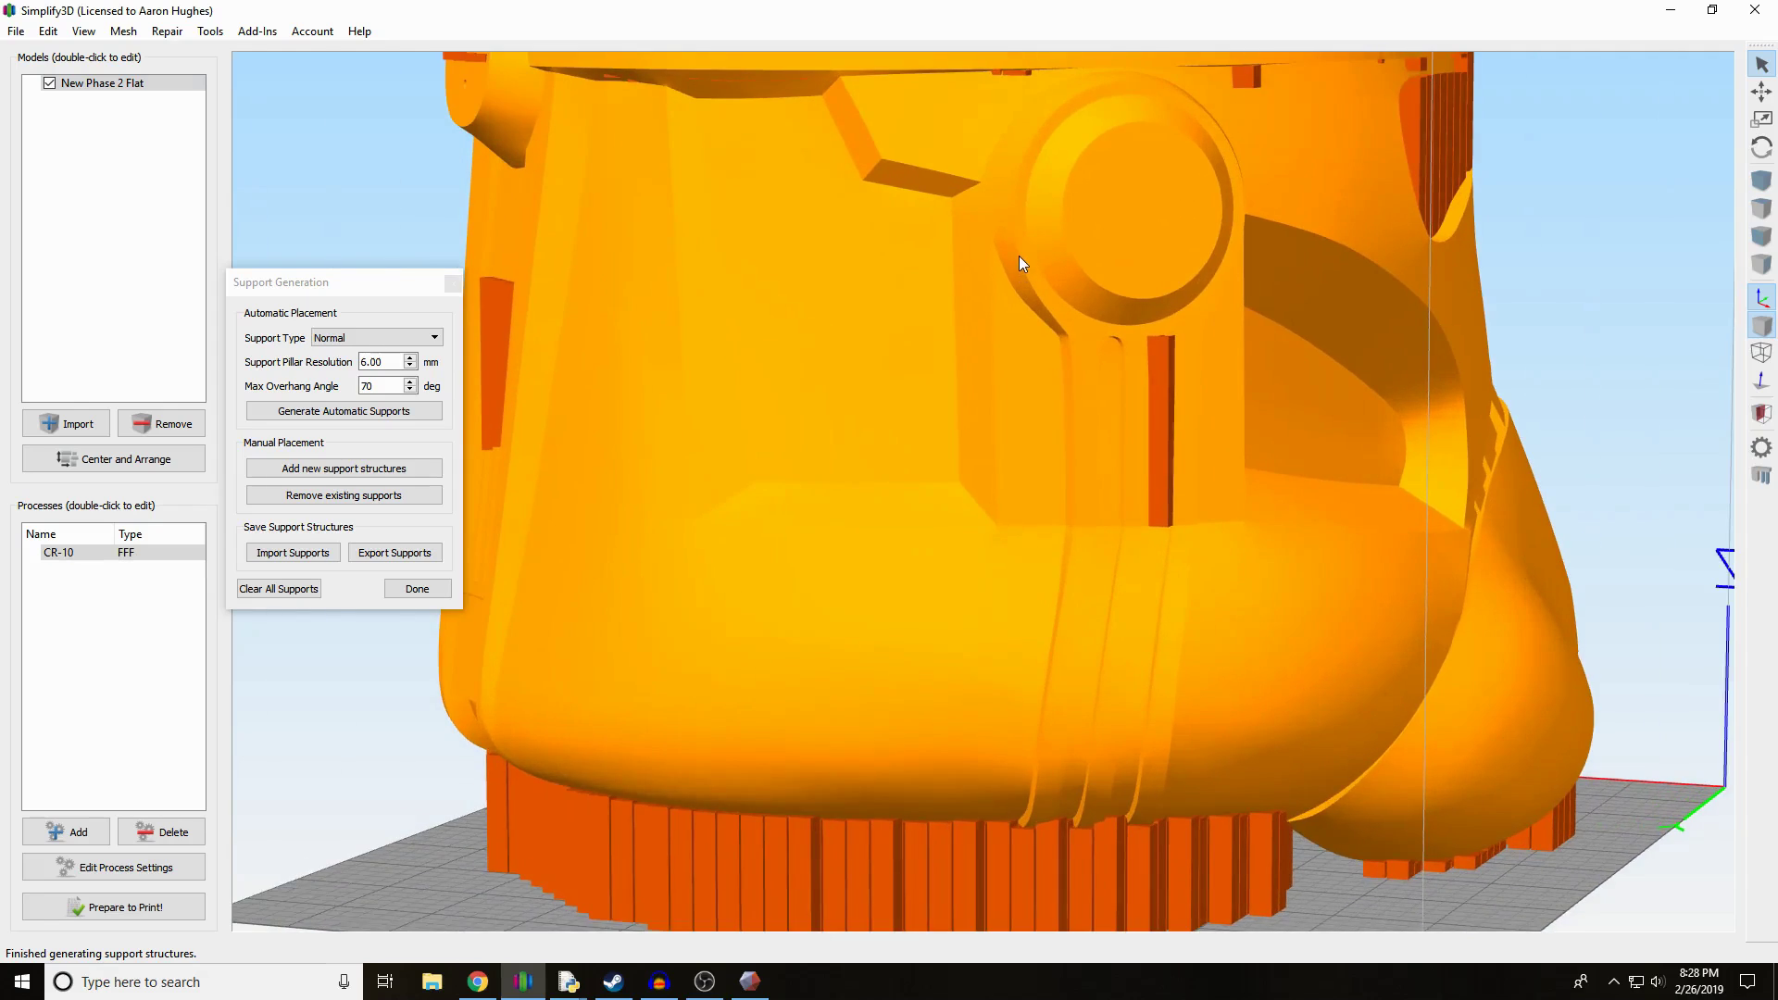
pyautogui.scroll(-3, 1013, 130)
pyautogui.moveTo(1014, 130)
pyautogui.mouseDown()
pyautogui.moveTo(1015, 157)
pyautogui.moveTo(1004, 120)
pyautogui.mouseUp()
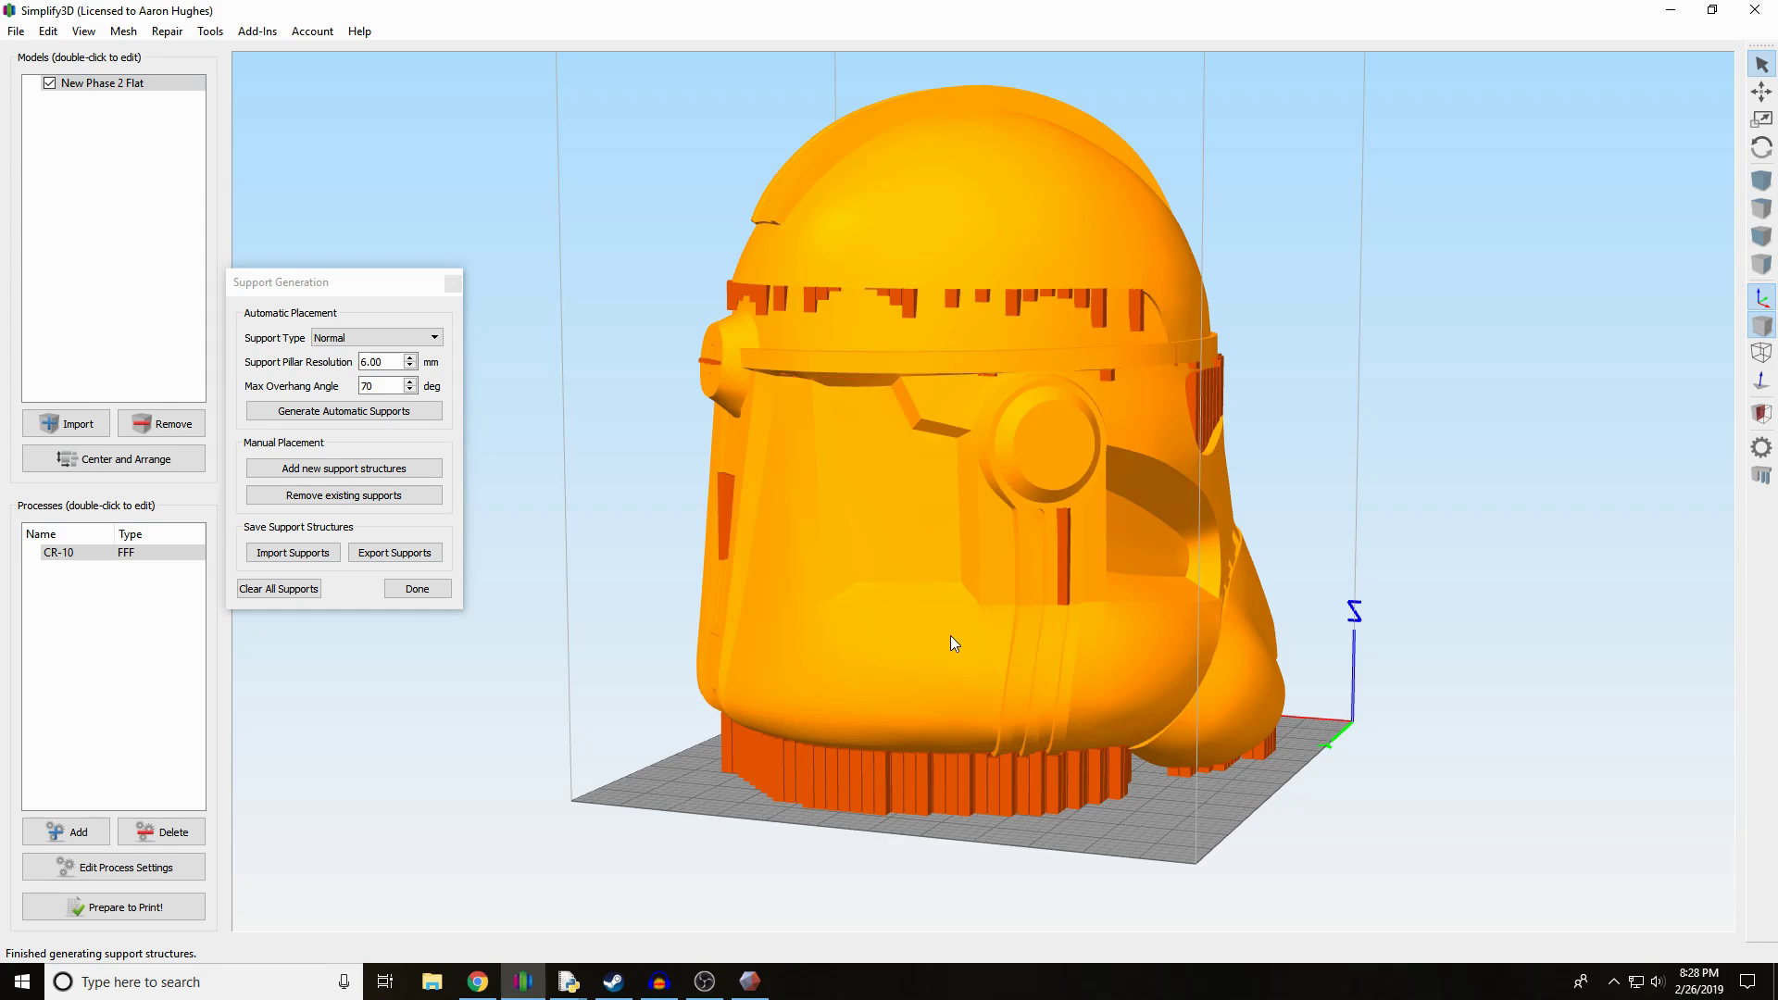
pyautogui.moveTo(1148, 711); pyautogui.dragTo(1154, 372)
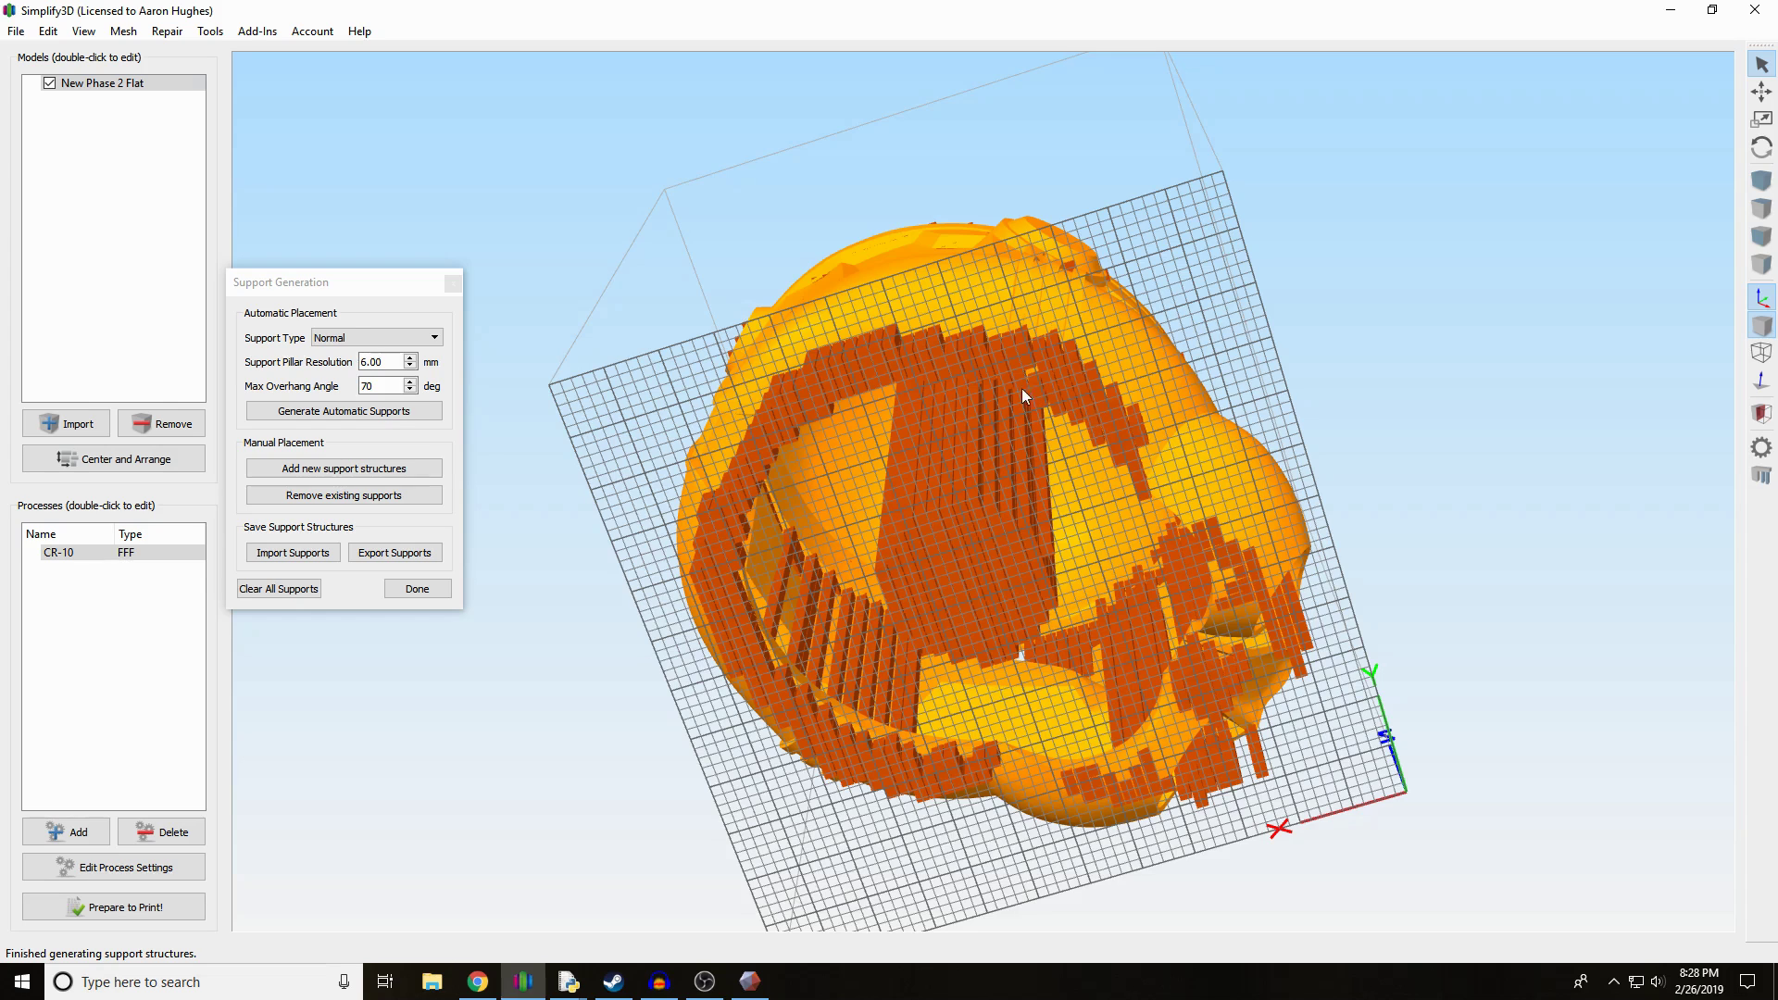
pyautogui.moveTo(981, 581); pyautogui.dragTo(1013, 226)
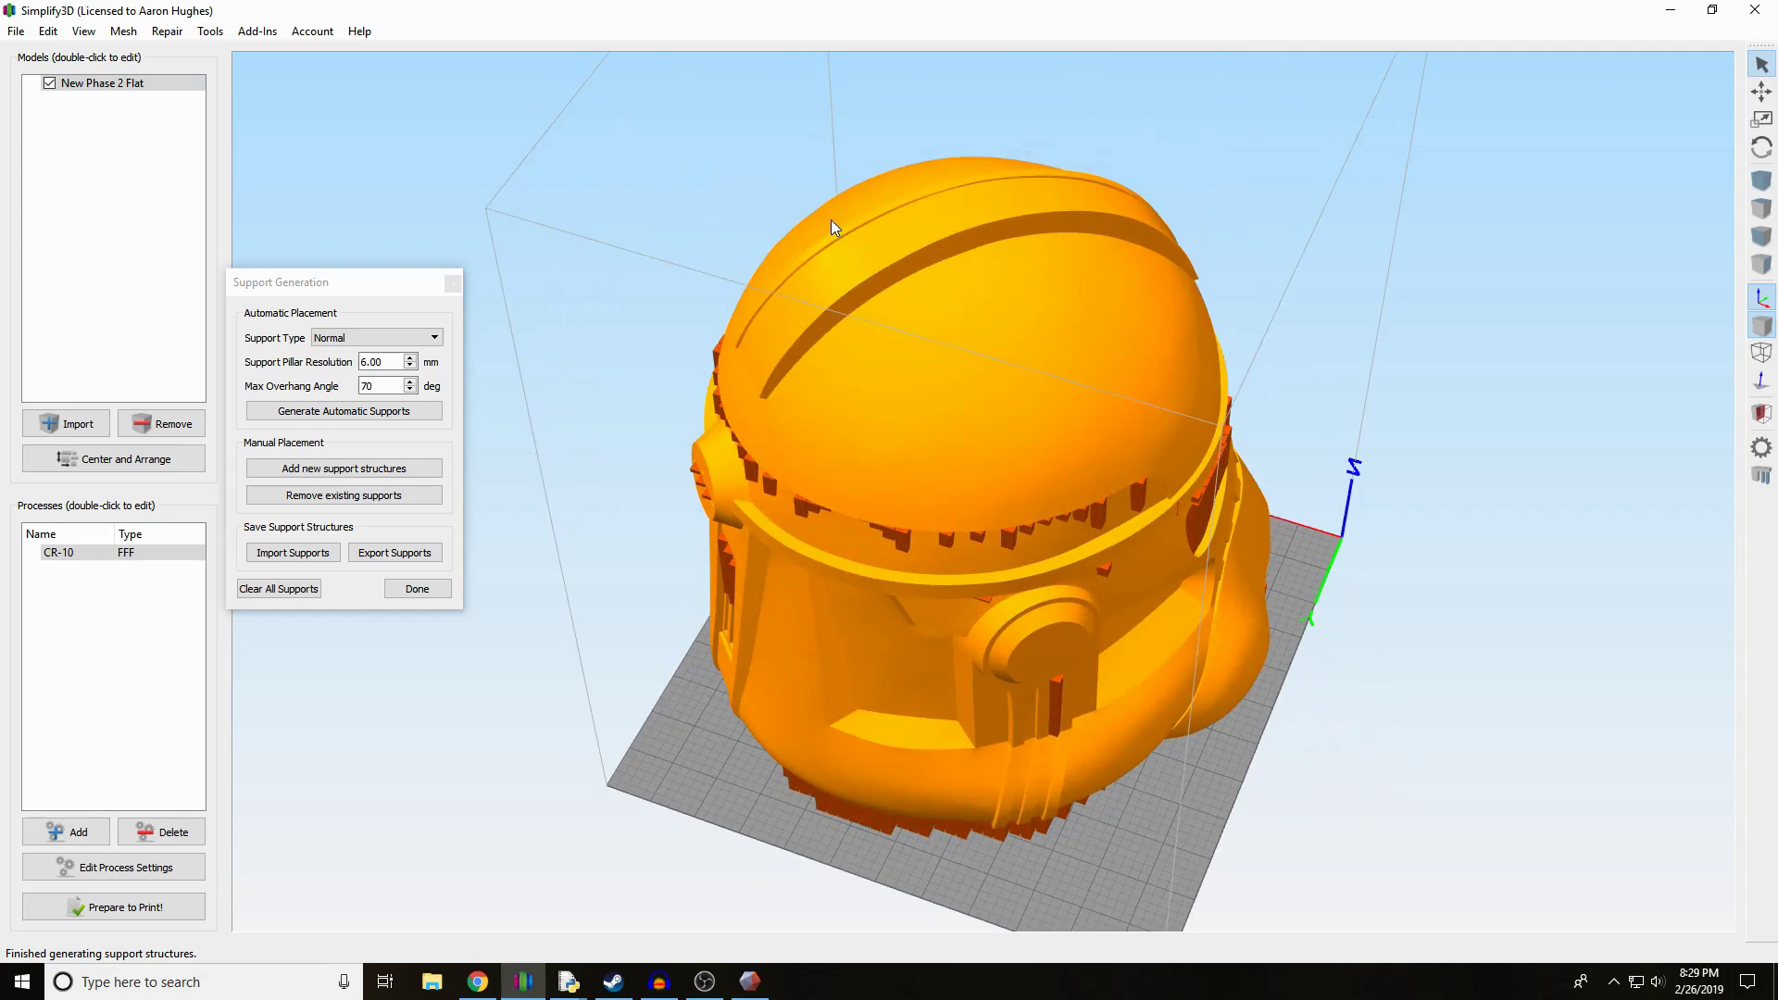
pyautogui.moveTo(830, 243); pyautogui.dragTo(1022, 422)
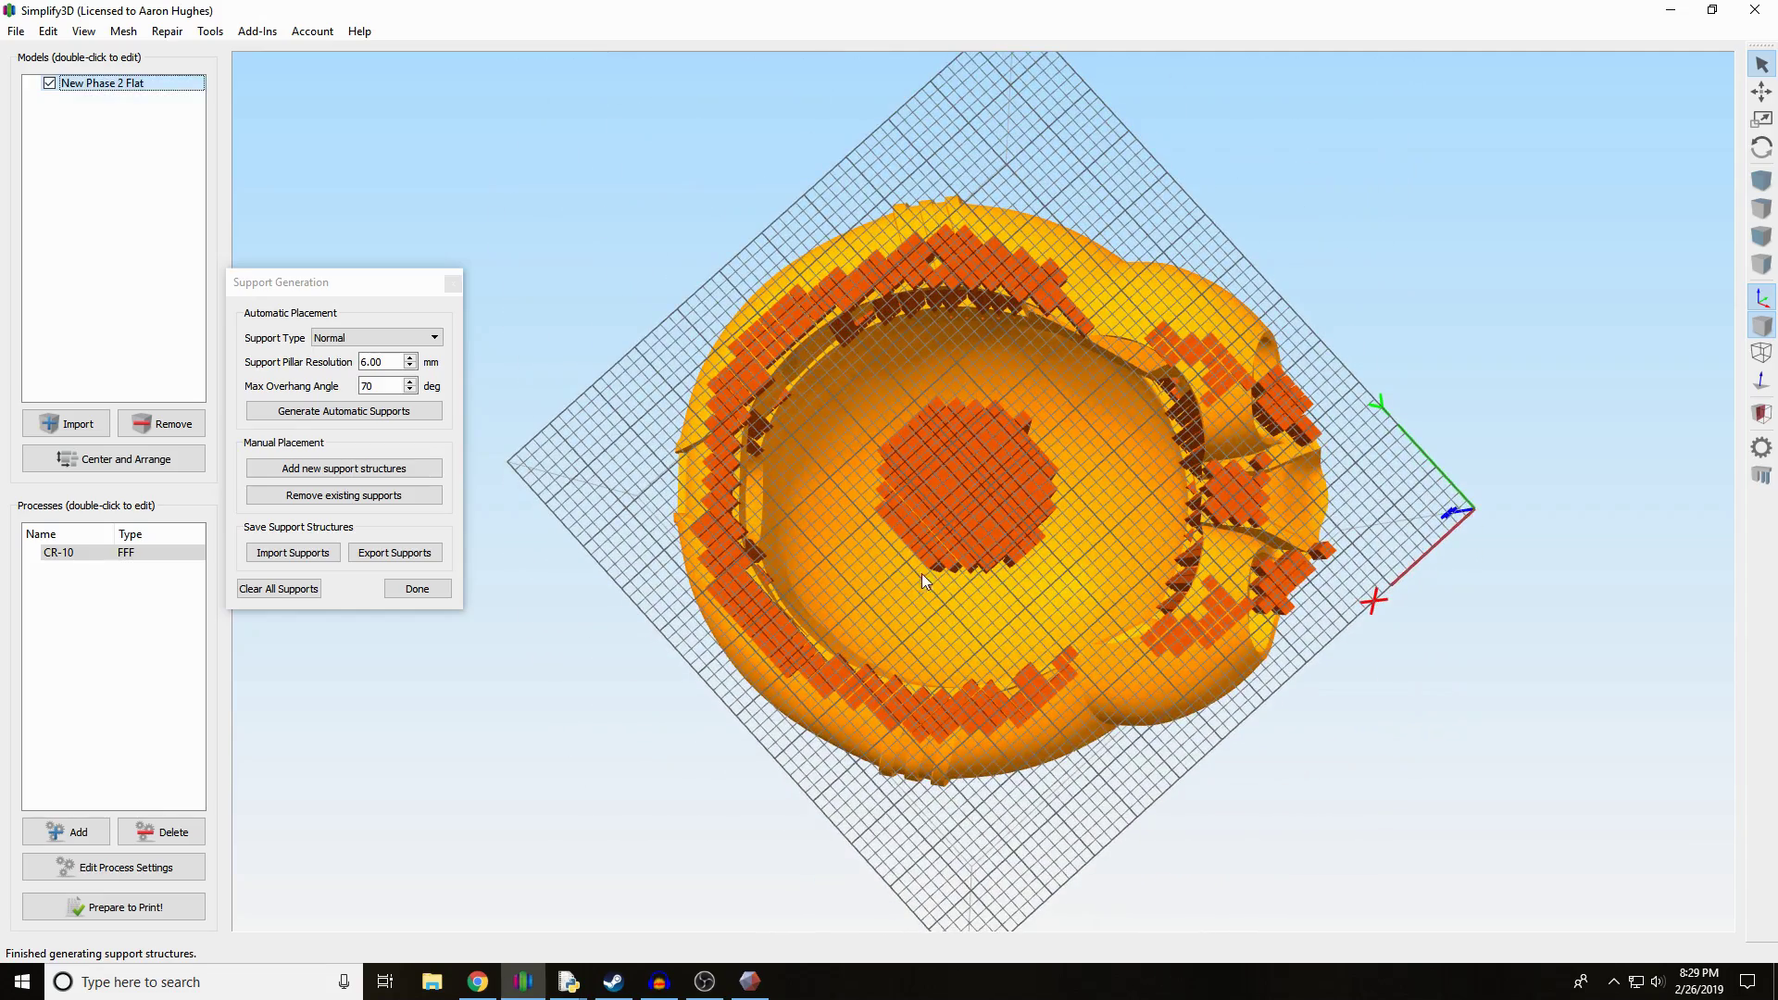
pyautogui.press('Escape')
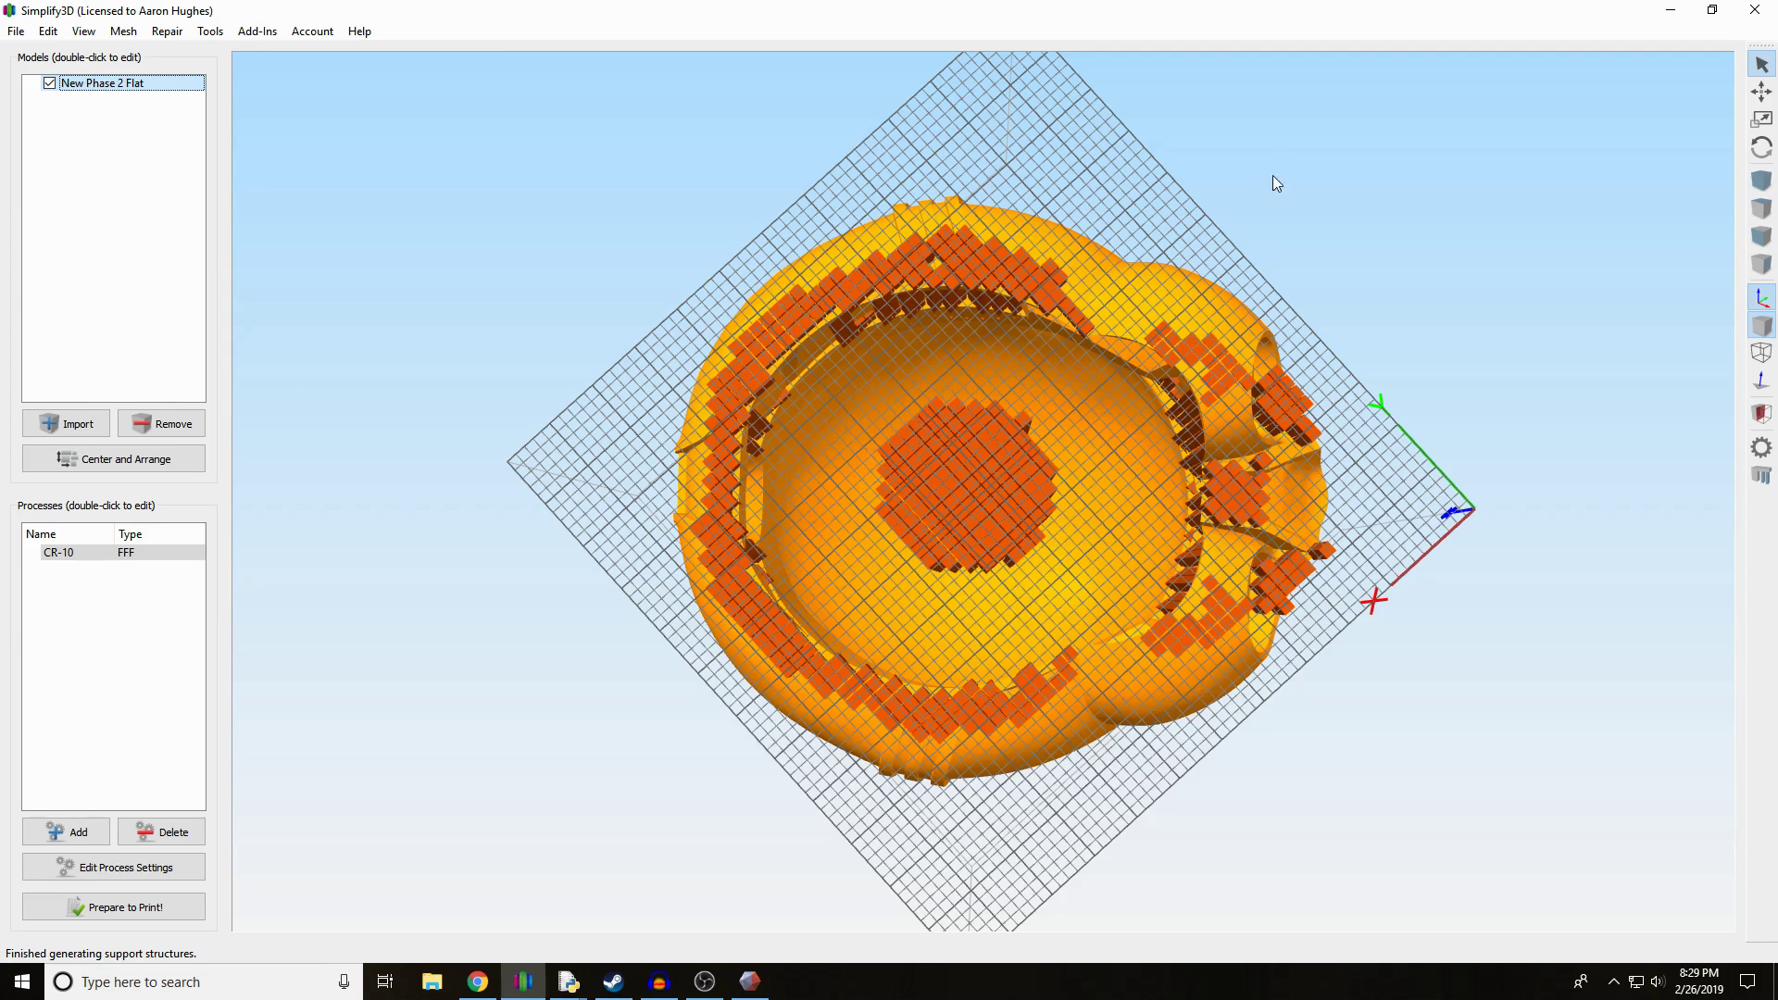
pyautogui.moveTo(1051, 360); pyautogui.dragTo(1093, 796)
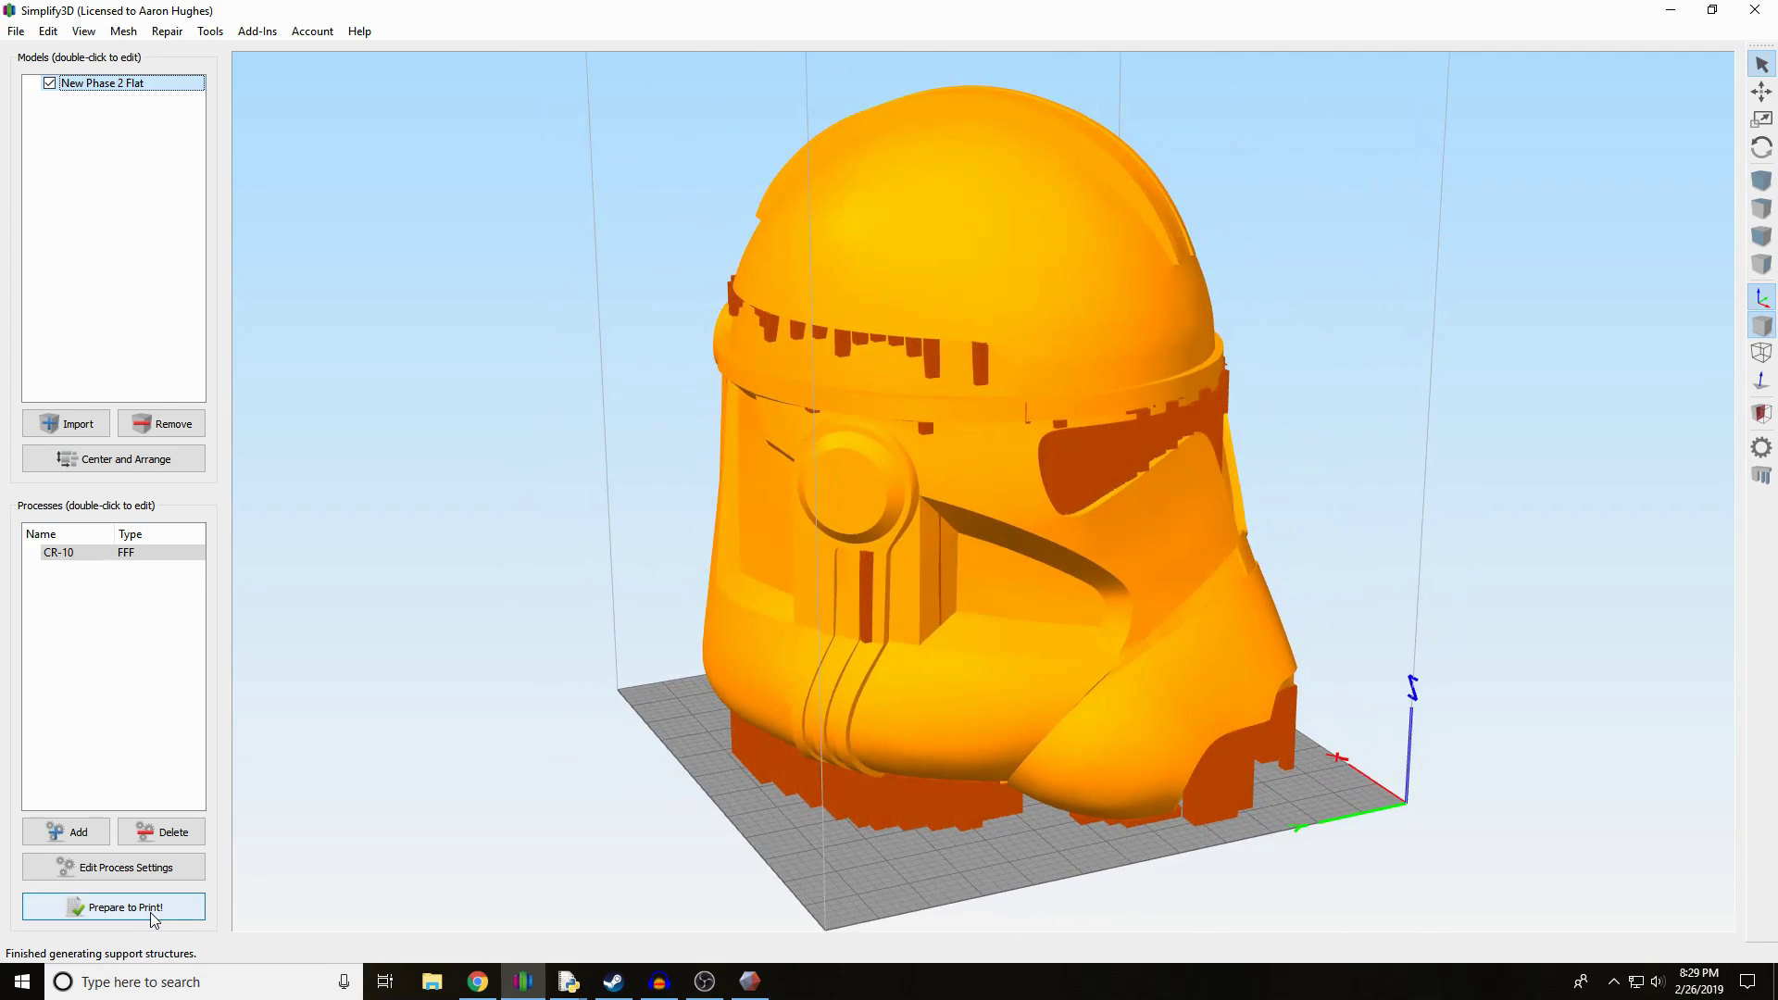
# - Slice the supported helmet and confirm the 107 h 15 min, 1403.89 g estimate in preview
pyautogui.click(154, 917)
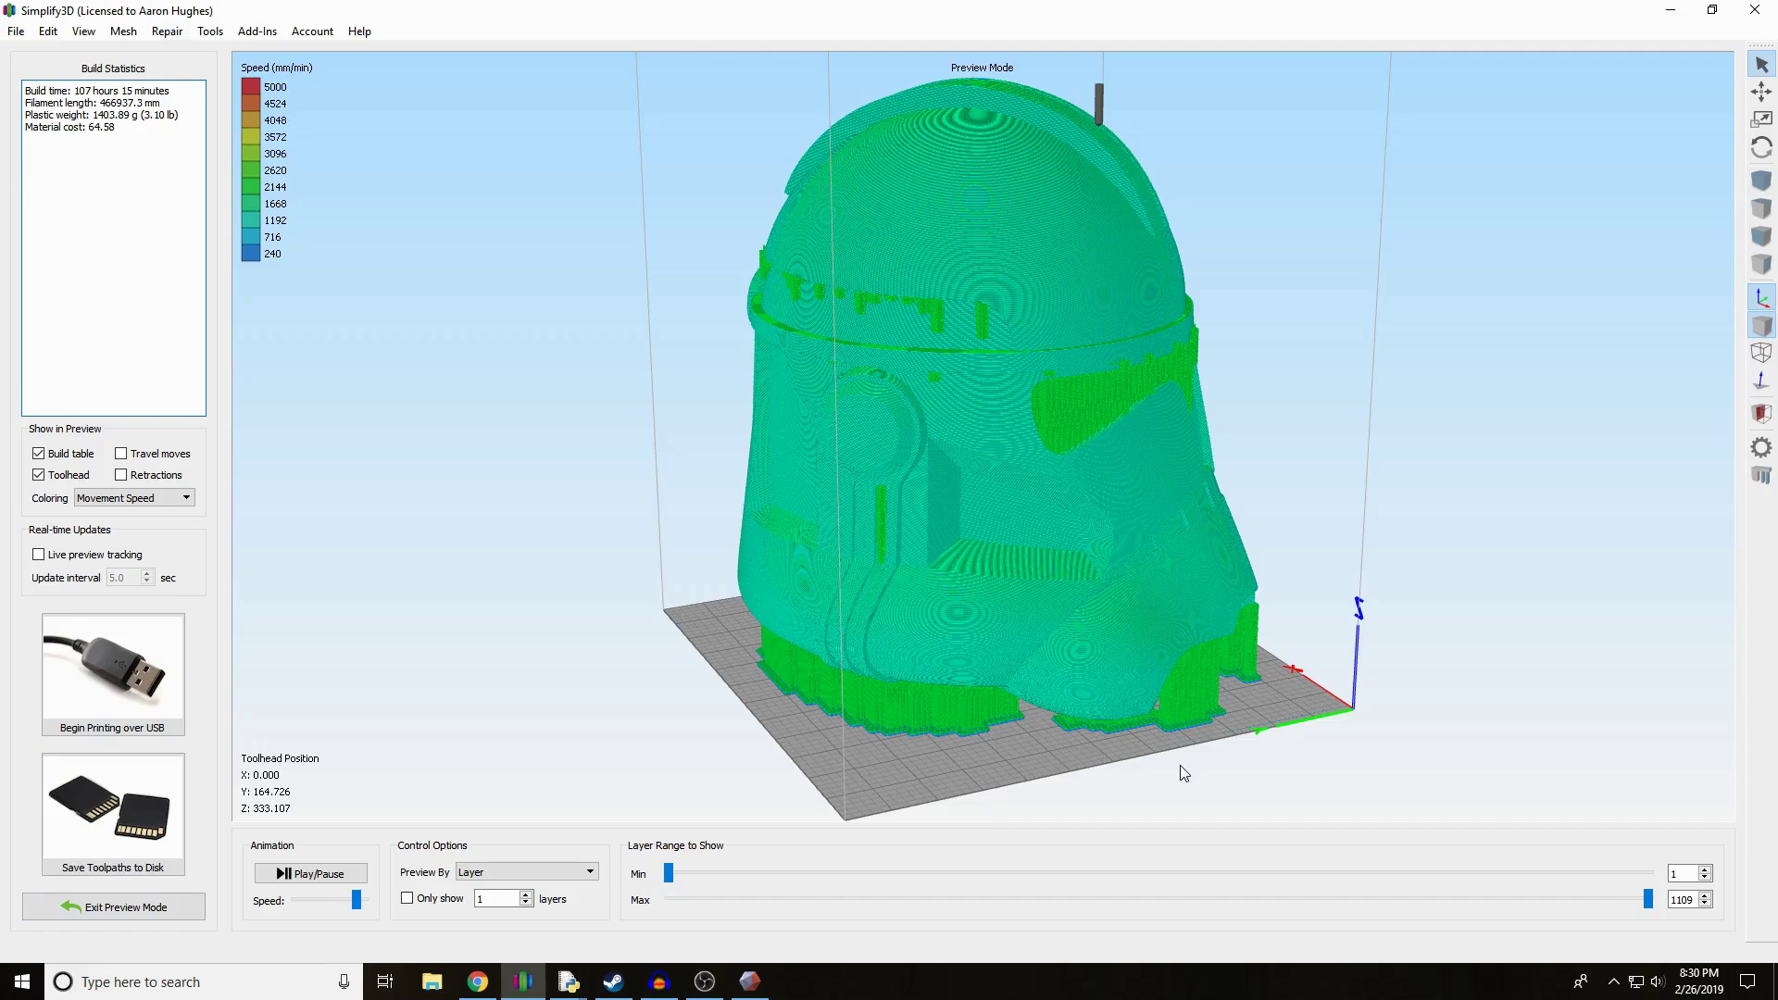
pyautogui.moveTo(1180, 765)
pyautogui.mouseDown()
pyautogui.moveTo(1200, 431)
pyautogui.moveTo(1142, 257)
pyautogui.moveTo(995, 296)
pyautogui.moveTo(1030, 444)
pyautogui.mouseUp()
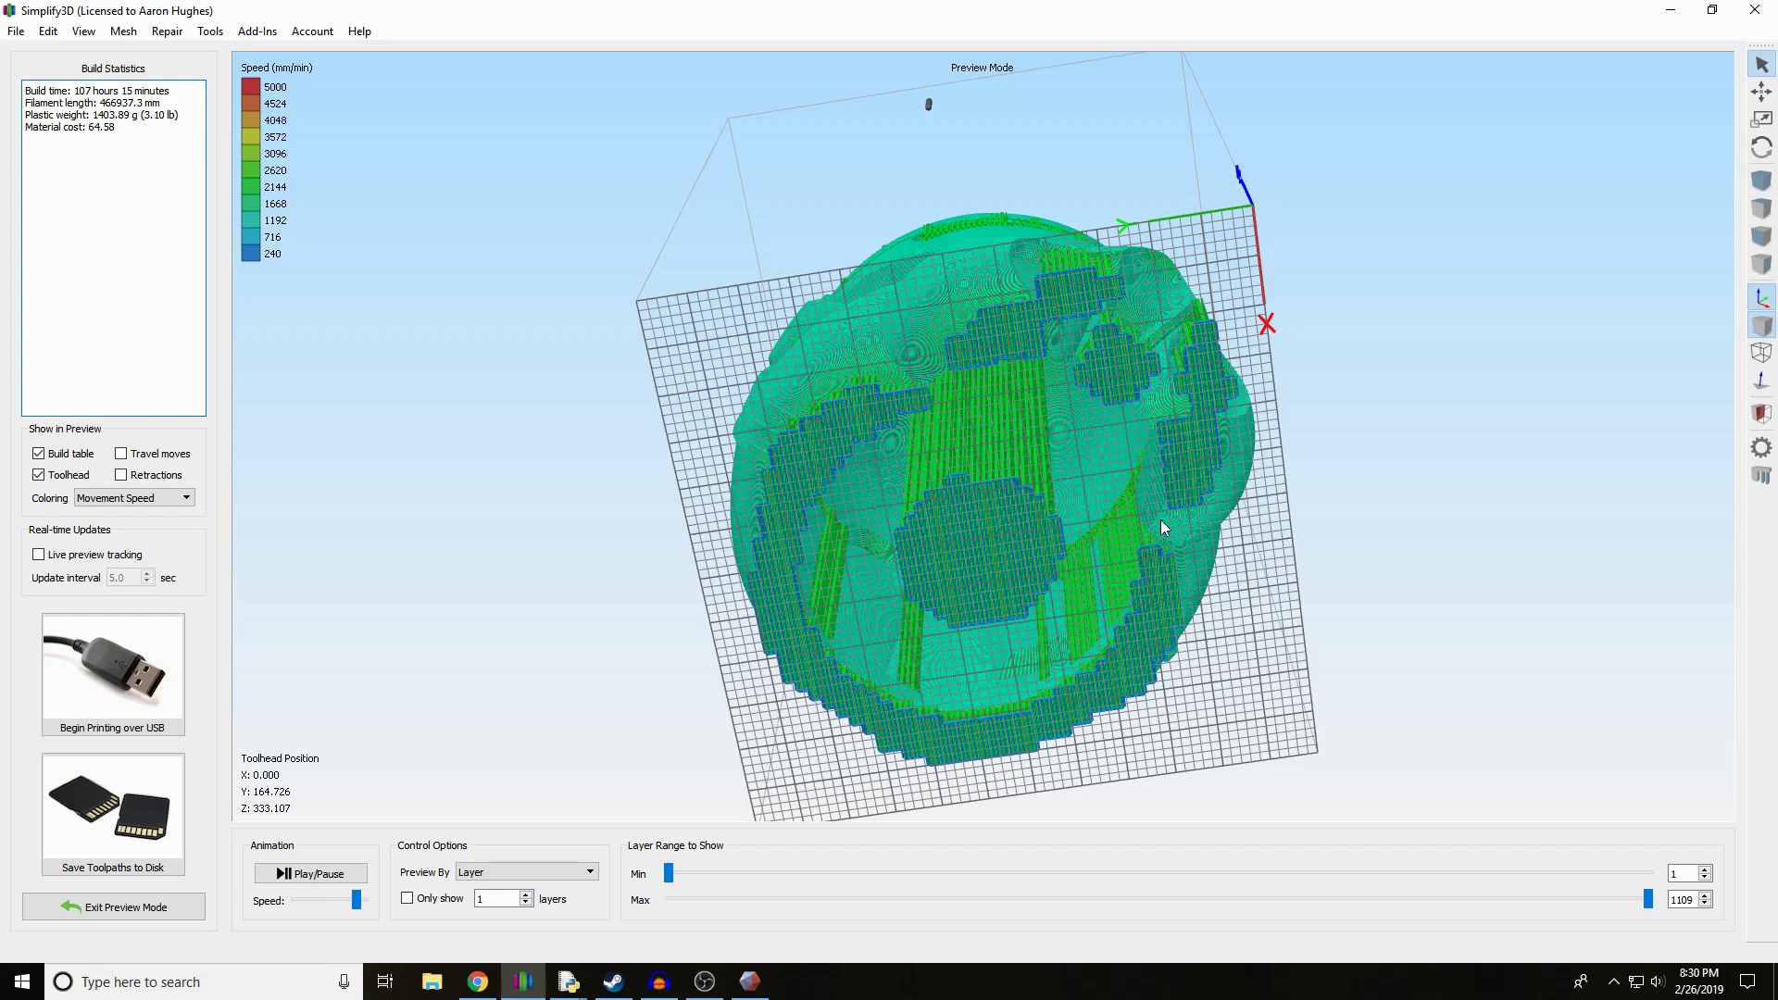
pyautogui.moveTo(1159, 520); pyautogui.dragTo(1000, 569)
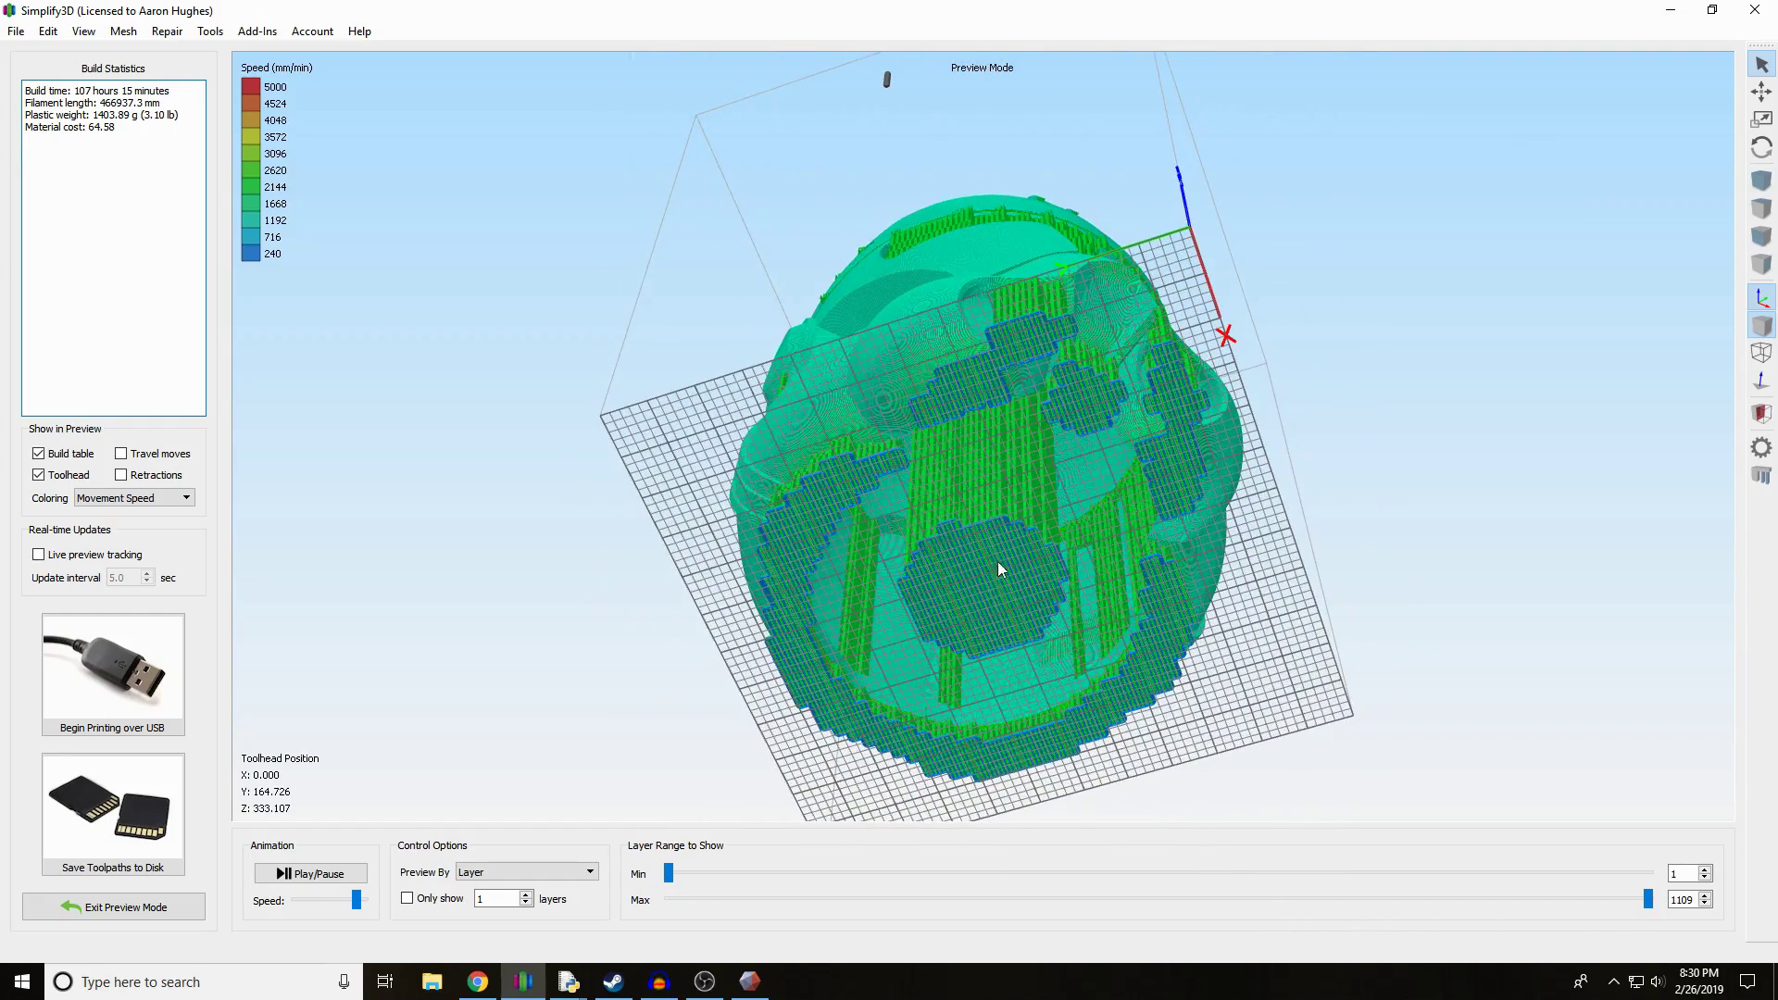
pyautogui.click(119, 908)
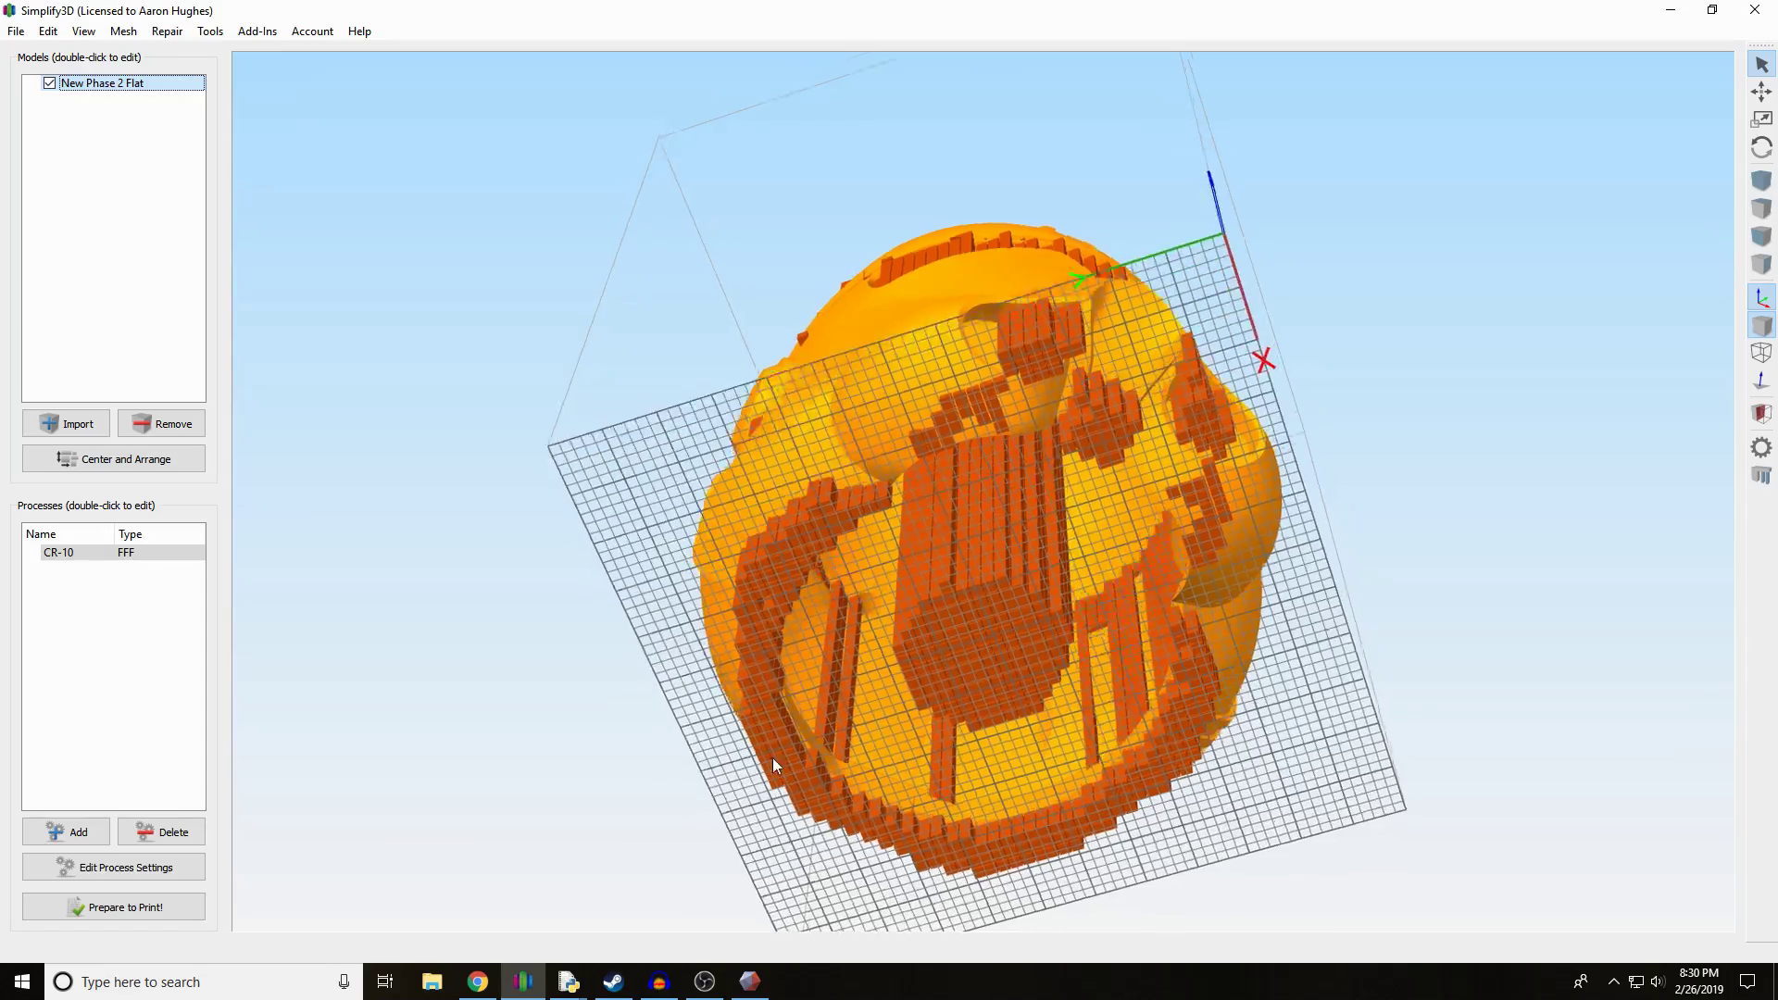
# - Remove the interior dome support pillars and re-slice the helmet
pyautogui.moveTo(773, 758); pyautogui.dragTo(317, 635)
pyautogui.hotkey('ctrl', 'u')
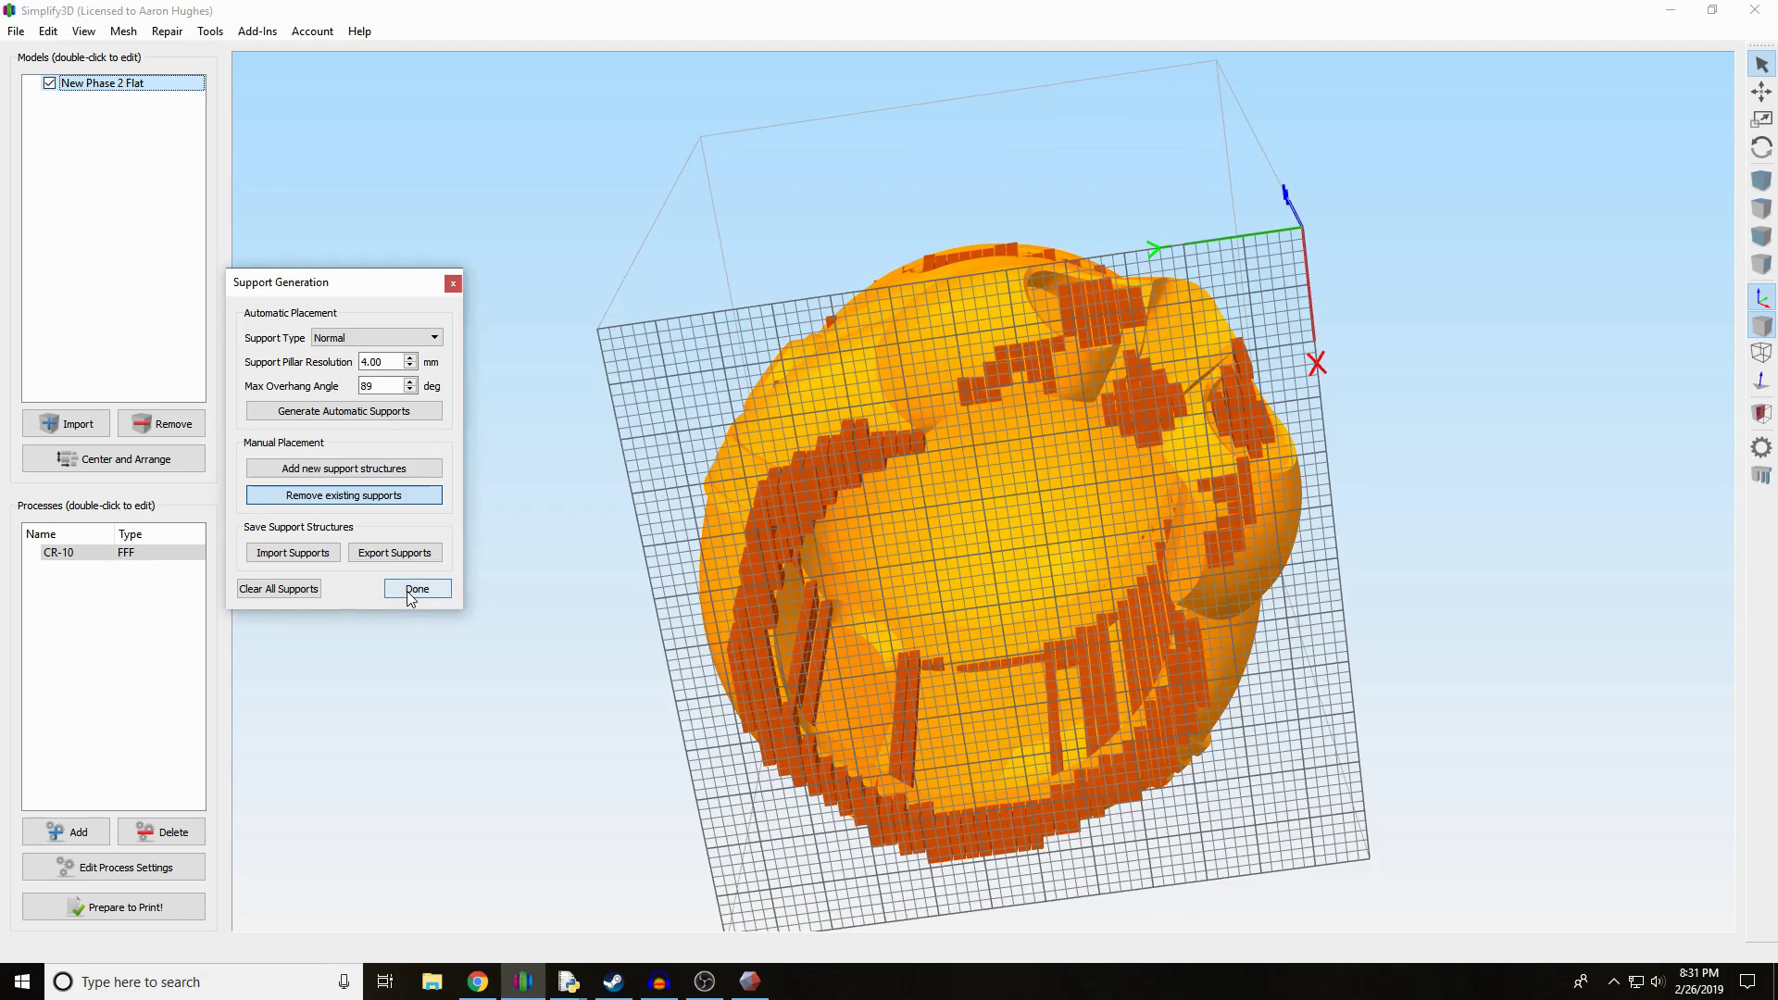
pyautogui.click(413, 591)
pyautogui.click(163, 915)
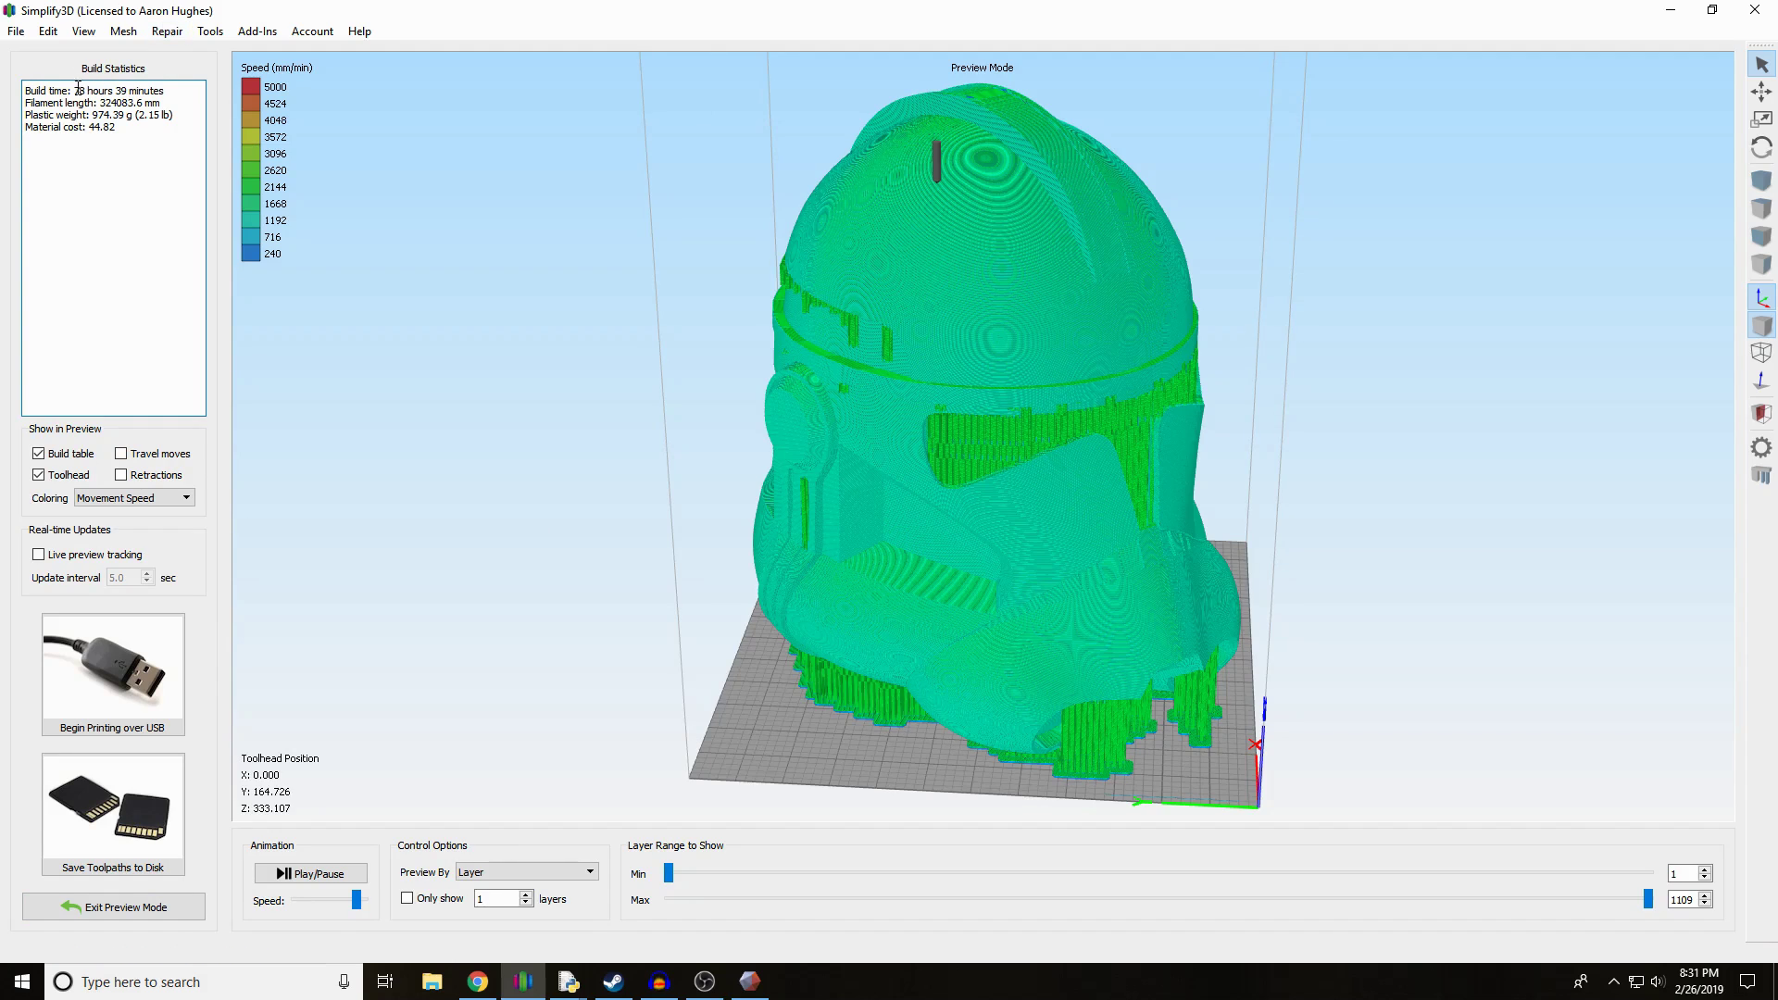
# - Check the 78 h 39 min build time and inspect the reduced-support helmet from below
pyautogui.moveTo(73, 92); pyautogui.dragTo(166, 93)
pyautogui.moveTo(772, 789); pyautogui.dragTo(1618, 641)
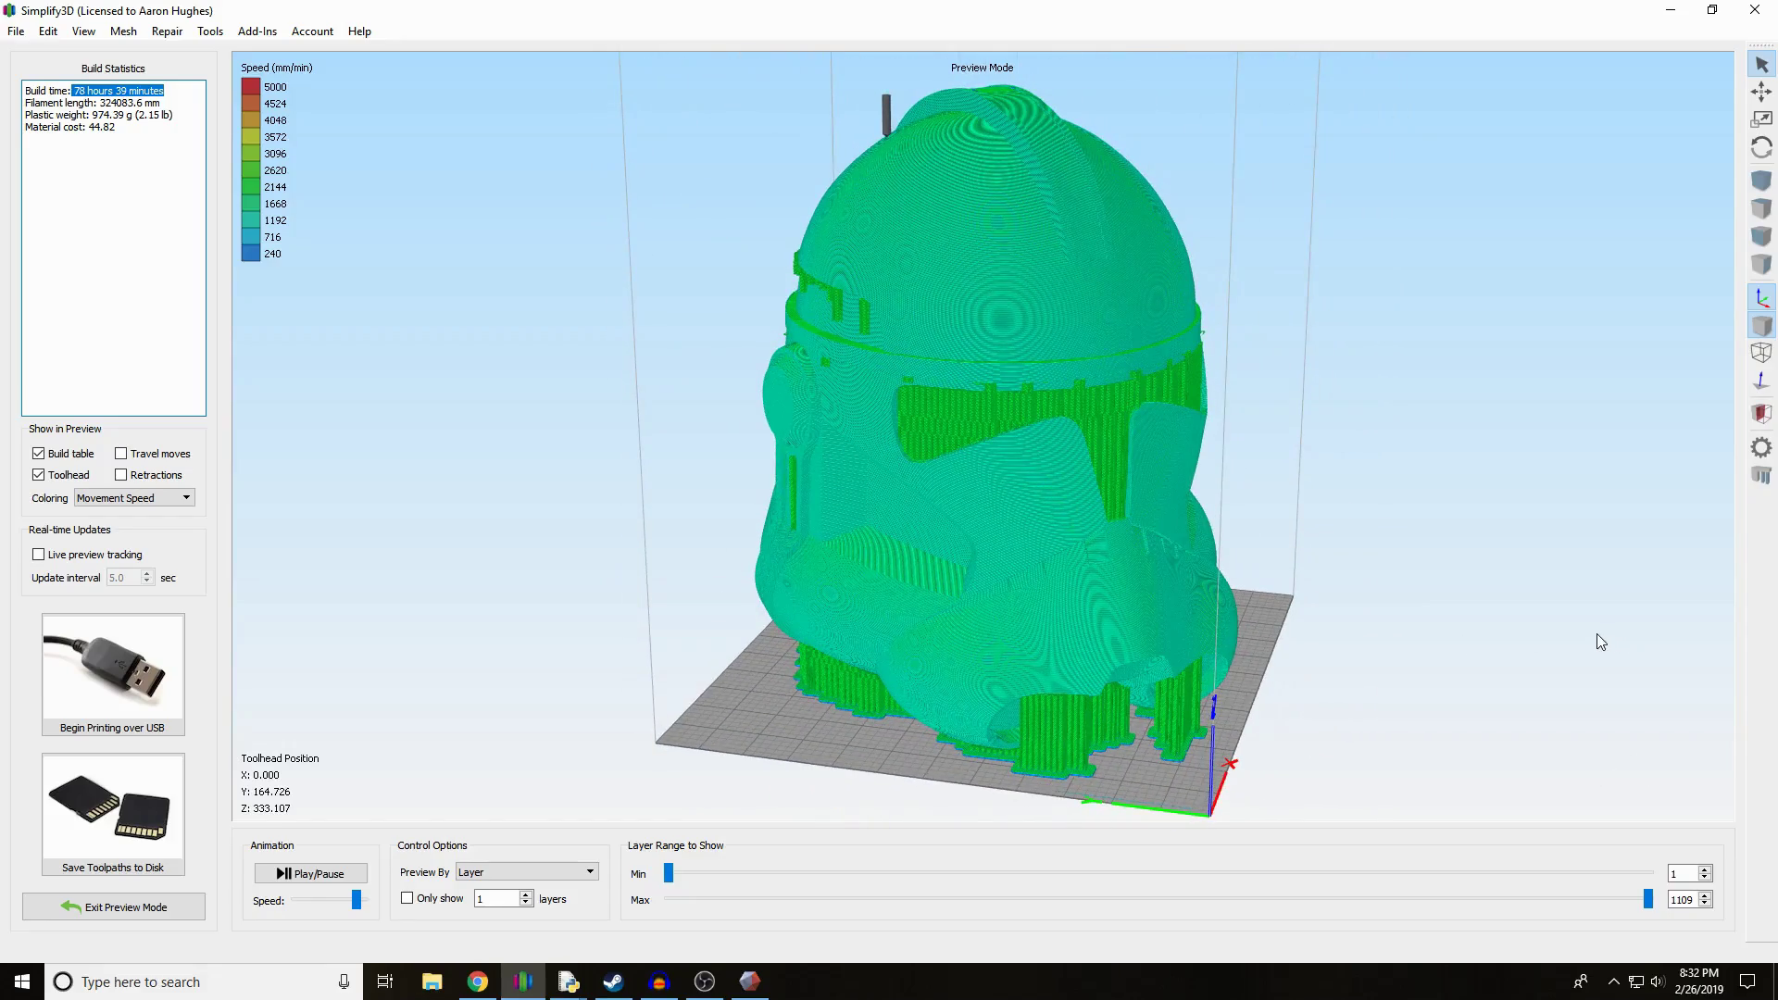